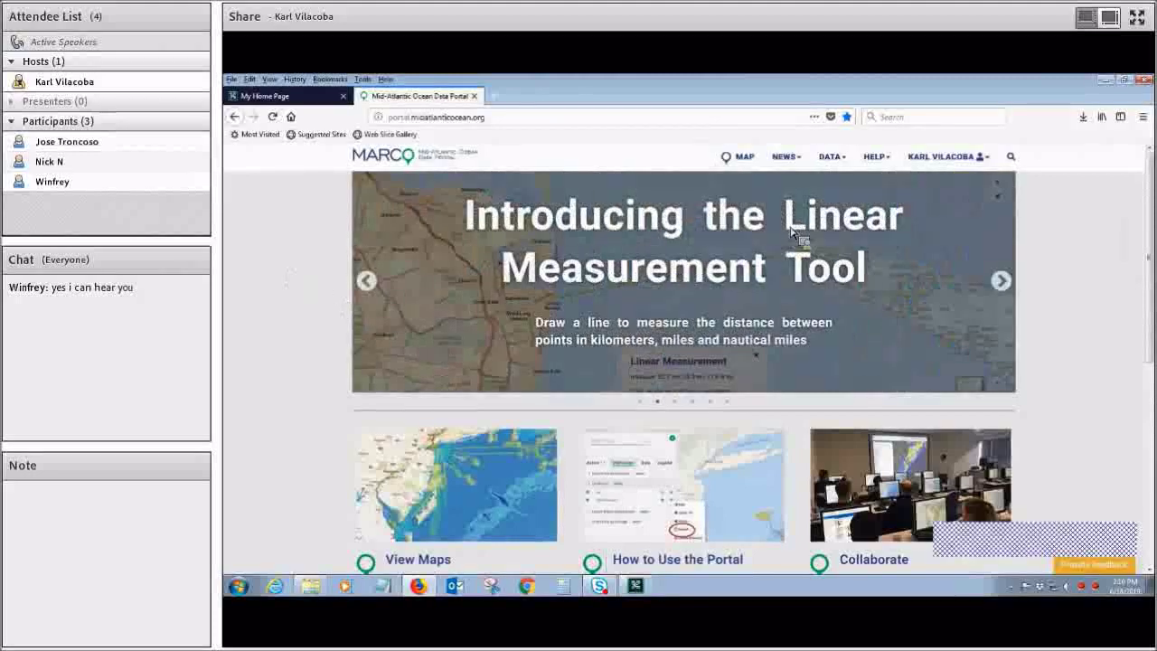
click(1010, 285)
click(1011, 286)
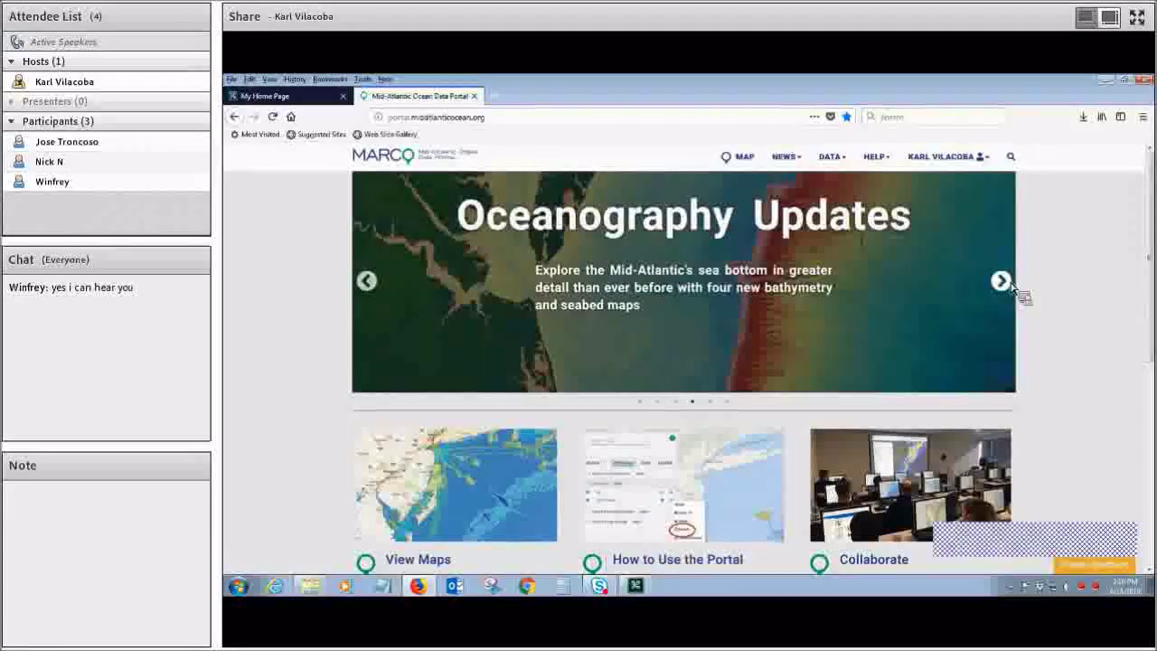
click(1011, 286)
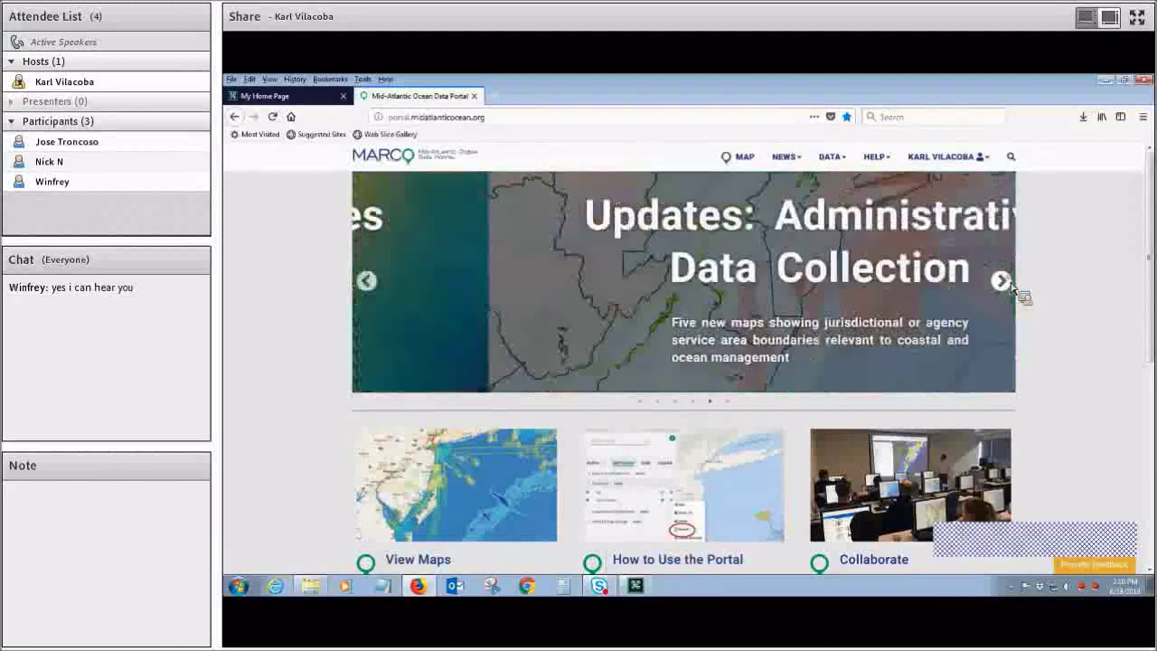
click(1010, 285)
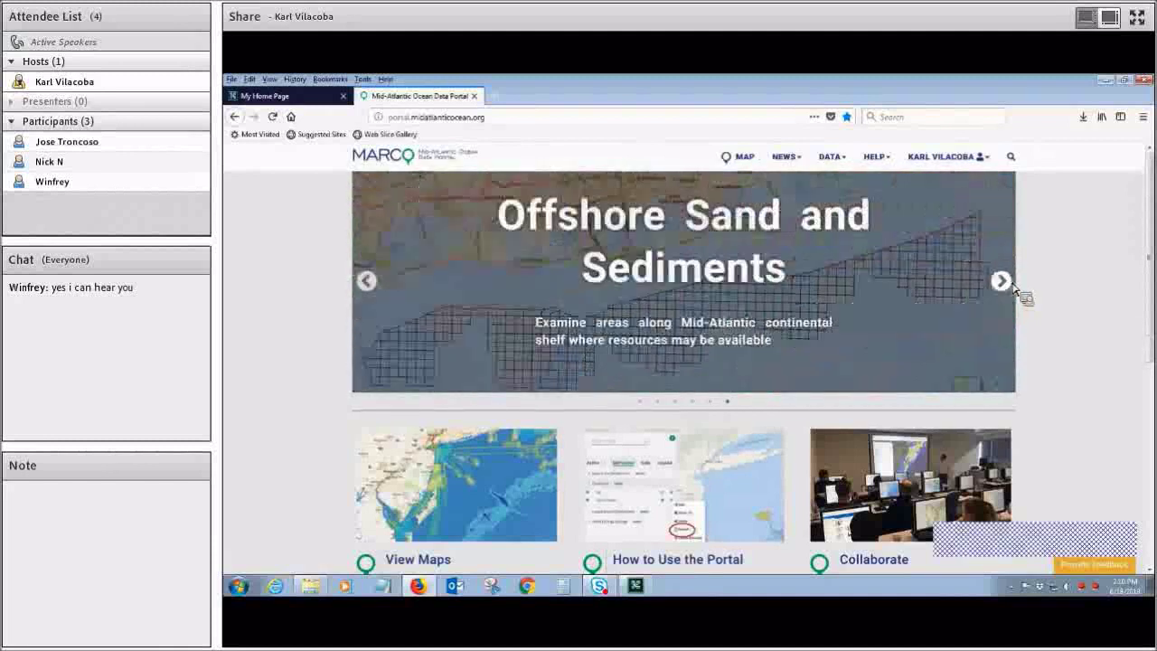
click(1011, 286)
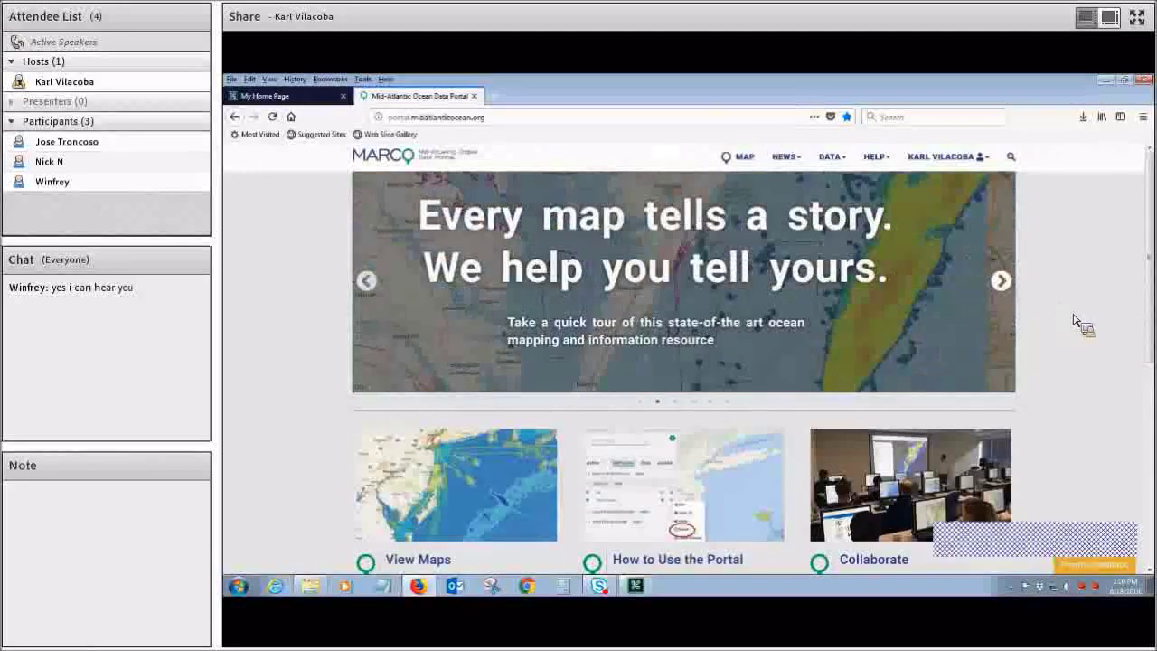
click(1001, 282)
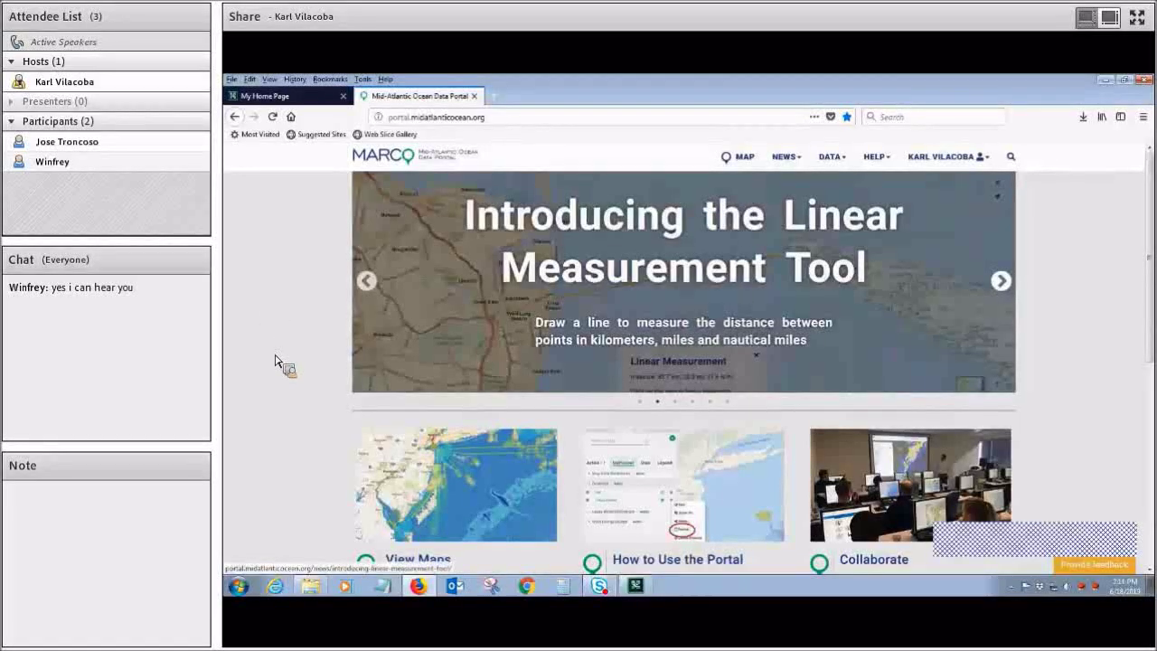
scroll(435, 495, down, 3)
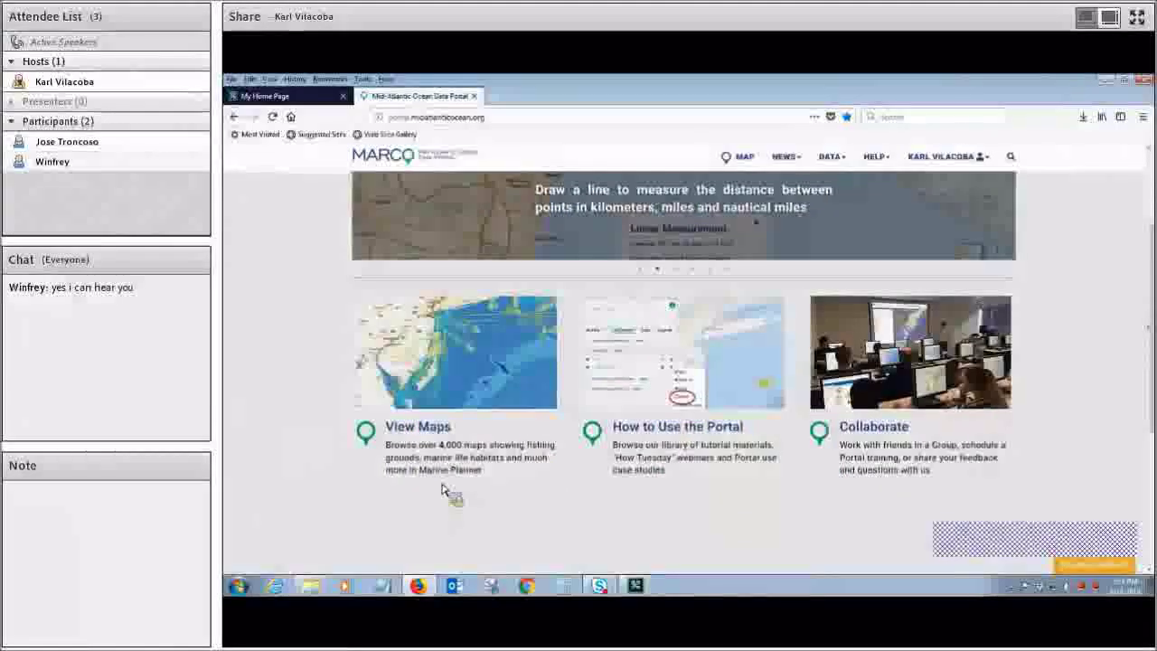
scroll(542, 497, up, 3)
scroll(723, 271, down, 2)
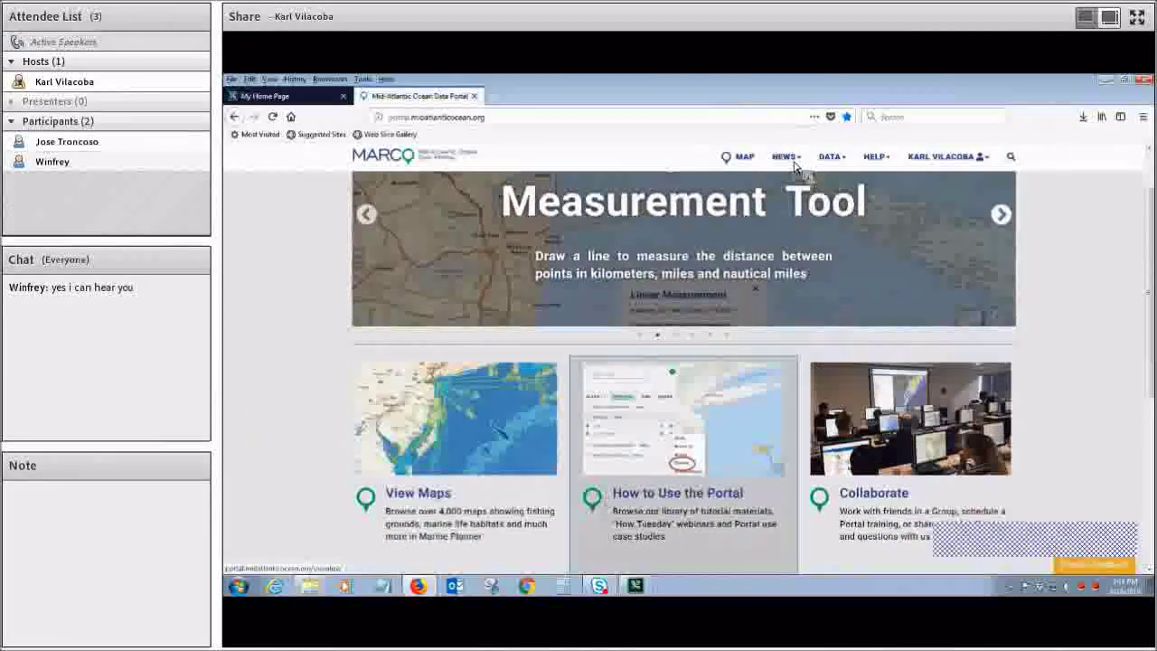
scroll(796, 166, up, 2)
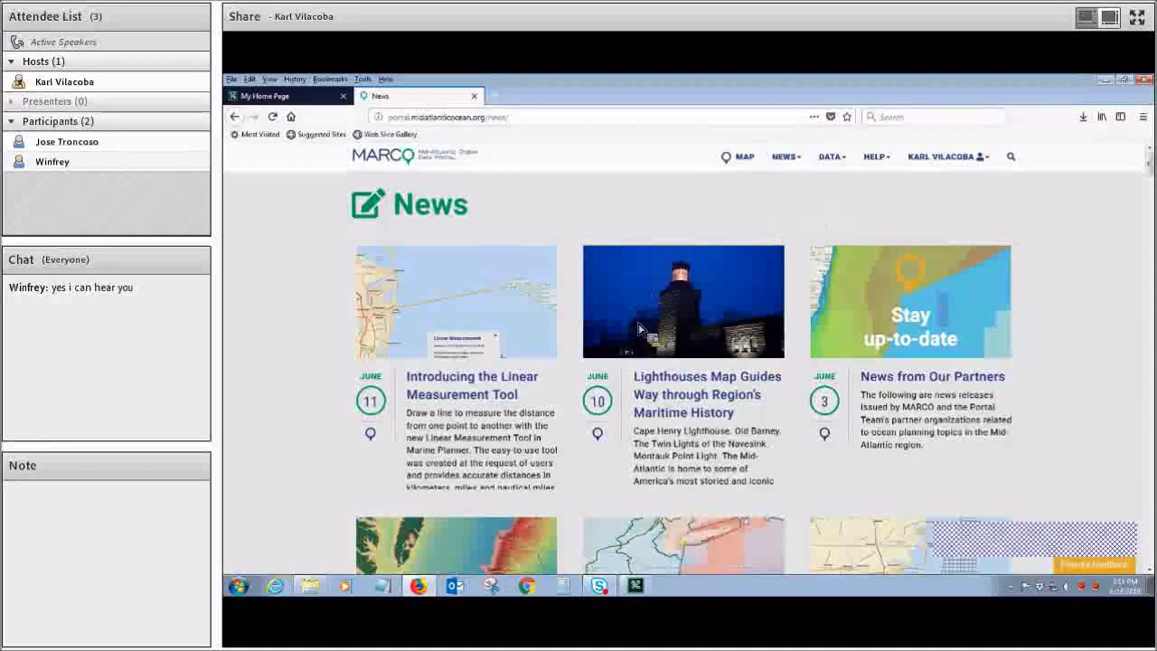
Open Ocean Stories, featuring humpback whale tracking and the F/V Christian and Alexa story
click(663, 389)
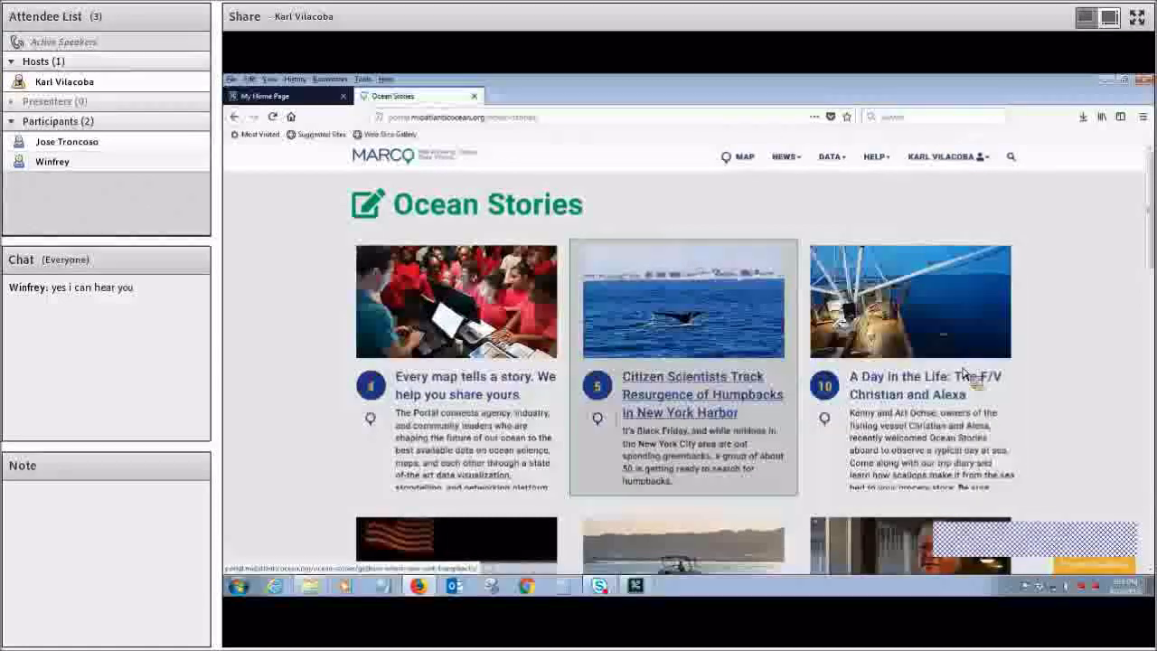
Open the Citizen Scientists humpback resurgence story and read down through the article
click(818, 354)
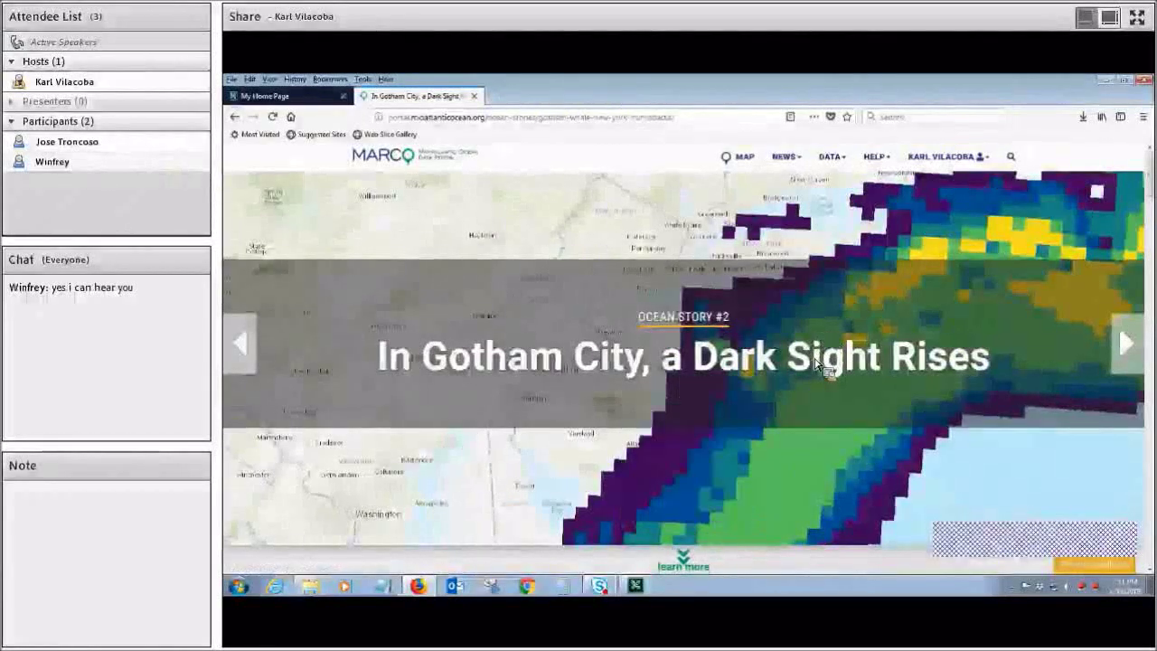
scroll(776, 301, down, 1)
scroll(796, 352, down, 6)
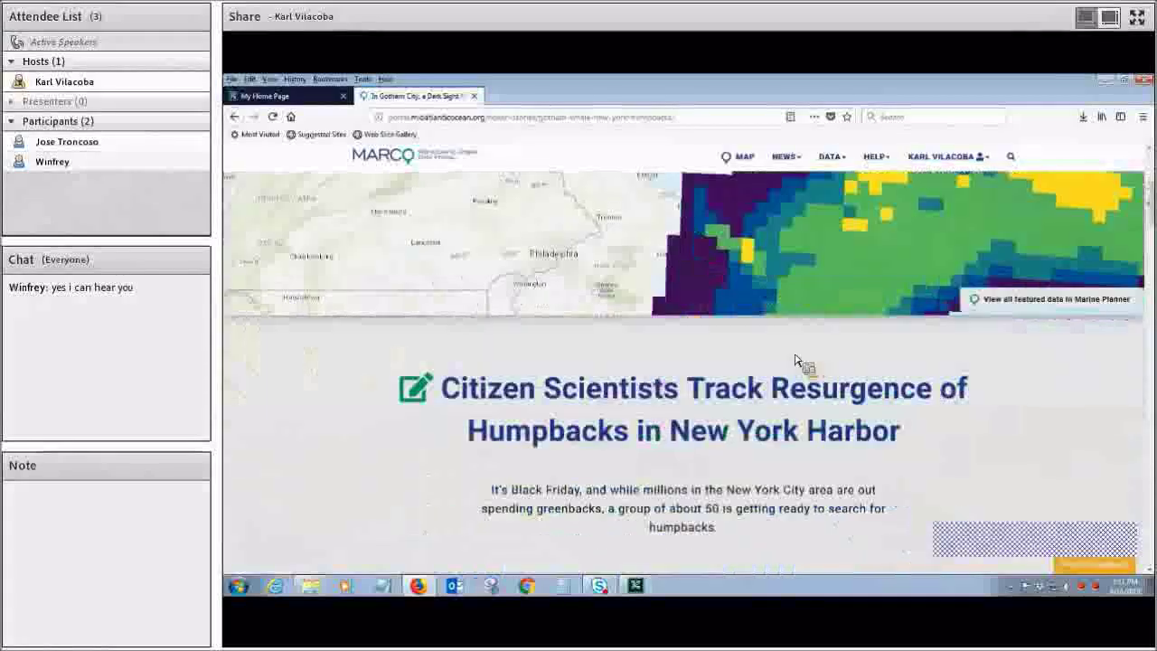
scroll(1104, 288, down, 2)
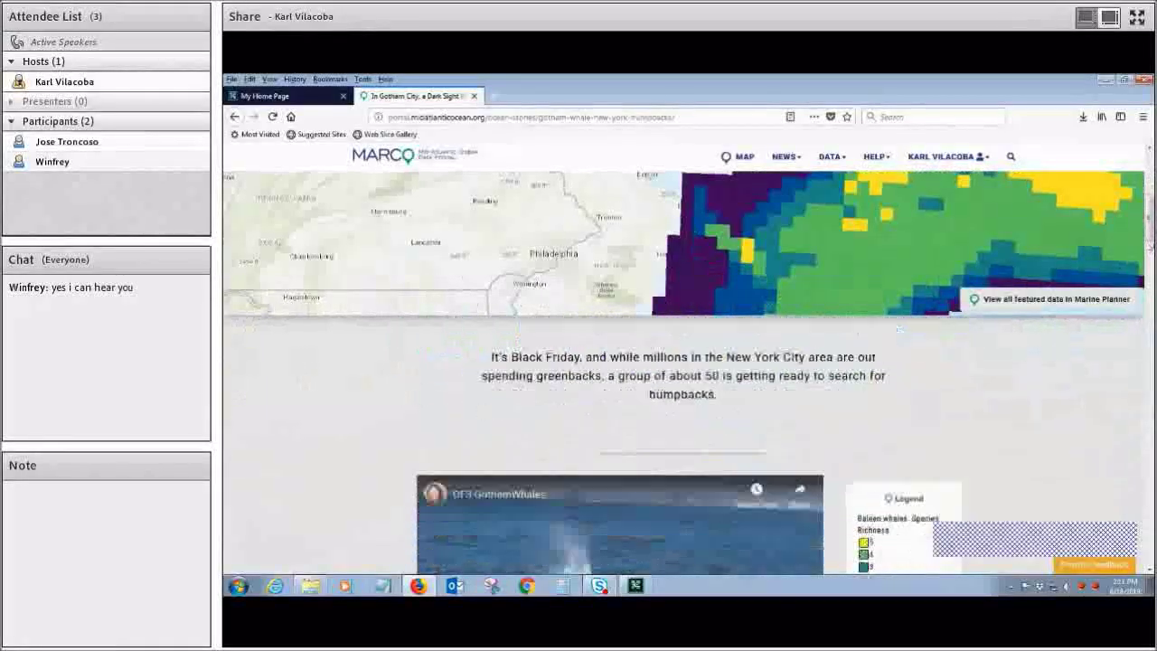
scroll(1143, 325, down, 3)
scroll(775, 395, down, 6)
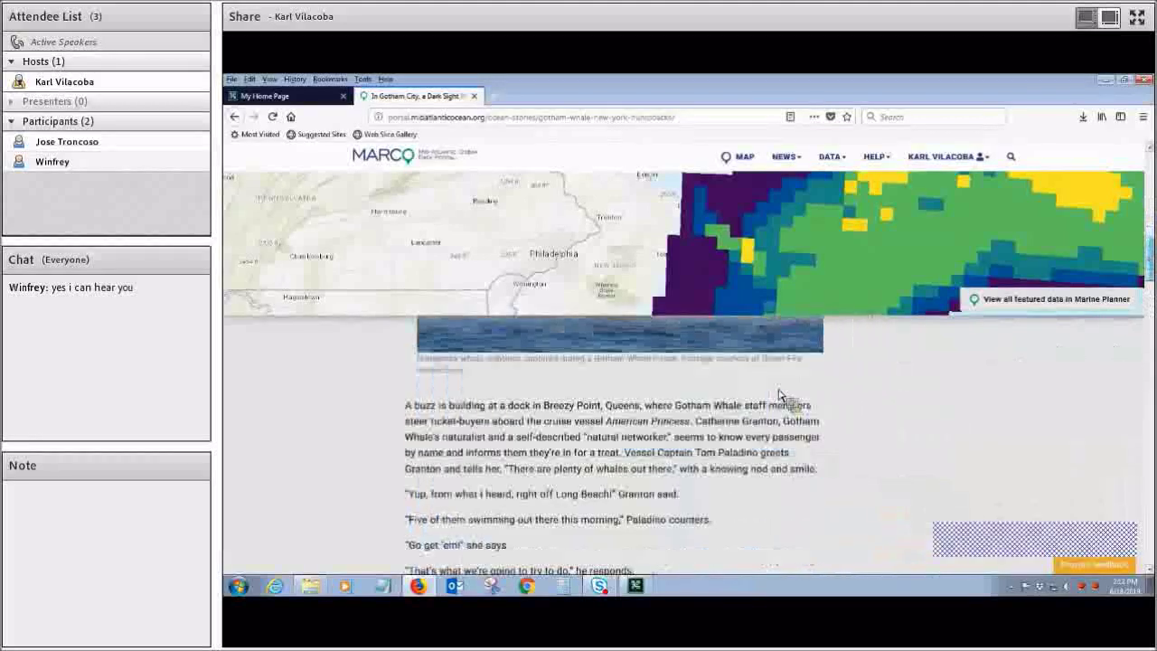
scroll(763, 389, down, 5)
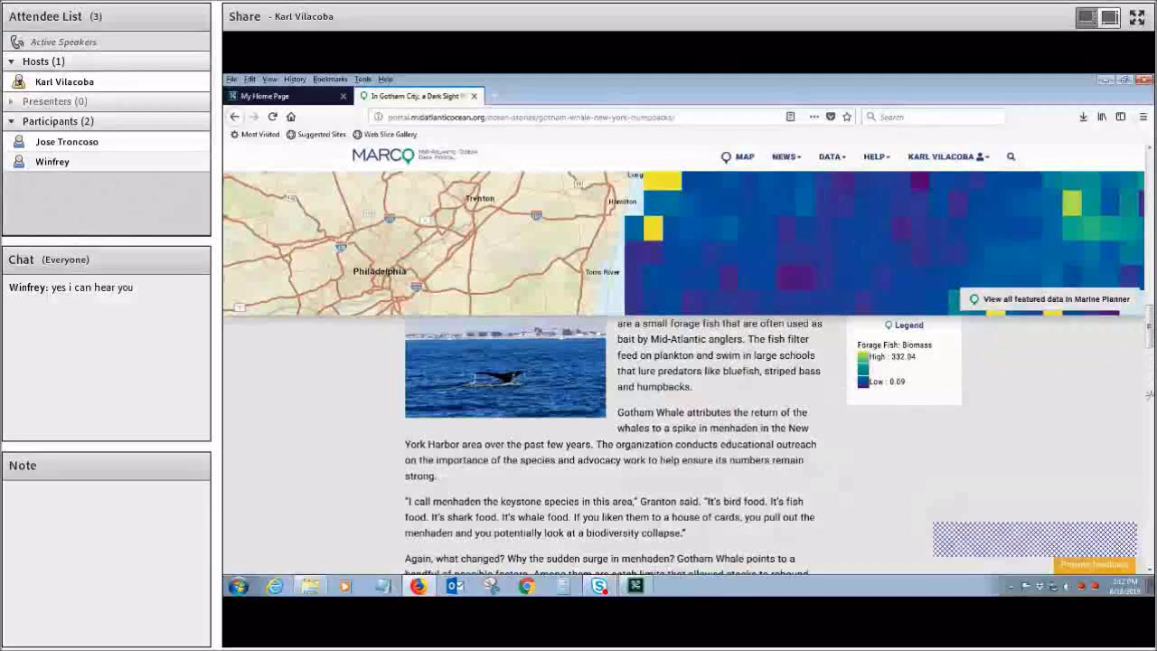
scroll(1149, 397, down, 5)
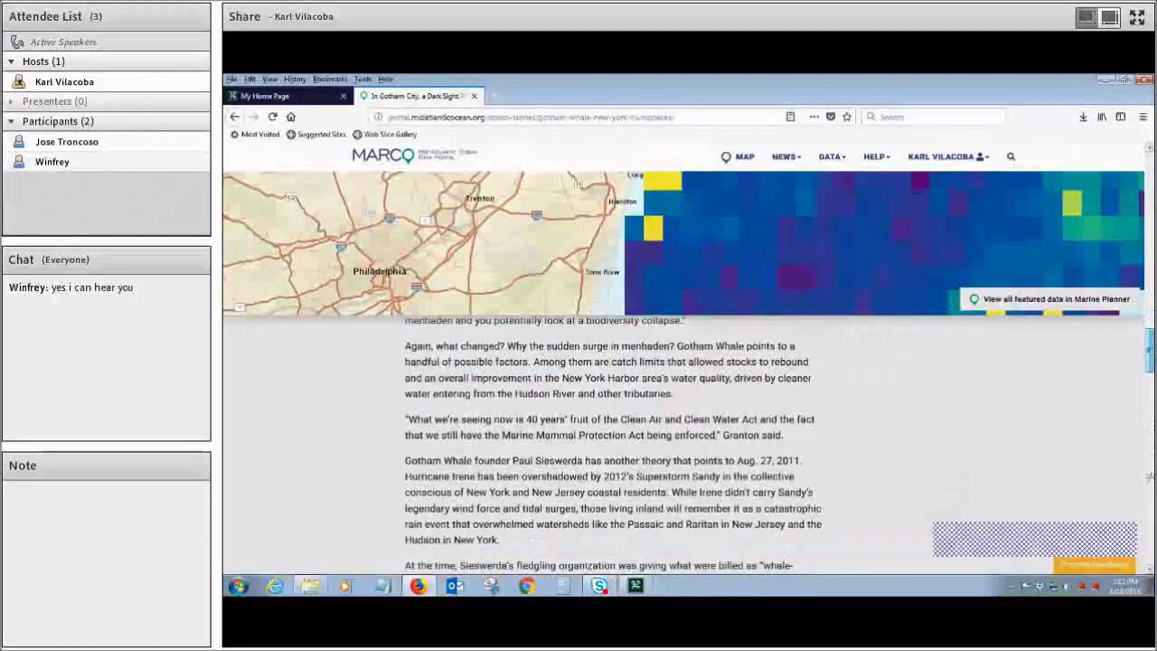
scroll(1149, 423, down, 5)
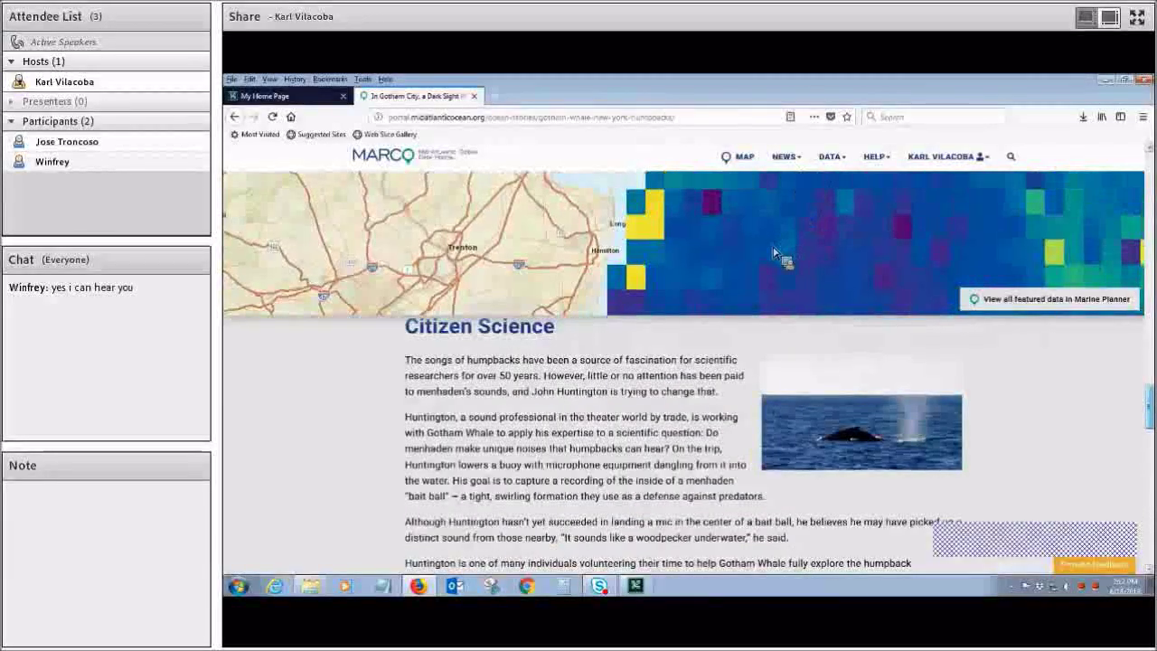
scroll(714, 273, up, 10)
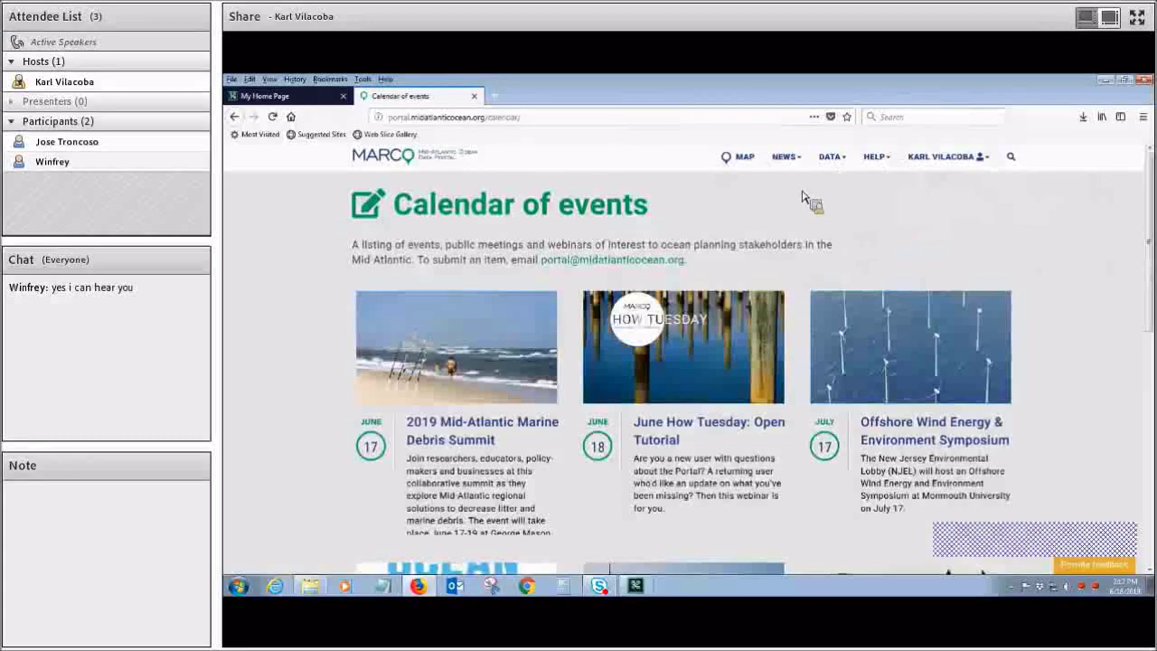
Open the Data Catalog and scroll through its themes down to Renewable Energy
click(831, 156)
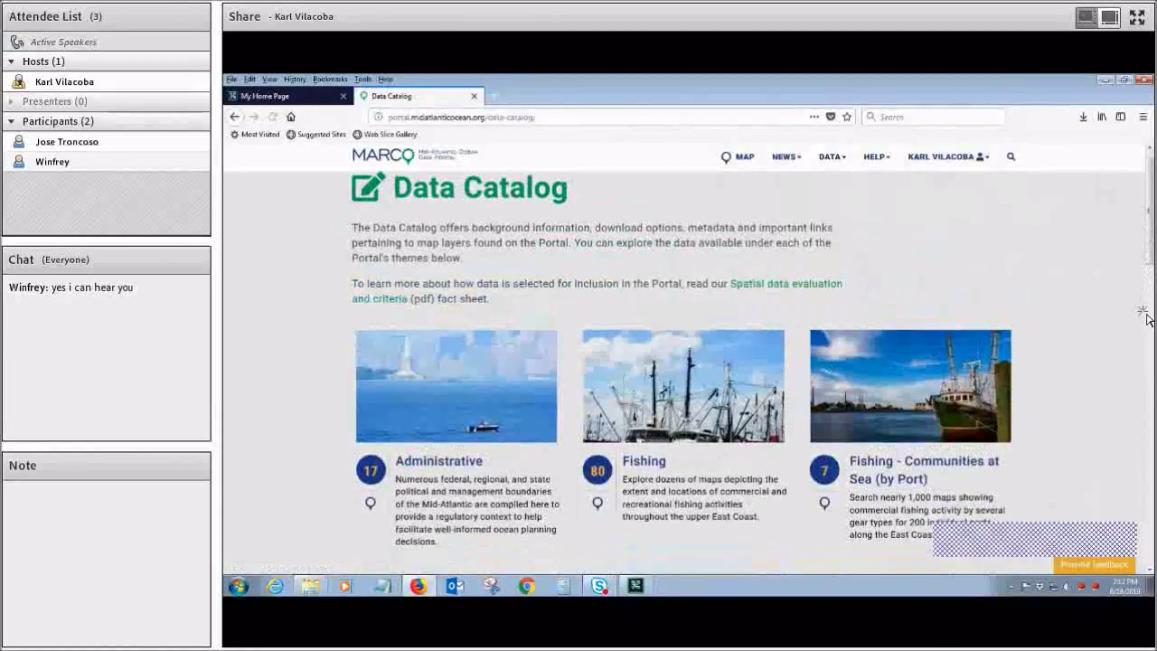
scroll(1144, 318, down, 3)
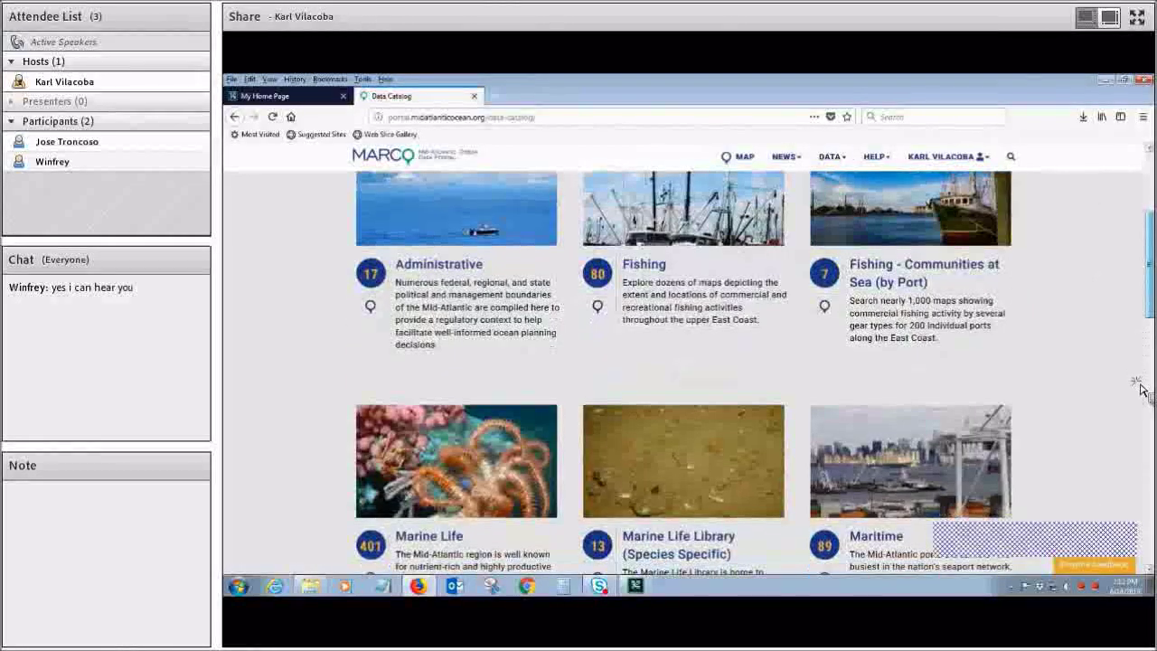
scroll(1141, 389, down, 3)
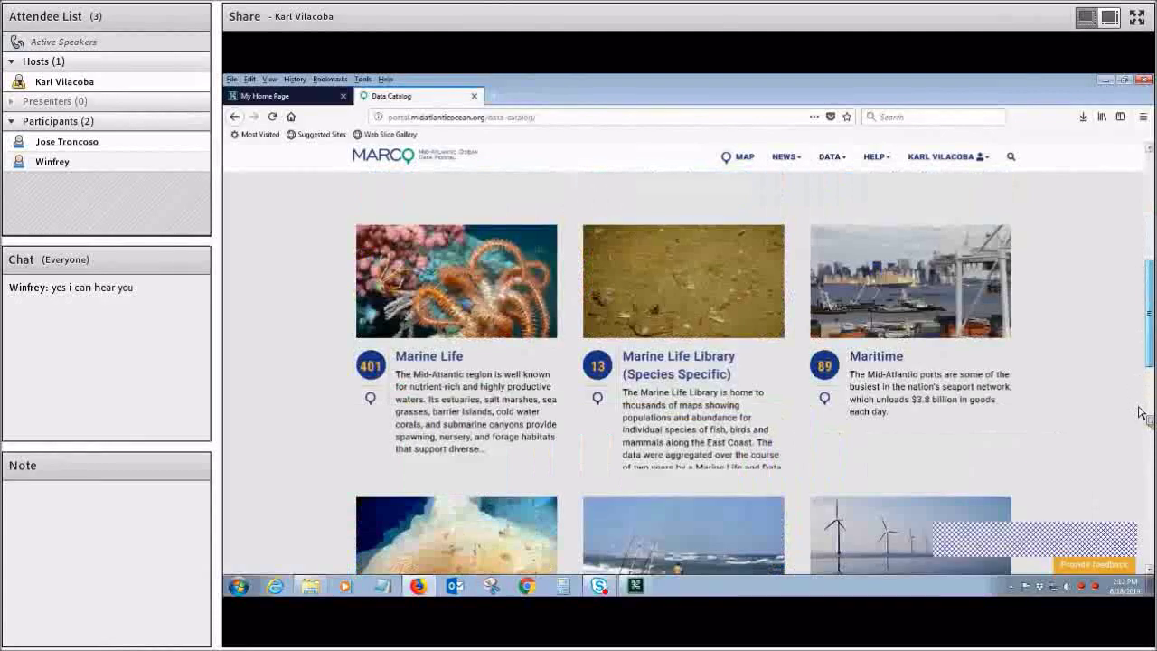
scroll(976, 325, down, 3)
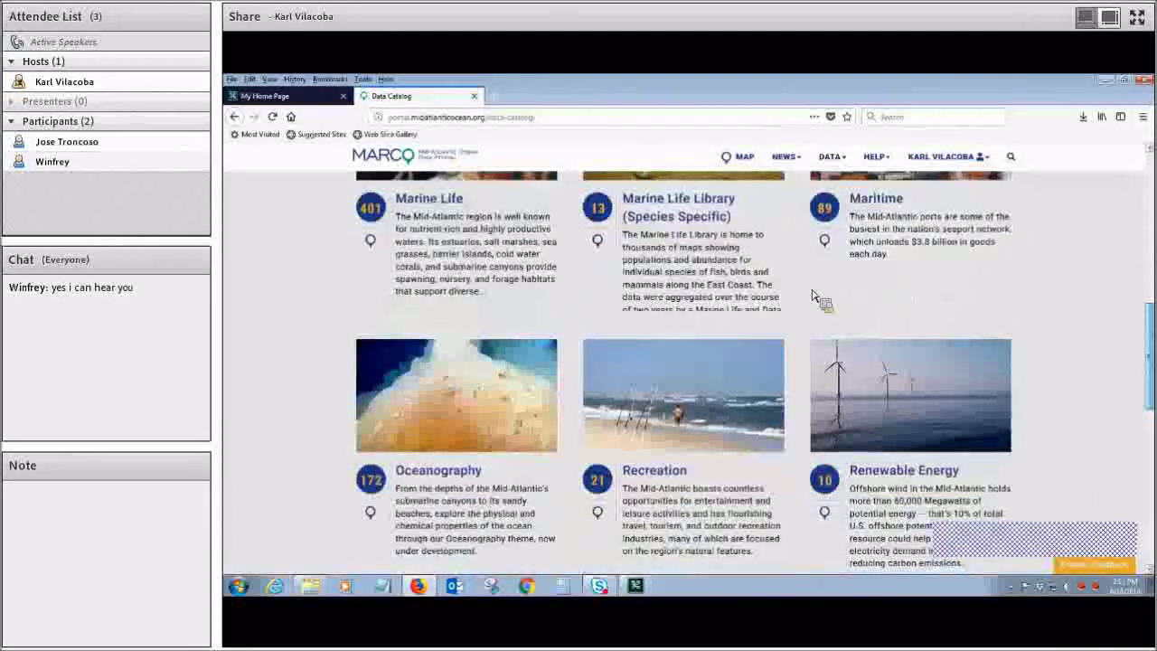
scroll(653, 304, down, 3)
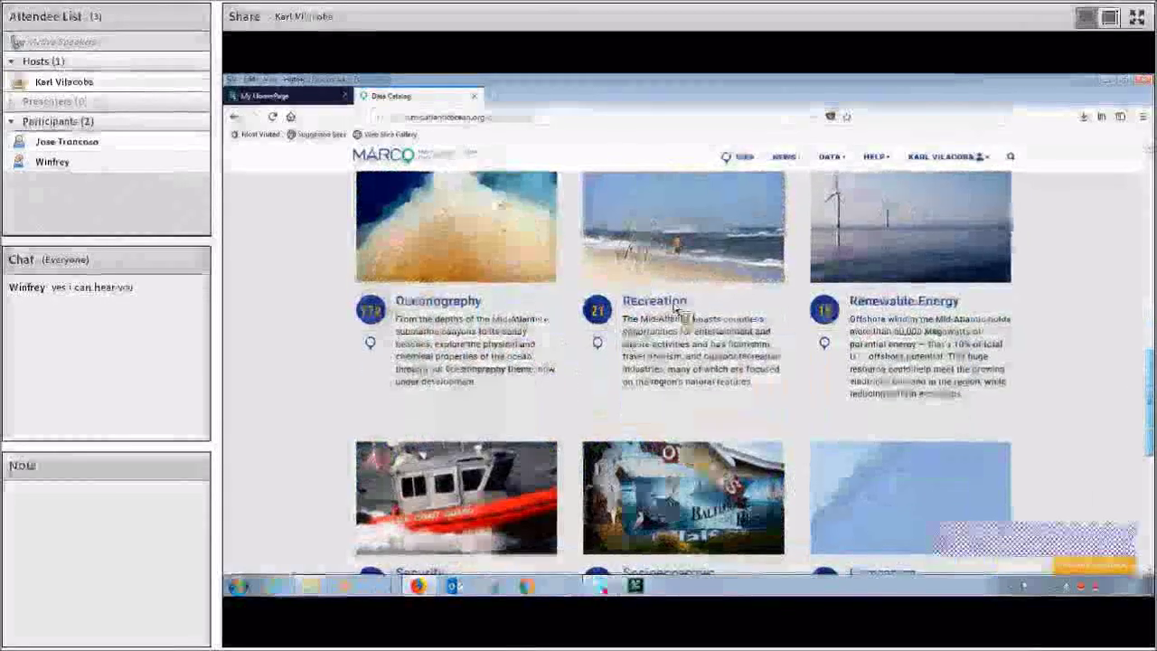
Open the Renewable Energy data theme and browse its catalog entries
click(904, 301)
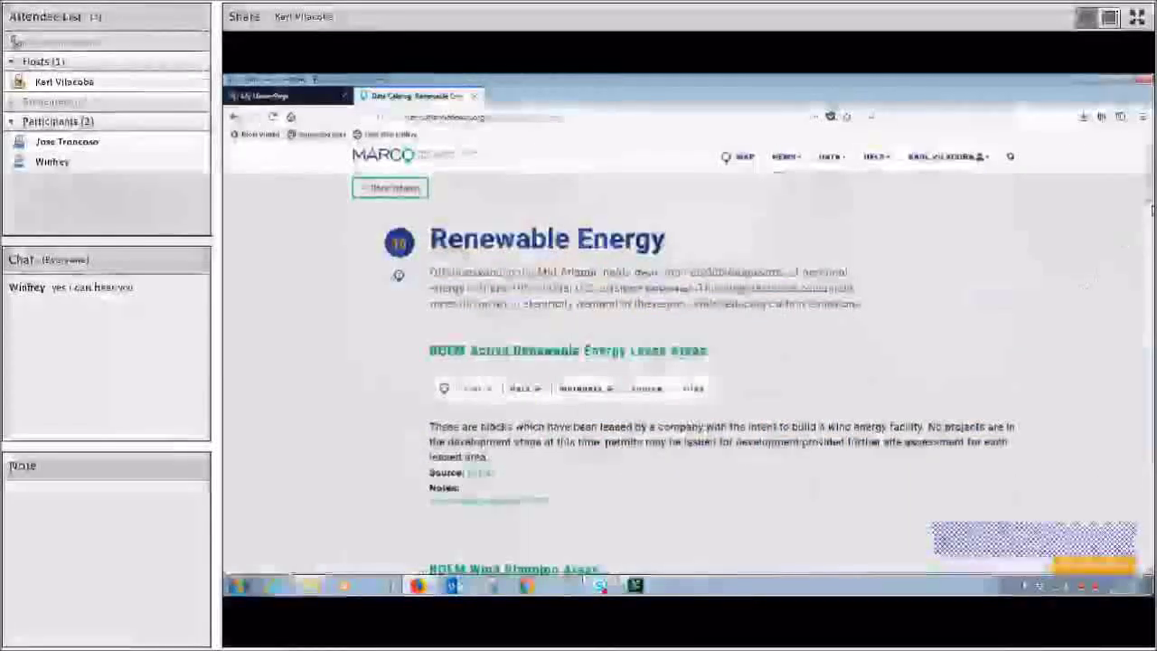
scroll(1150, 269, down, 1)
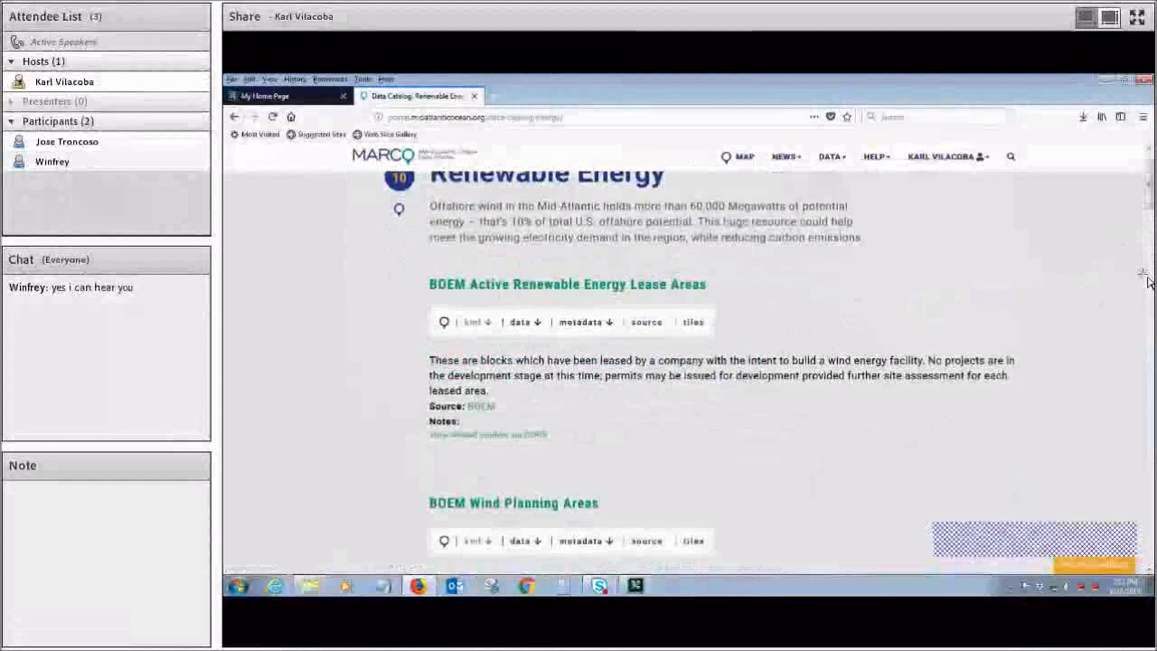
scroll(1146, 282, down, 6)
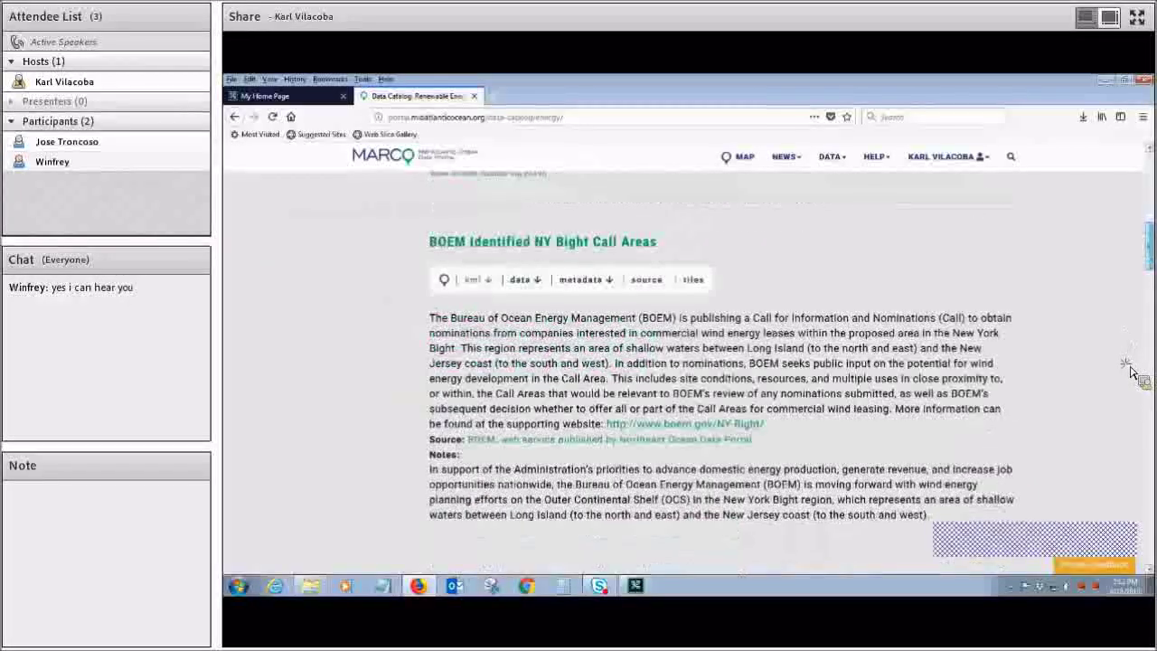
scroll(1129, 372, down, 4)
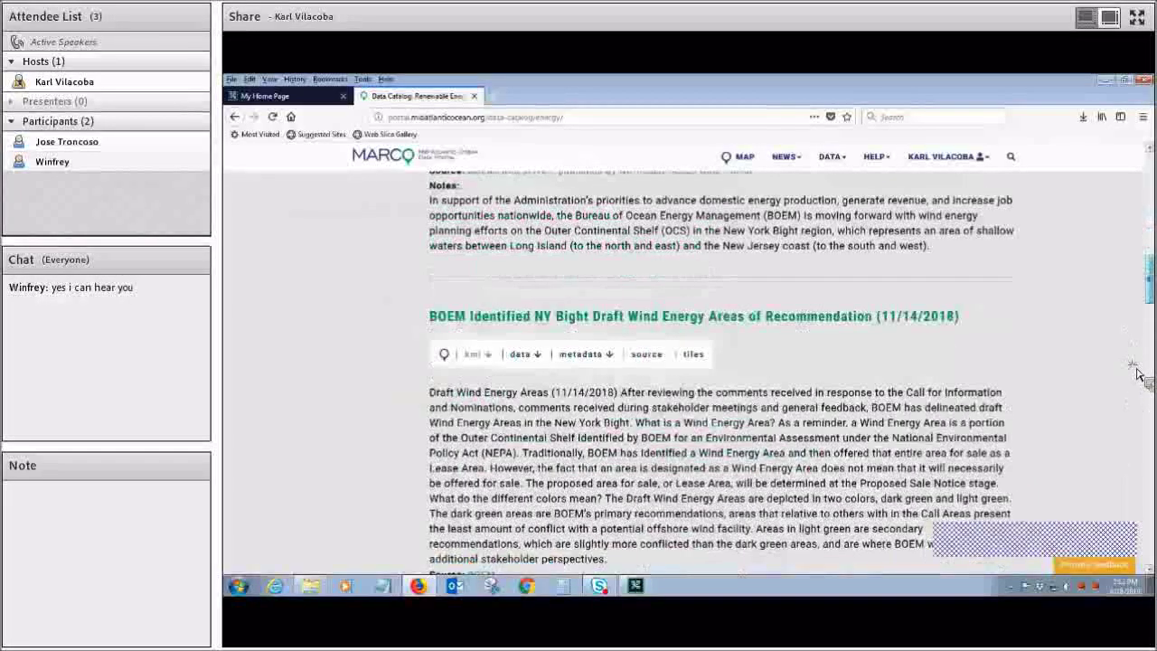
scroll(705, 352, down, 3)
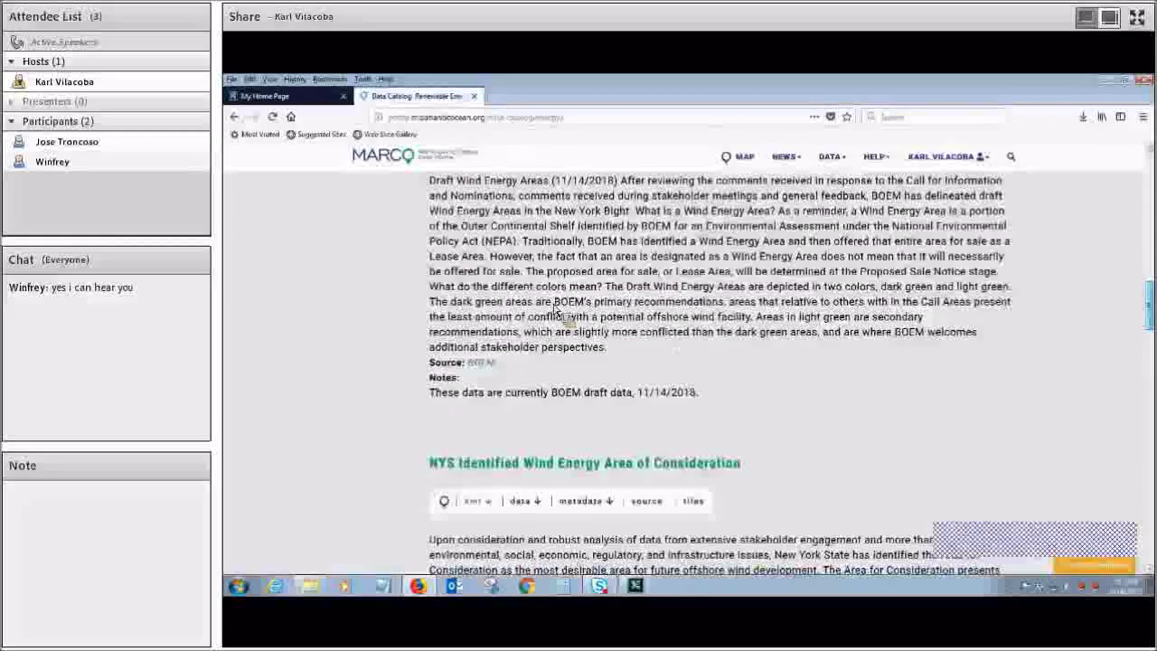
scroll(551, 290, down, 5)
scroll(545, 283, up, 1)
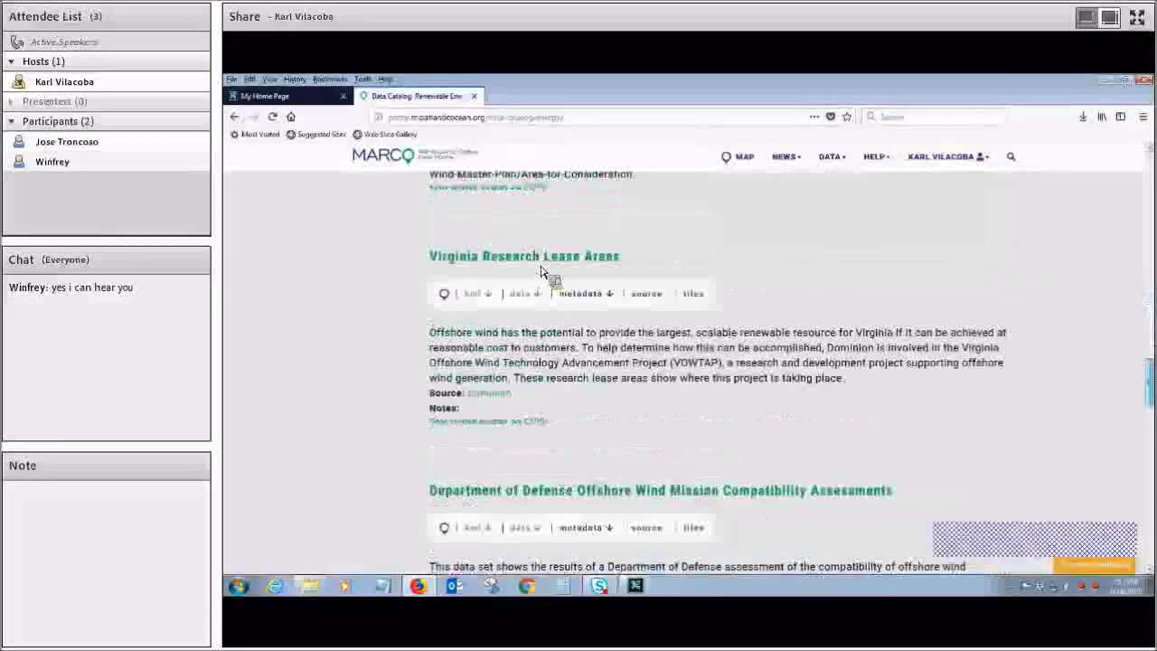
scroll(545, 283, up, 3)
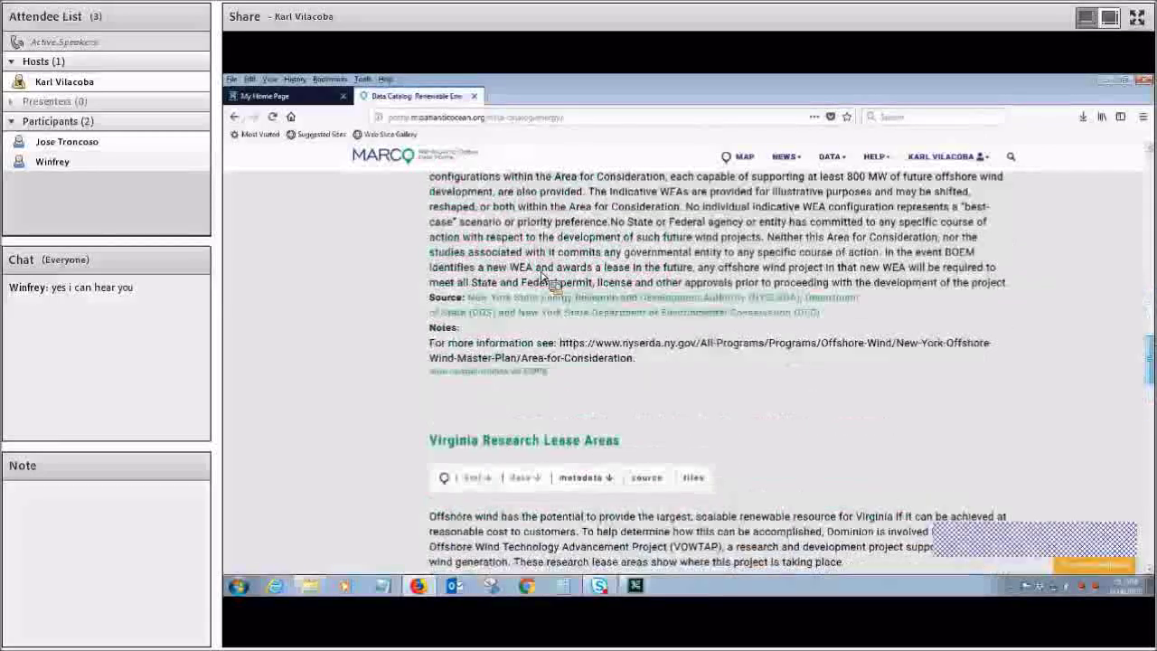
scroll(542, 277, up, 3)
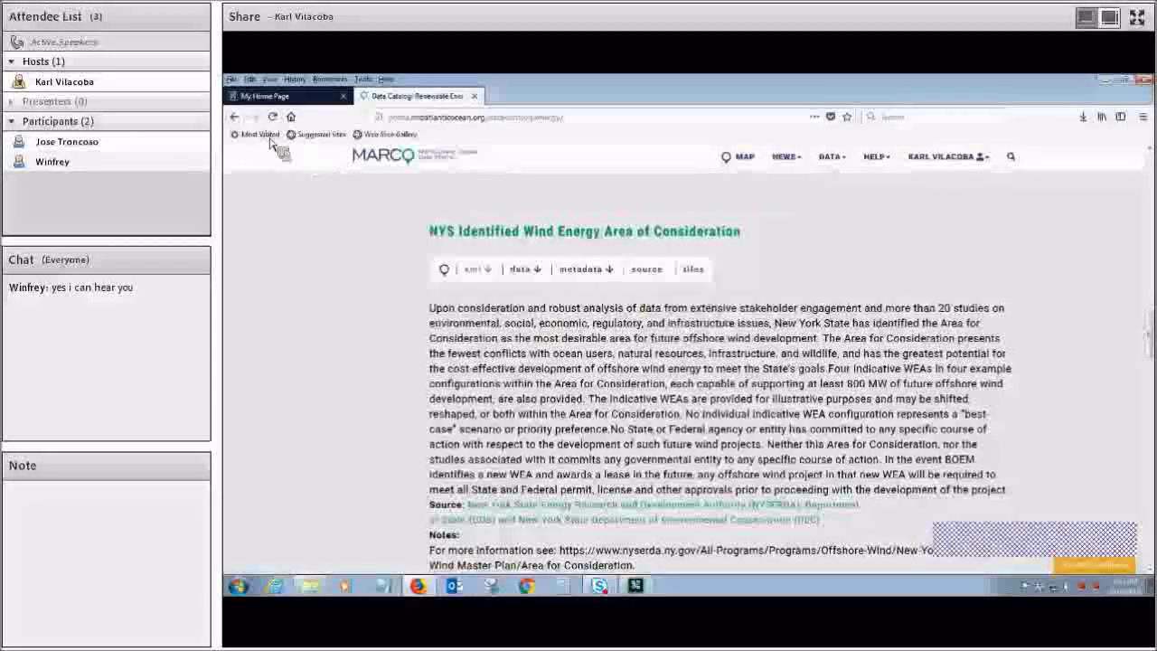
View the source metadata for the NYS wind area, then return to the catalog
click(646, 276)
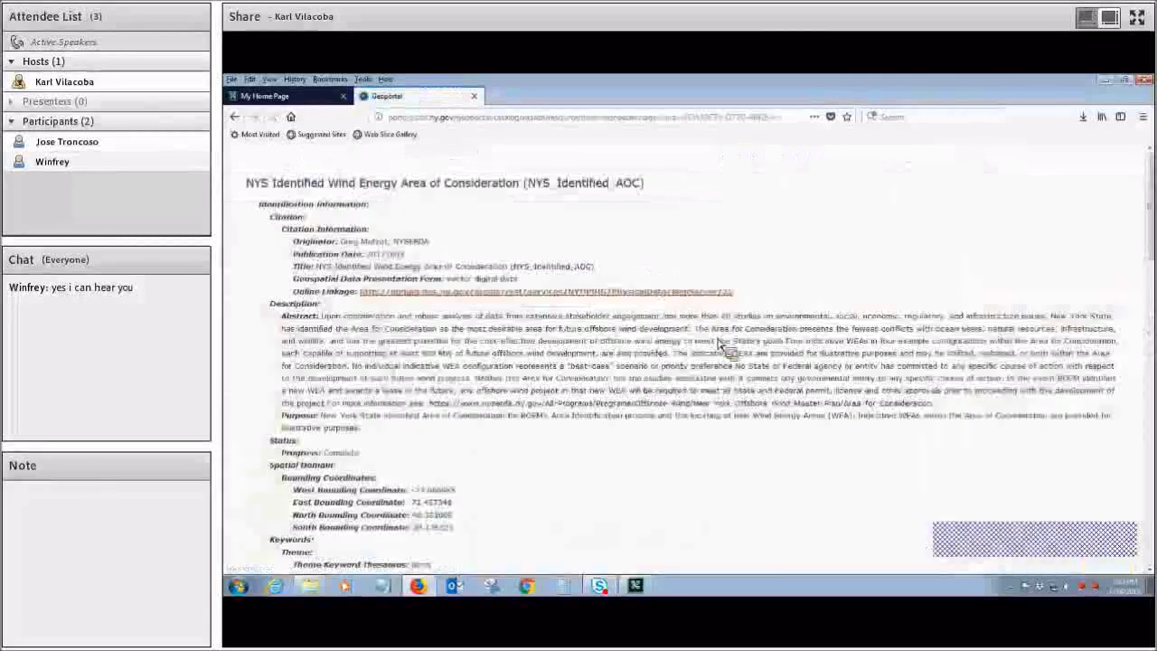
key(alt+Left)
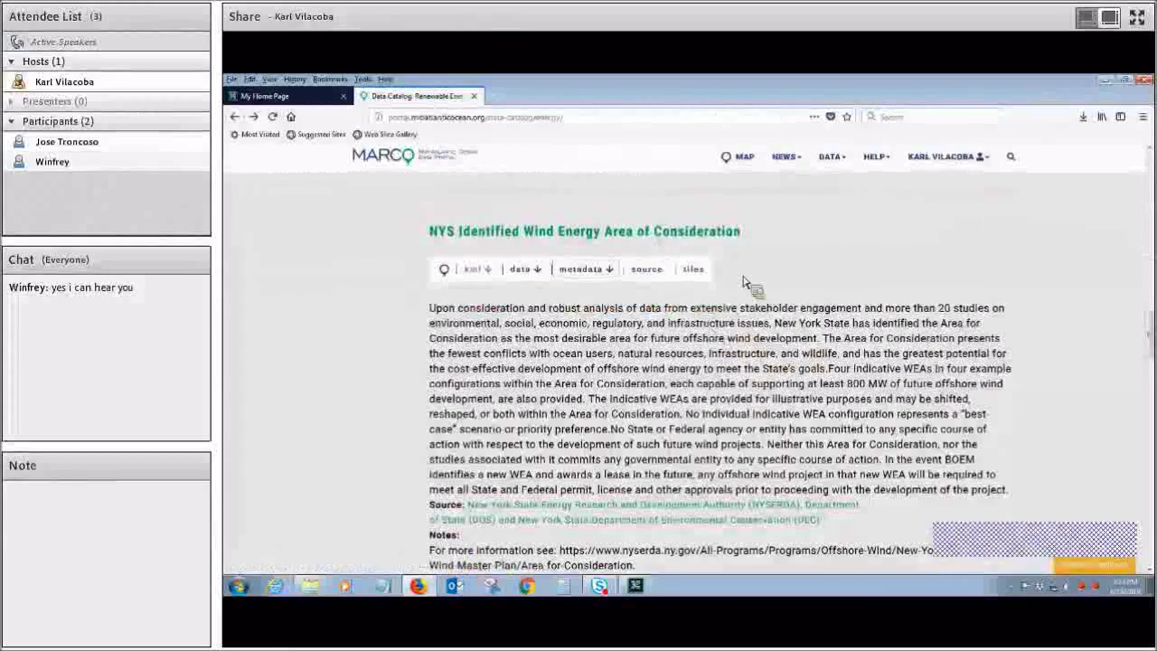
scroll(857, 165, down, 3)
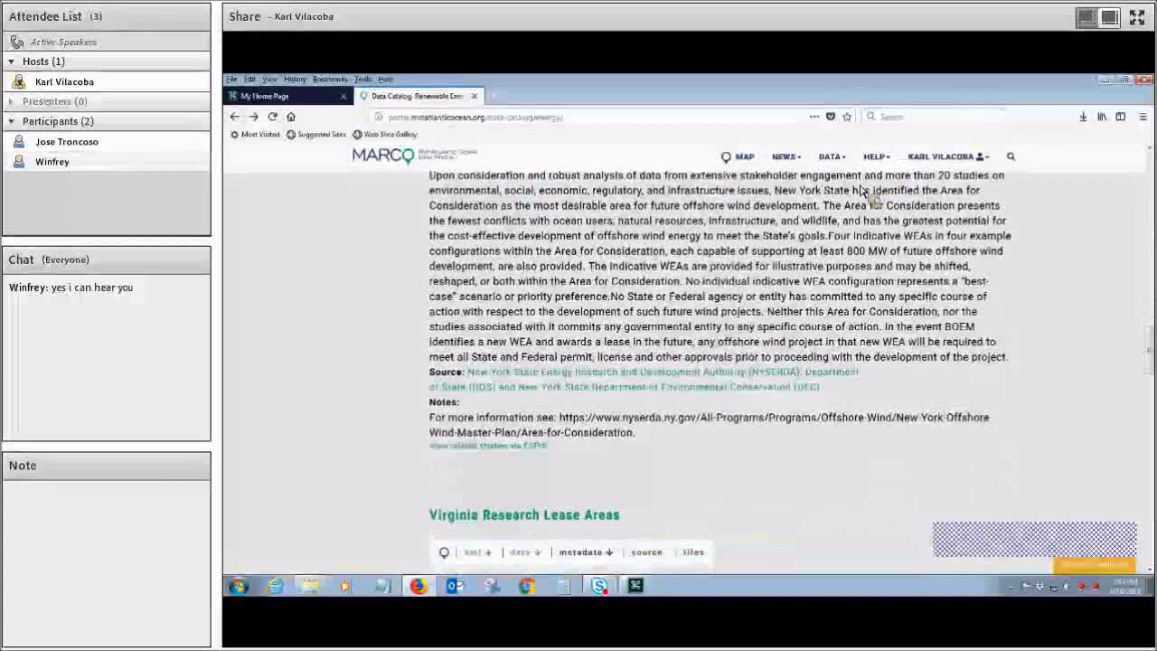
scroll(863, 191, up, 11)
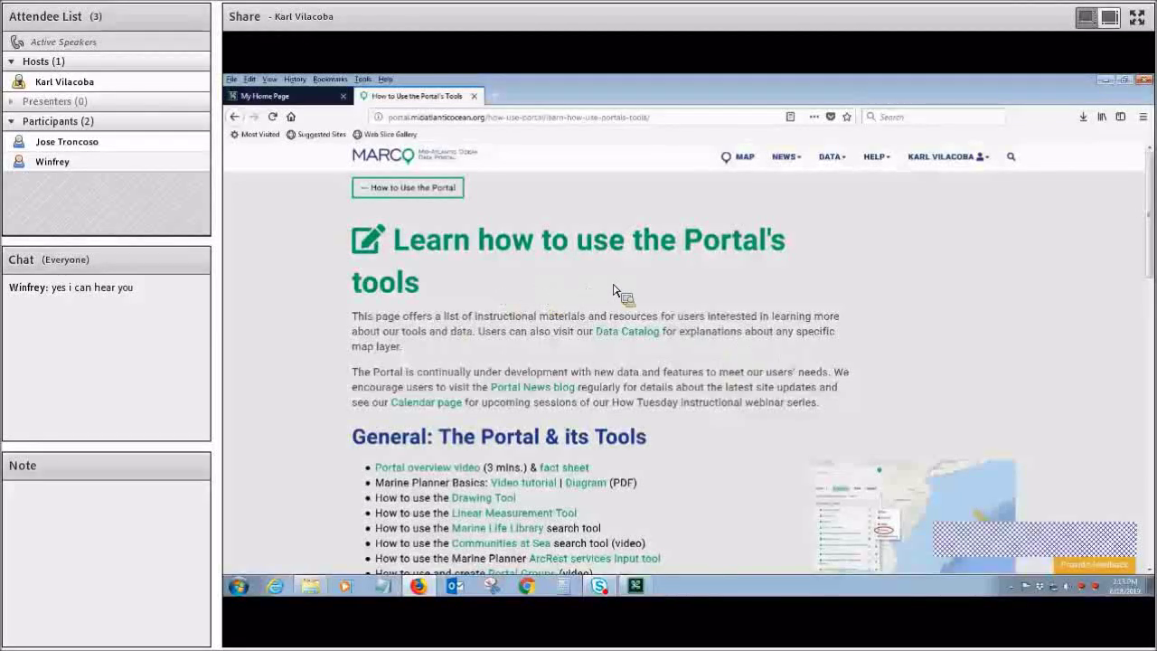
scroll(624, 293, down, 2)
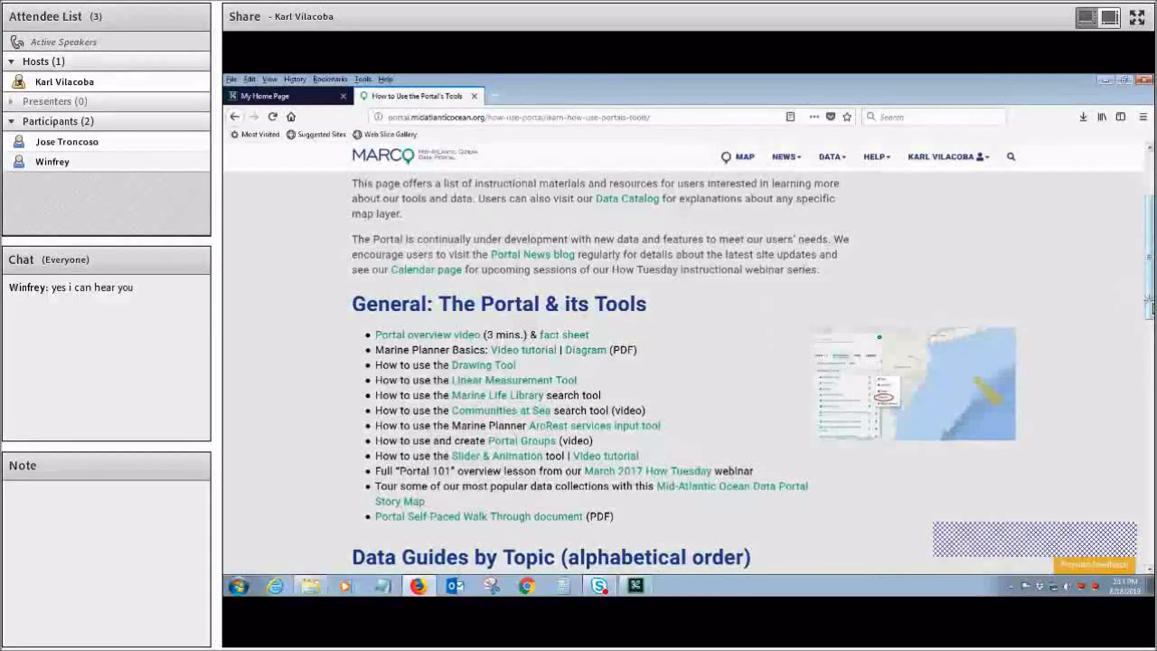
scroll(1149, 337, down, 2)
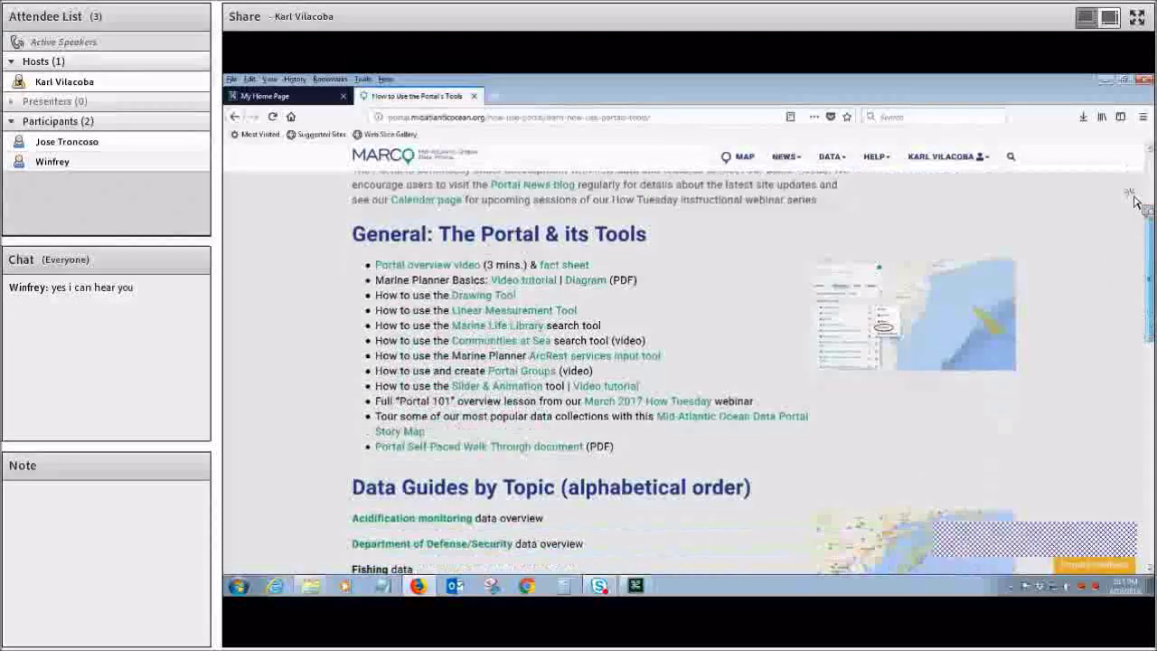
scroll(767, 251, down, 7)
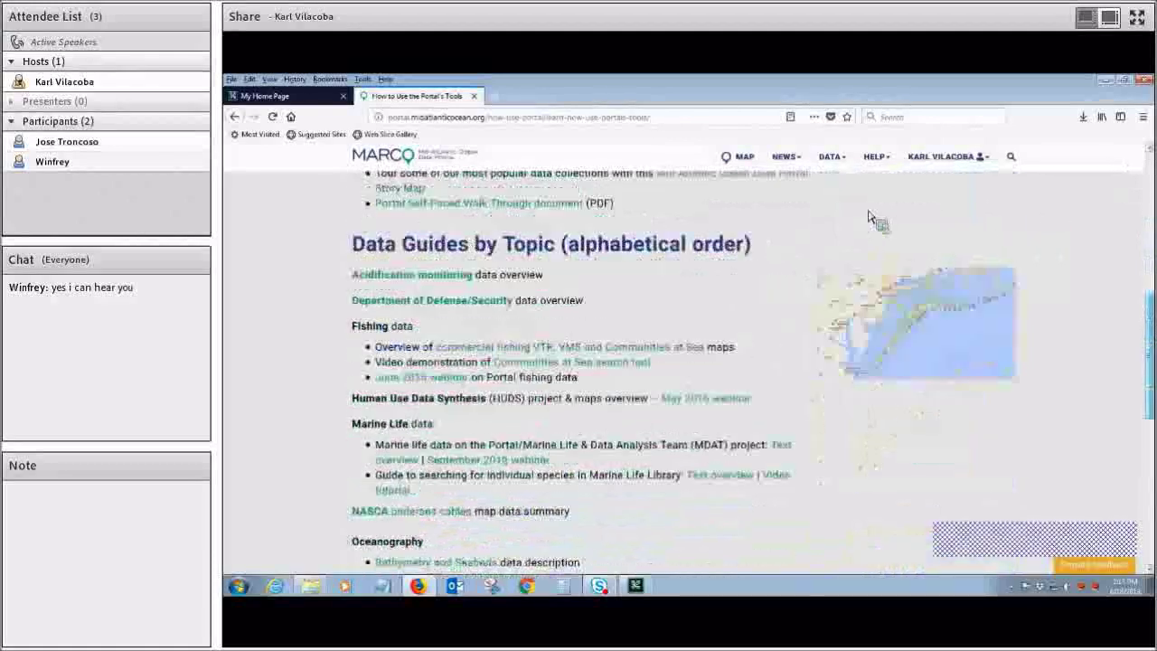
scroll(857, 170, up, 10)
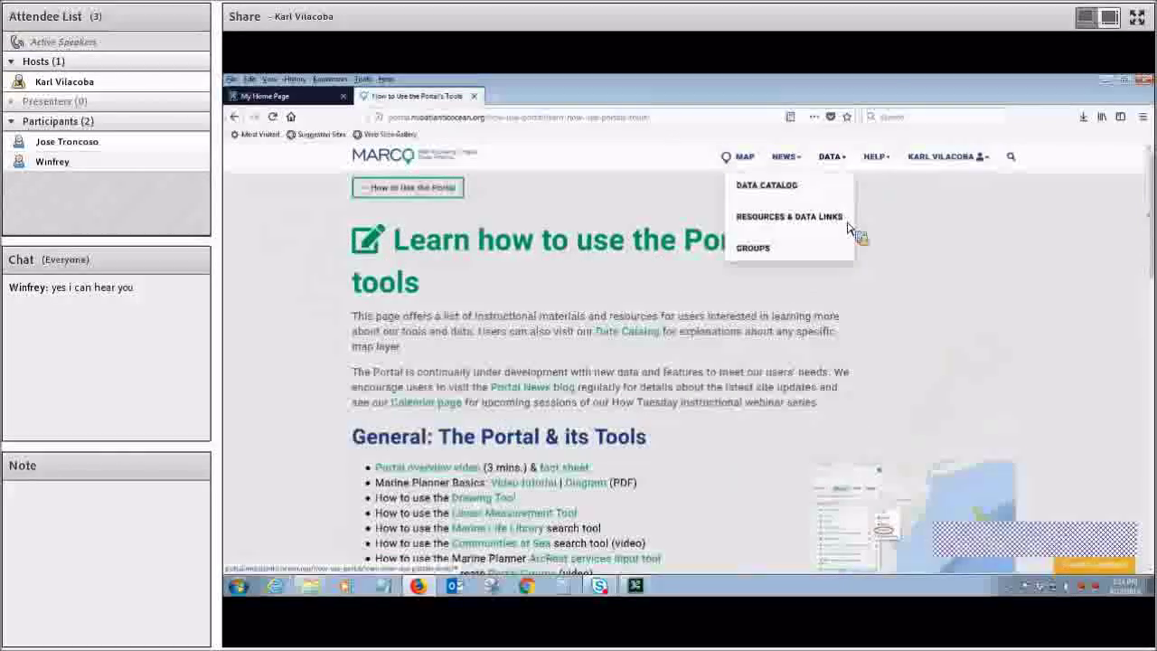
Open the How Tuesday tips page with the December 2018 AIS Vessel Traffic recording
click(825, 333)
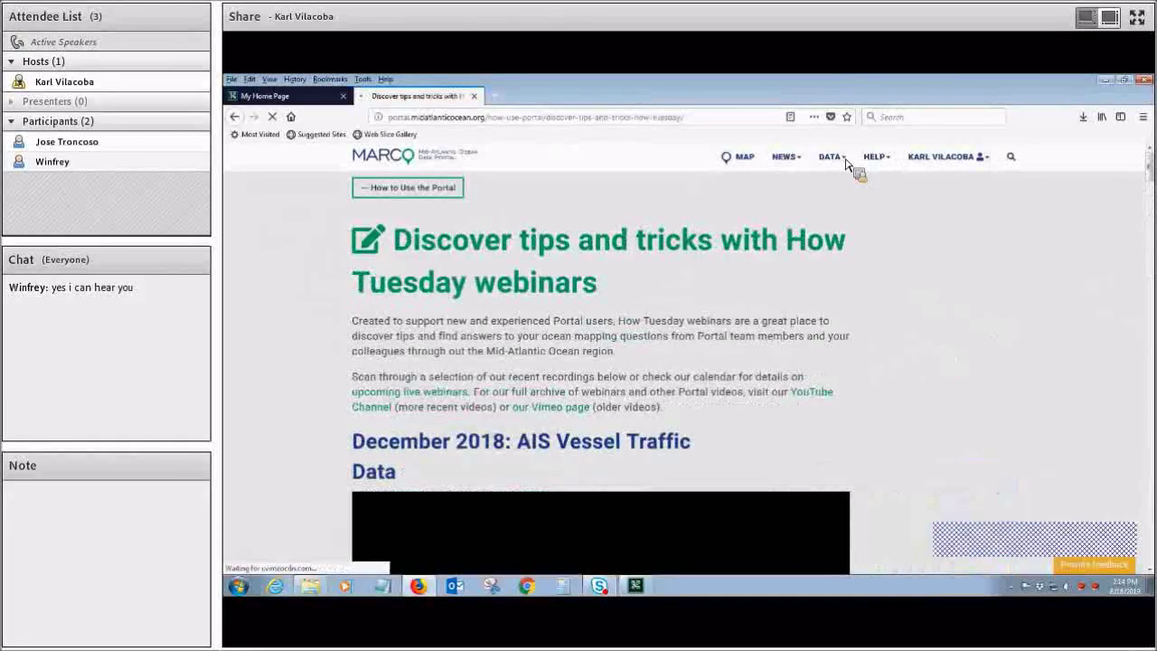
scroll(846, 162, down, 3)
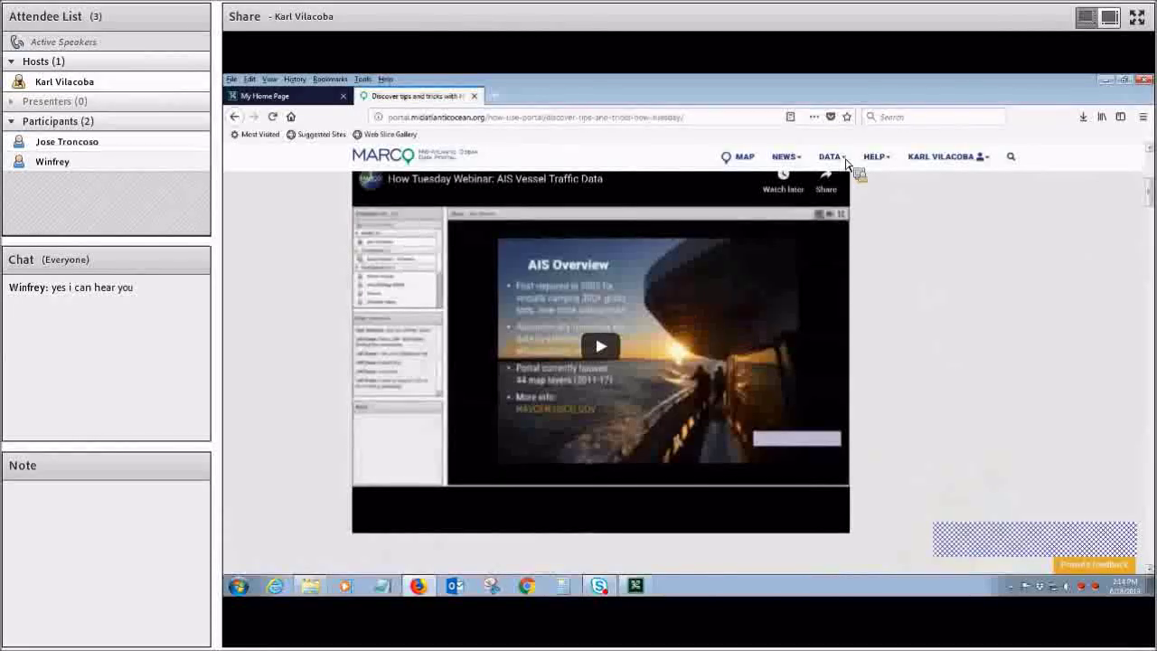
scroll(846, 162, up, 3)
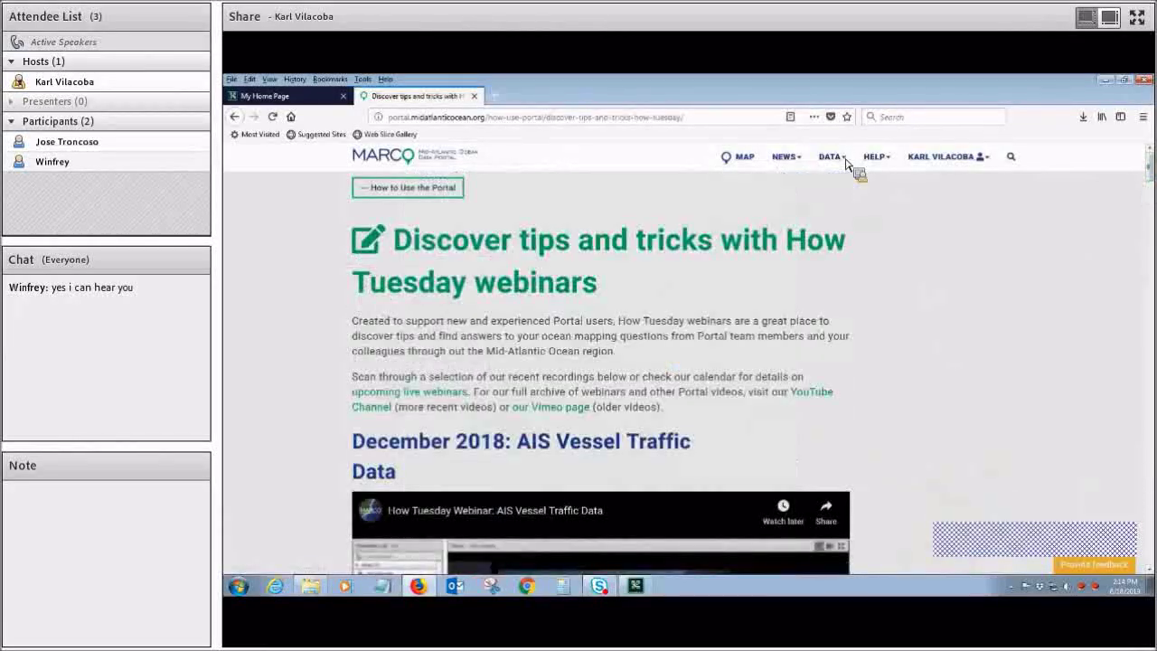
click(845, 163)
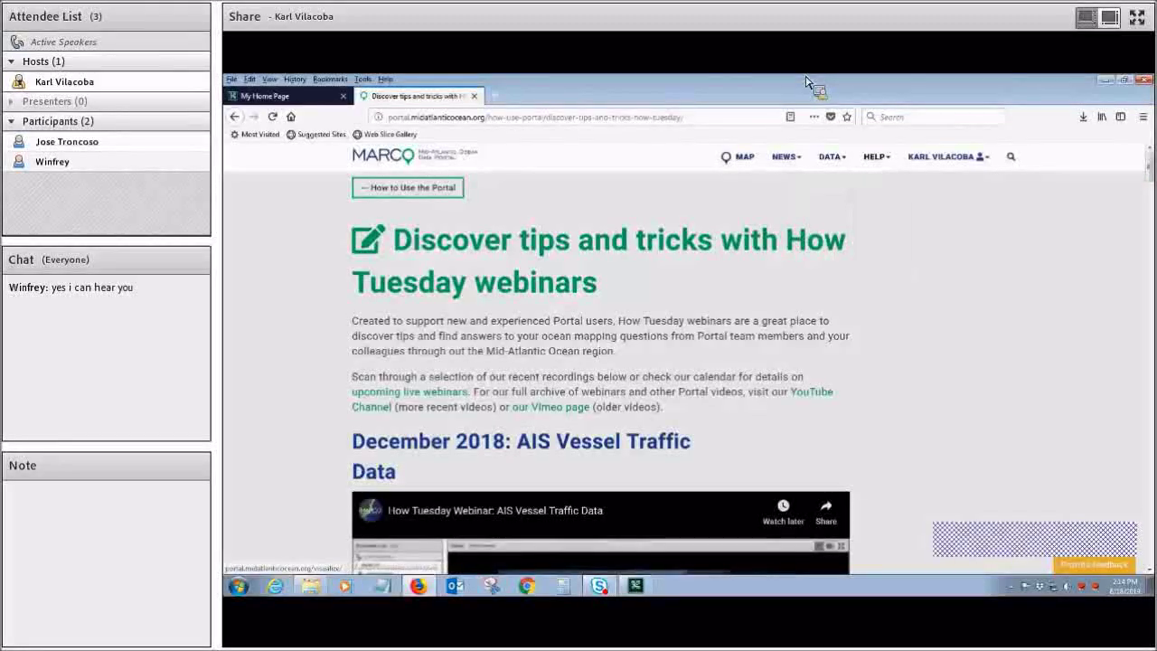
Open the map viewer and preview the Streets, Satellite and Nautical Charts basemaps
click(738, 157)
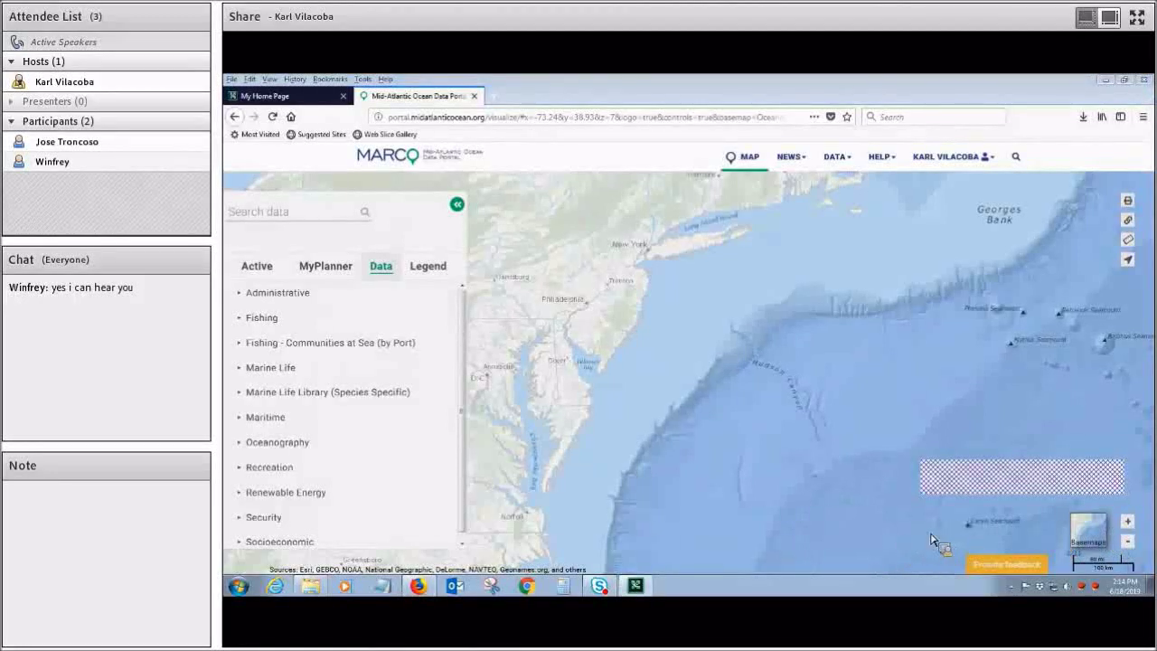
mouse_move(930, 549)
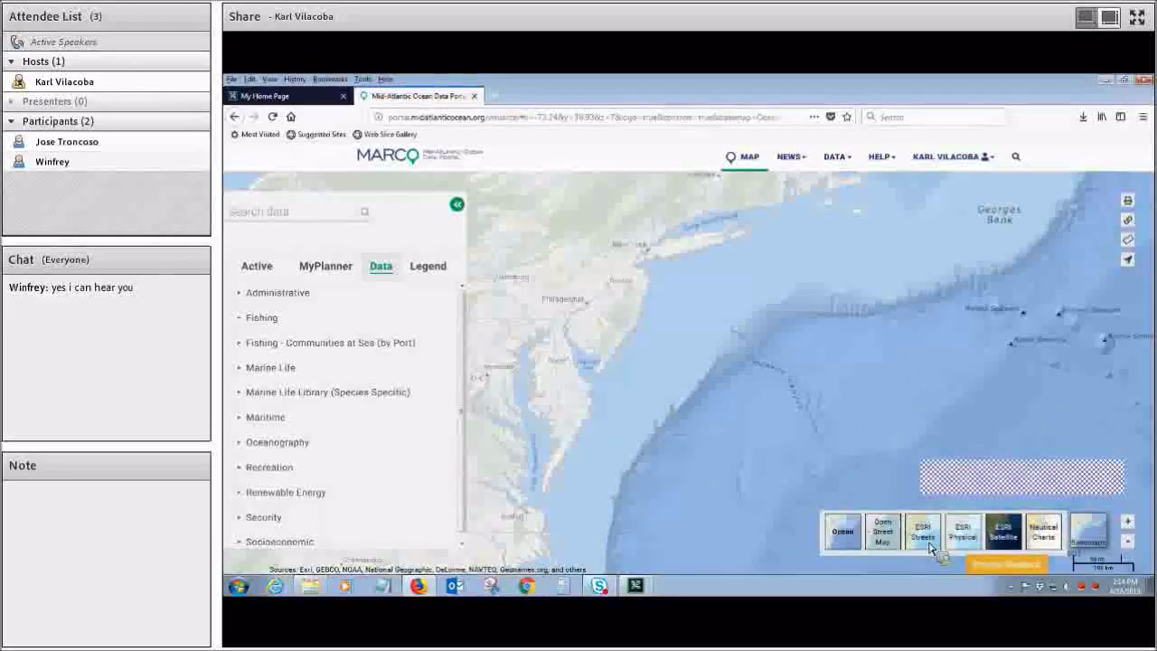
click(1012, 541)
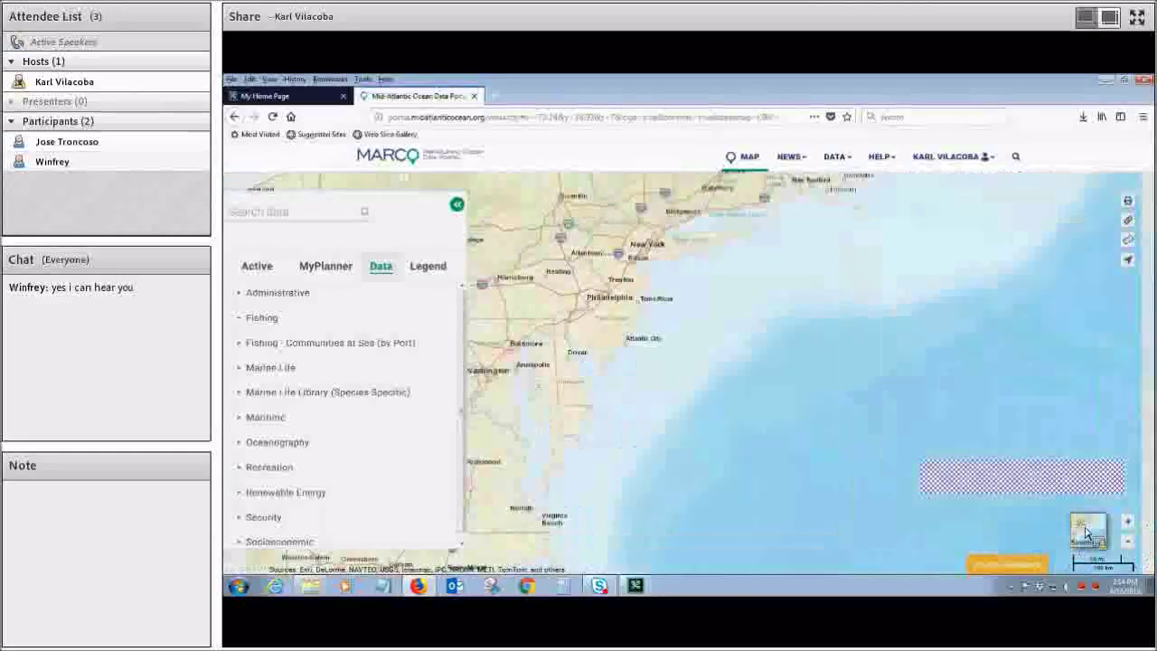
click(1051, 541)
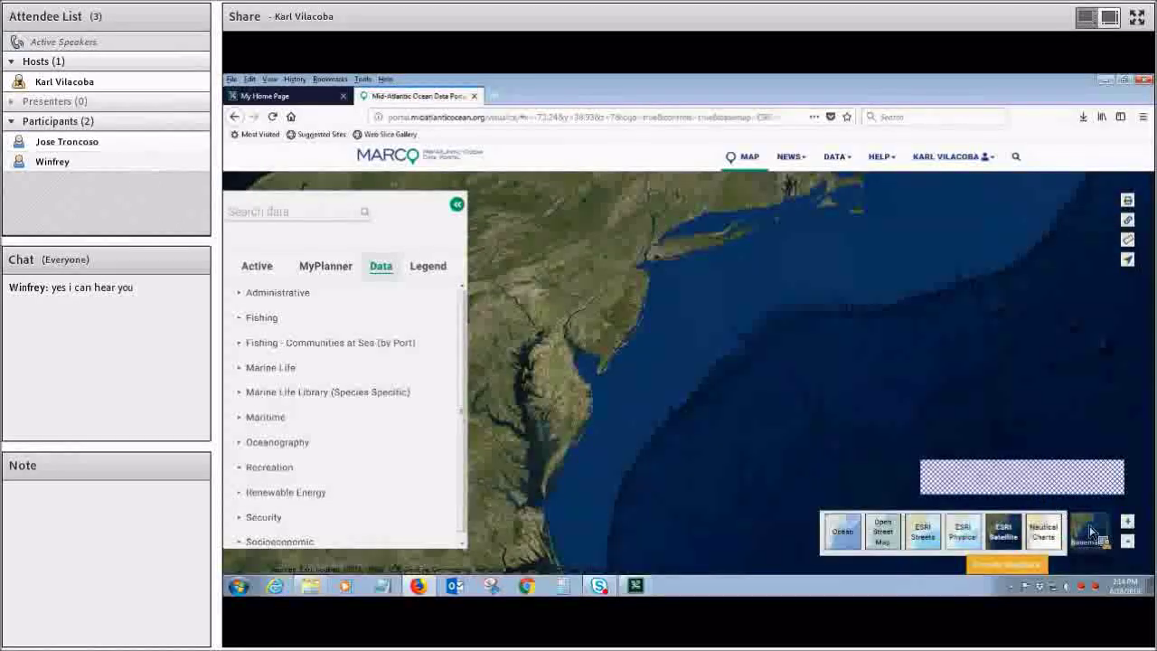
click(1089, 533)
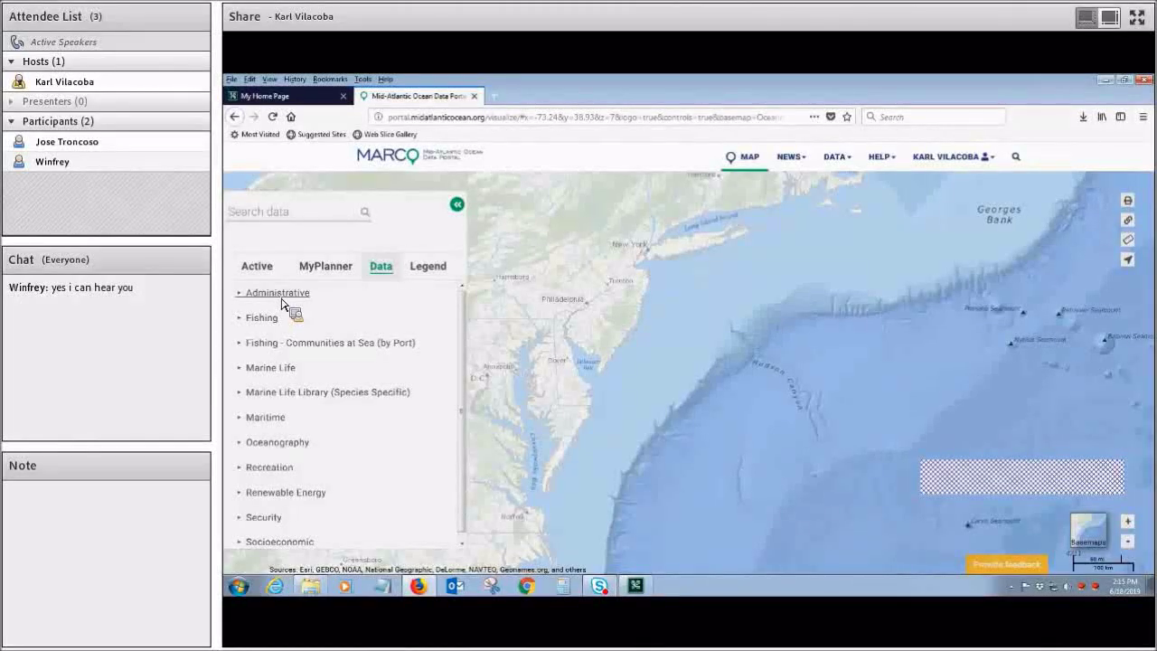
Expand Administrative and switch on the National Park Service Boundaries layer
click(281, 302)
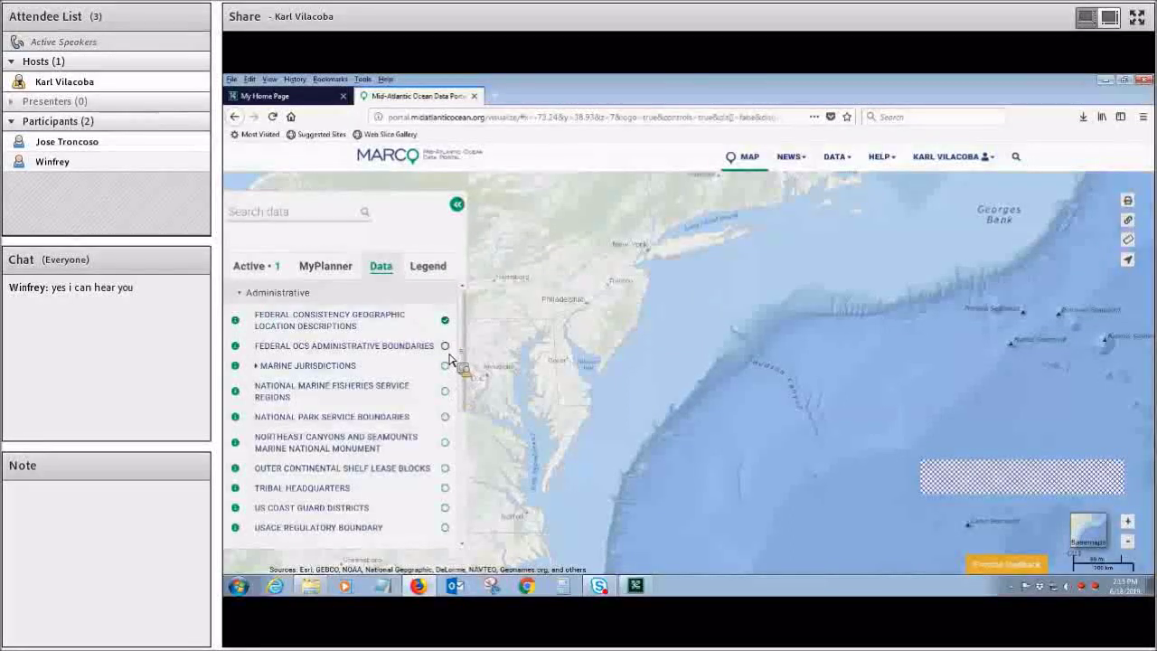
click(446, 417)
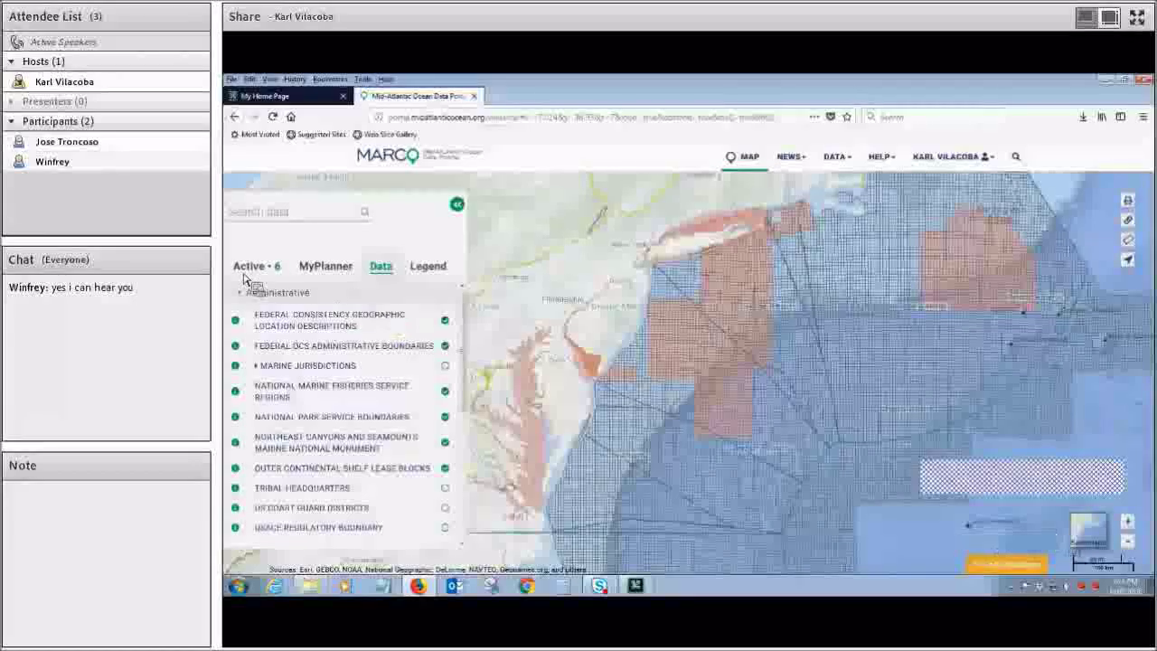
Show the legend, move OCS Lease Blocks to the bottom, and toggle NMFS Regions
click(428, 265)
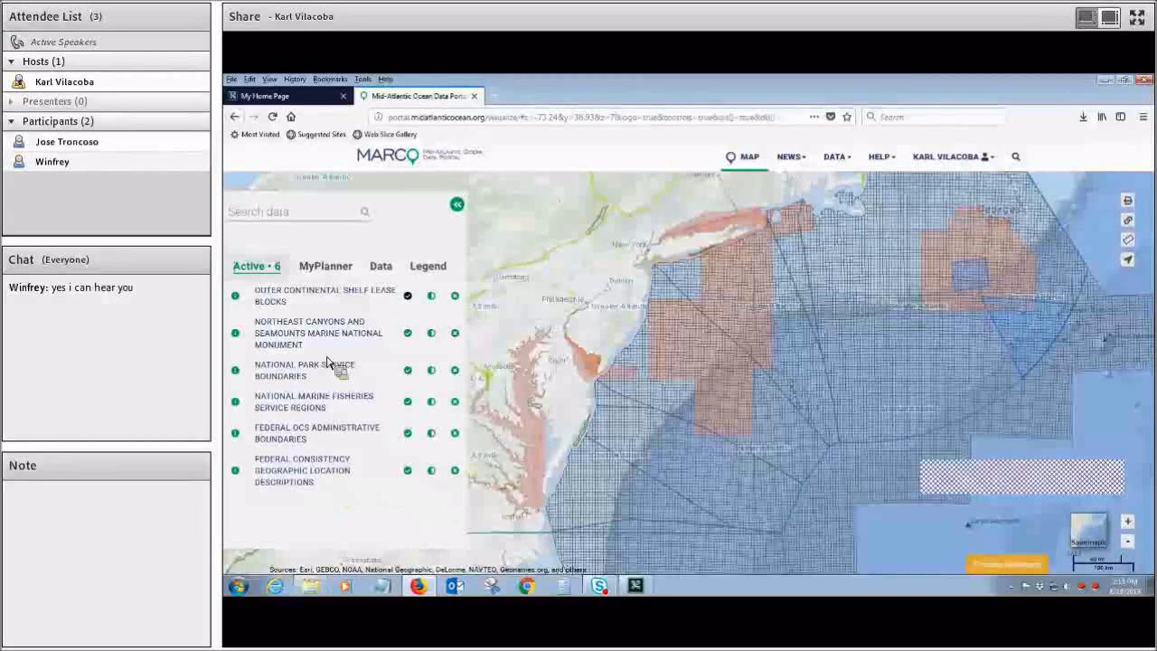
drag(328, 364, 318, 372)
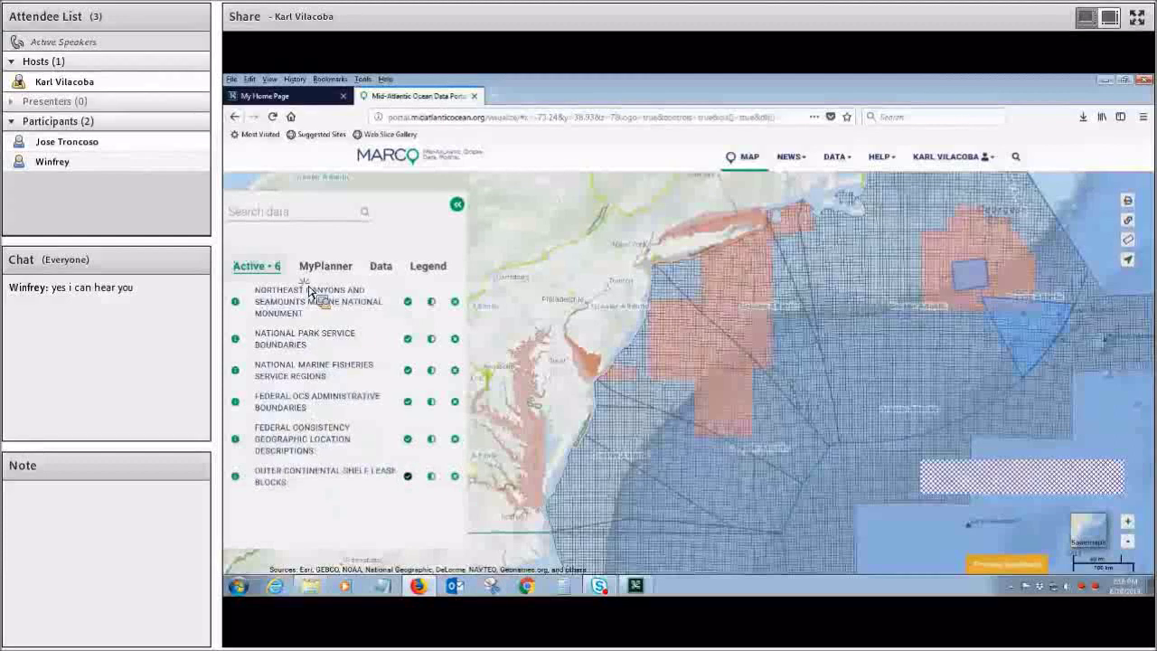
click(406, 370)
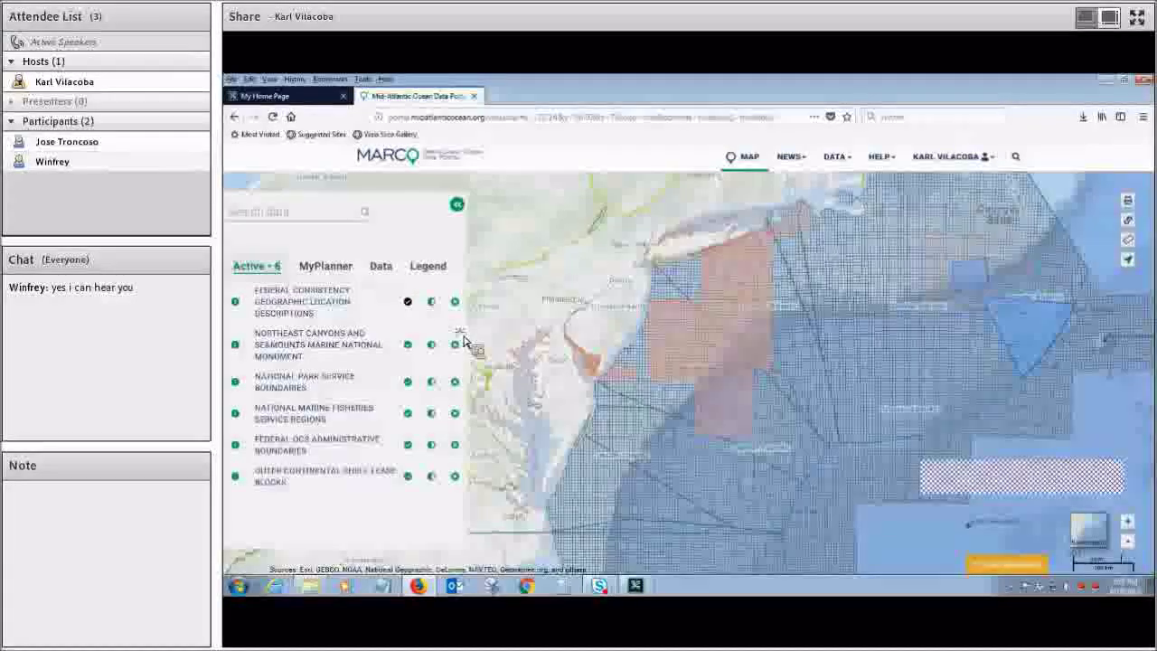
Make the Federal Consistency polygons fully opaque, then remove that layer
click(439, 339)
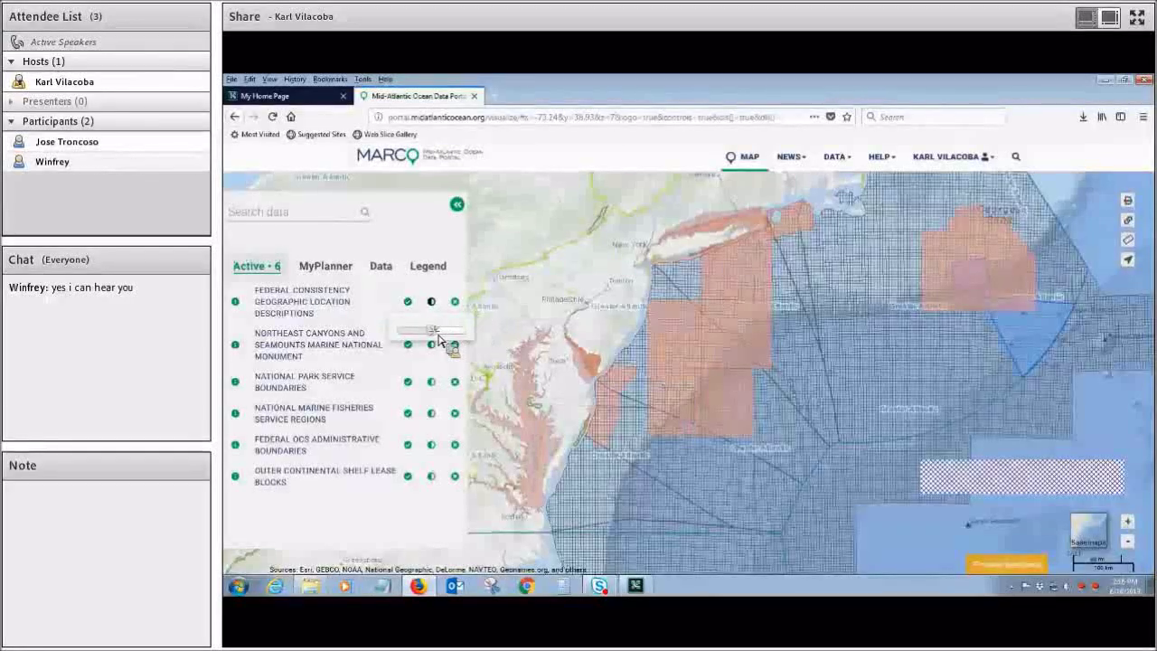
drag(439, 340, 441, 336)
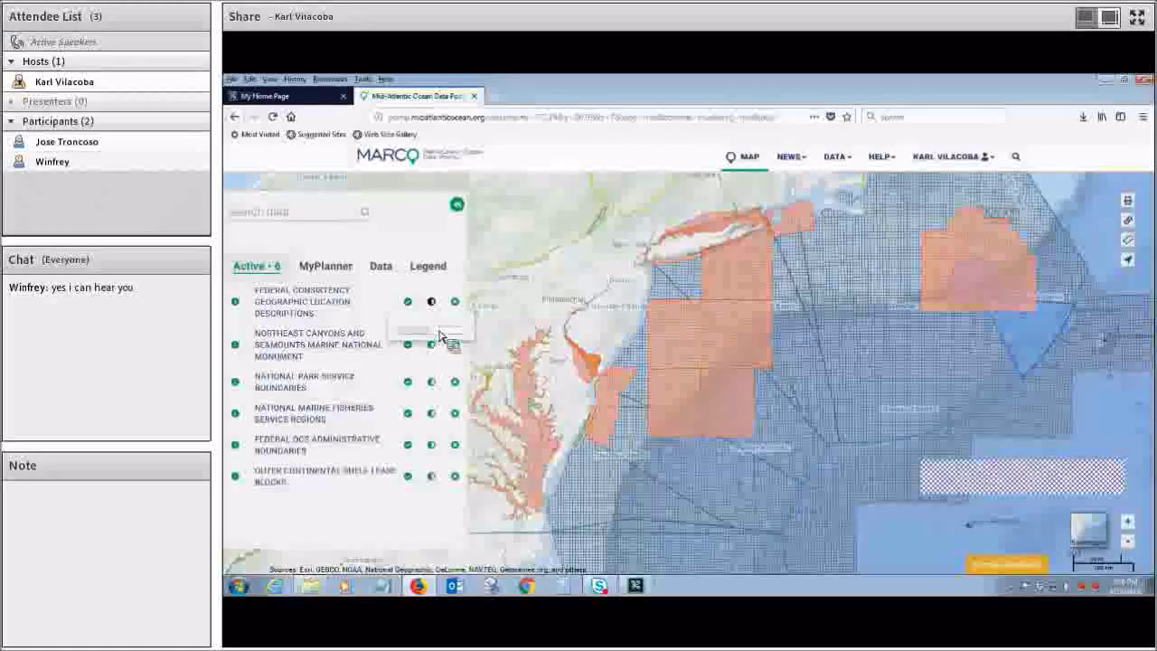
click(237, 306)
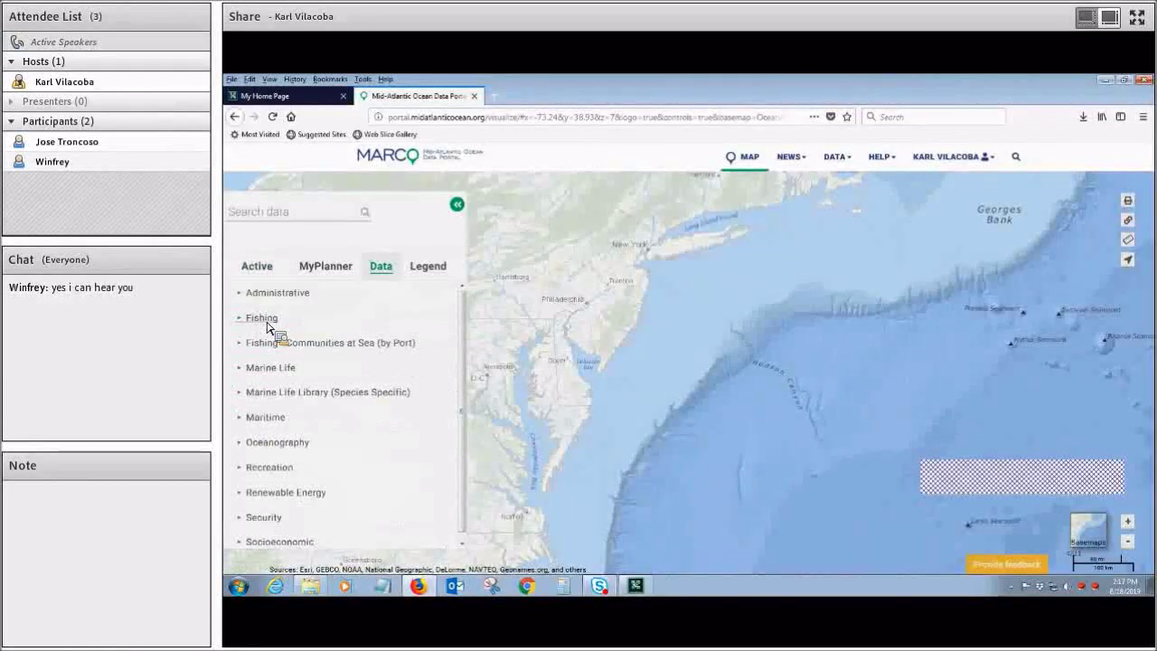
Expand Fishing and identify an Atlantic City artificial reef off New Jersey
click(267, 321)
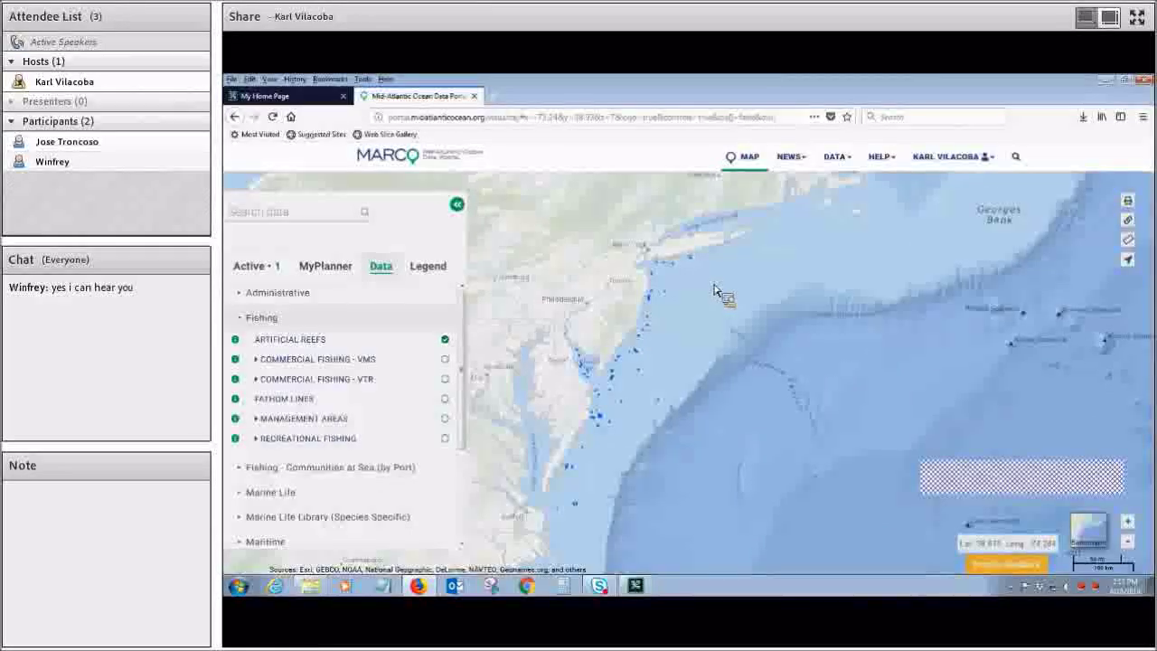
scroll(718, 289, up, 1)
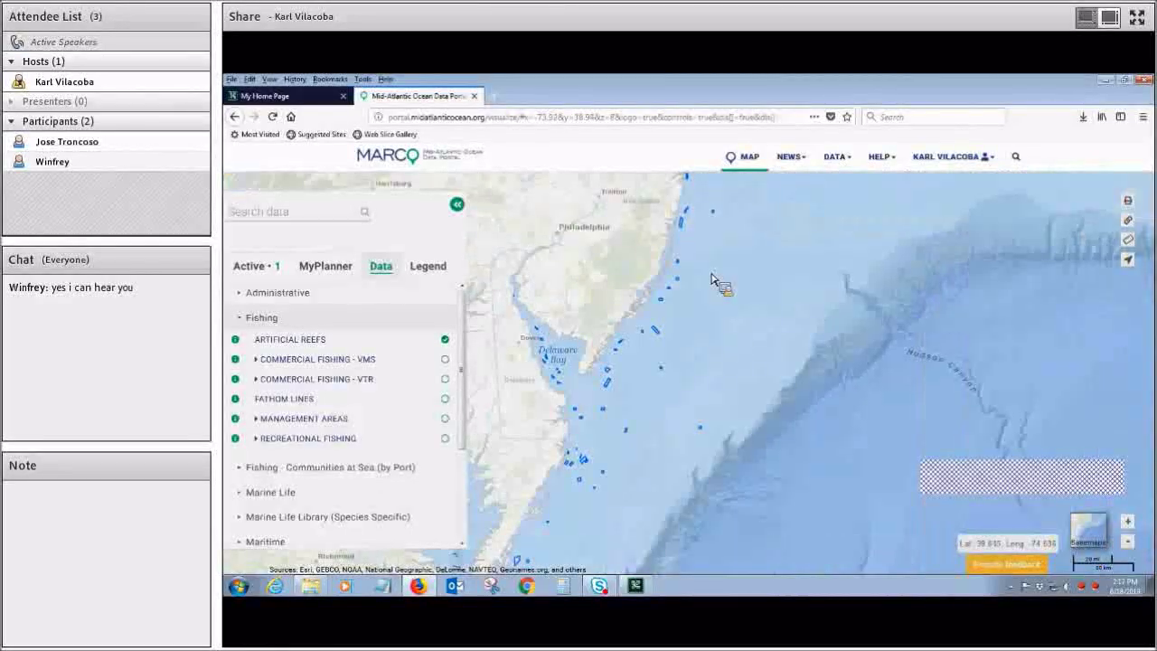
drag(711, 279, 735, 313)
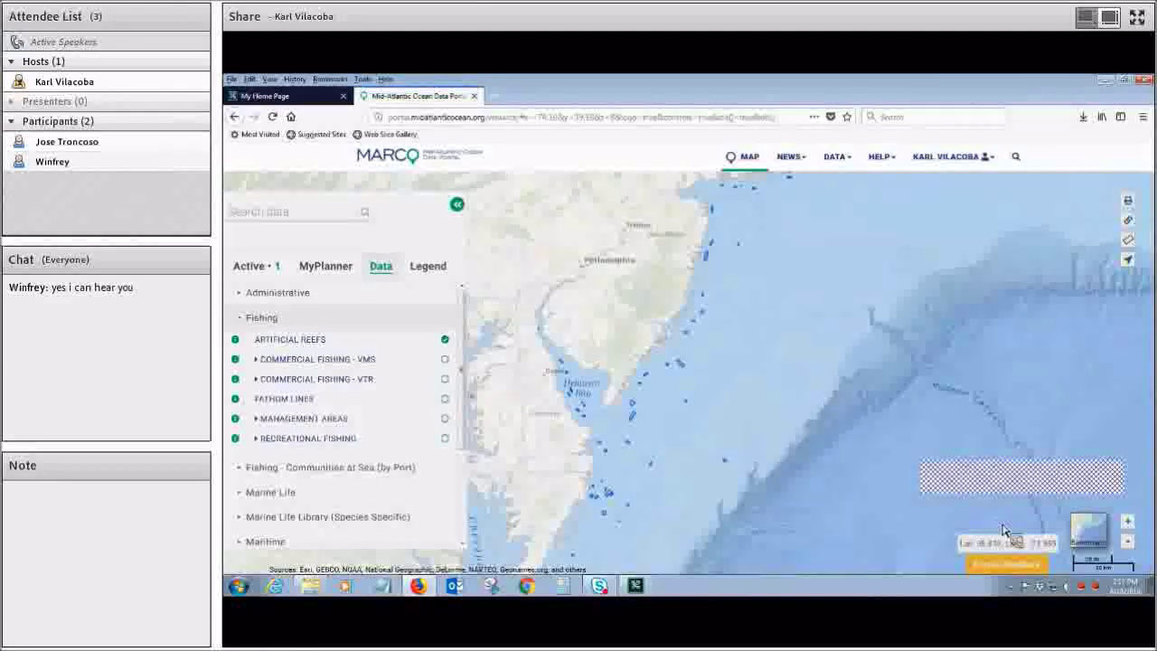
scroll(723, 334, up, 1)
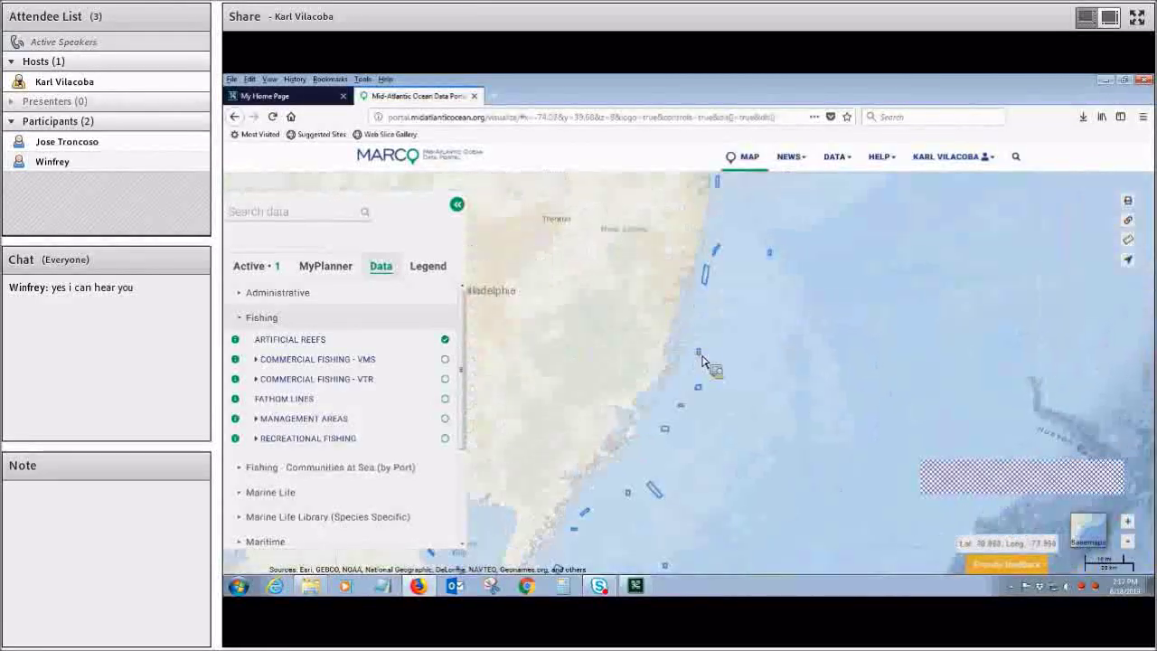
click(703, 360)
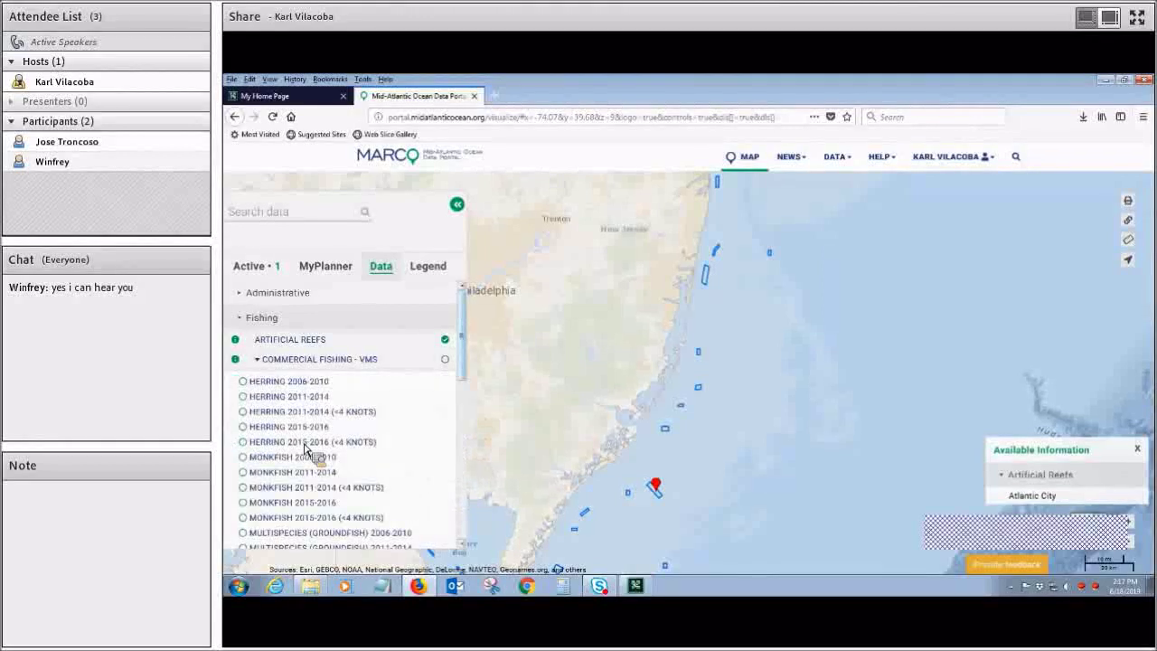
Scroll the VMS list and switch on the SCALLOP 2015-2016 density layer
scroll(305, 449, down, 5)
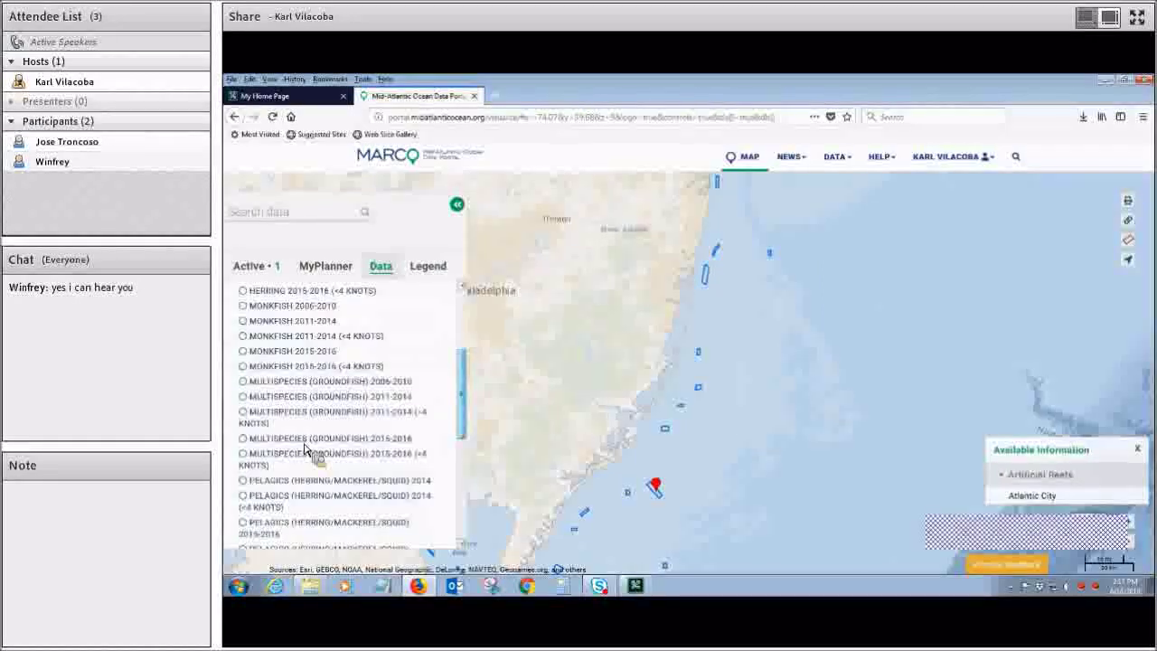
scroll(304, 449, down, 6)
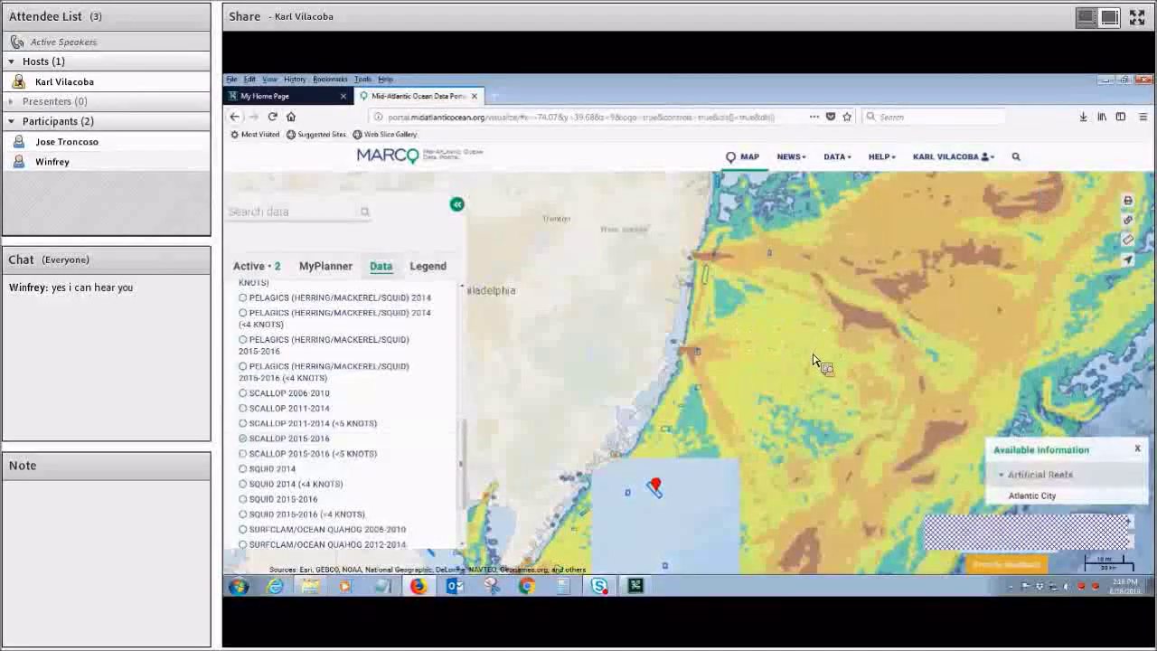
scroll(815, 359, down, 1)
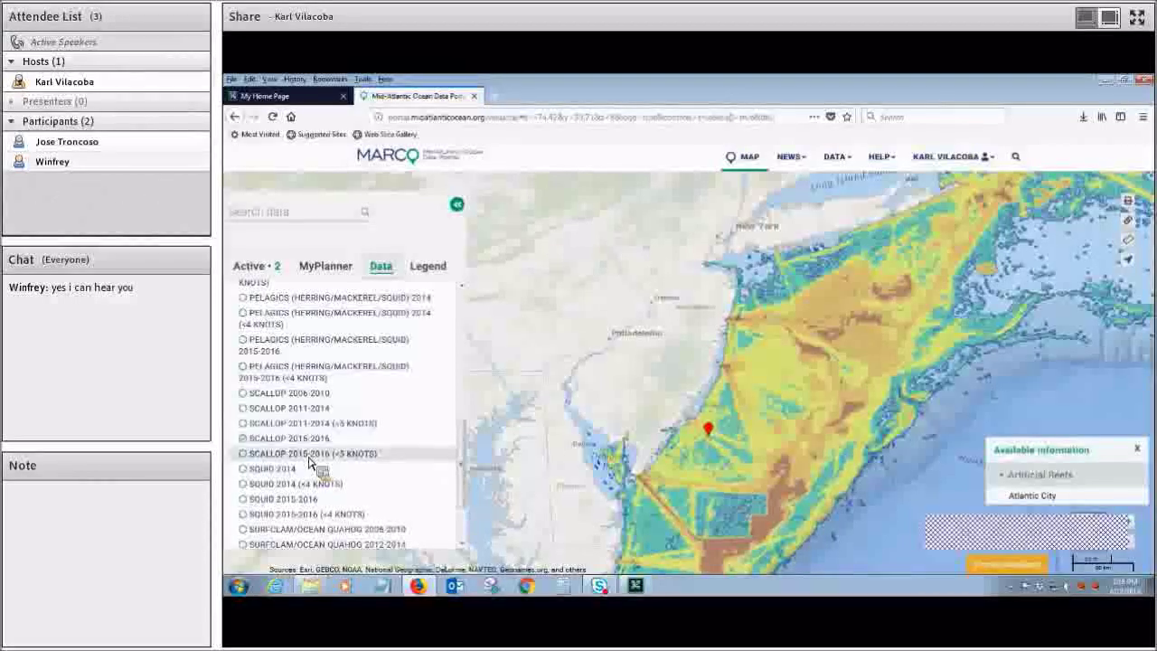
click(308, 461)
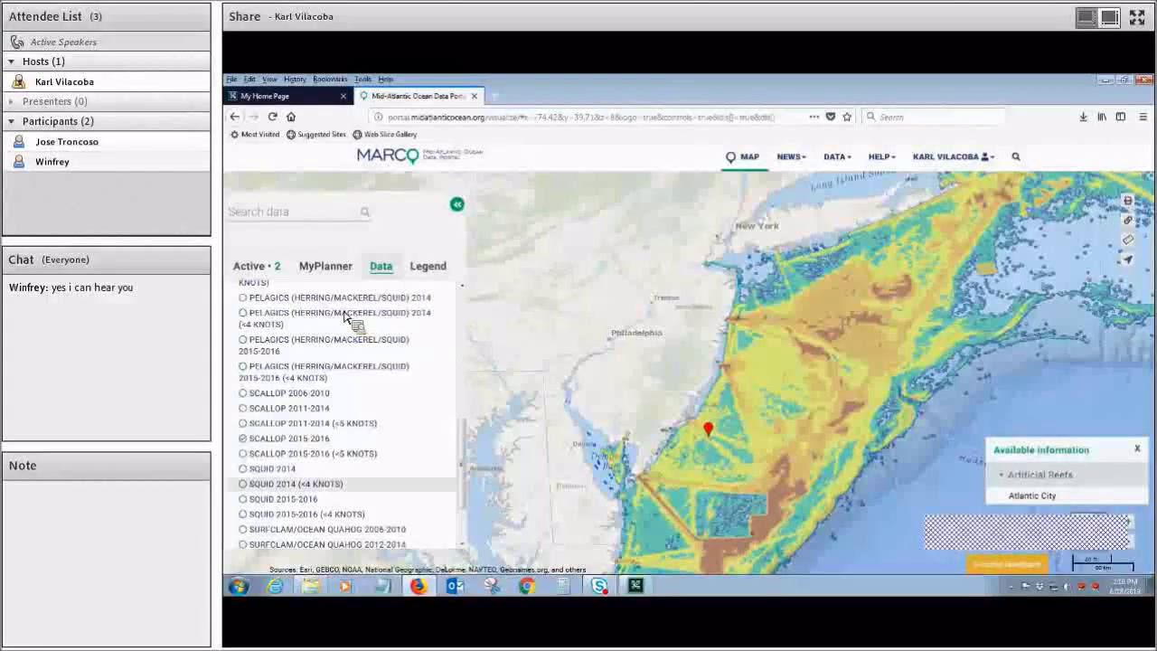
Replace the Scallop 2015-2016 layer with the Dredge 2011-2015 fishing layer off New Jersey
click(242, 437)
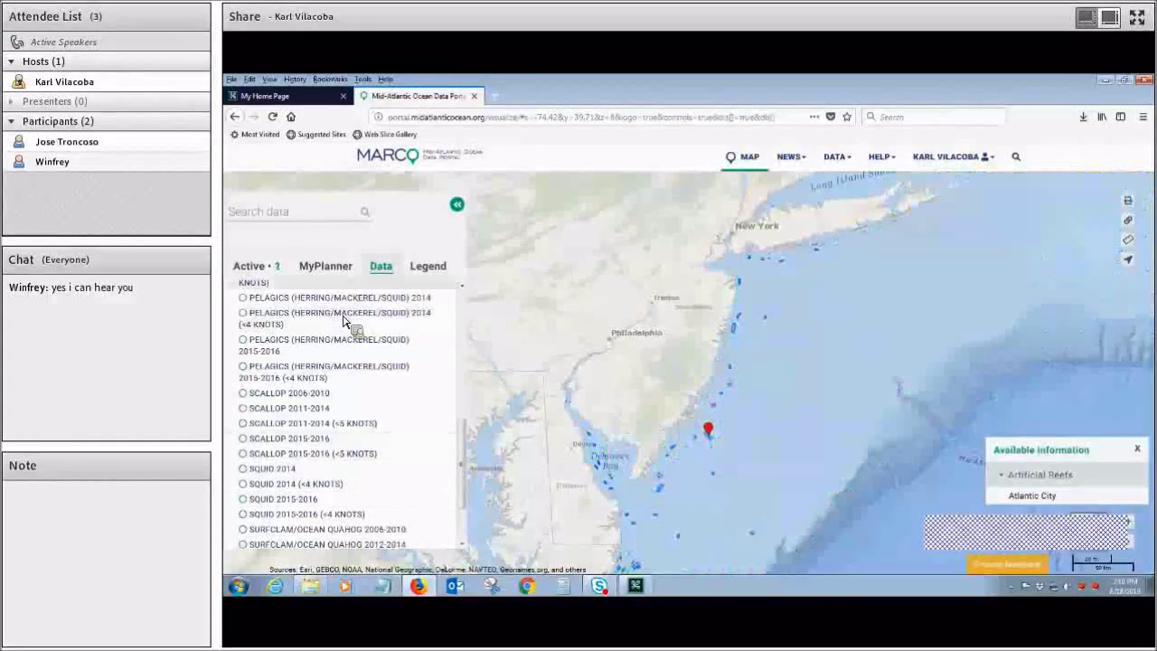
scroll(351, 323, down, 5)
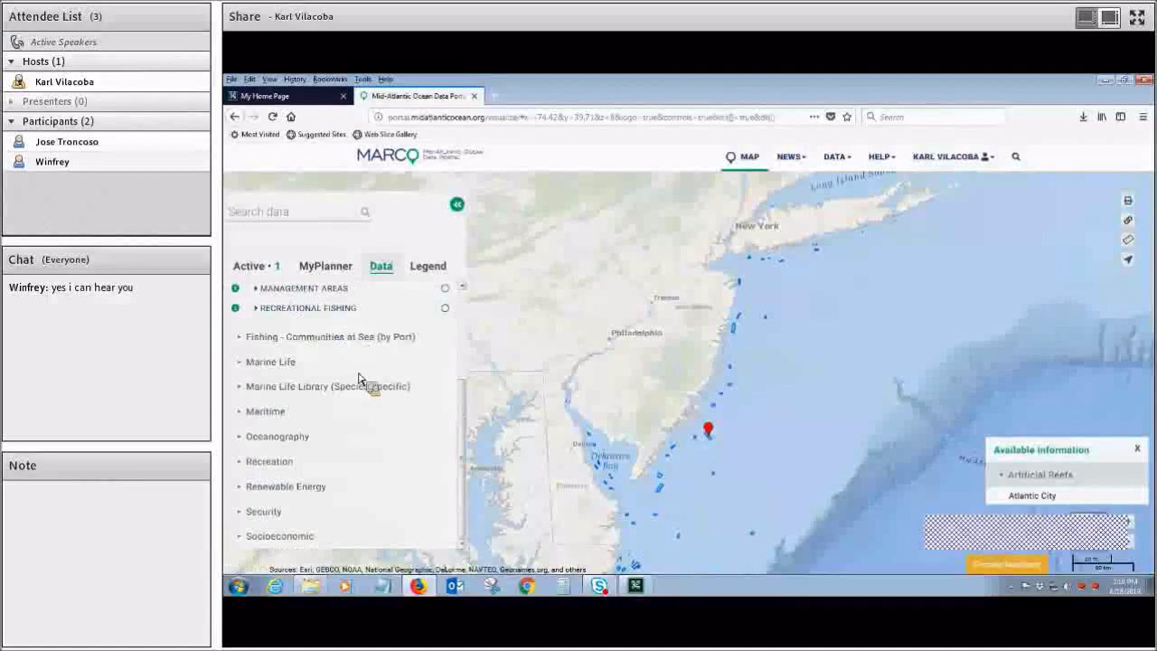
scroll(369, 413, up, 1)
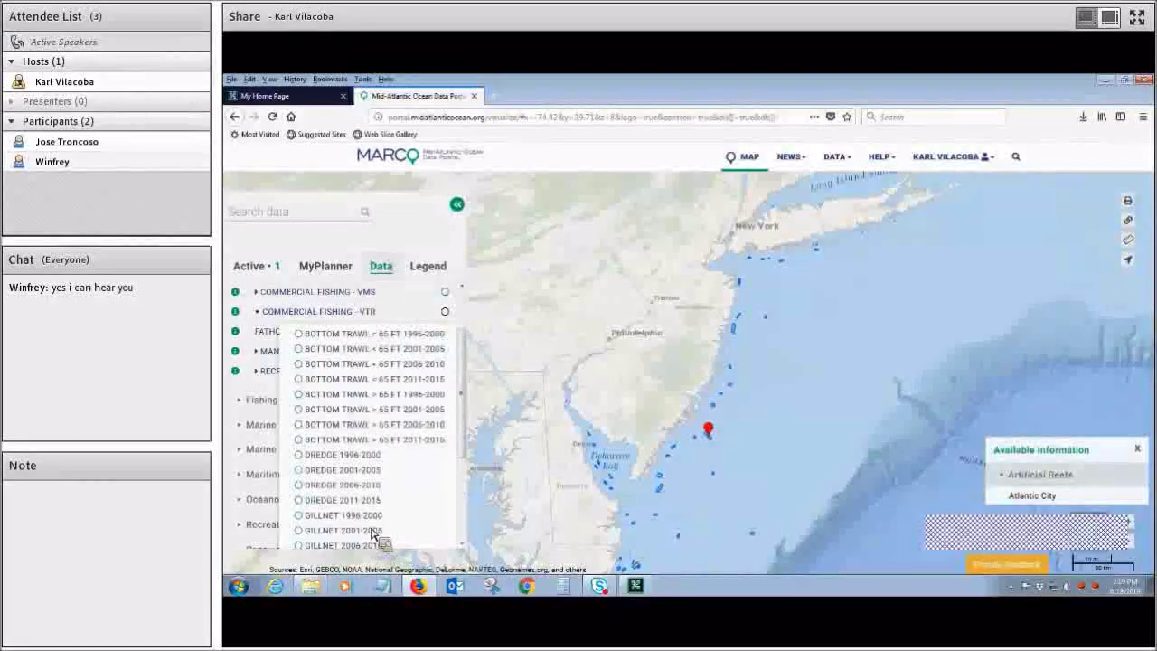
scroll(459, 420, down, 1)
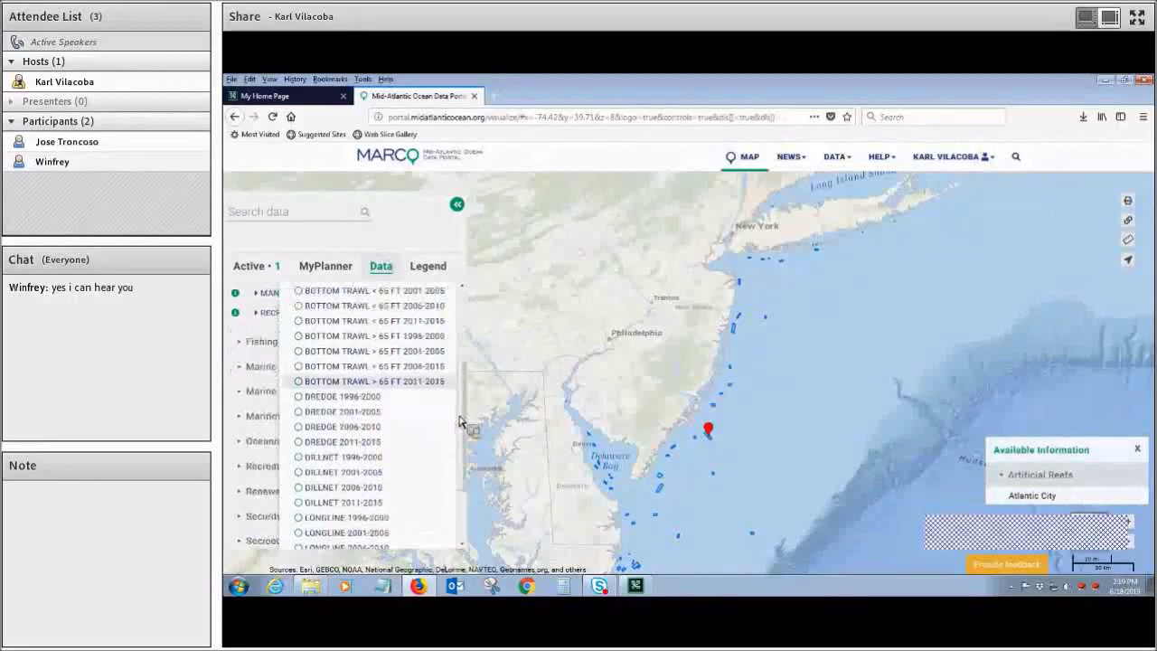
scroll(460, 423, down, 2)
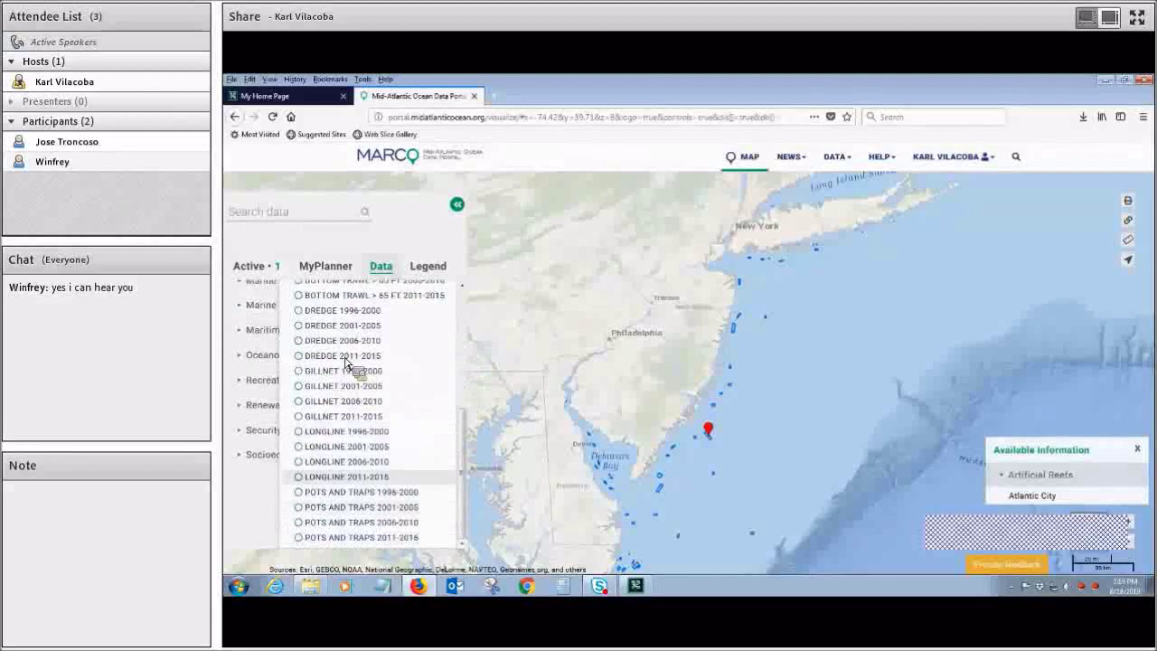
scroll(347, 362, up, 3)
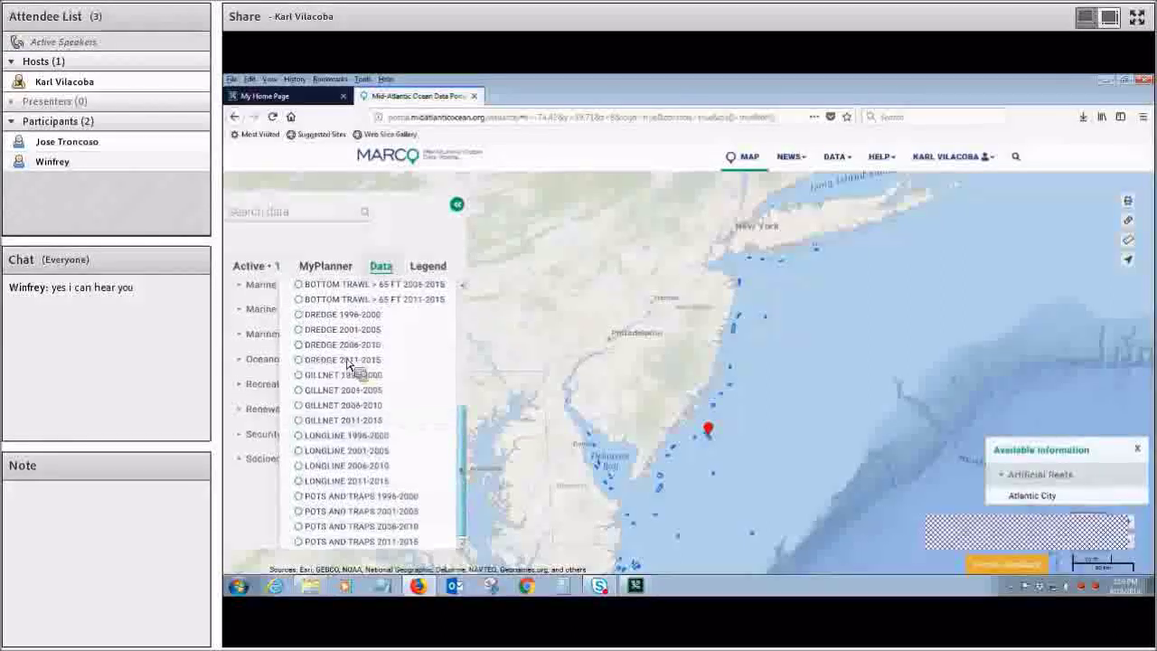
scroll(358, 321, down, 3)
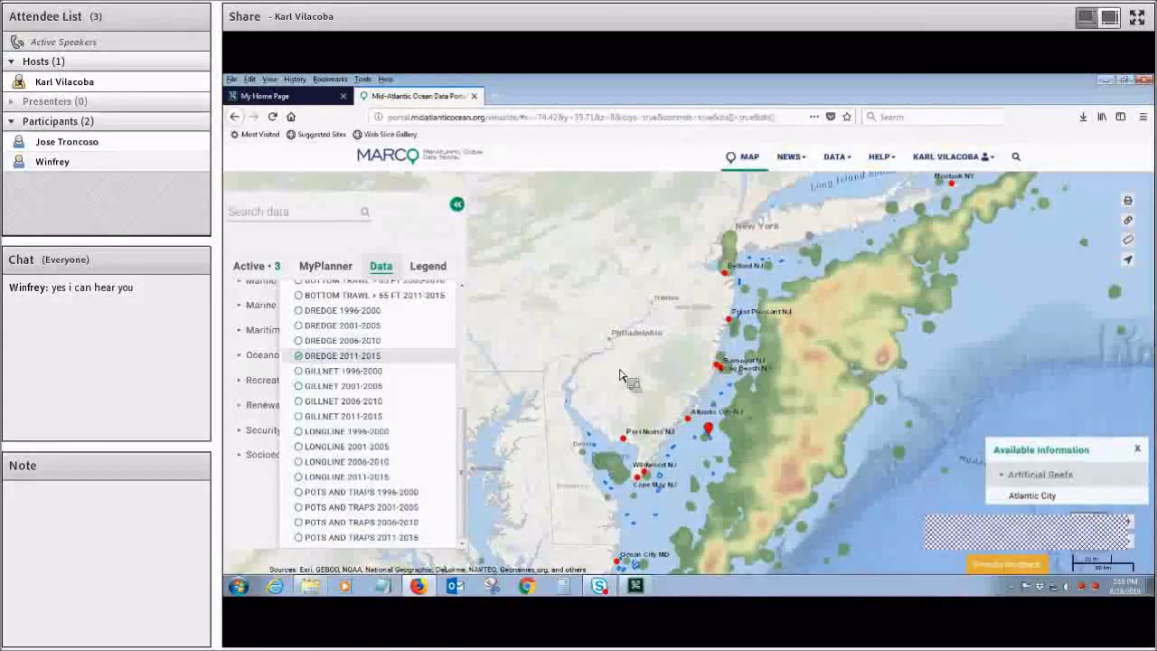
List the dredge area's ports and show Point Pleasant NJ stats: 4,709 trips, 27,023 fisherdays
click(872, 391)
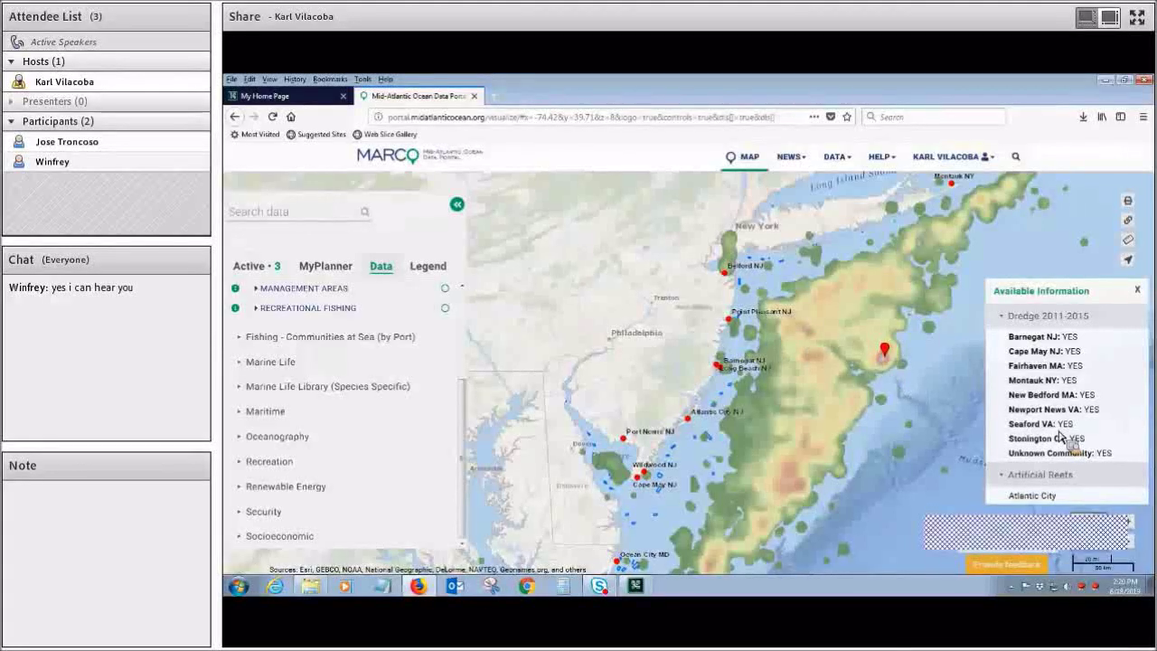
click(1062, 438)
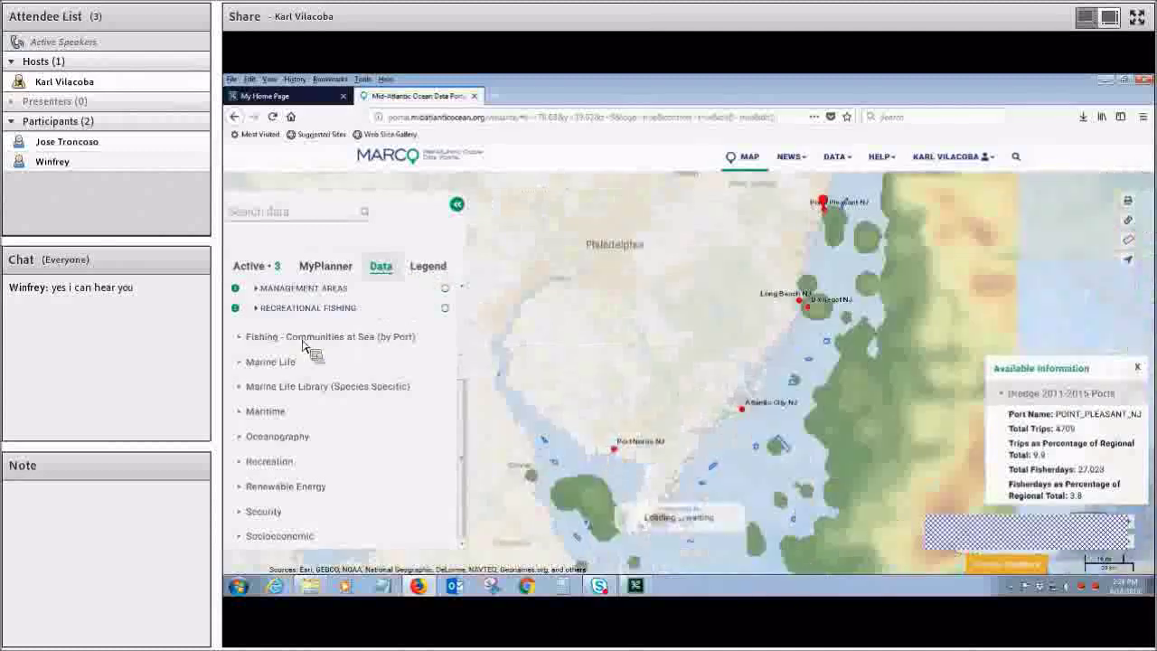
Search the Dredge 2011-2015 communities port list for 'barneg' and choose Barnegat NJ
scroll(280, 344, up, 3)
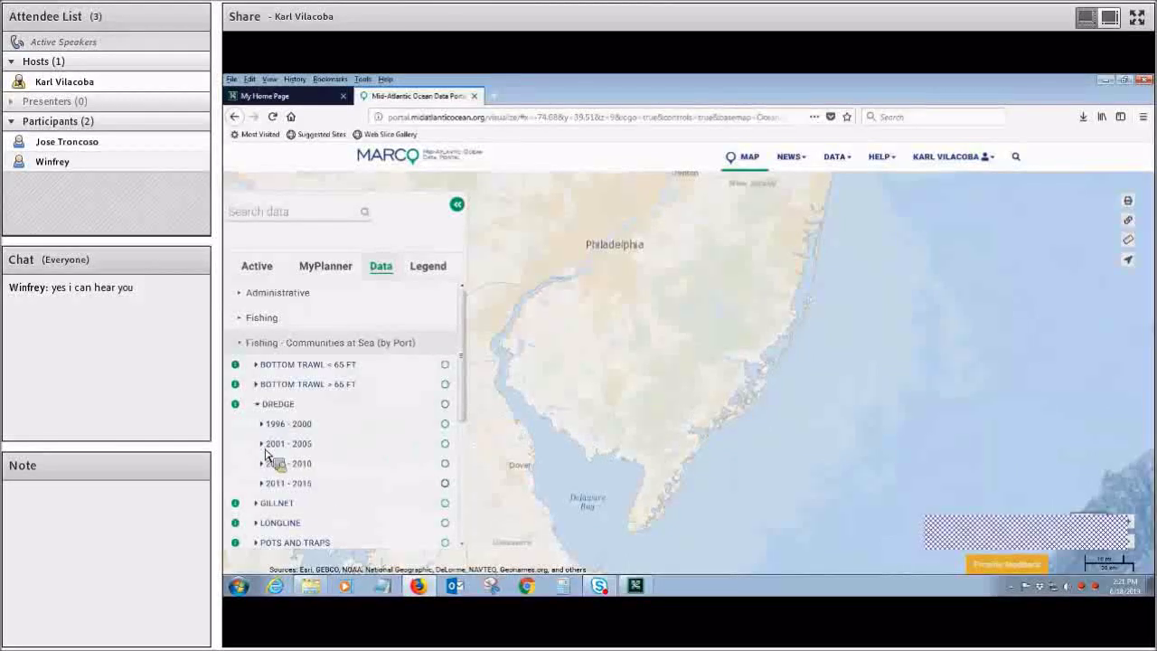
click(318, 484)
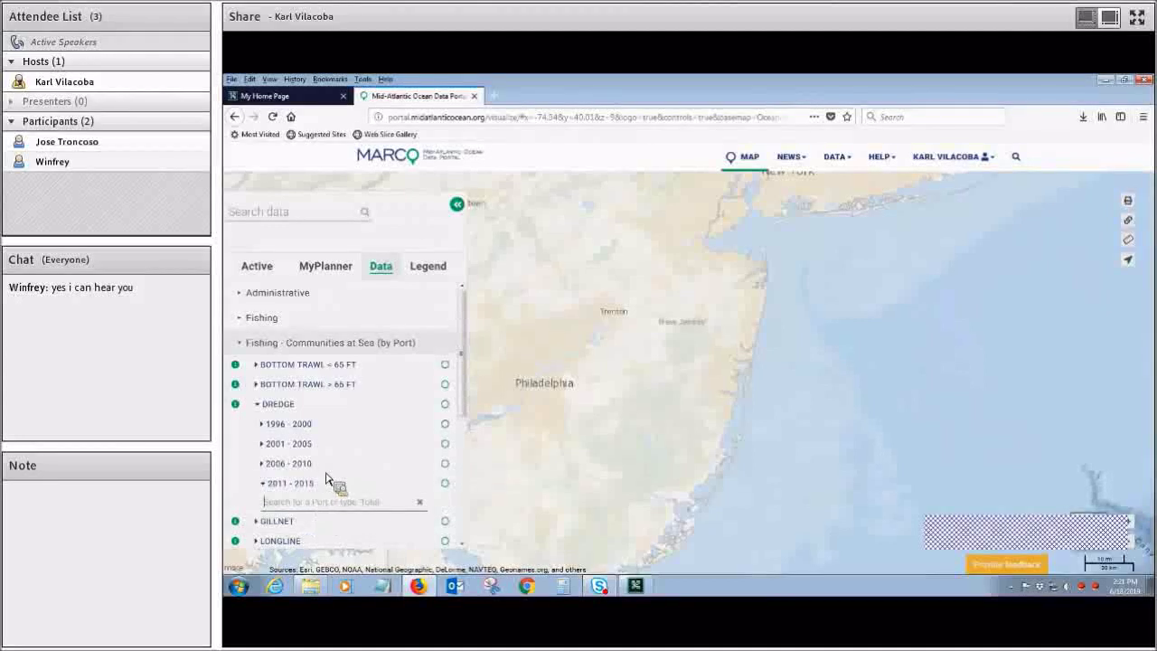
text(ba)
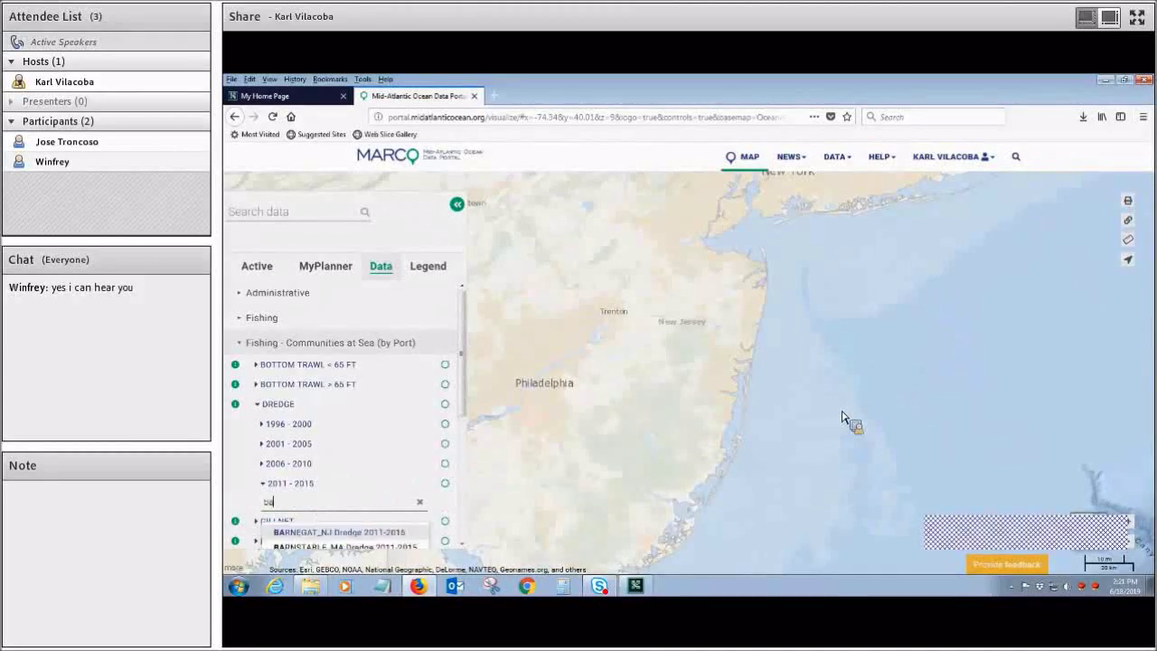
text(rneg)
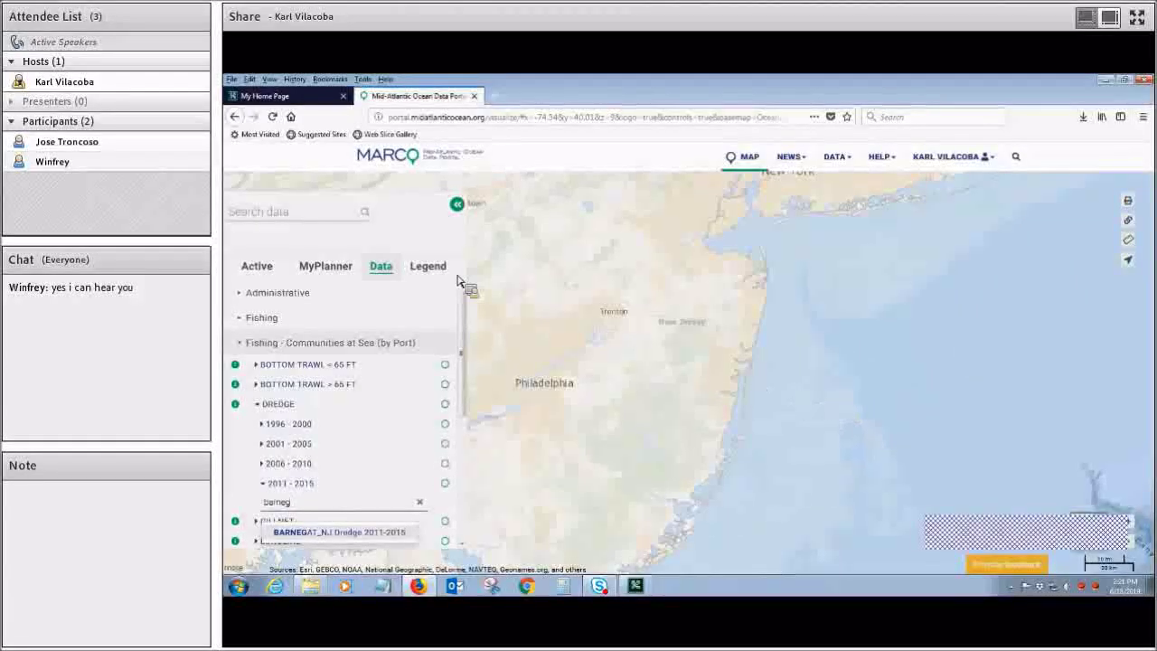
scroll(458, 282, down, 1)
key(Down)
key(Return)
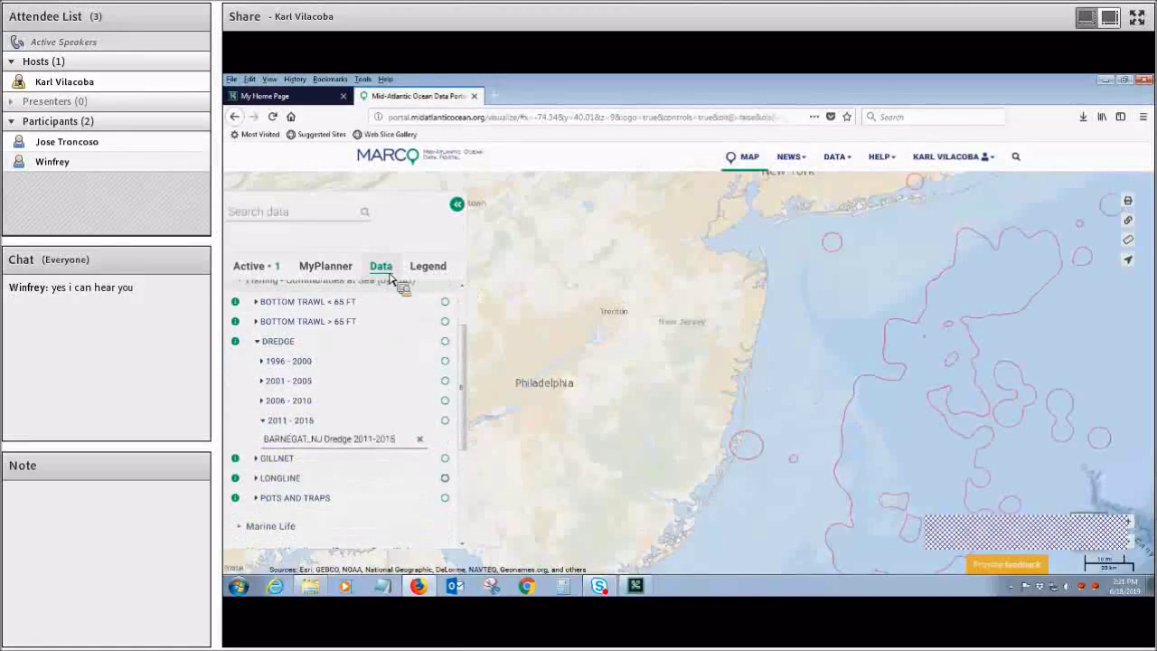
Review the currently active layers, then return to the full data layer list
scroll(875, 366, down, 1)
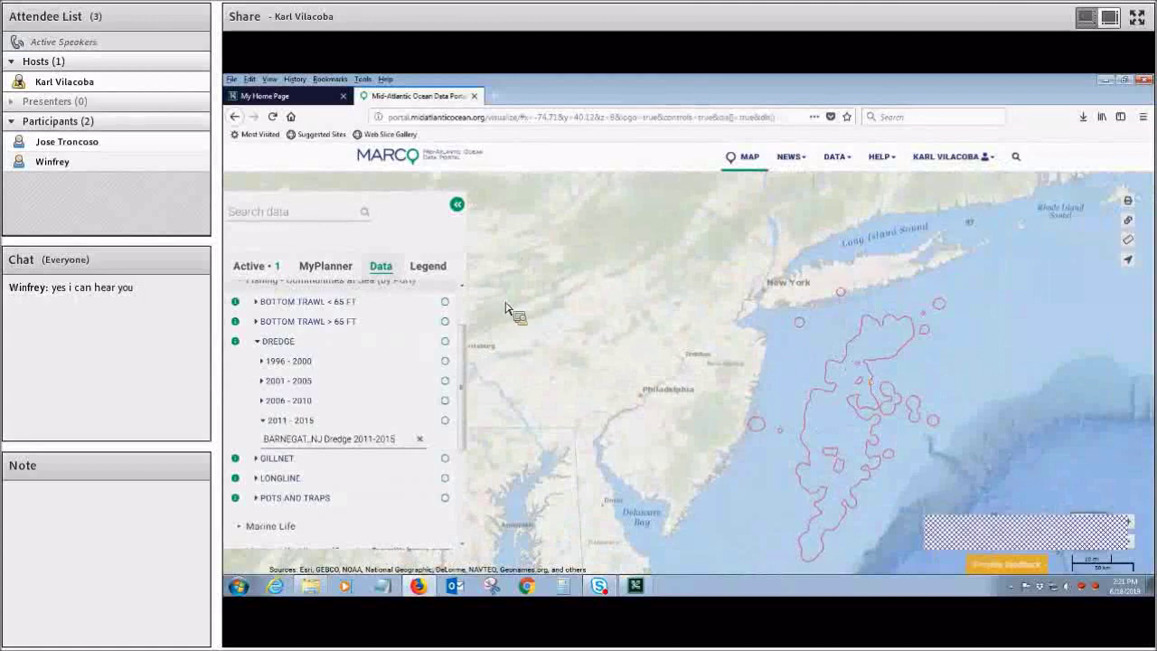
click(428, 266)
click(381, 266)
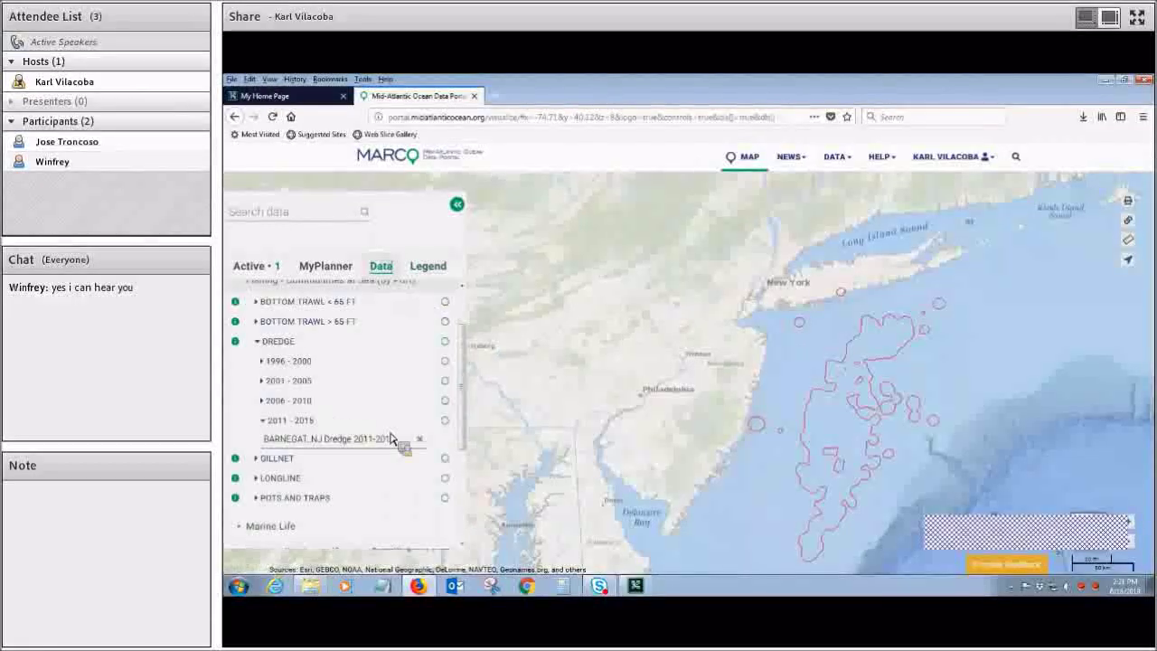
click(429, 449)
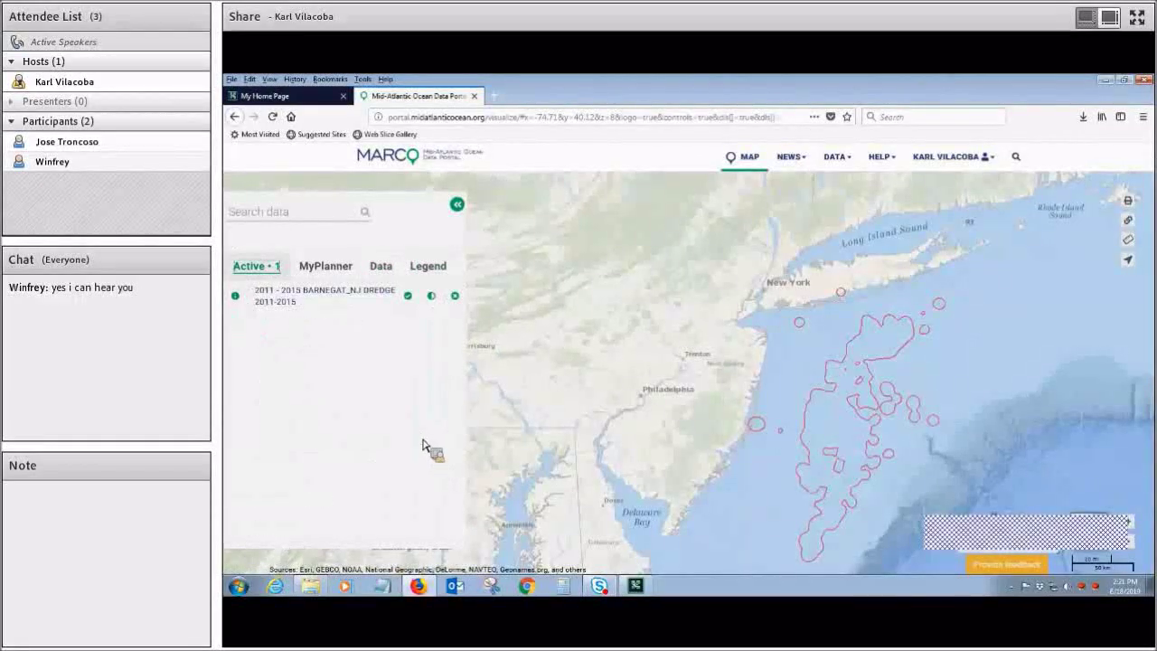
click(375, 271)
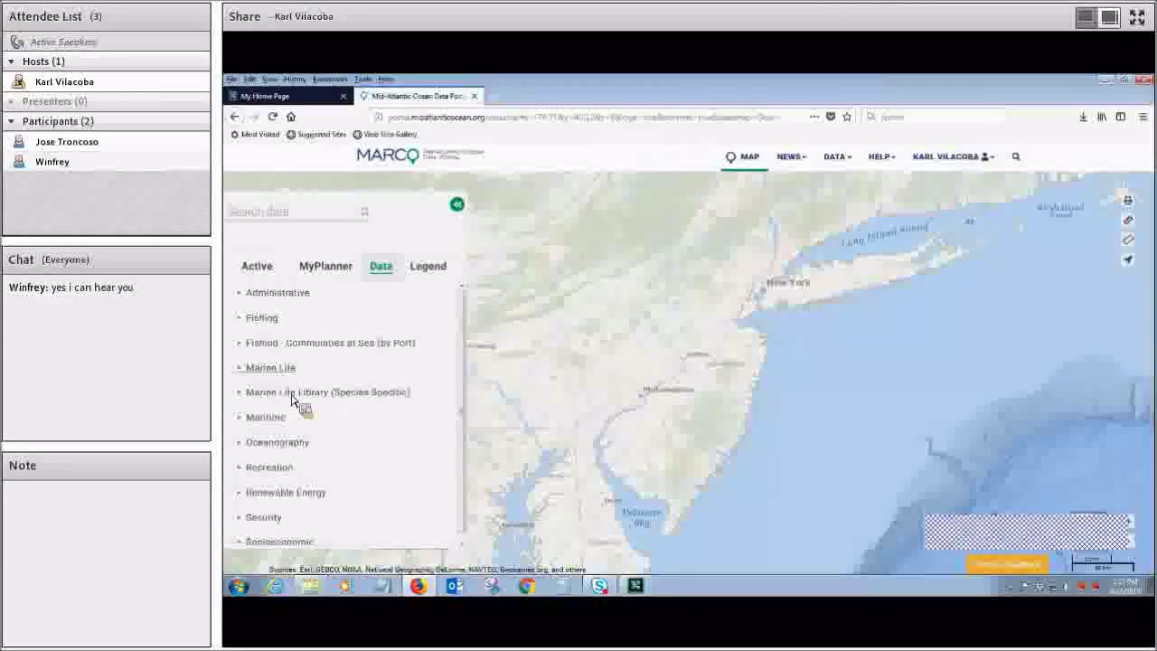
Expand Marine Life down to its Marine Mammals group, with layers like All Cetaceans: Abundance
click(276, 368)
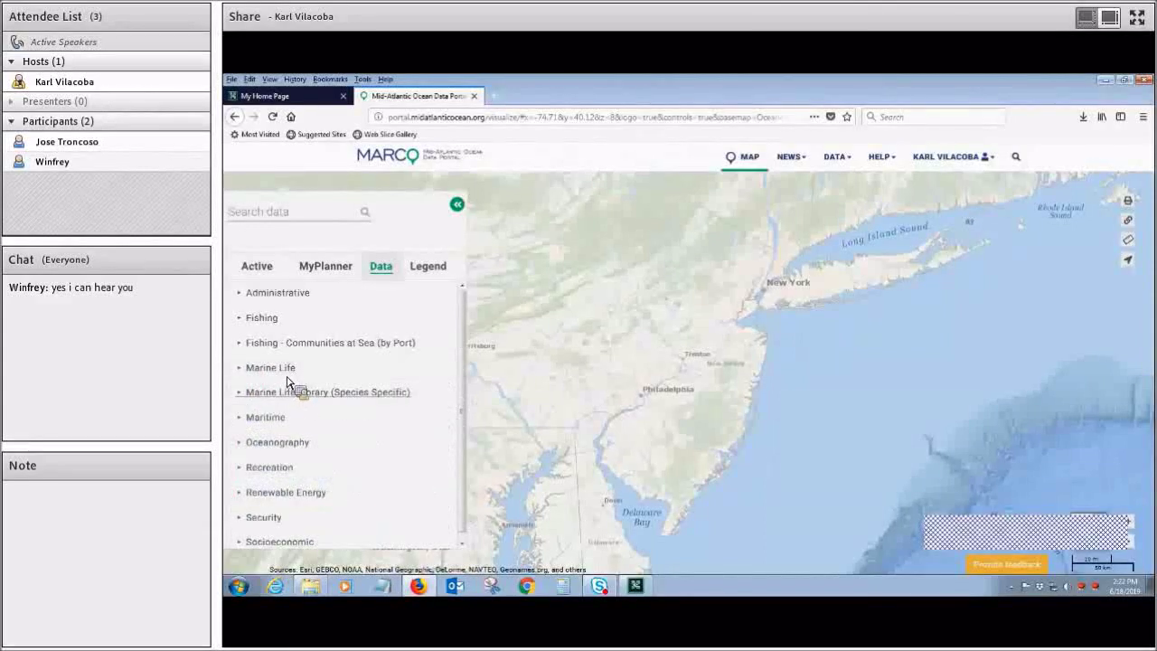
click(291, 392)
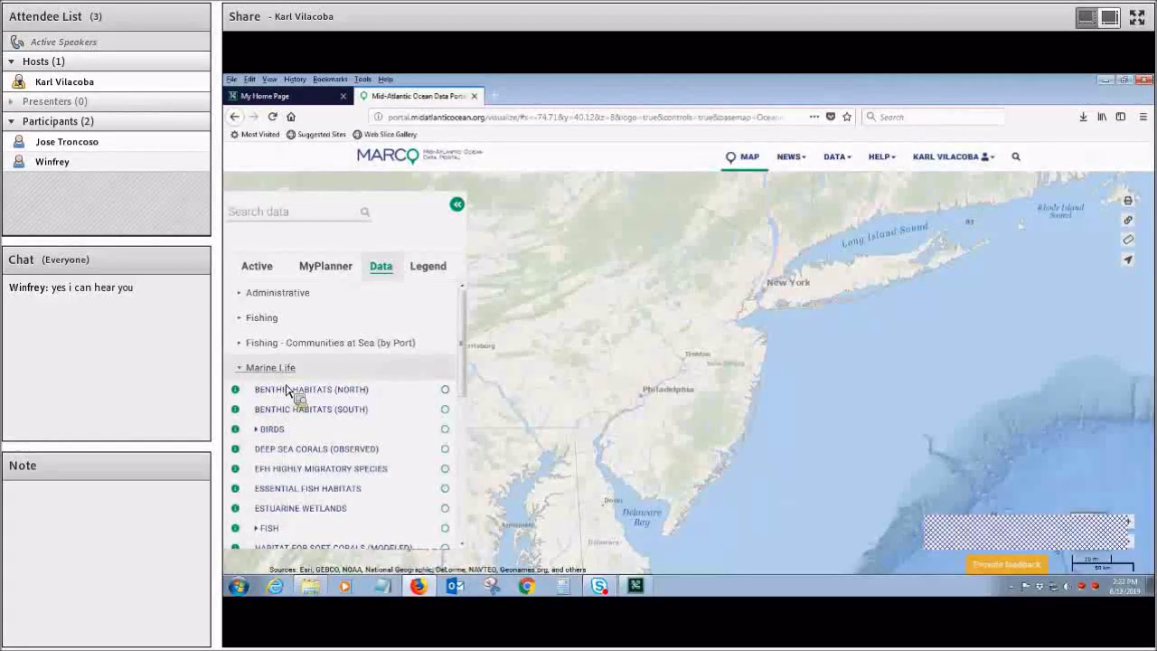
scroll(297, 401, down, 3)
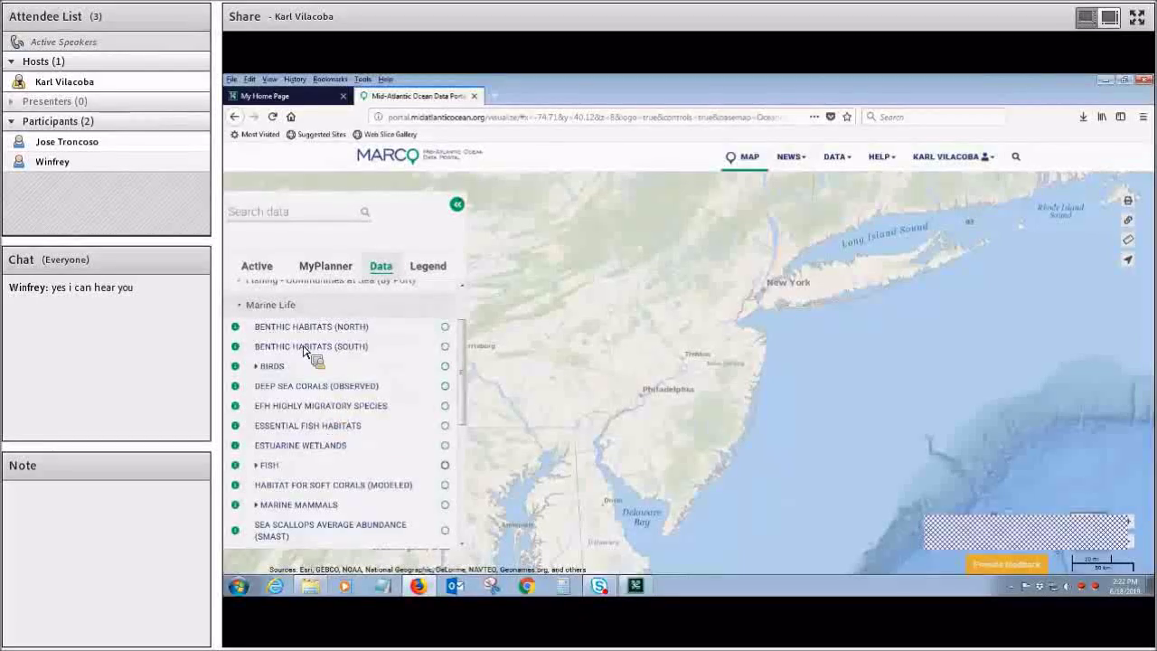
scroll(328, 390, down, 5)
Turn on Baleen Whales: Abundance under Marine Mammals and view its colour scale in the Legend
click(325, 376)
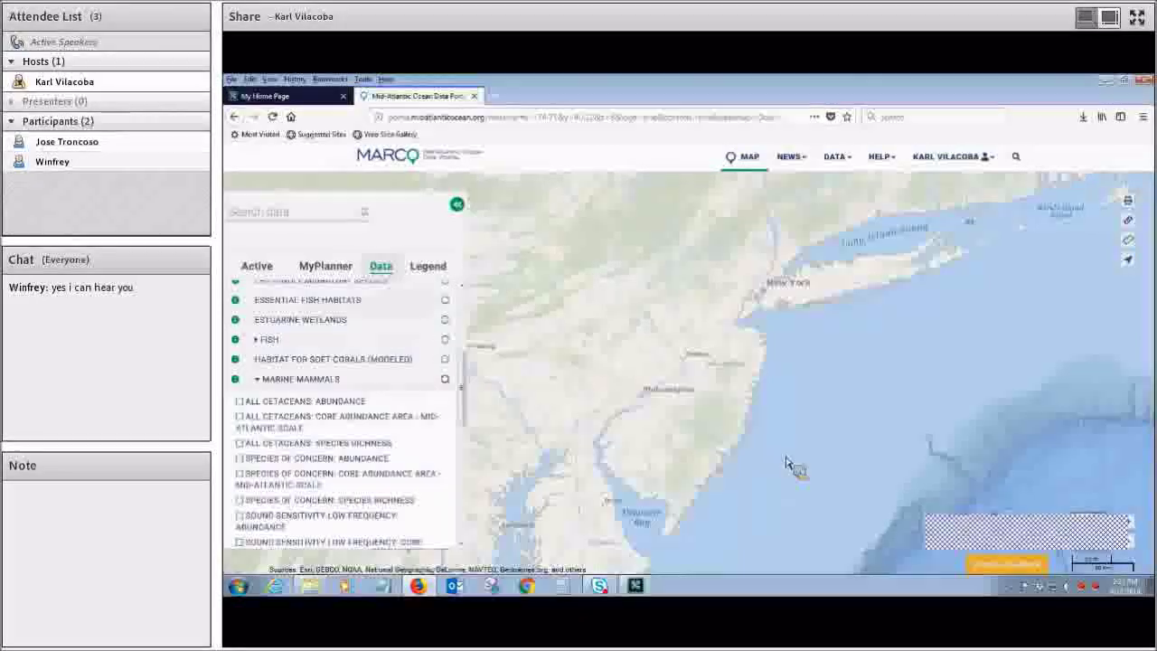
scroll(260, 352, down, 2)
scroll(259, 350, down, 1)
click(241, 338)
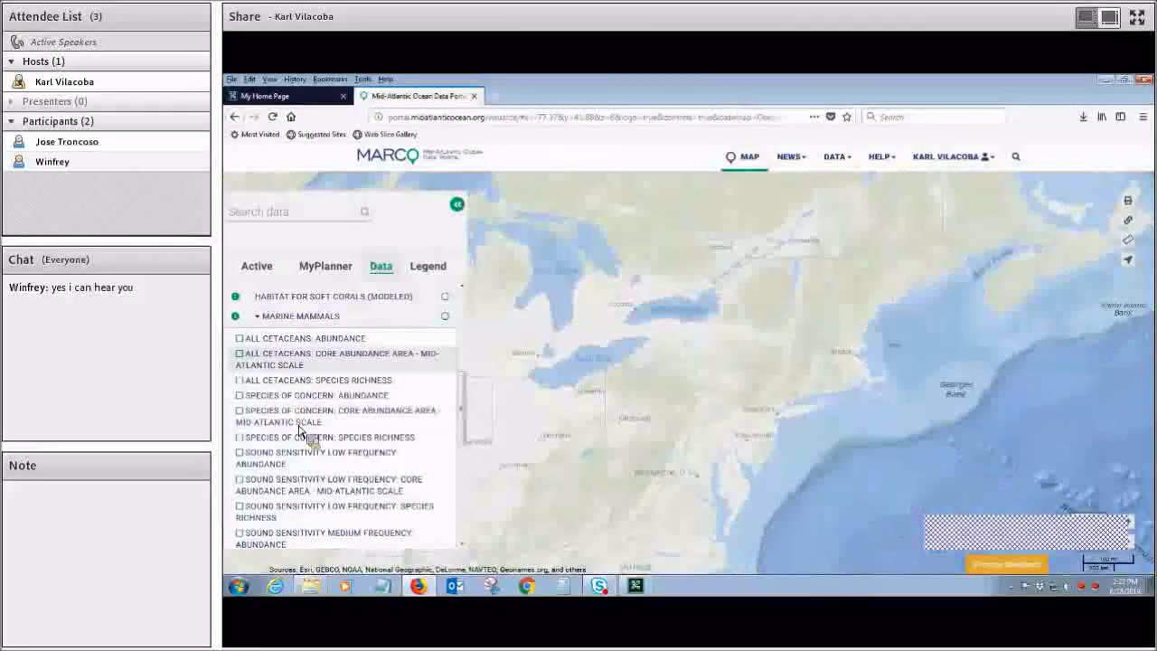
scroll(394, 435, down, 4)
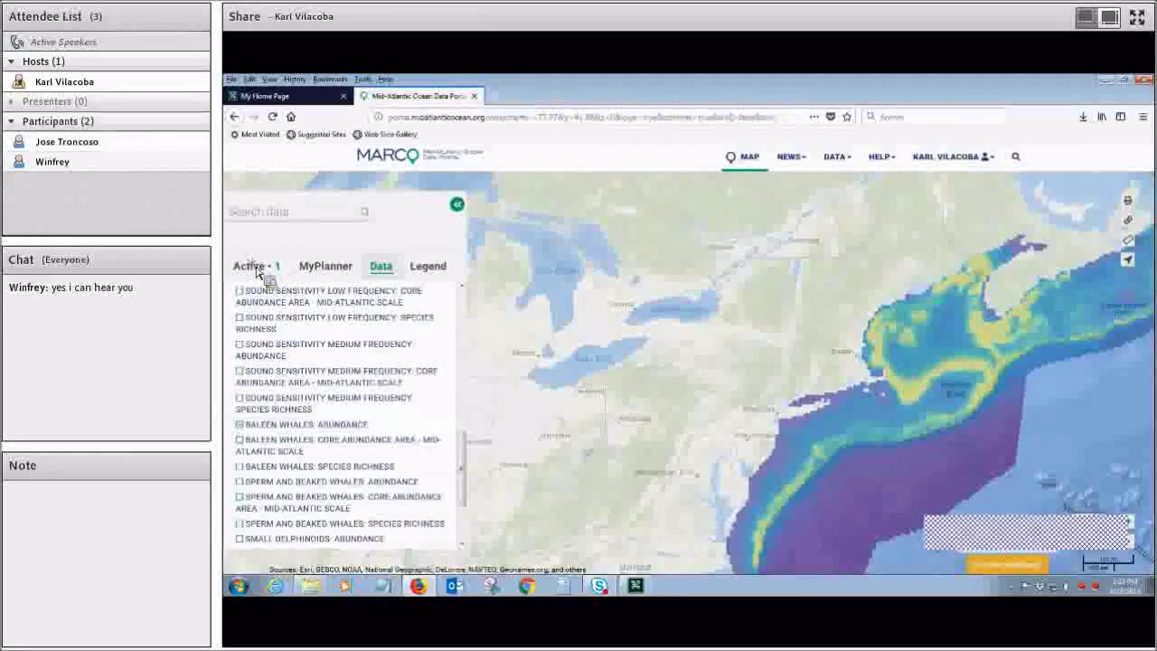
click(424, 268)
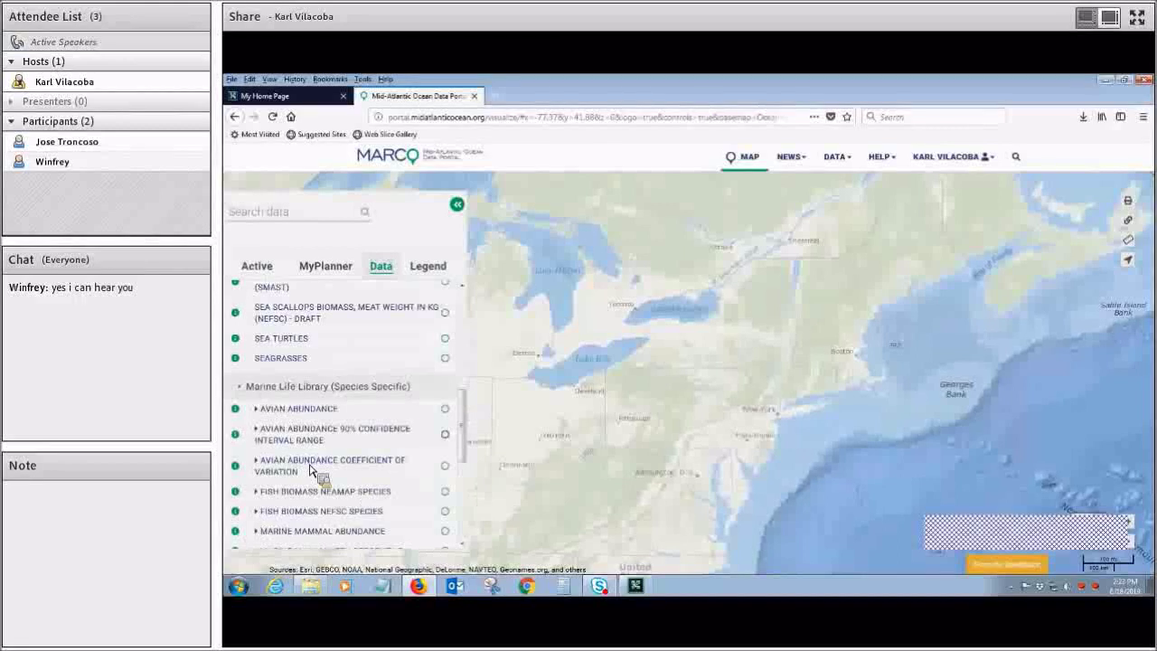
scroll(309, 470, down, 3)
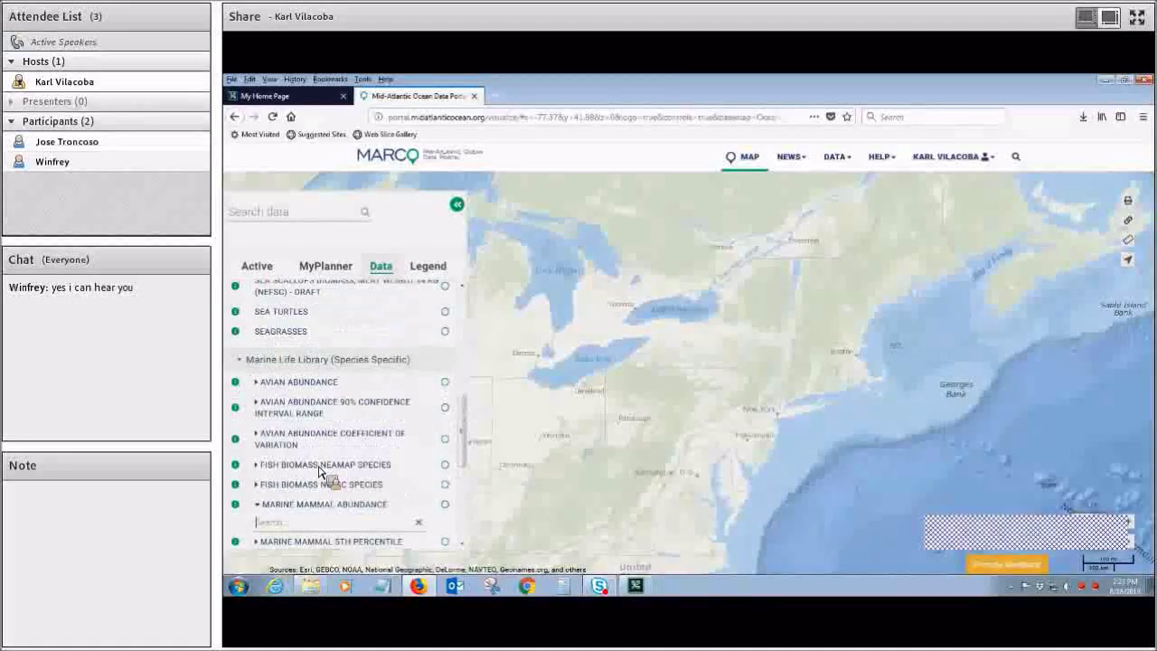
scroll(318, 470, down, 2)
text(hump)
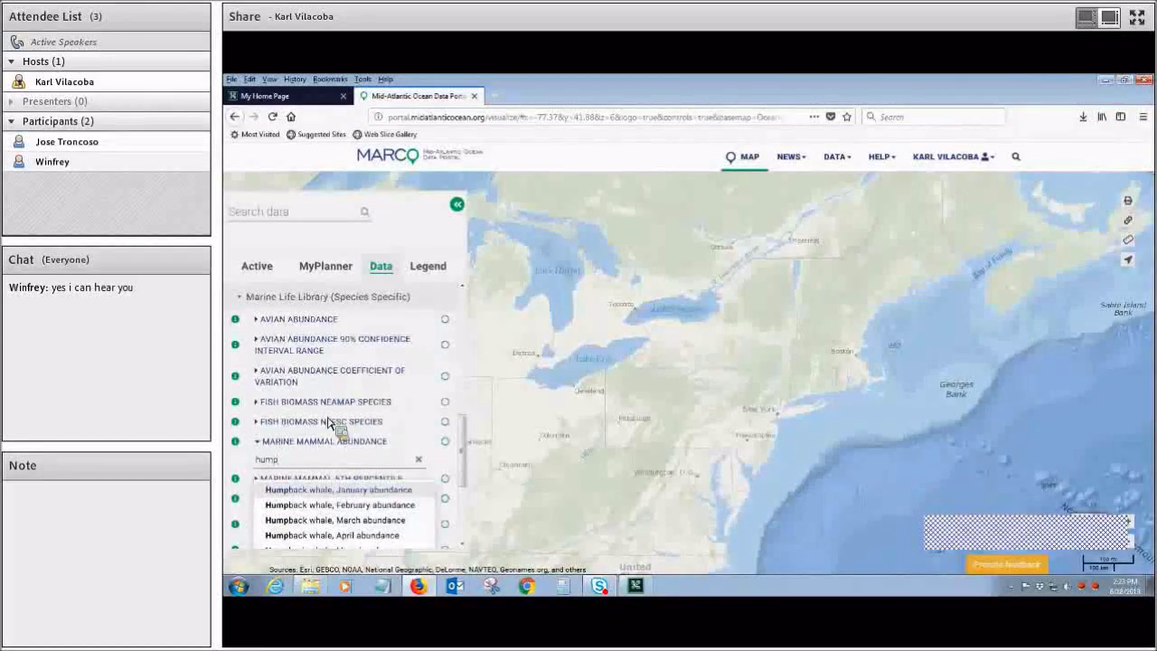
scroll(336, 433, down, 2)
scroll(342, 526, down, 3)
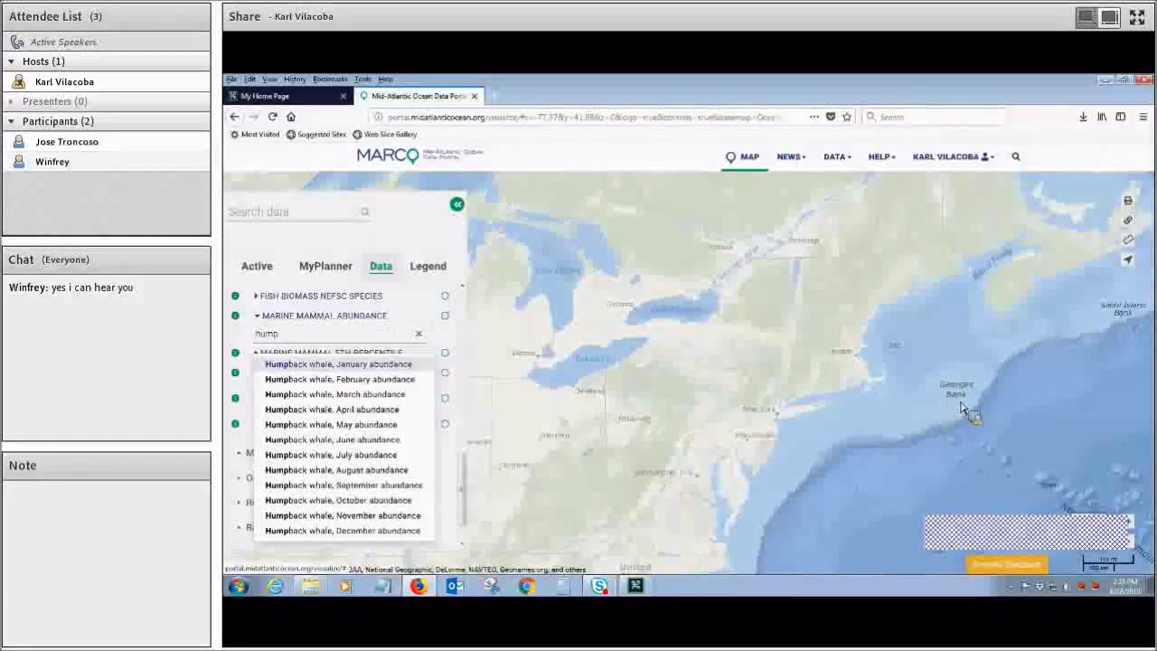
key(Down)
key(Down)
key(Down)
key(Down)
key(Down)
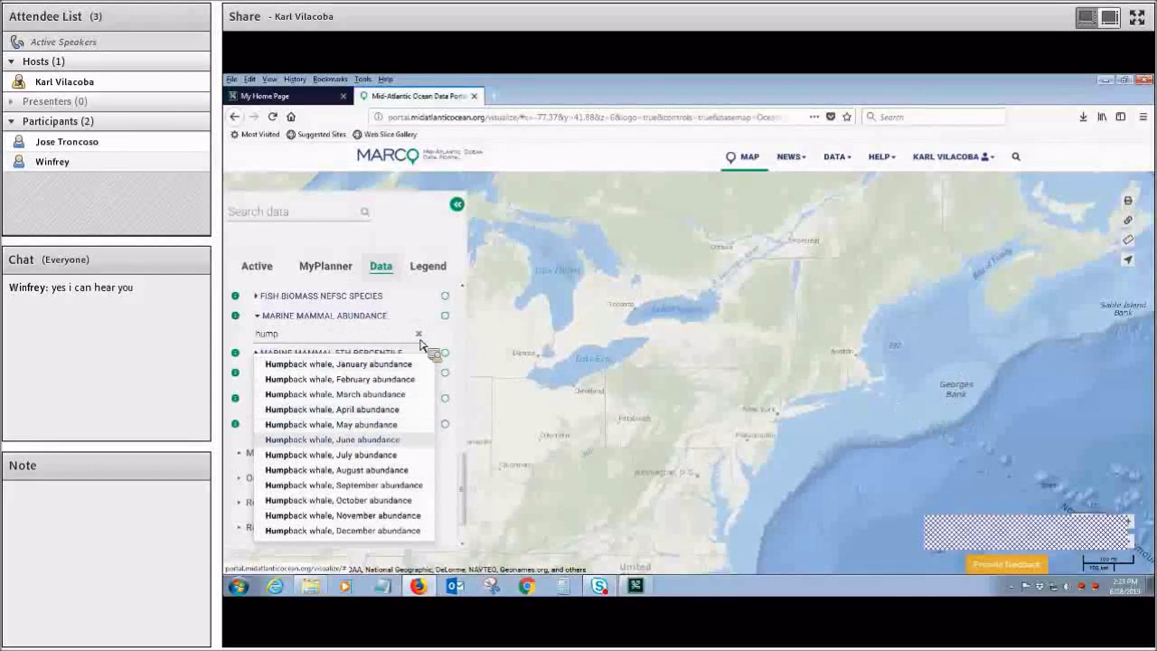
key(Return)
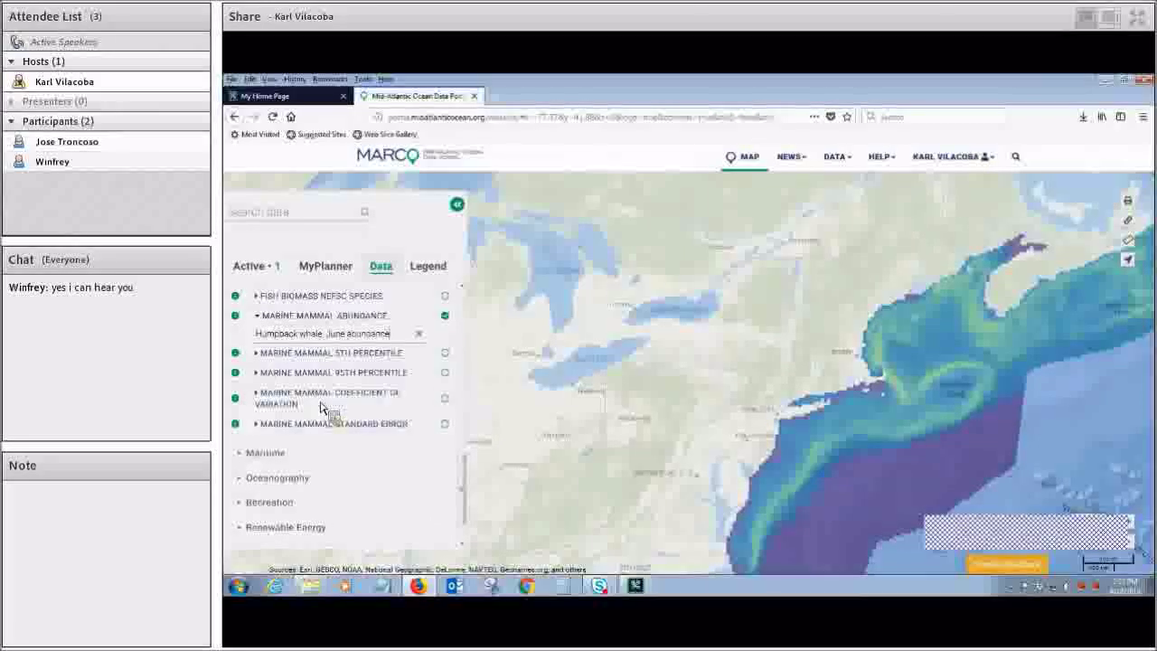
click(354, 337)
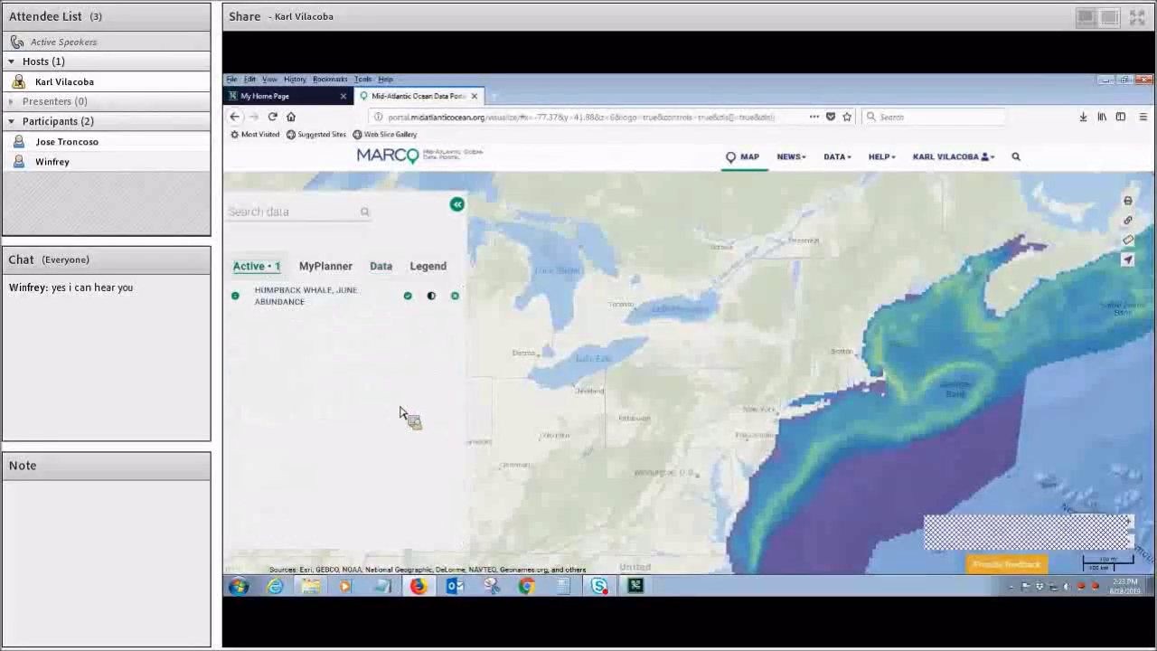
click(408, 296)
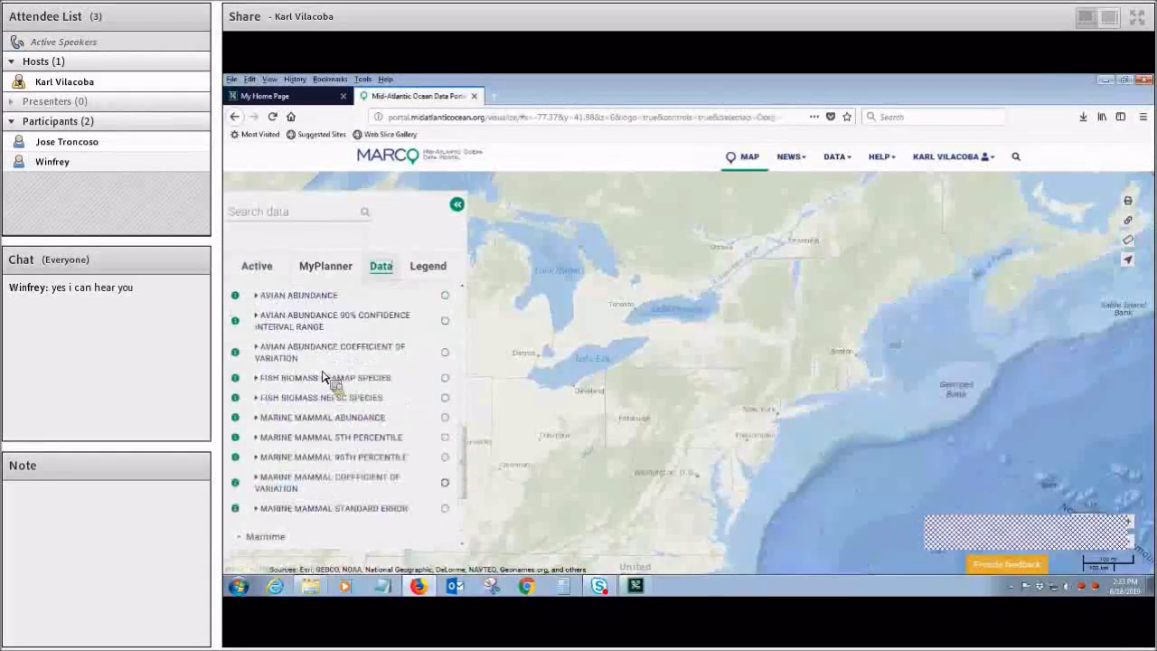
Collapse the Marine Life Library species section and preview the EFH Highly Migratory Species layer
scroll(323, 376, up, 1)
click(307, 357)
scroll(311, 352, up, 3)
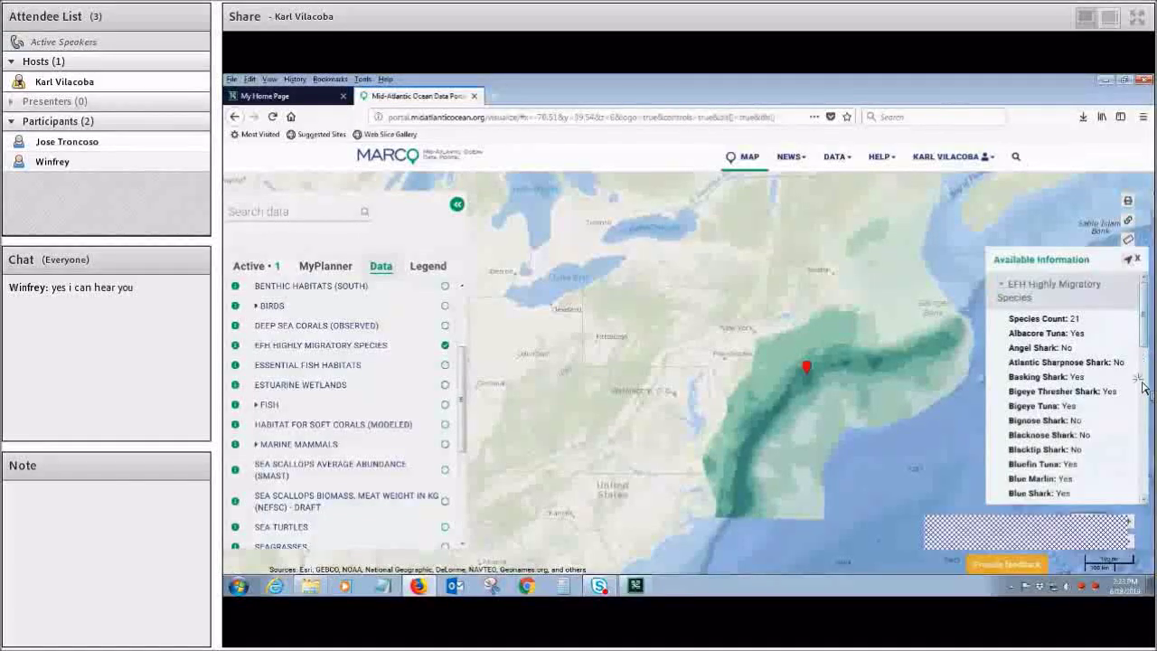
scroll(1143, 394, down, 1)
scroll(1142, 326, down, 3)
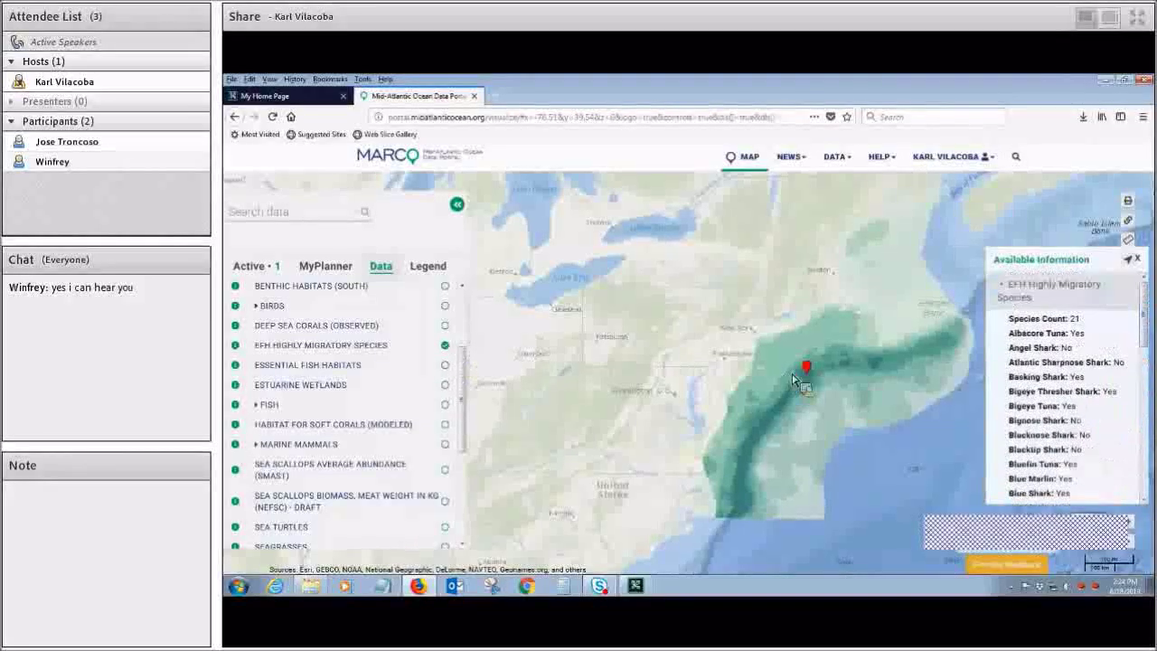
scroll(768, 425, up, 1)
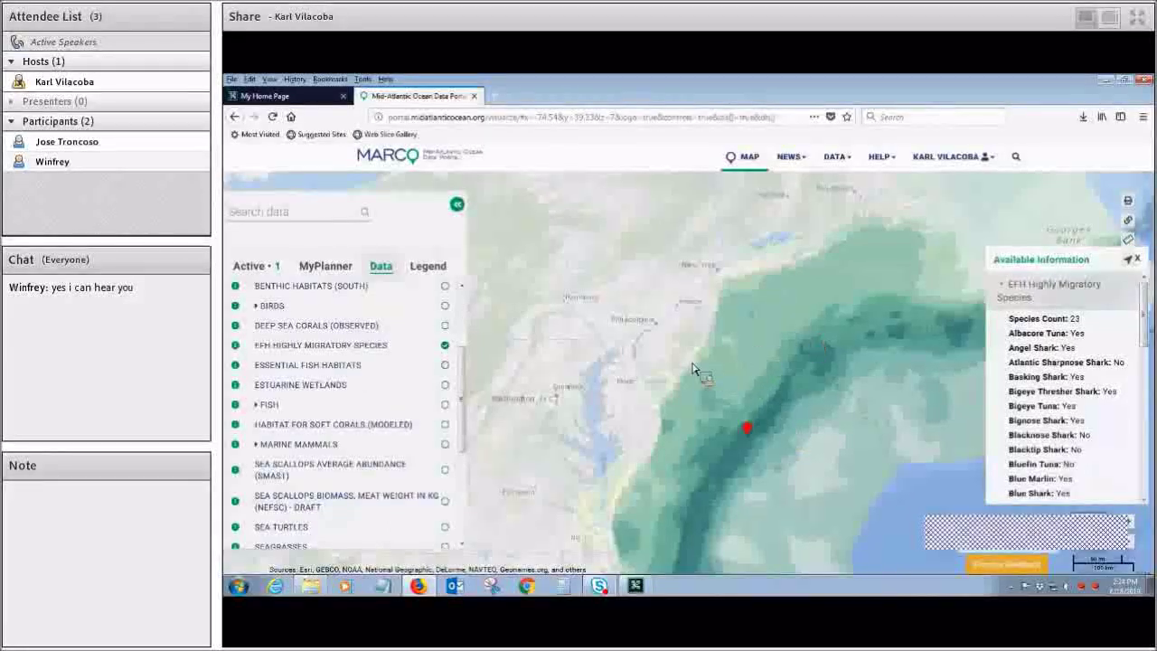
Close the species details popup and switch EFH Highly Migratory Species back off
click(556, 401)
click(425, 267)
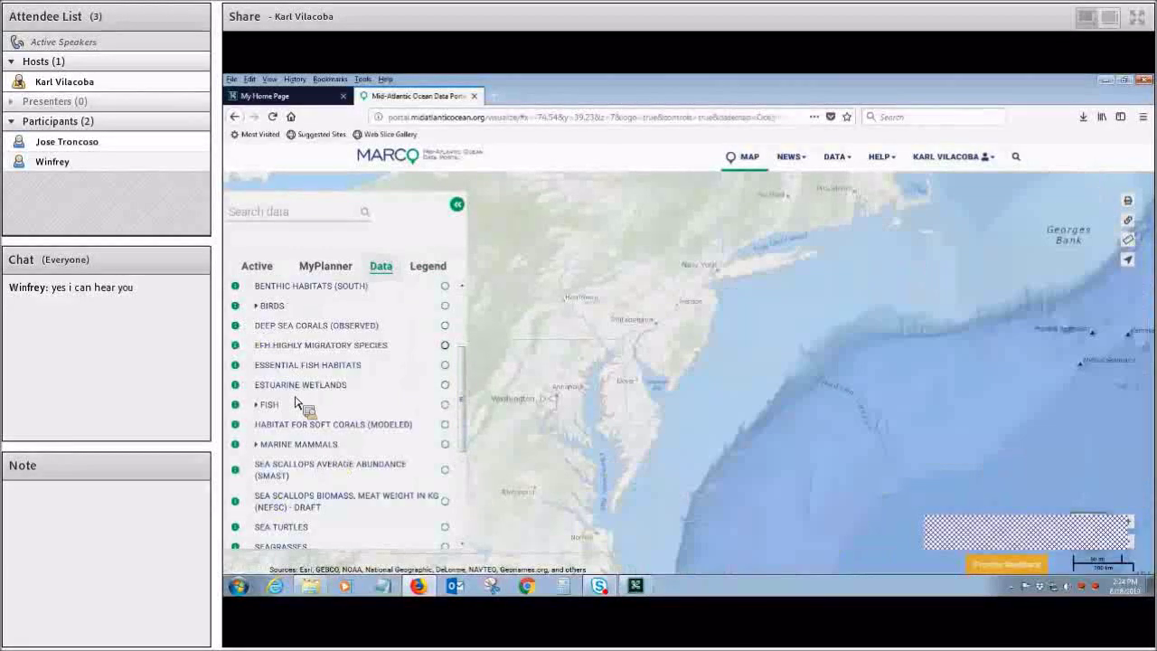
scroll(289, 434, down, 3)
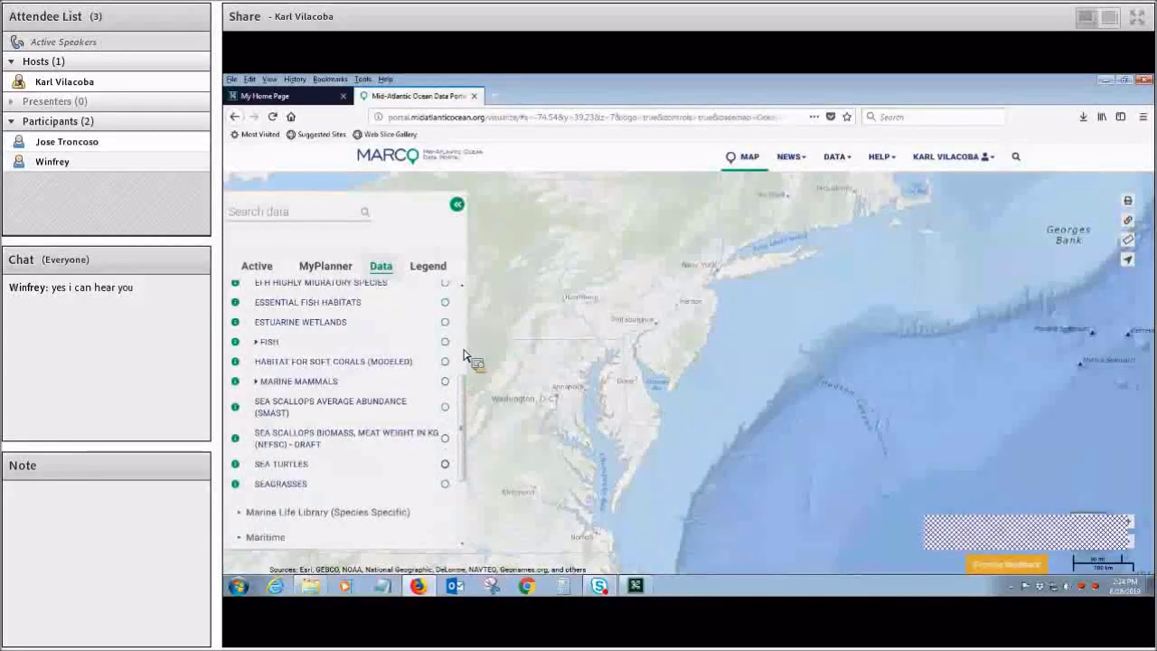
Display Cargo Vessel Transit Counts (2017) and zoom the map in on New York and New Jersey
scroll(464, 354, up, 1)
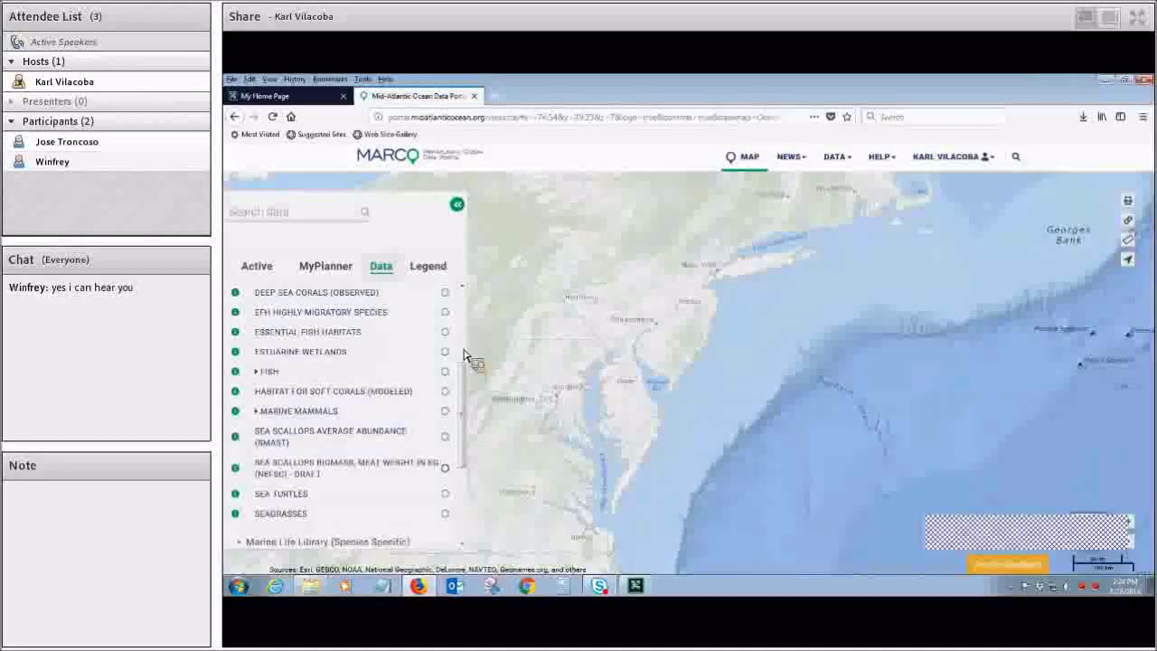
scroll(463, 354, down, 3)
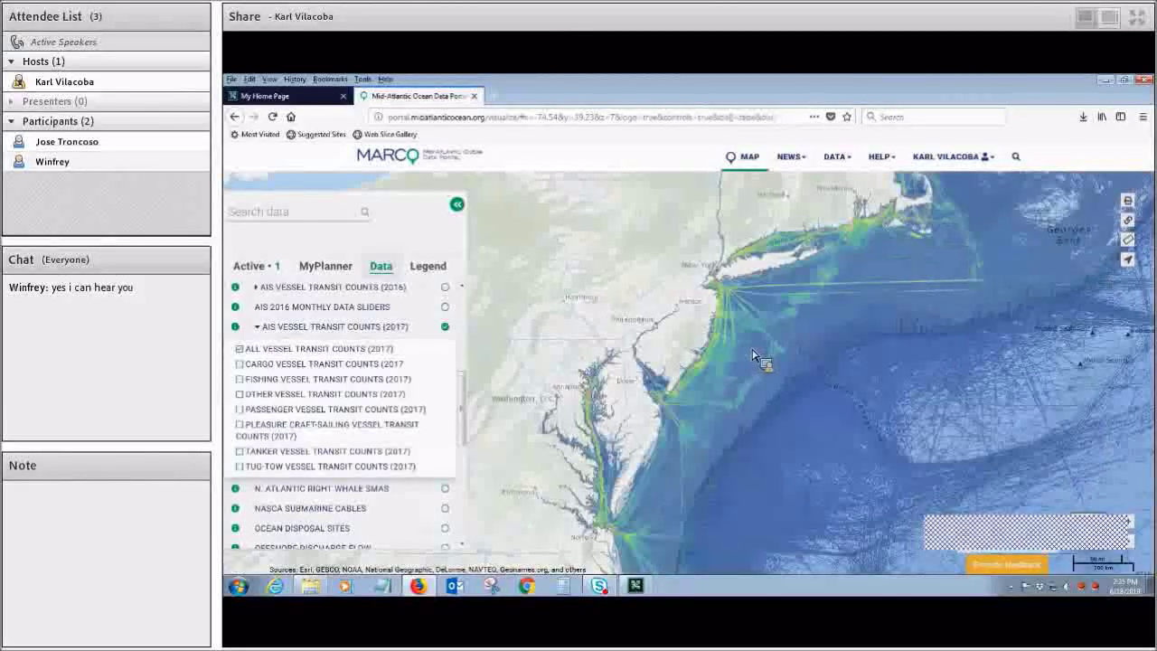
scroll(755, 356, up, 2)
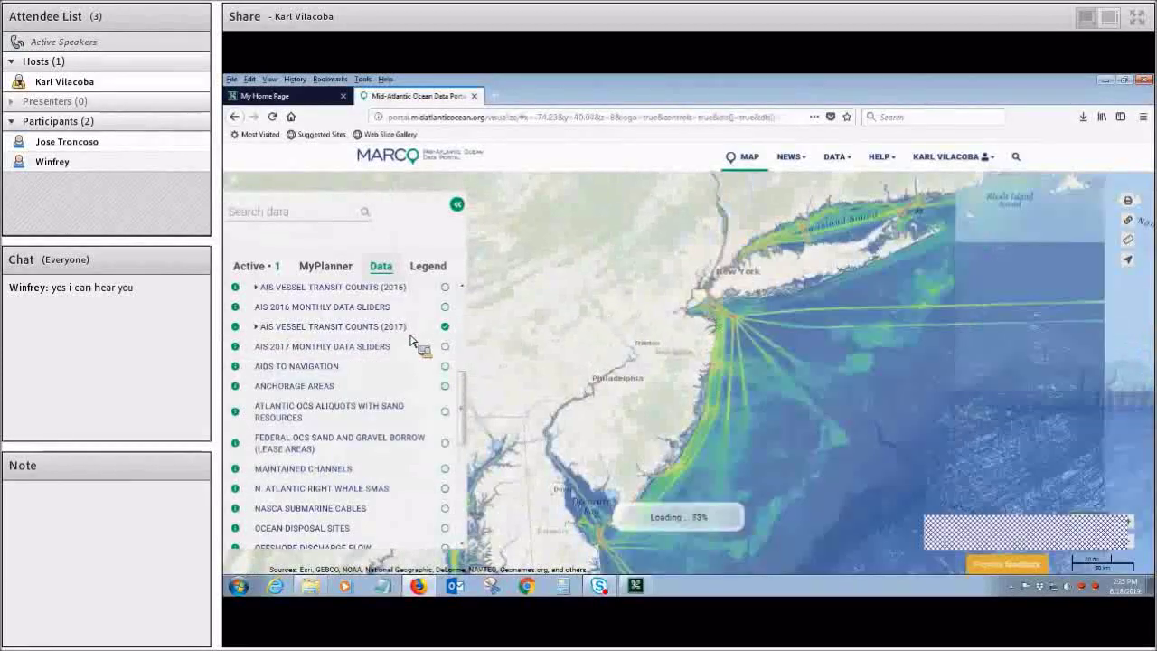
key(plus)
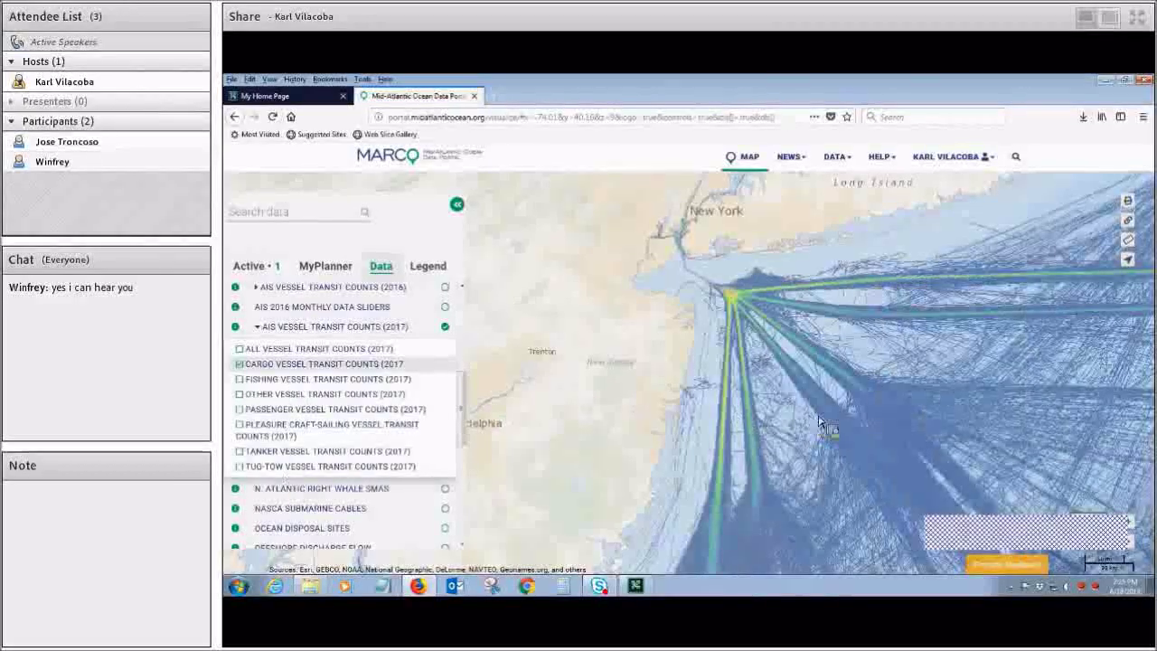
Swap Cargo for Tanker Vessel Transit Counts (2017), then turn the 2017 transit counts off
click(343, 364)
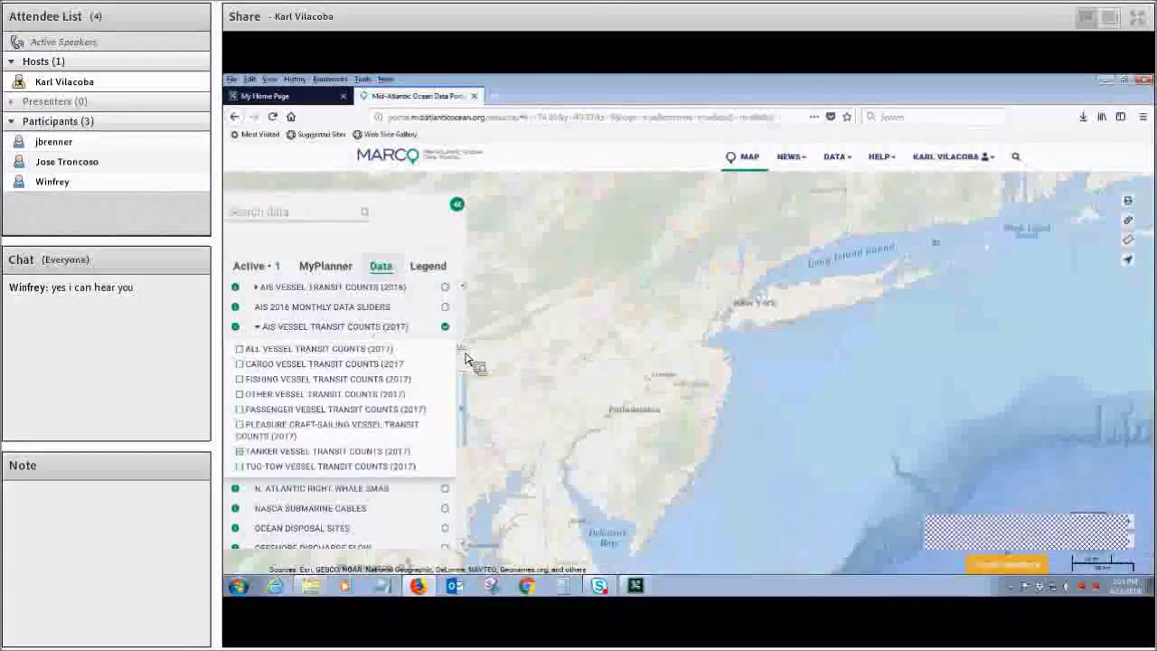
scroll(380, 397, up, 3)
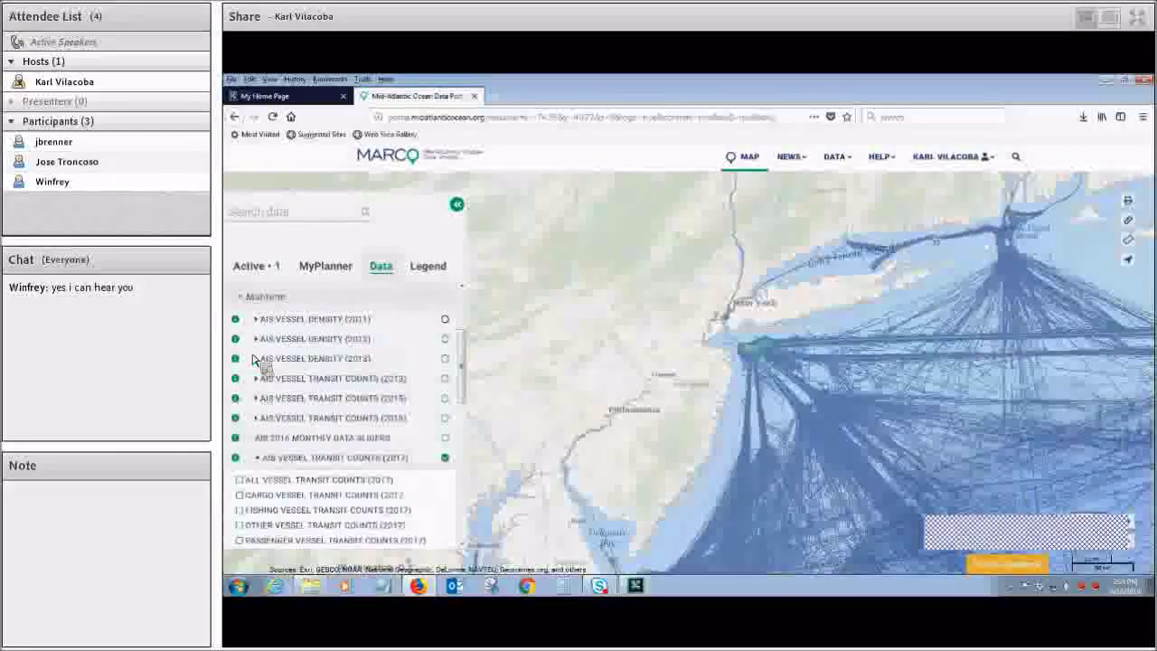
scroll(271, 366, down, 1)
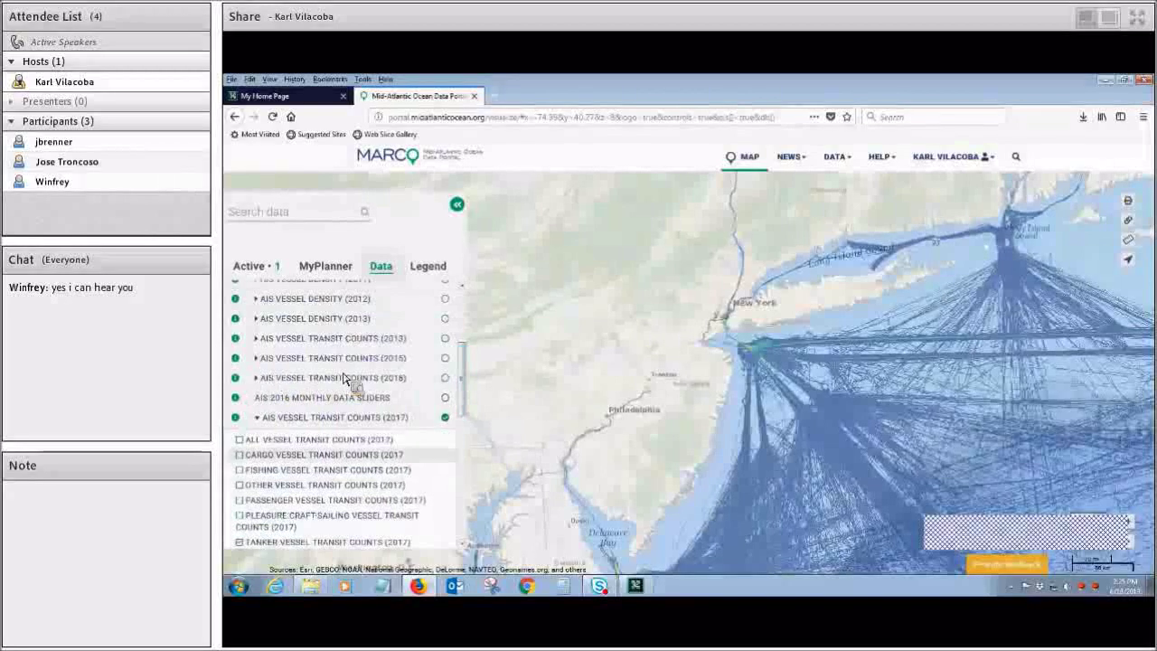
scroll(343, 378, down, 2)
click(372, 354)
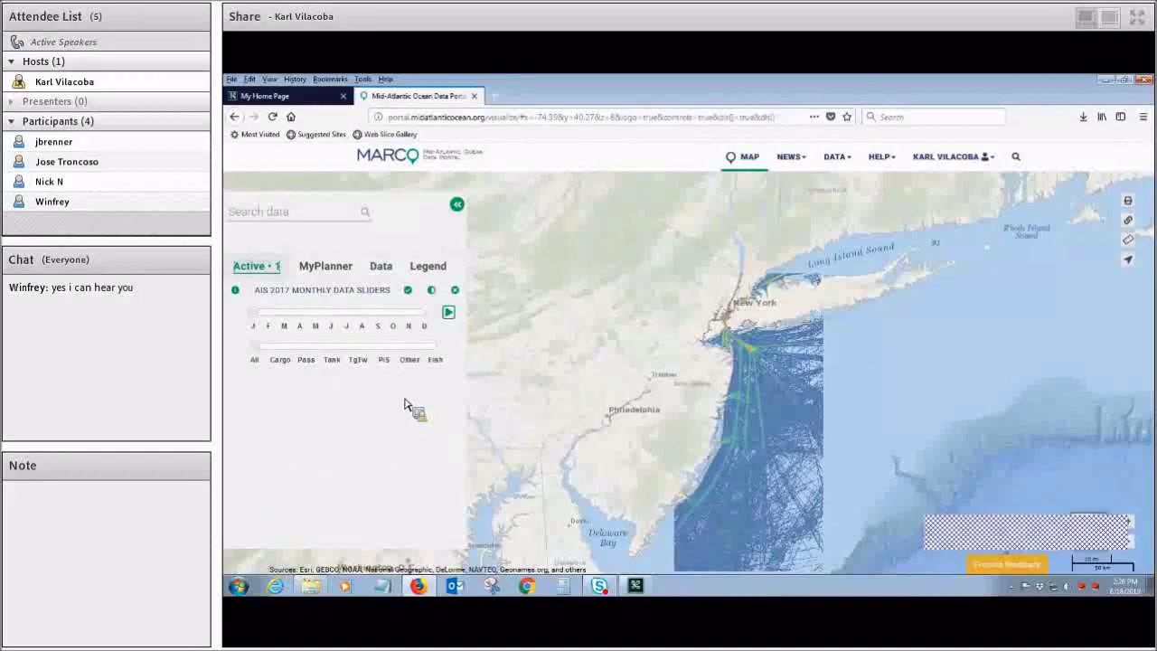
drag(280, 321, 390, 325)
drag(658, 413, 658, 418)
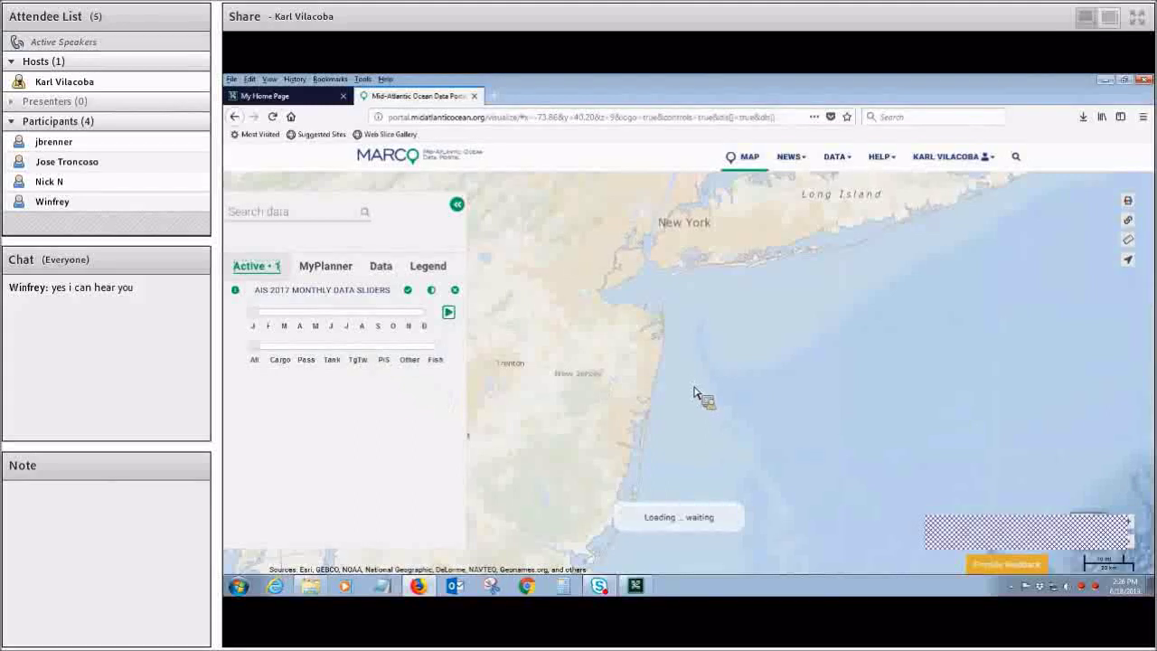
click(449, 313)
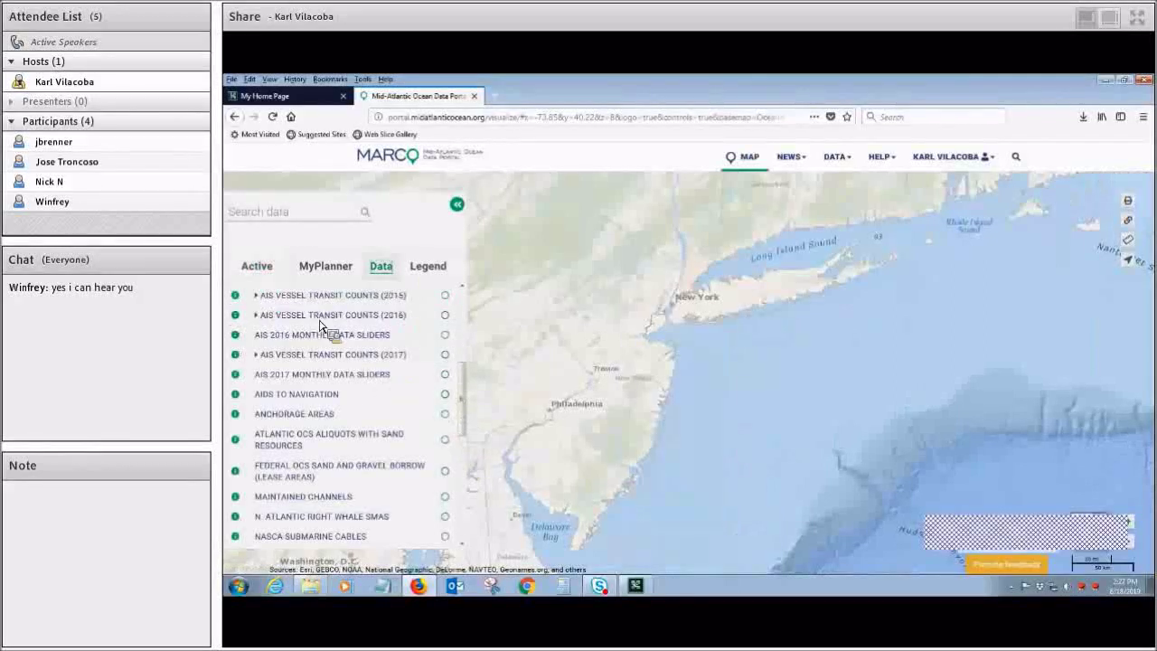
scroll(326, 388, up, 2)
scroll(457, 406, down, 3)
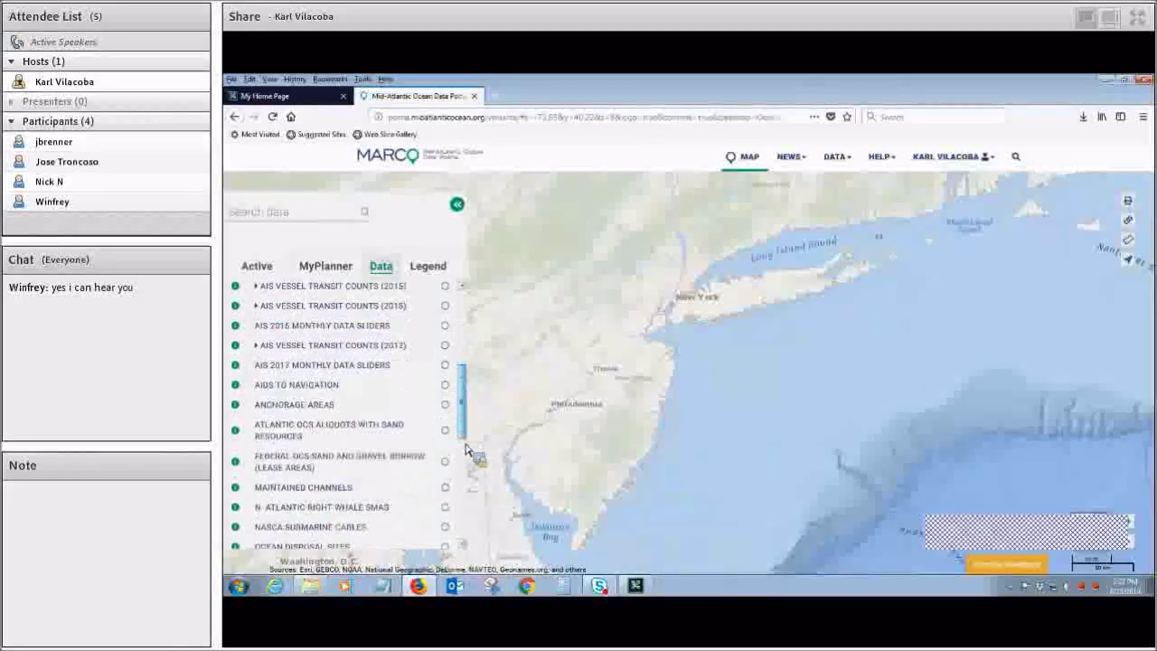
scroll(466, 449, down, 8)
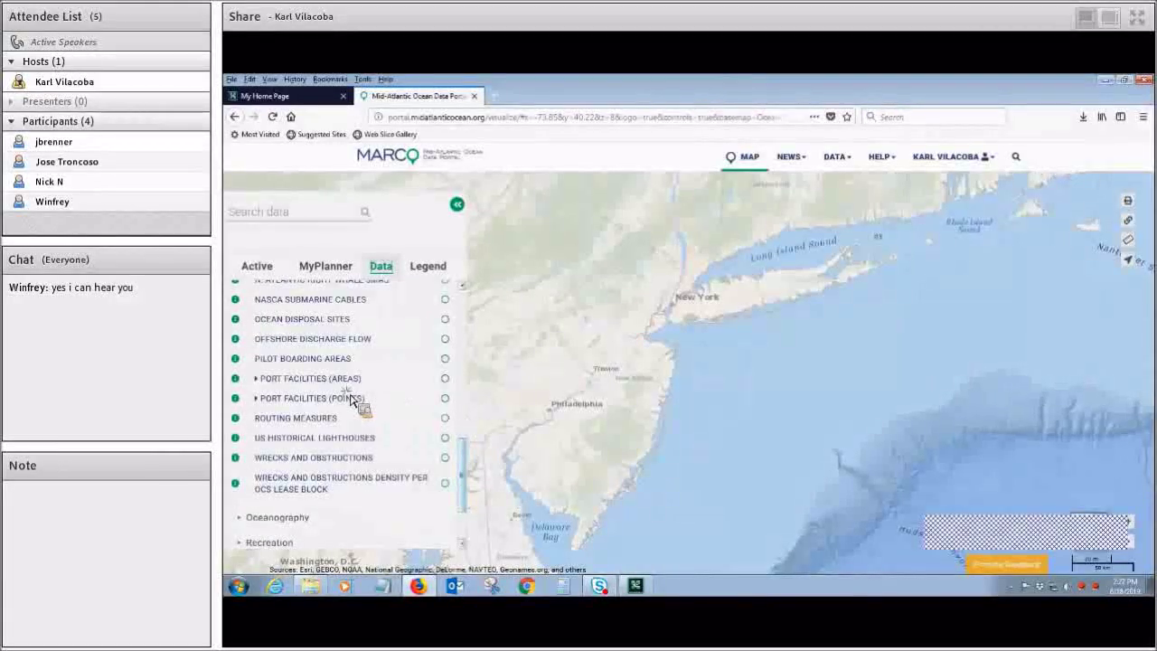
scroll(349, 405, up, 3)
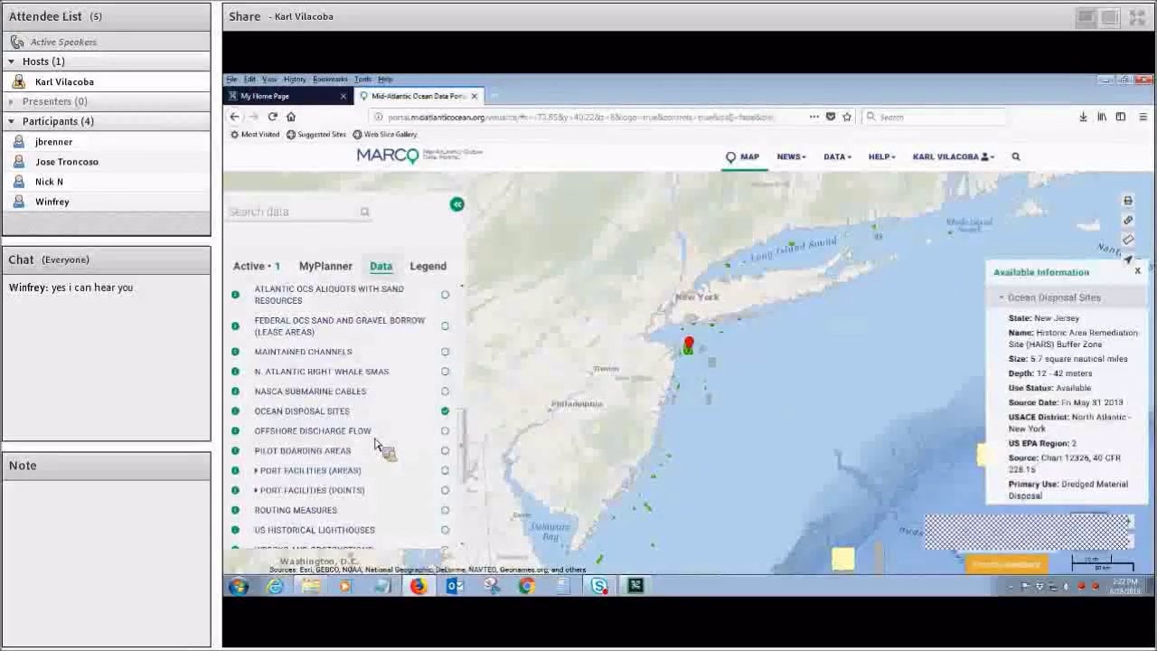
click(444, 410)
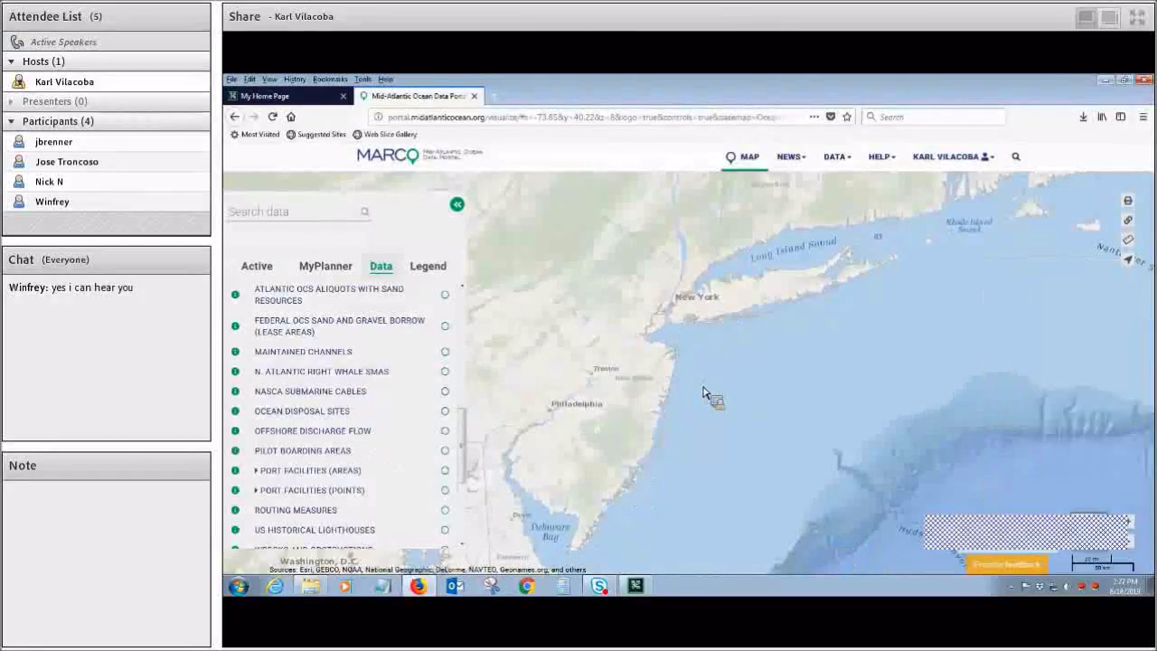
scroll(344, 416, down, 3)
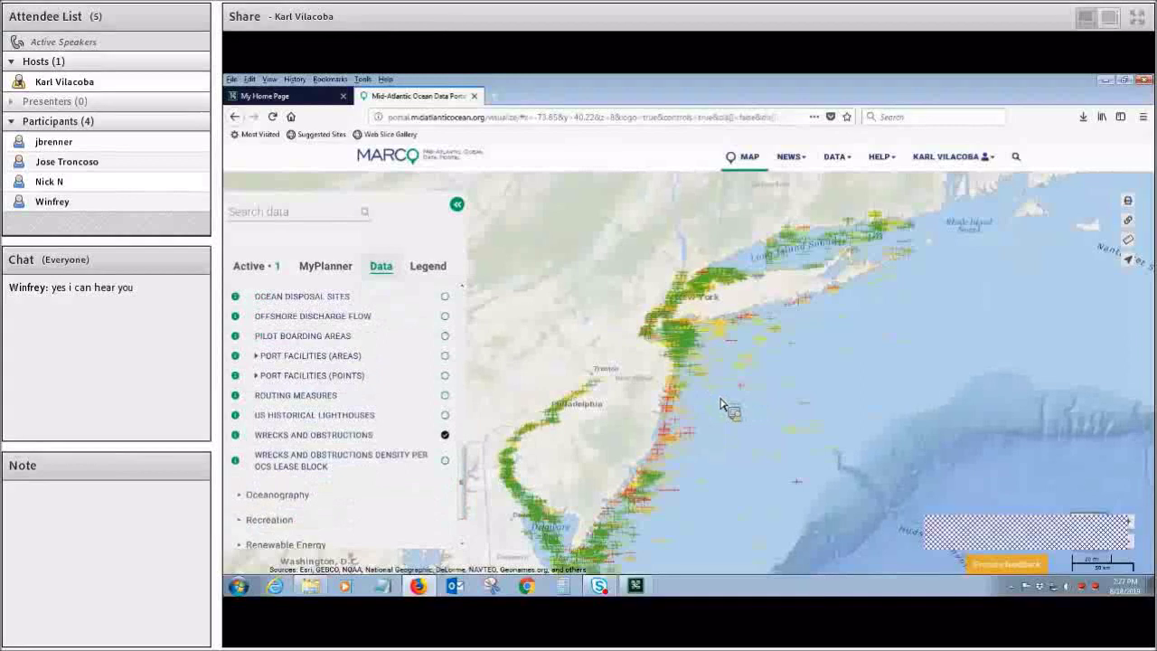
scroll(721, 402, up, 1)
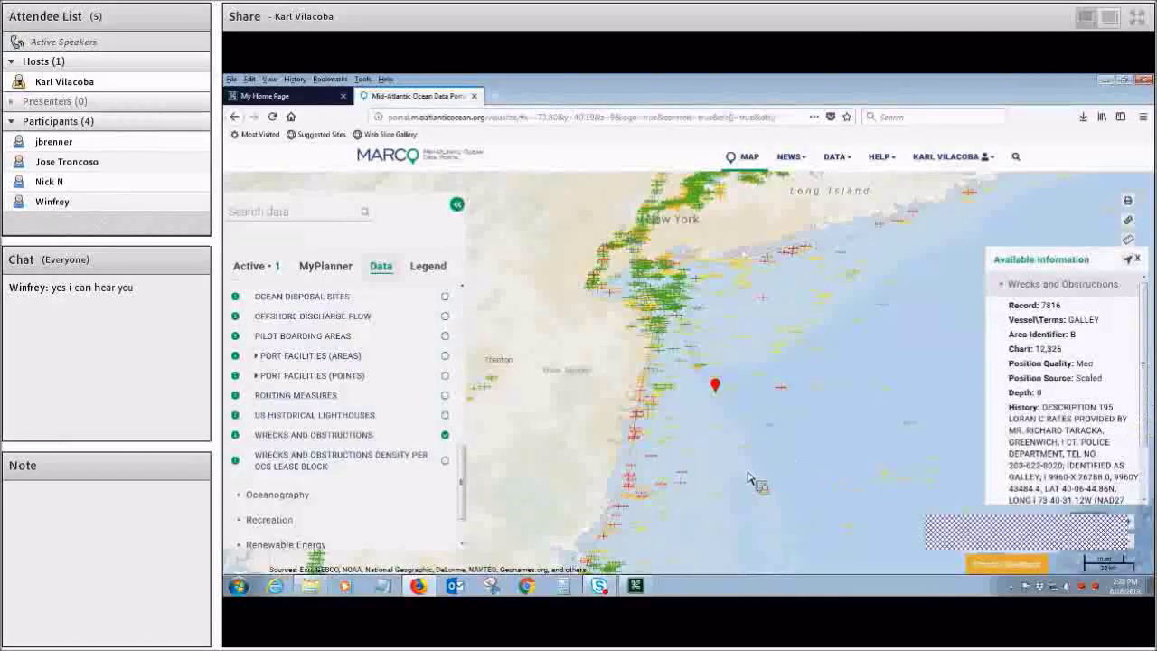
click(692, 462)
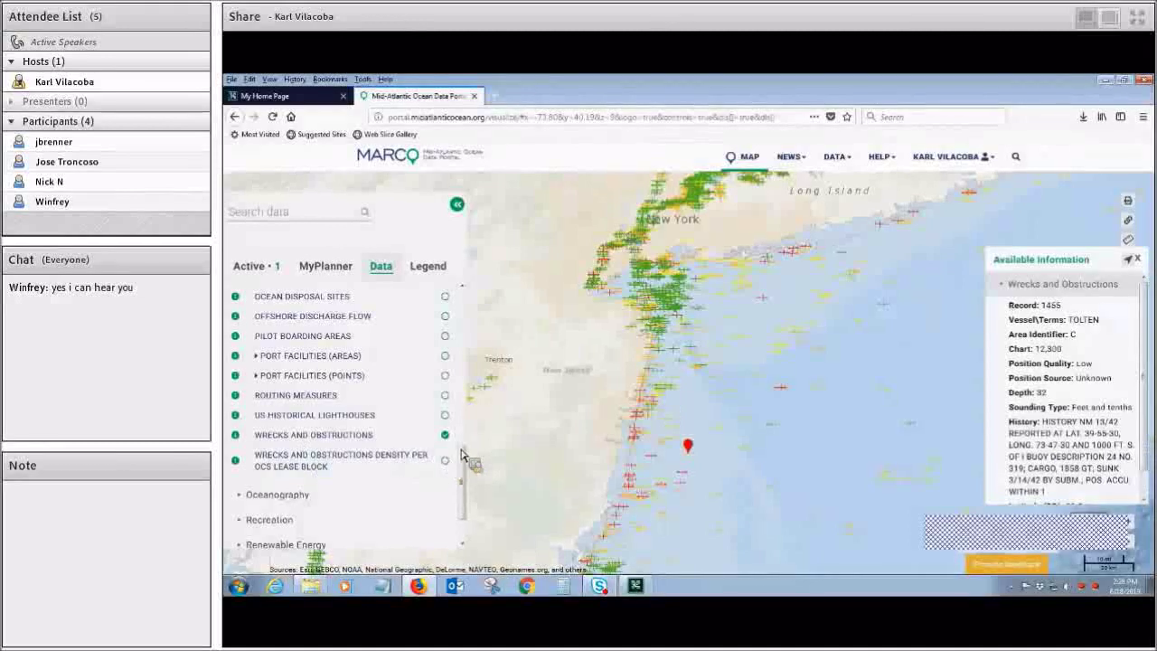
Turn off the Wrecks and Obstructions layer and expand the Oceanography category
click(445, 435)
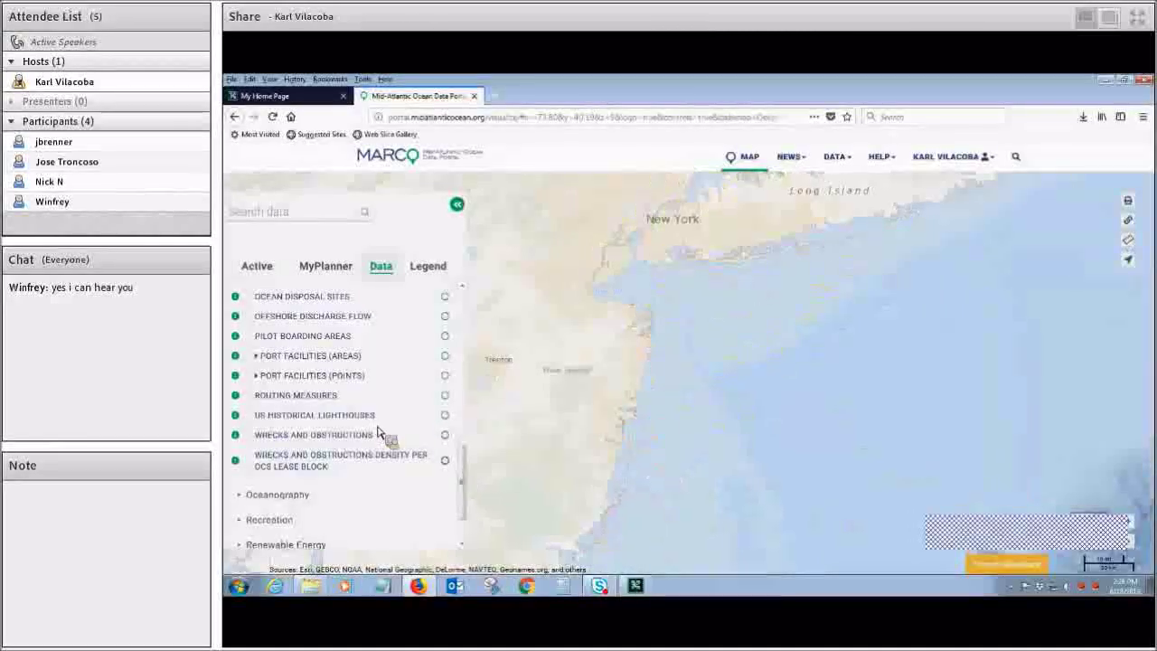
scroll(377, 433, down, 2)
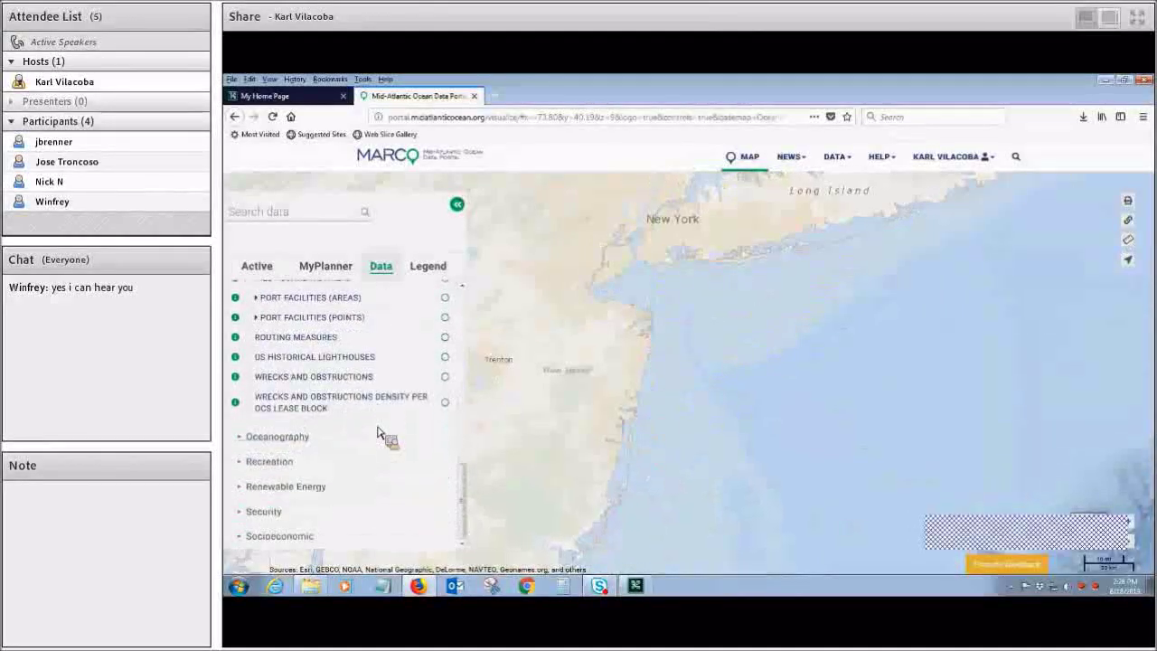
click(380, 435)
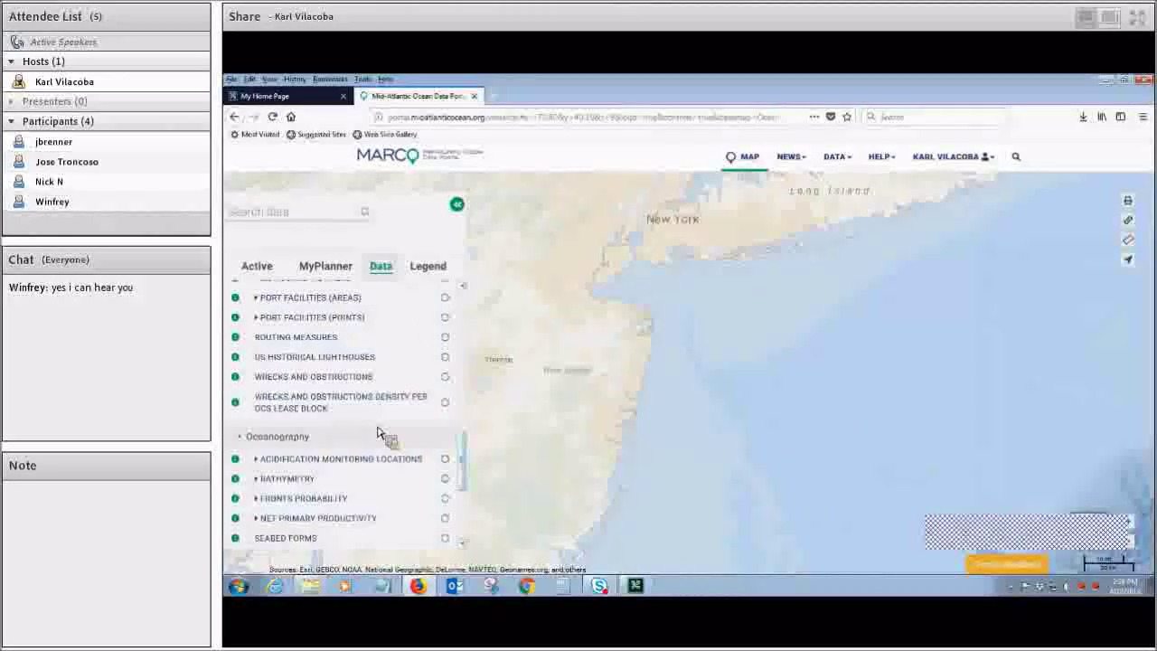
scroll(381, 436, down, 3)
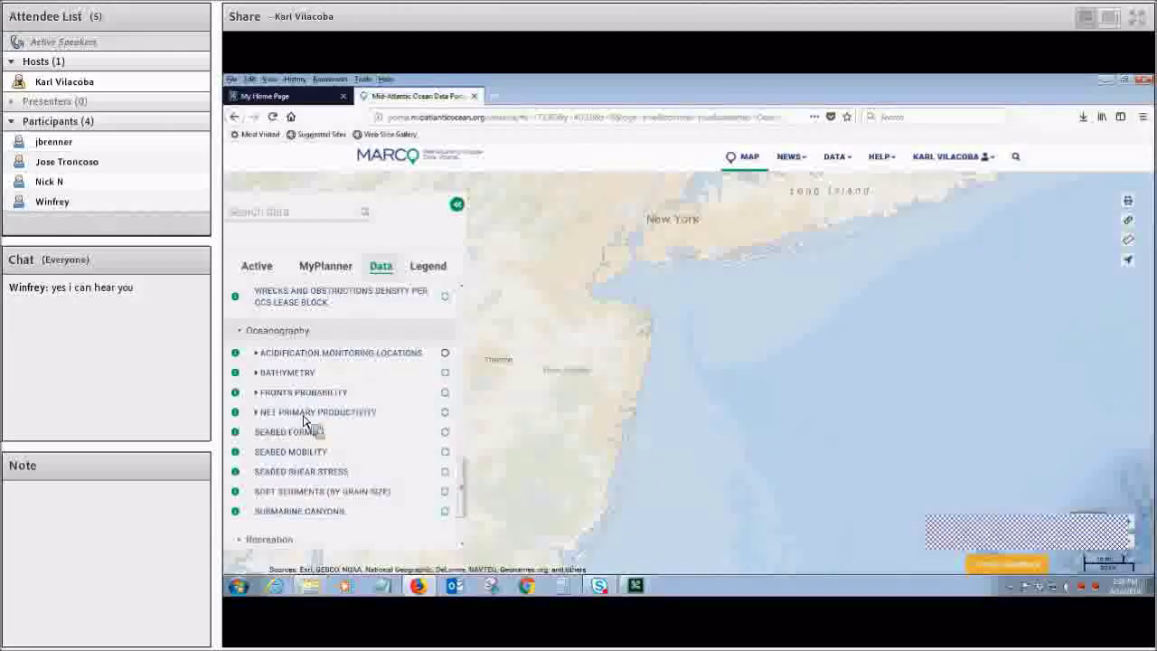
Add NCEI Multibeam Archive and NCEI Topographic and Bathymetric Mosaic along the shelf off New Jersey
click(299, 395)
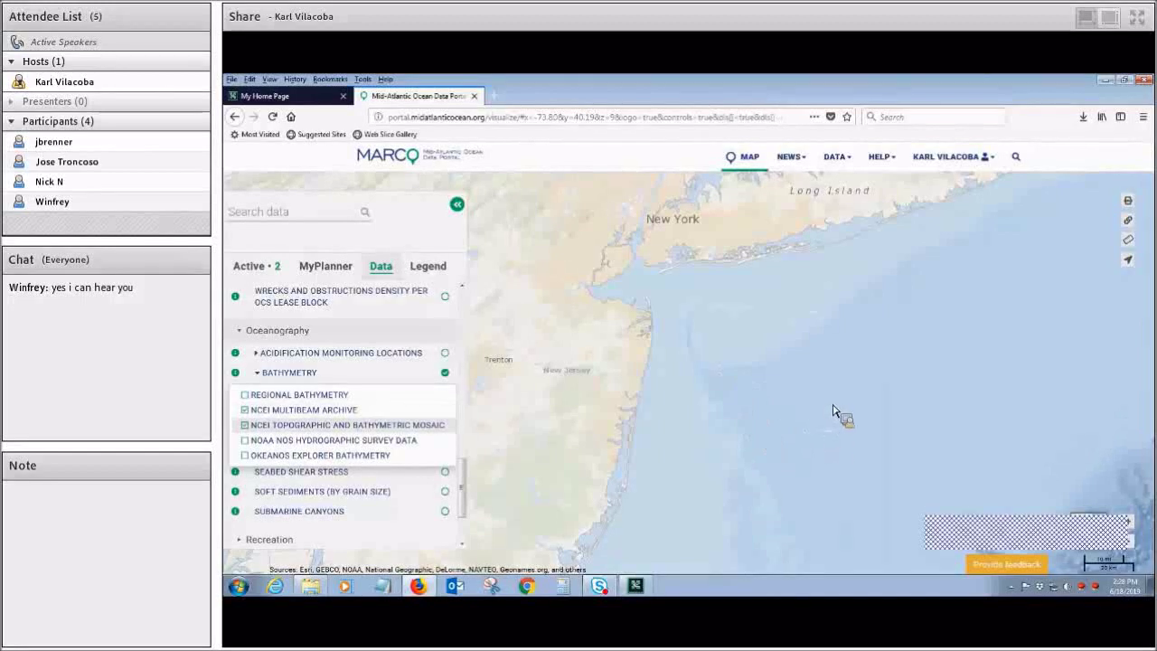
scroll(868, 440, down, 1)
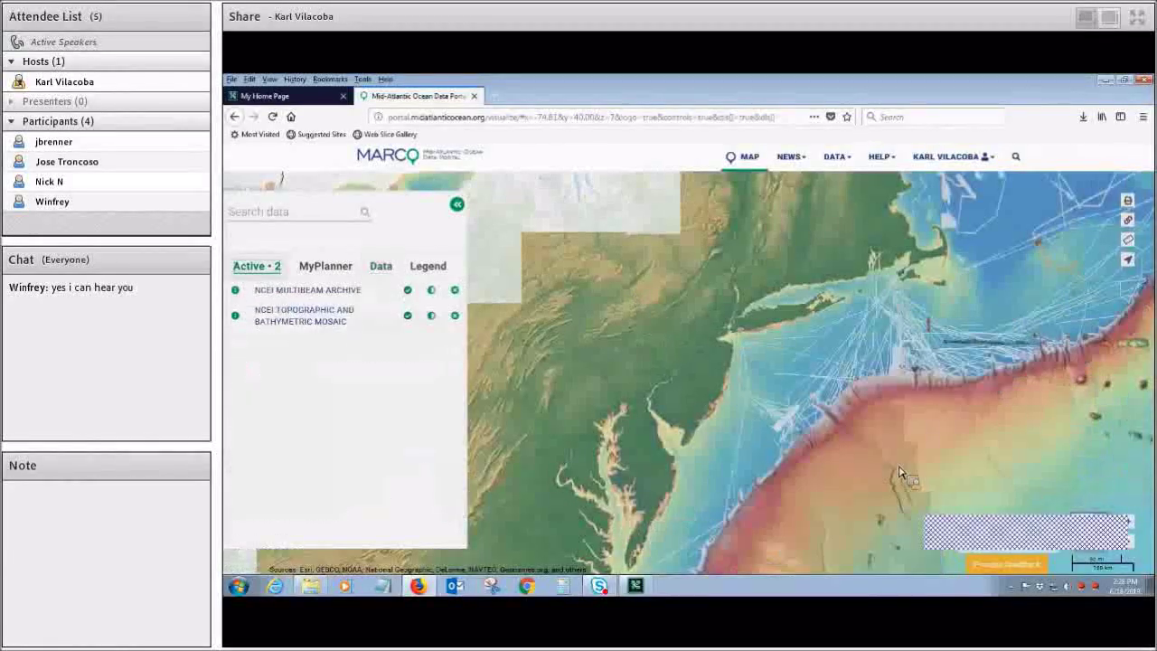
scroll(789, 402, up, 2)
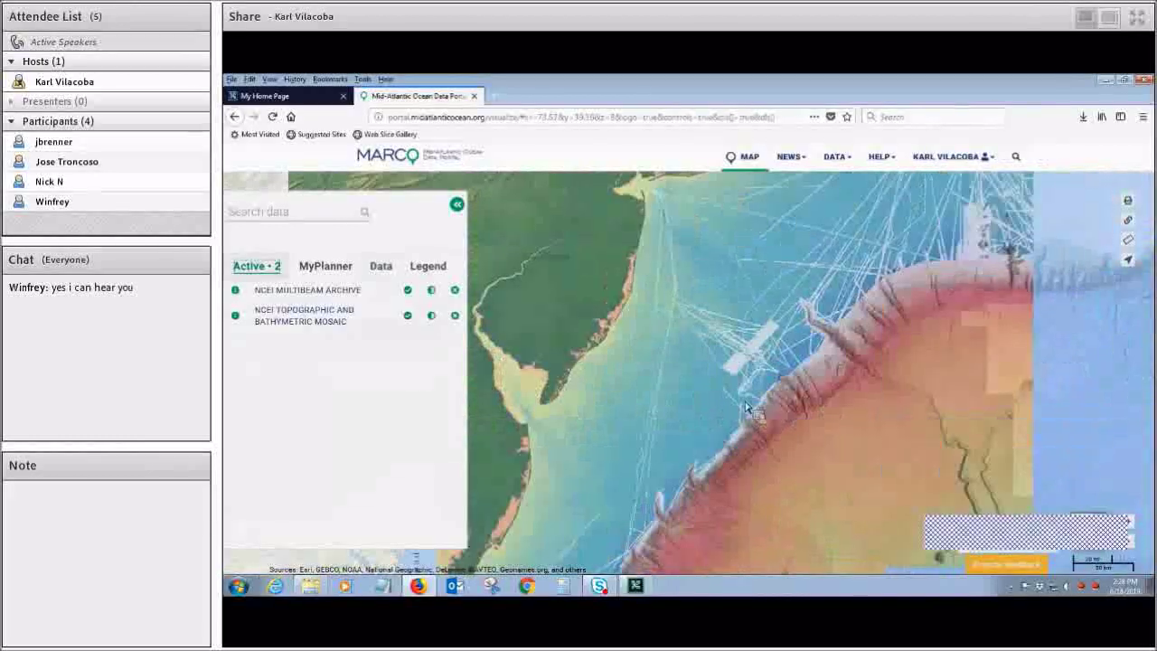
scroll(747, 406, down, 2)
scroll(746, 396, up, 2)
scroll(746, 394, down, 3)
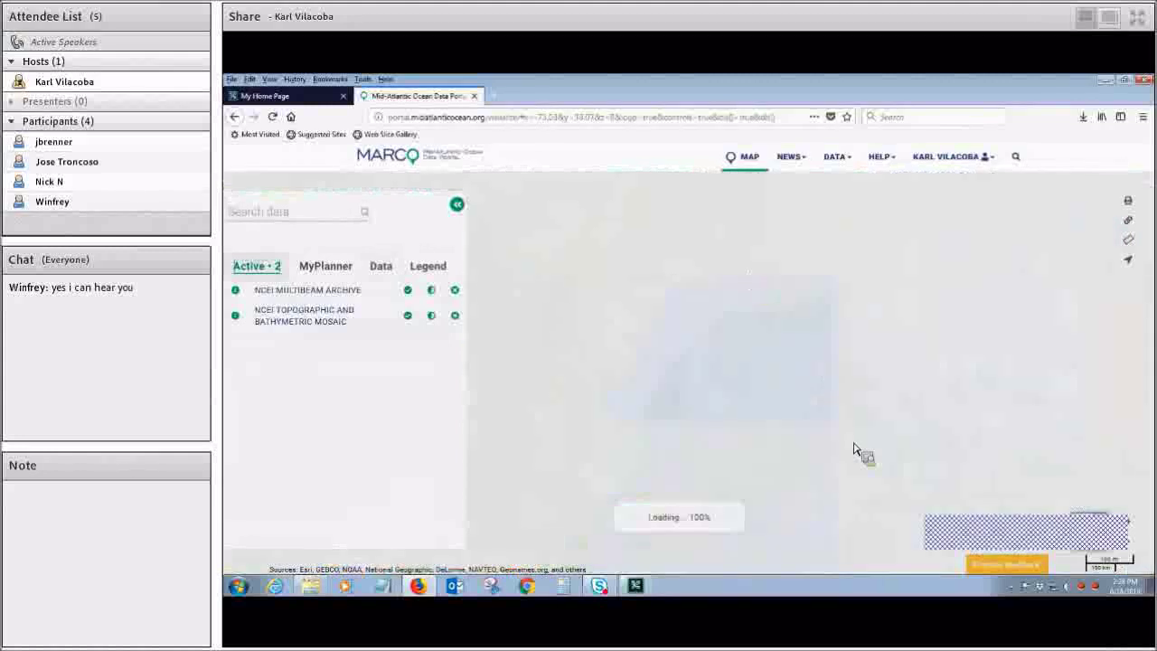
click(423, 291)
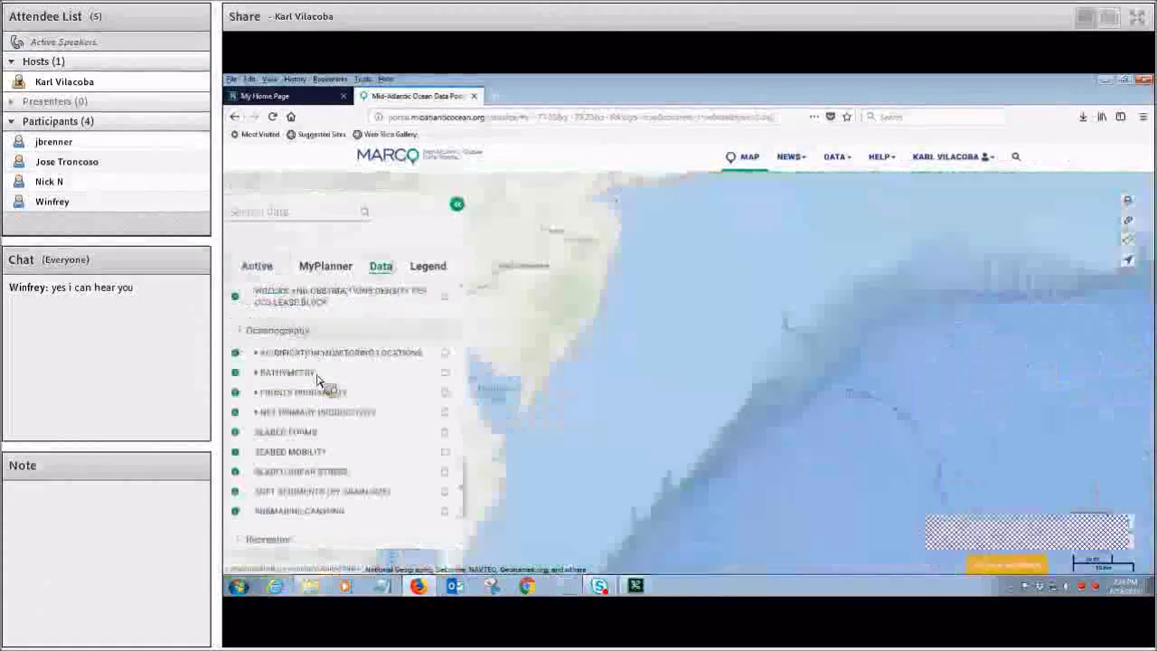
Turn on All Acidification Monitoring Sites, then collapse the Oceanography category
click(316, 377)
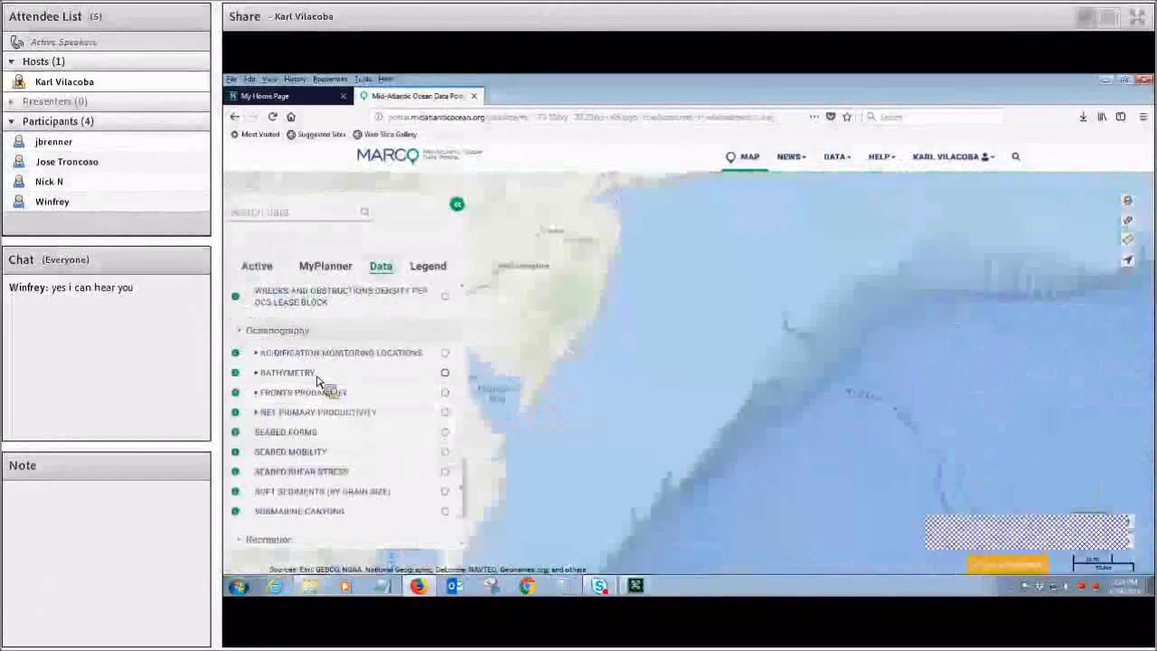
click(324, 390)
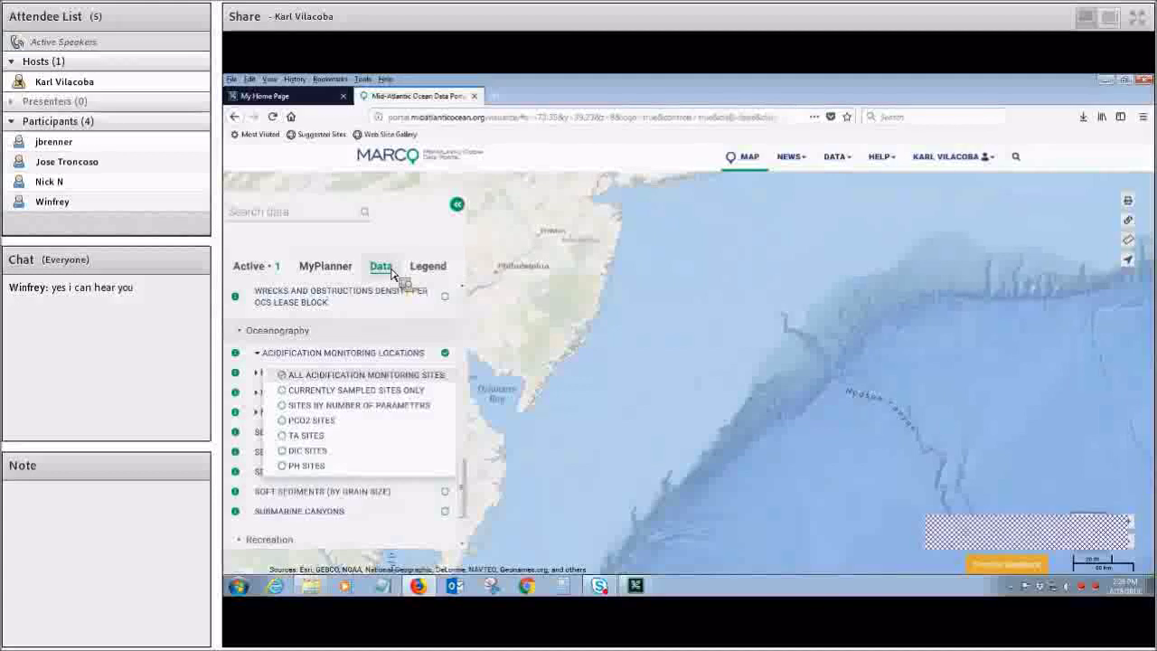
click(417, 268)
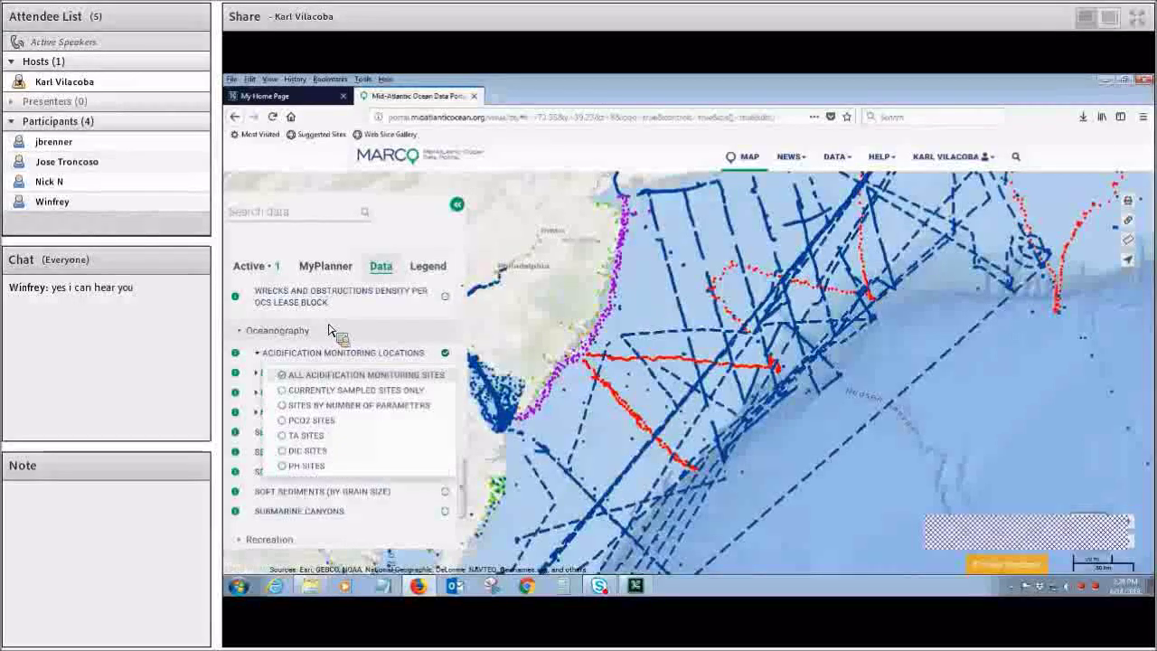
click(330, 331)
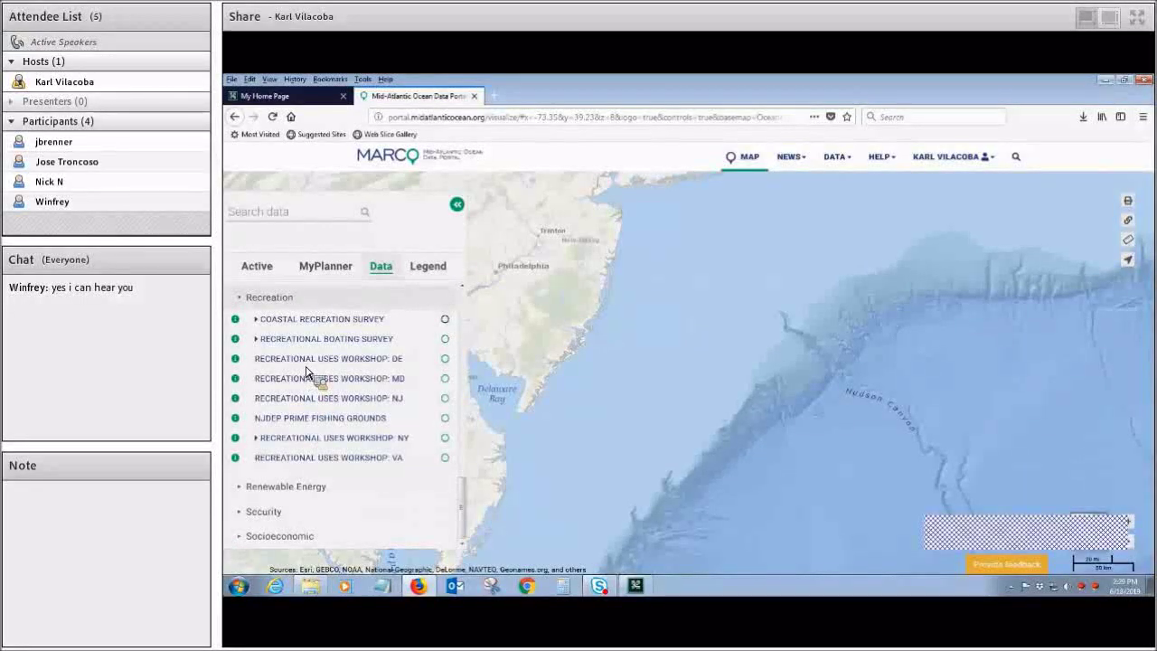
click(307, 338)
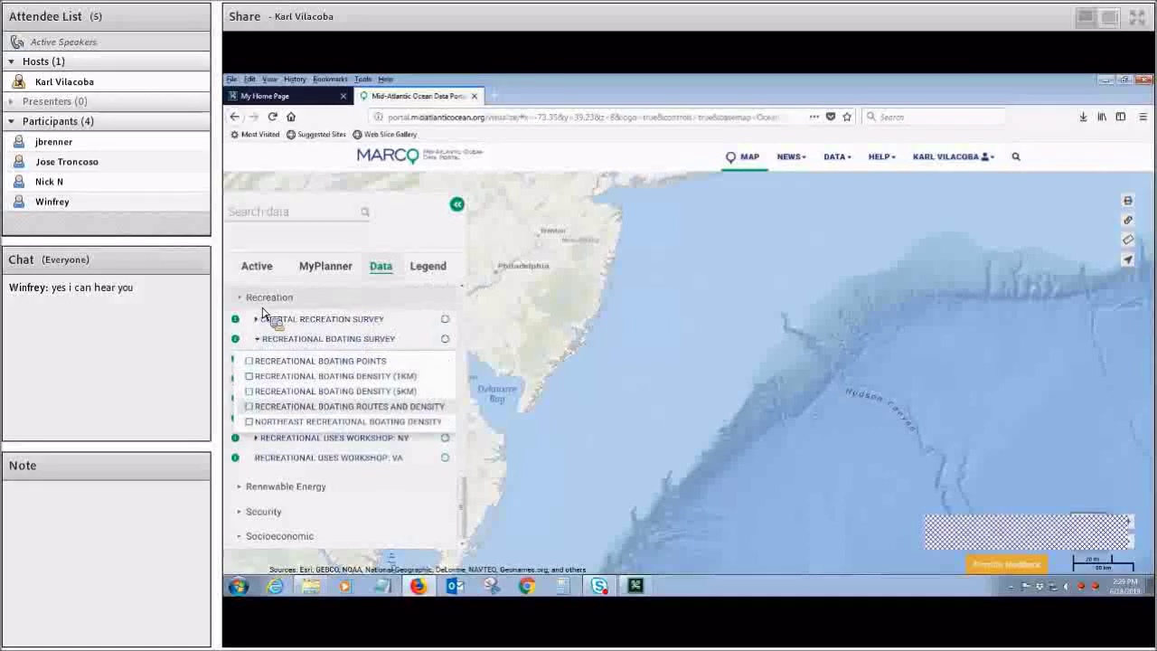
click(286, 361)
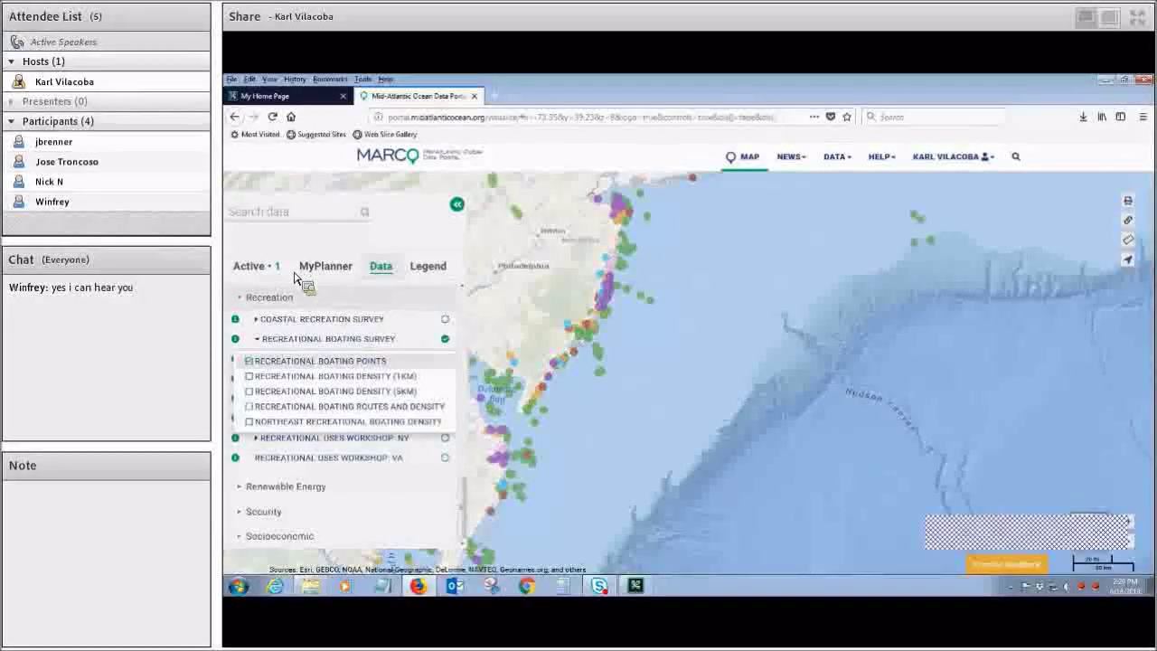
click(427, 267)
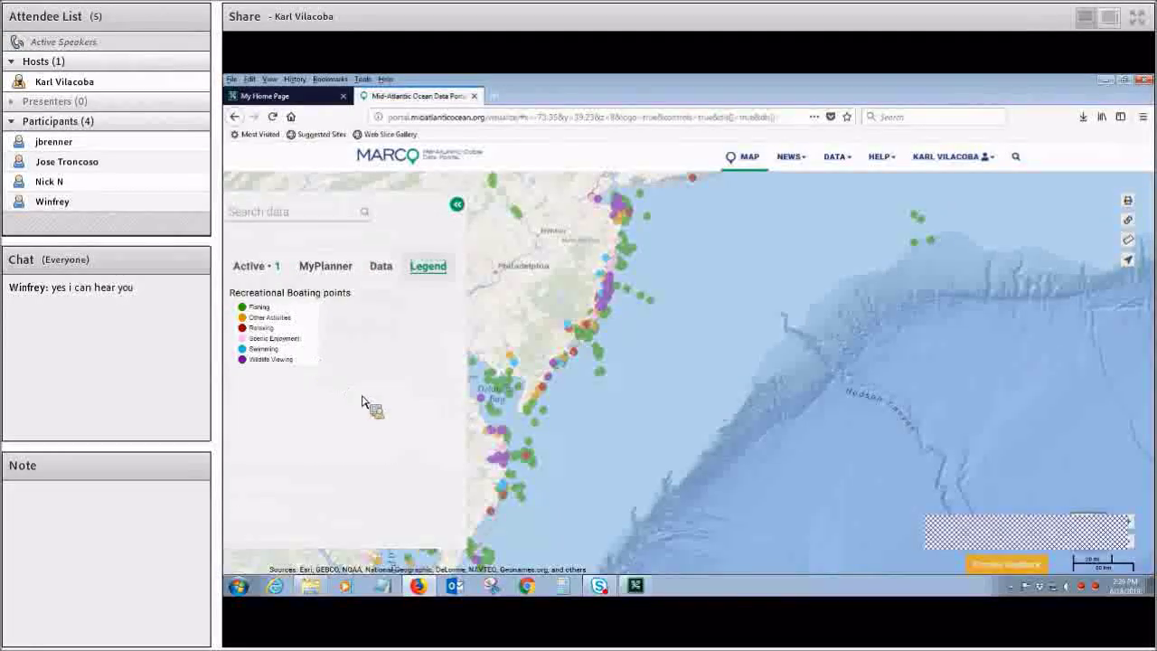
key(shift+Tab)
key(shift+Tab)
key(shift+Tab)
key(Return)
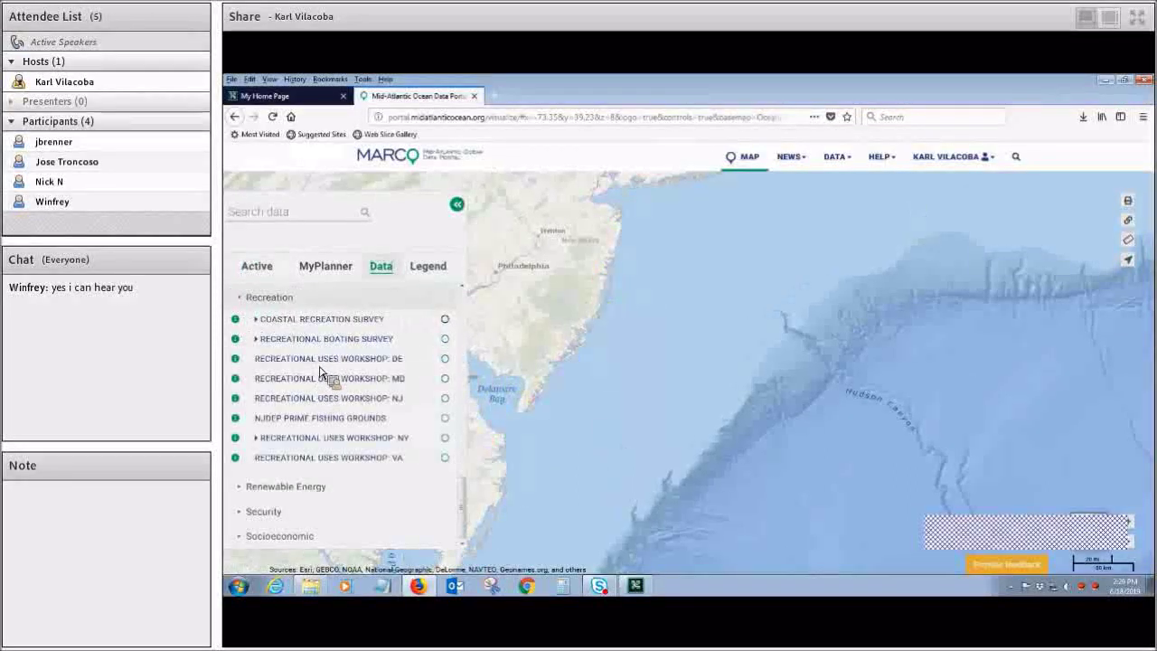
Show Coastal Recreation Survey shore-based activities, inspect a coastal spot, then switch to Surface Water Activities
click(326, 347)
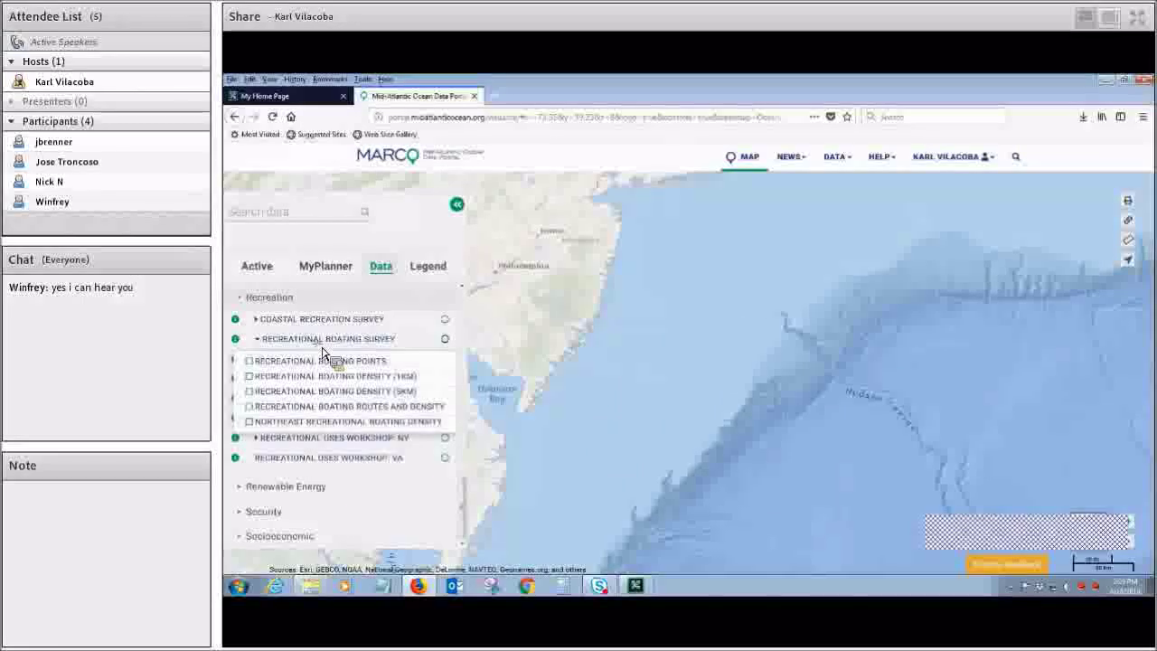
click(322, 319)
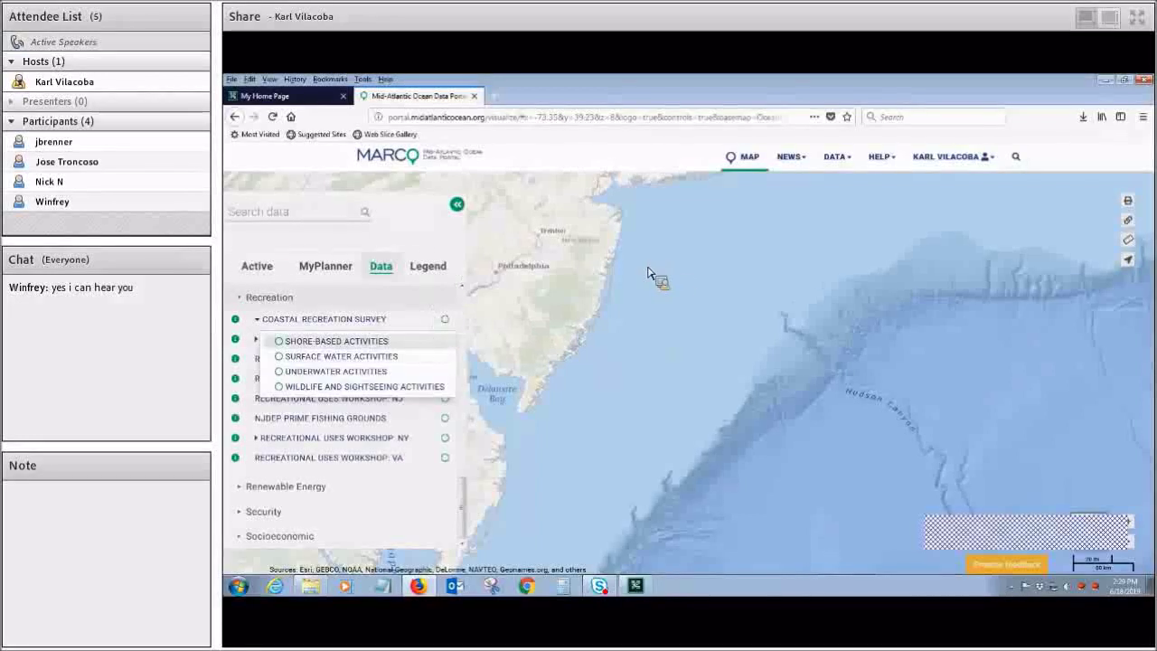
click(375, 341)
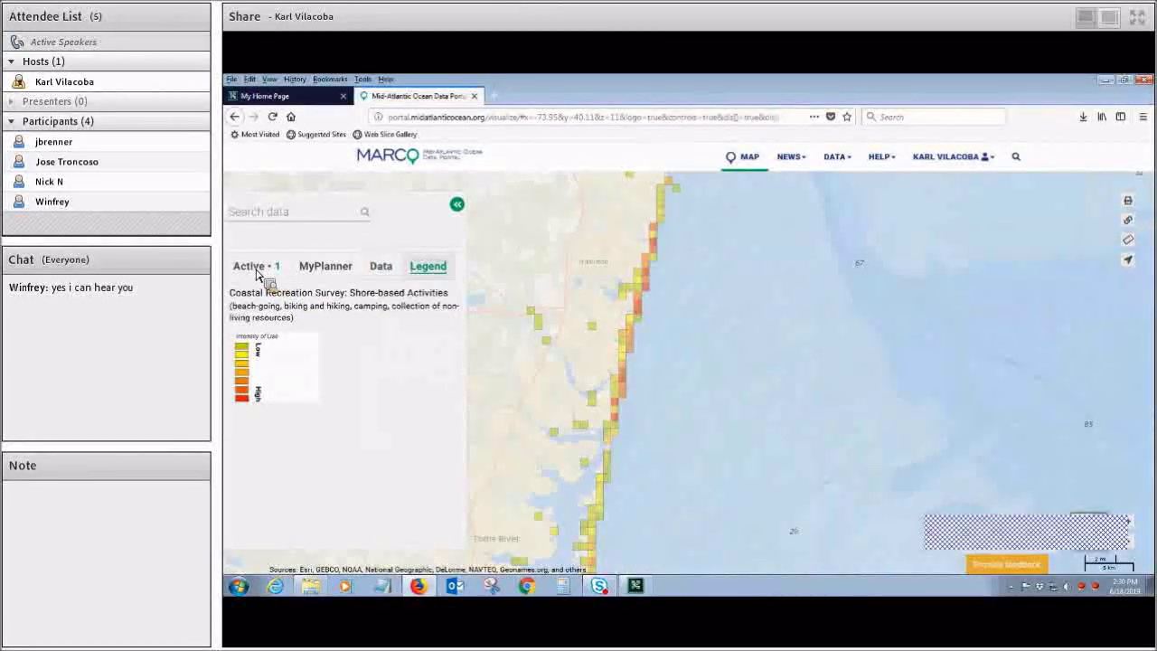
click(636, 312)
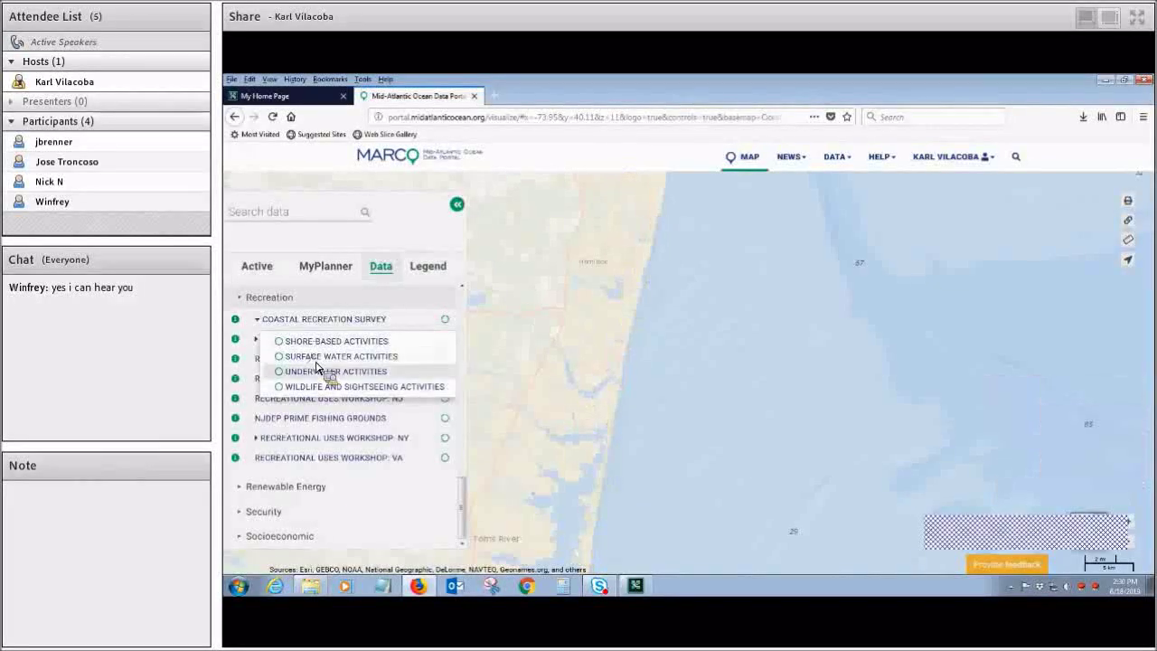
click(316, 367)
click(311, 356)
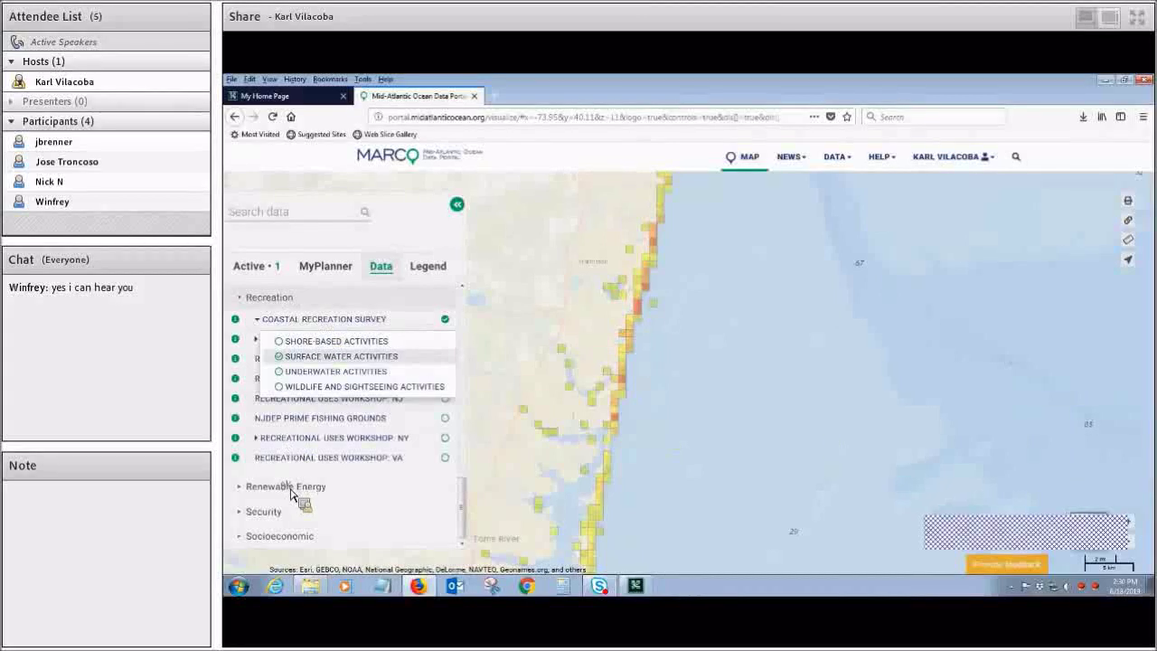
Turn off Surface Water Activities, then toggle the BOEM wind planning areas and NY Bight call areas
click(375, 356)
click(340, 328)
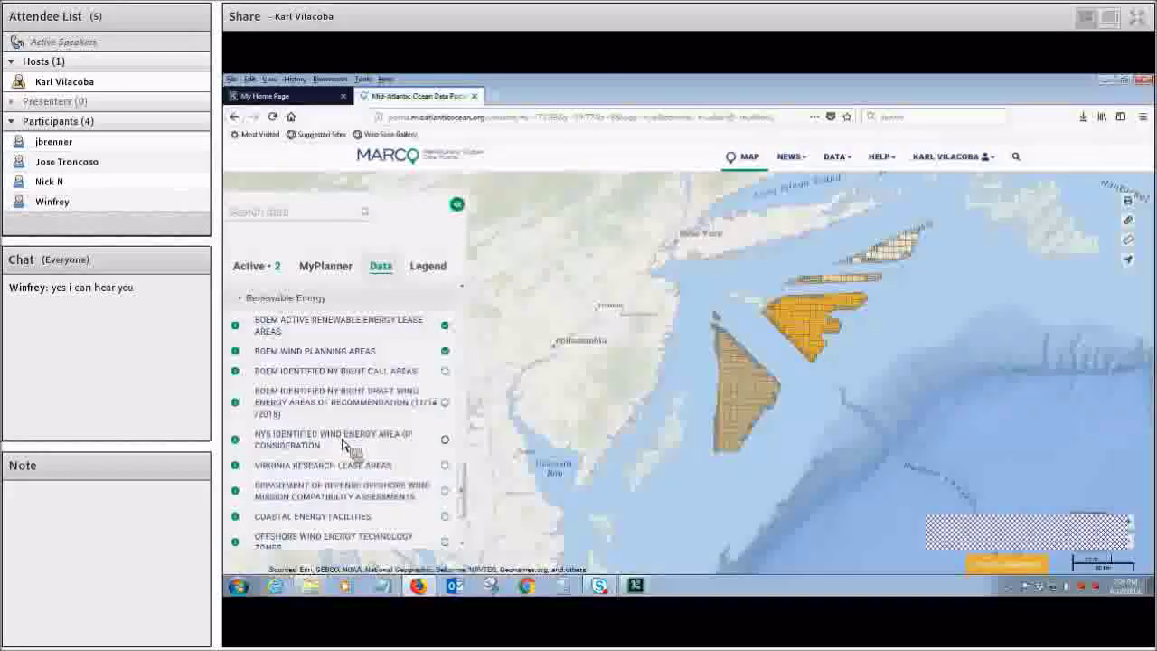
click(344, 441)
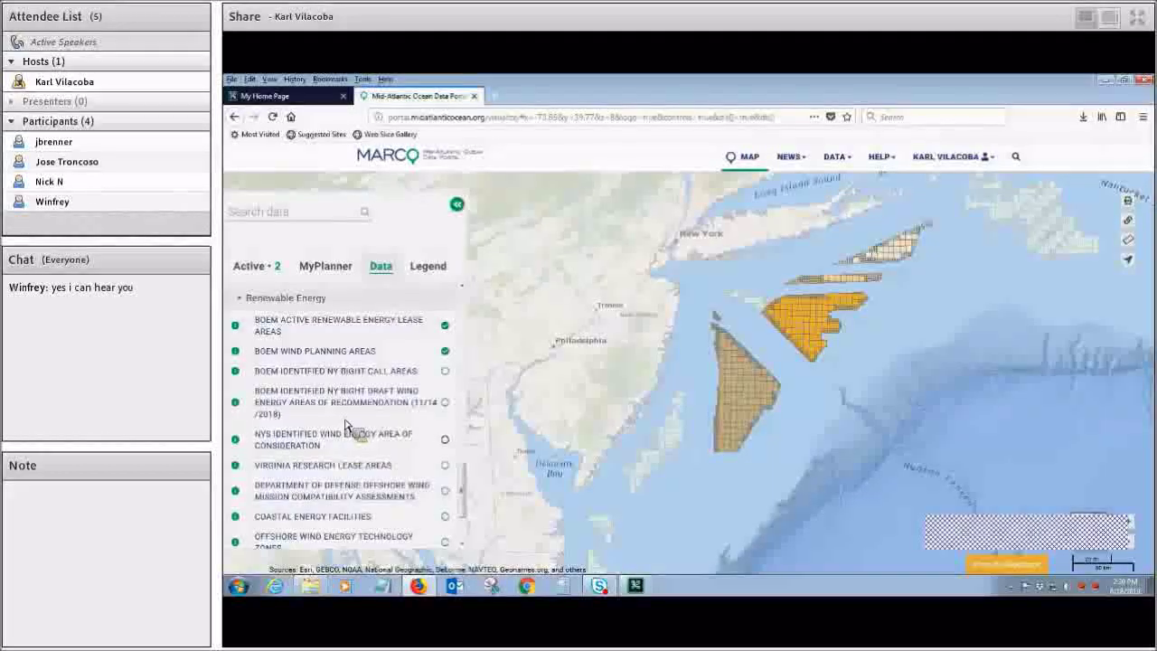
click(355, 354)
click(371, 378)
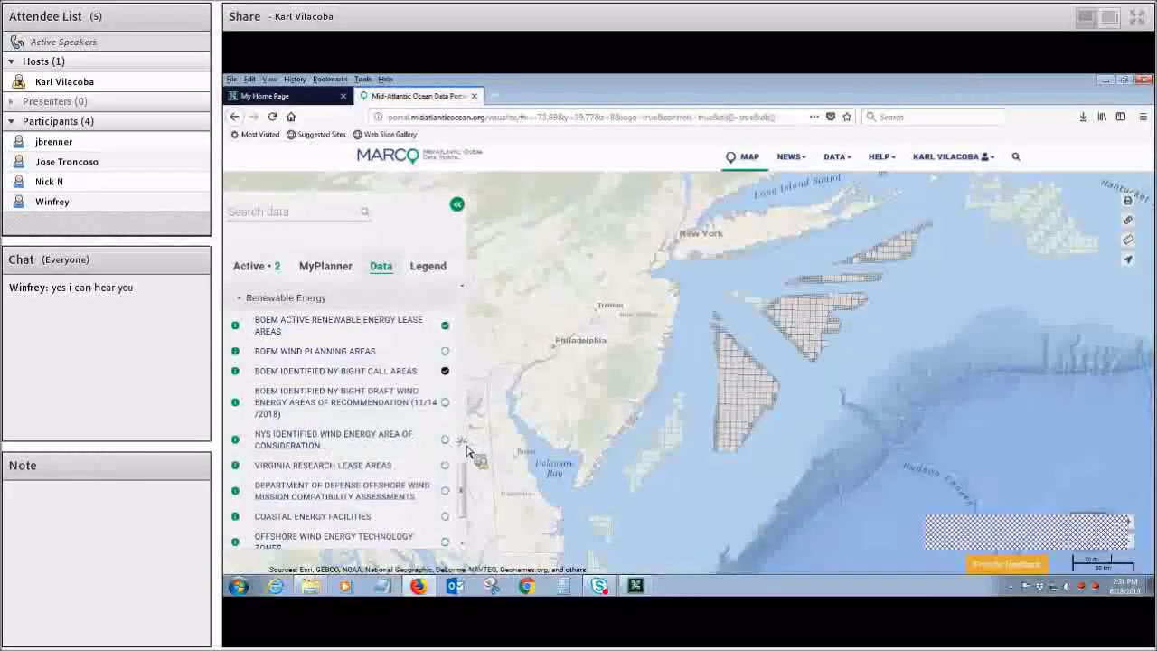
click(445, 371)
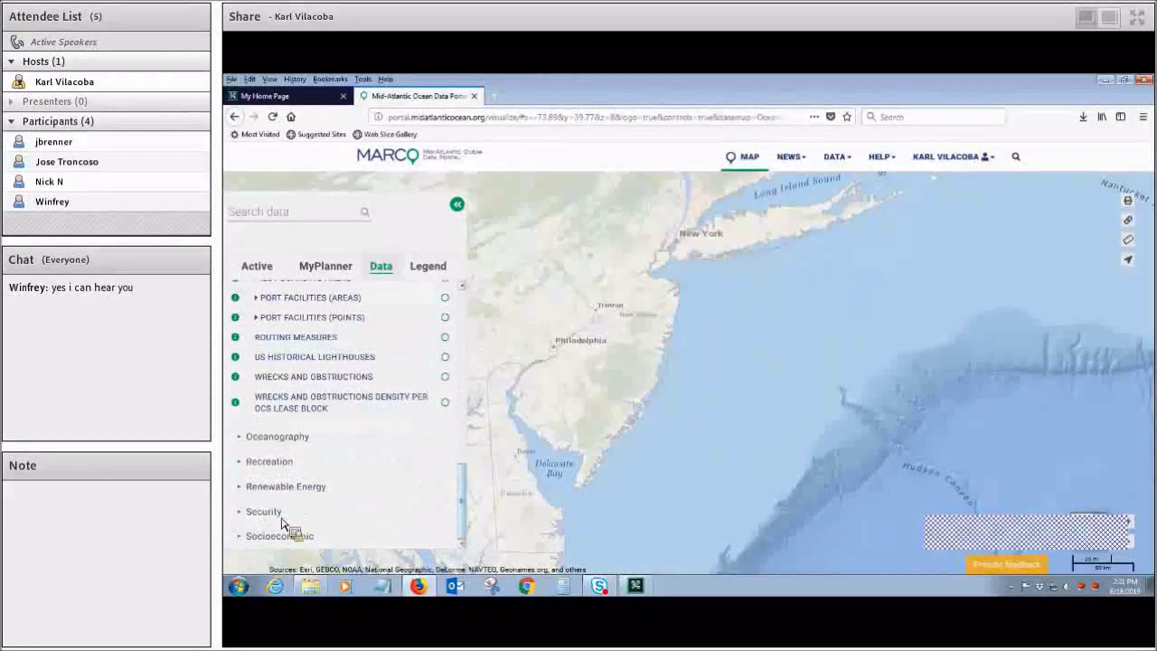
Scroll through the Data list toward the Security theme's unexploded ordnance layers
scroll(282, 516, up, 5)
scroll(283, 502, up, 5)
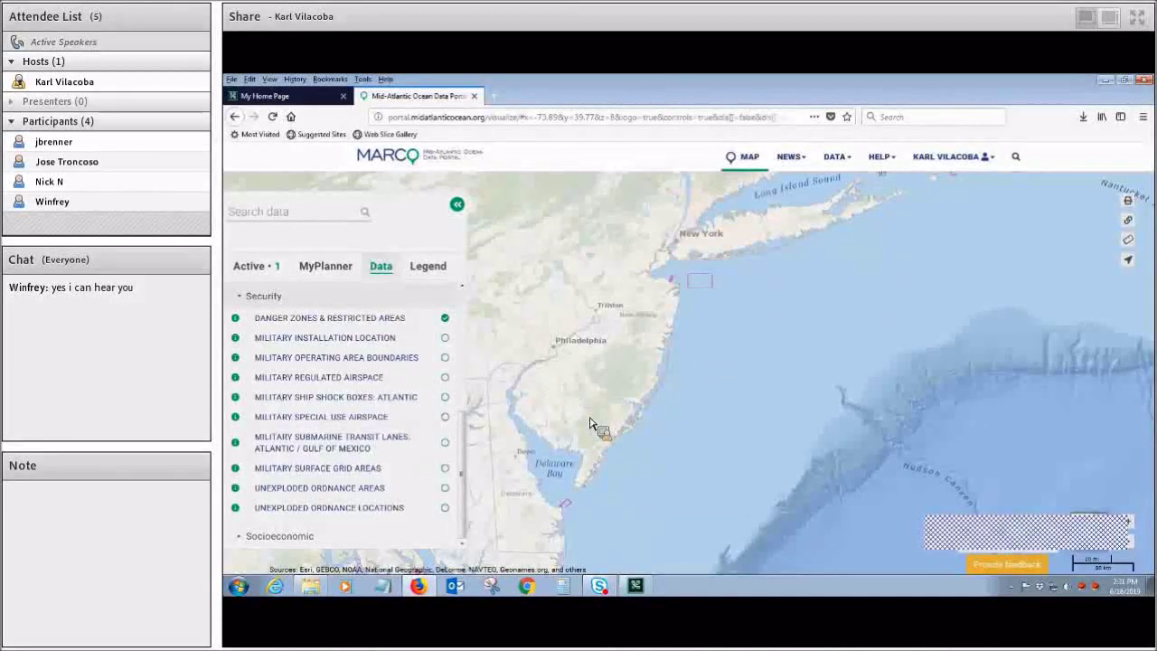
scroll(590, 422, up, 1)
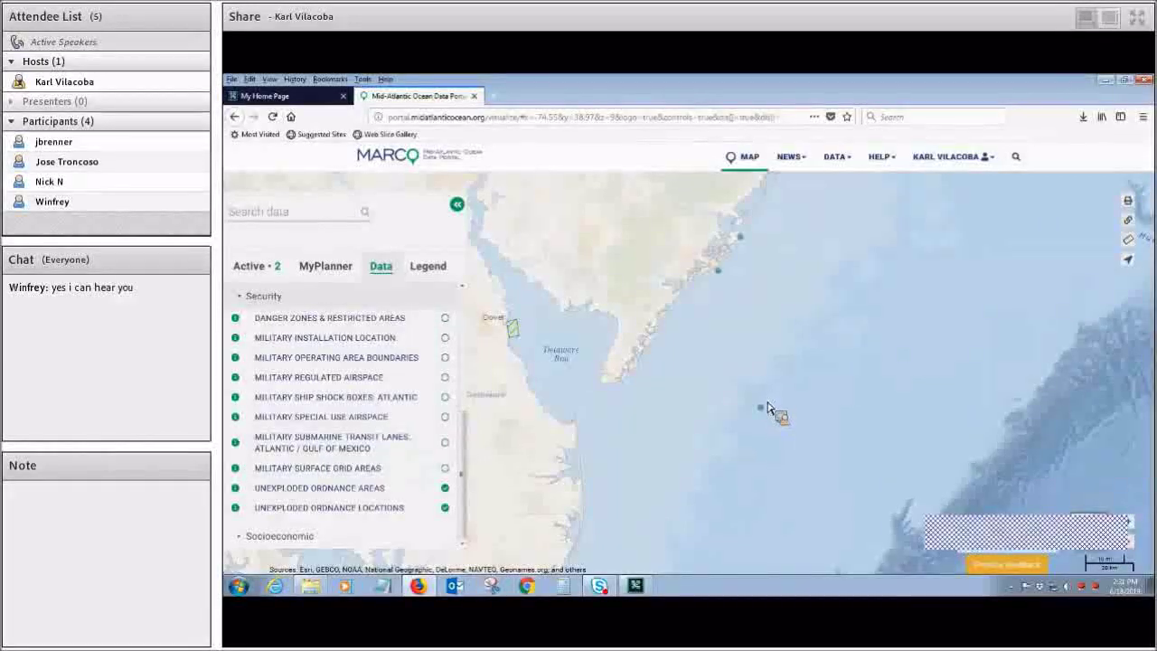
scroll(767, 406, down, 1)
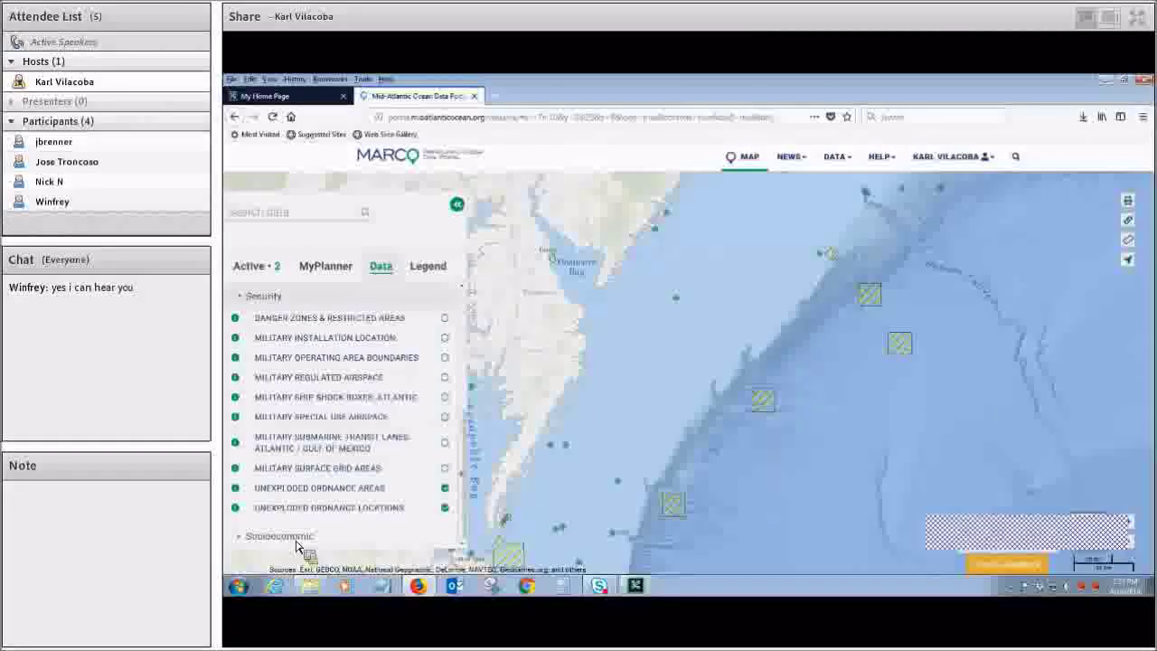
Turn off the unexploded ordnance layers and add Socioeconomic population density to the map
click(397, 479)
click(328, 521)
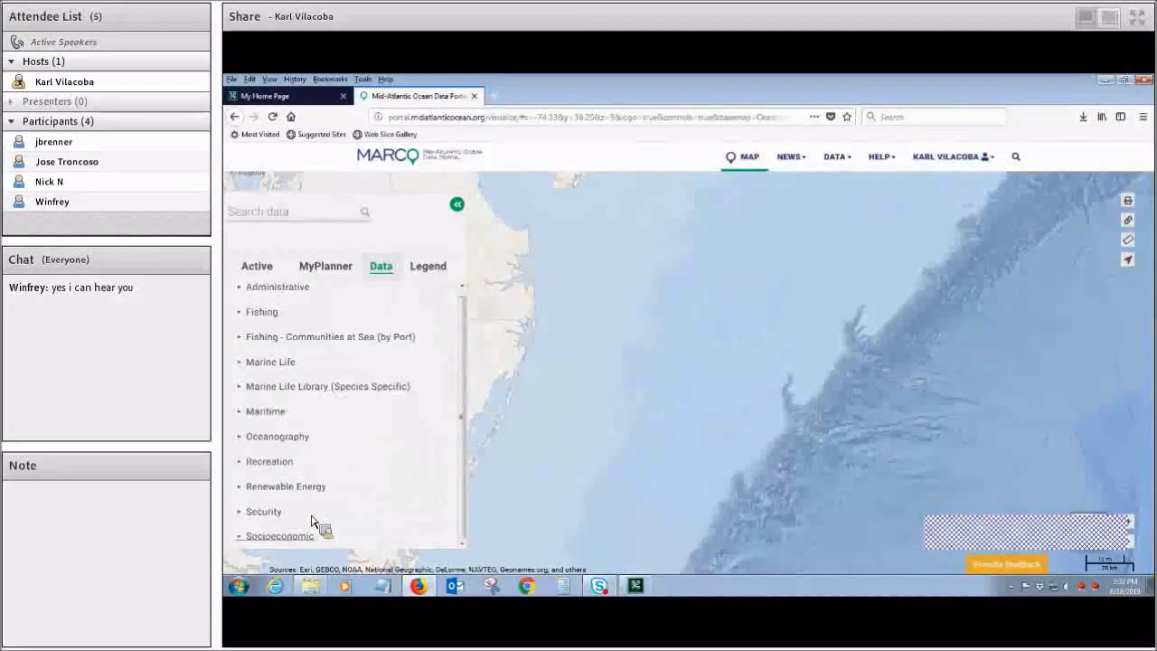
click(307, 528)
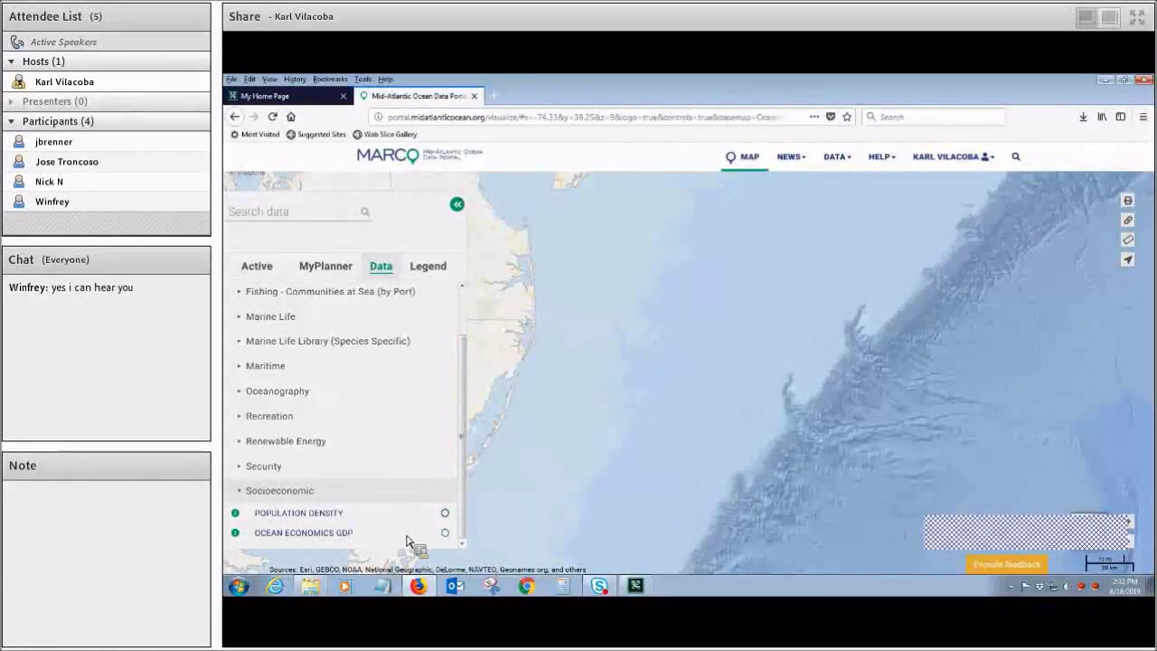
click(444, 512)
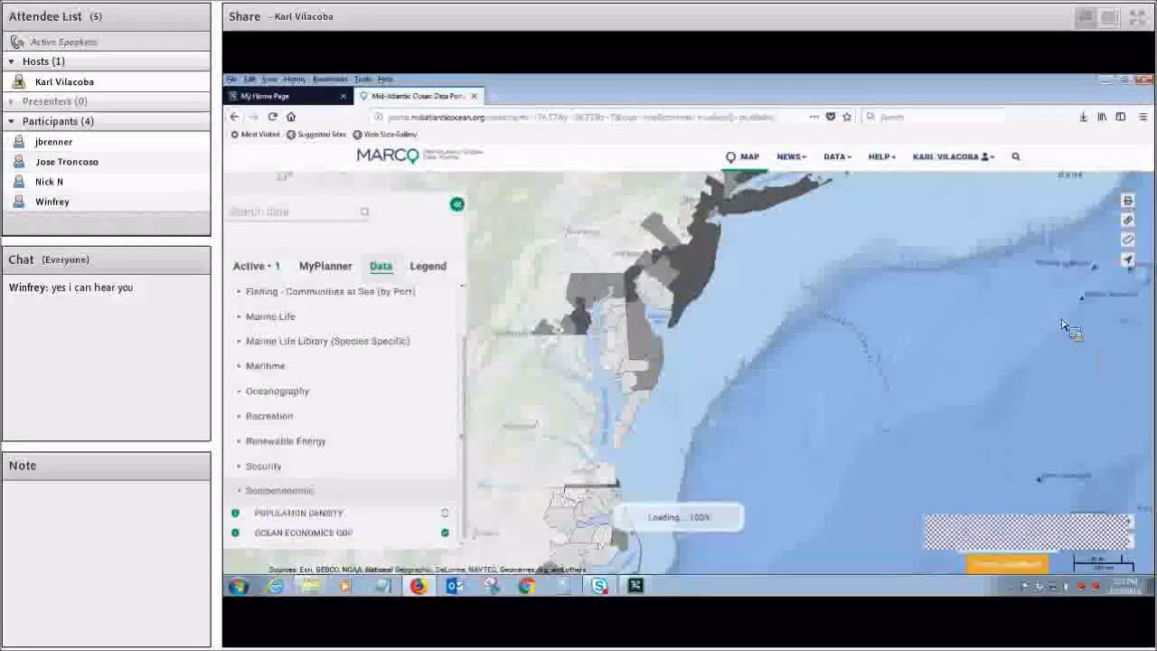
Shift the map northeast and inspect Monmouth County's ocean economy figures, including Establishments 1339
drag(1060, 330, 1067, 366)
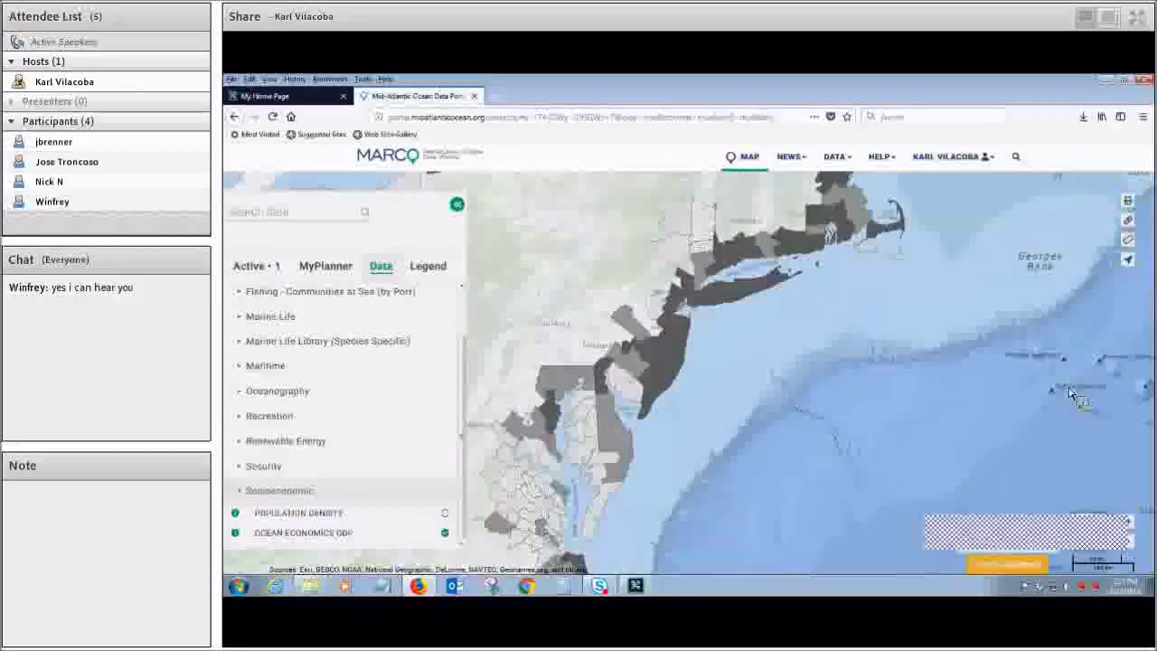
click(1069, 390)
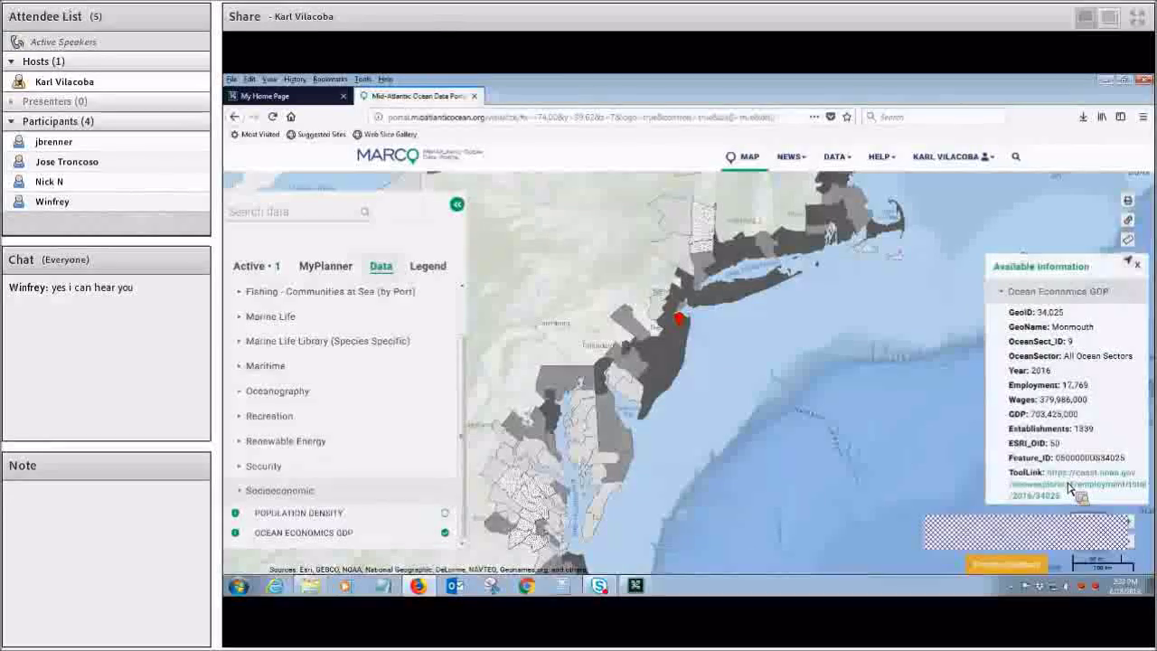
double_click(1083, 428)
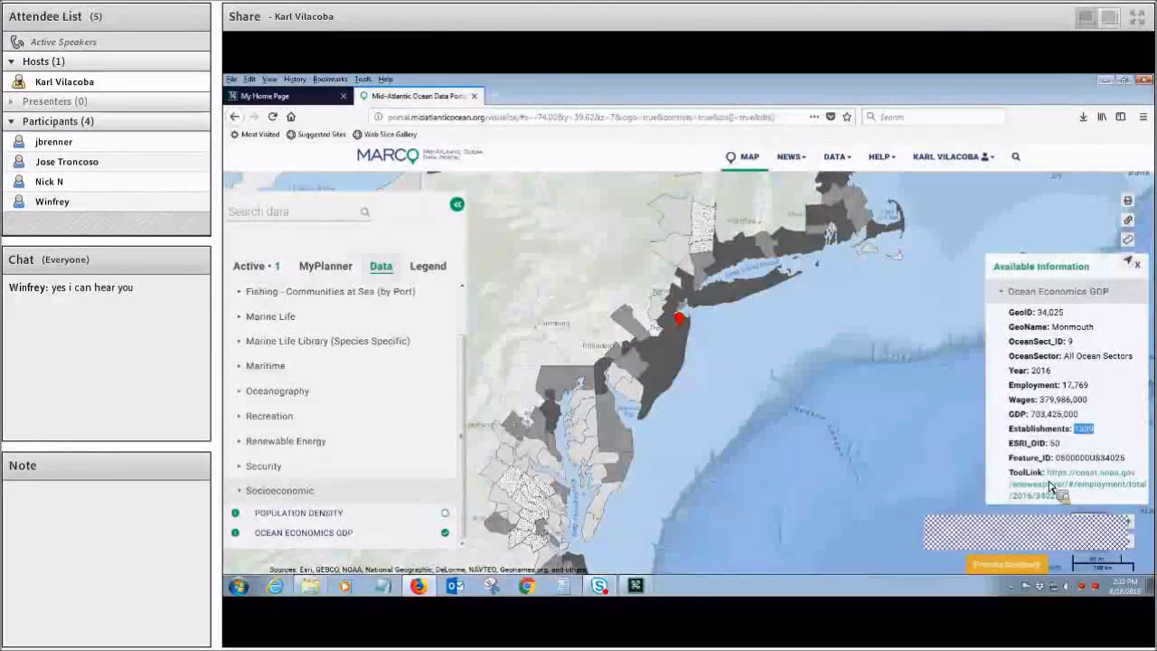
click(669, 440)
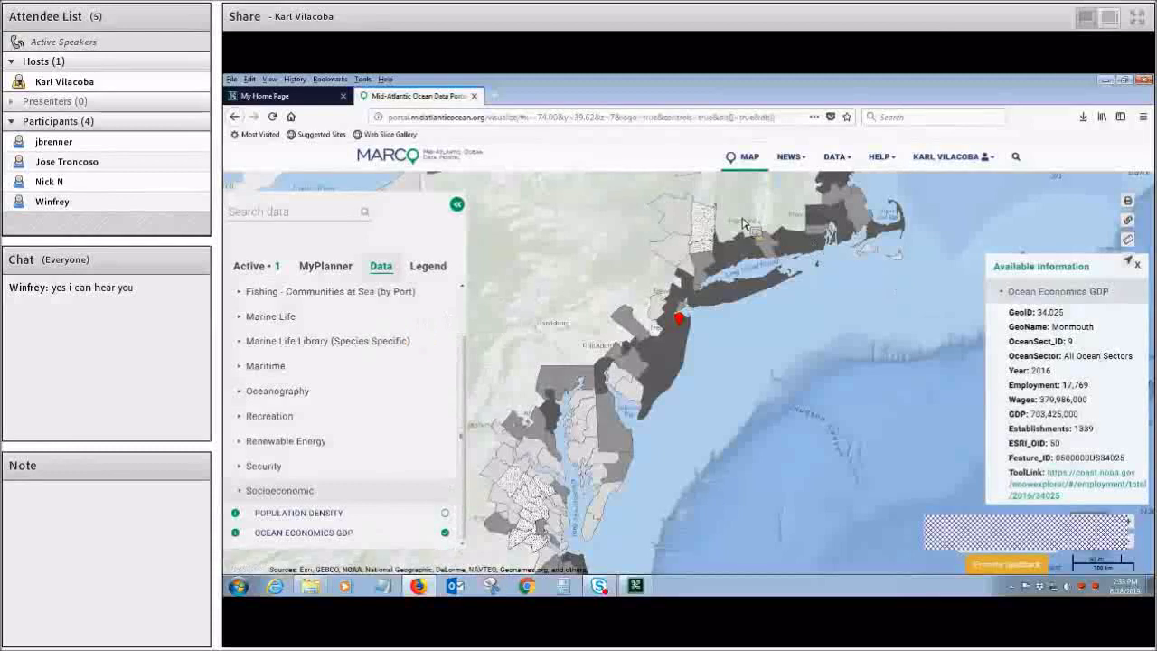
Close the Monmouth information popup and the map link sharing window
click(1108, 205)
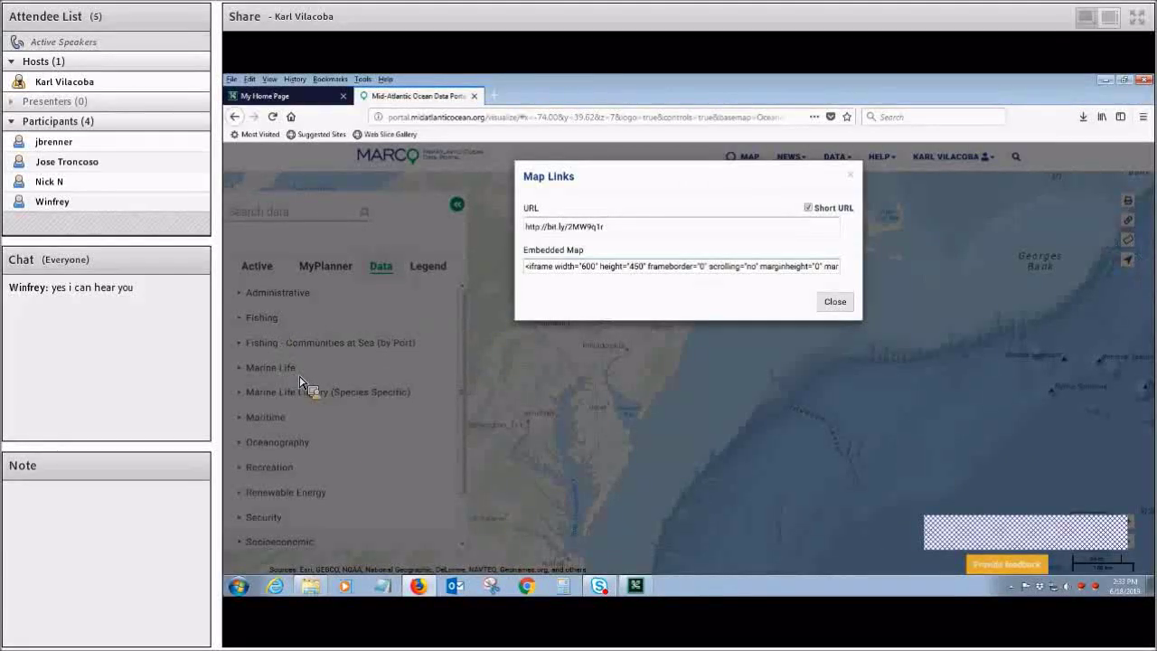
click(316, 425)
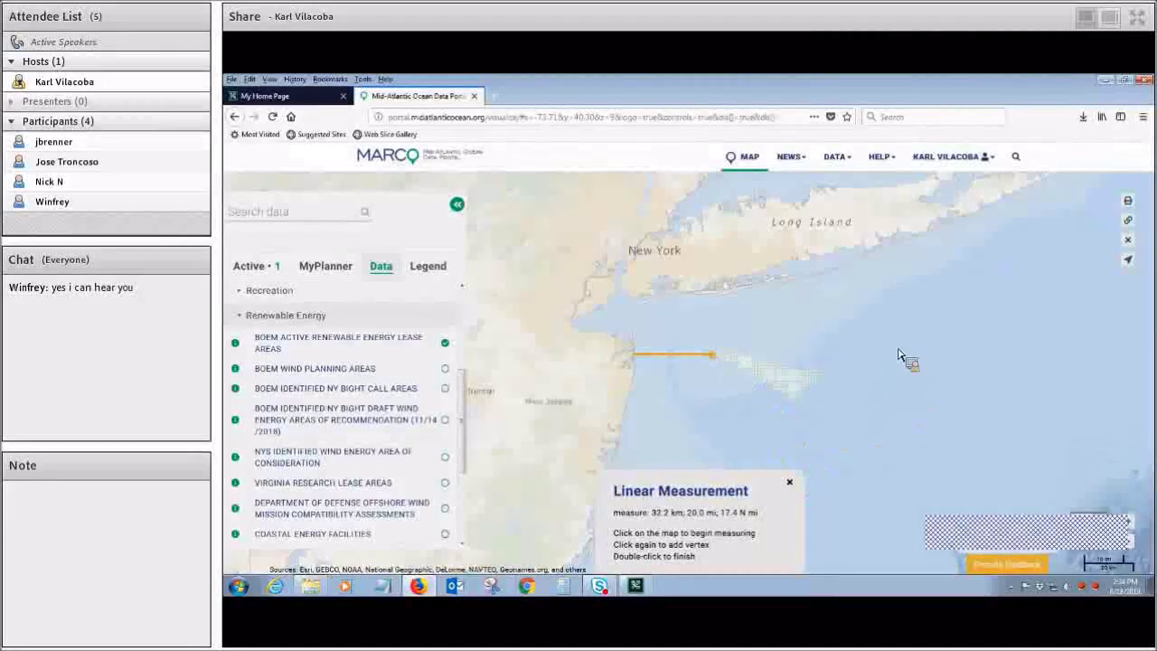
Finish the 32 km measurement and extend the measured line with another vertex
double_click(637, 355)
click(800, 446)
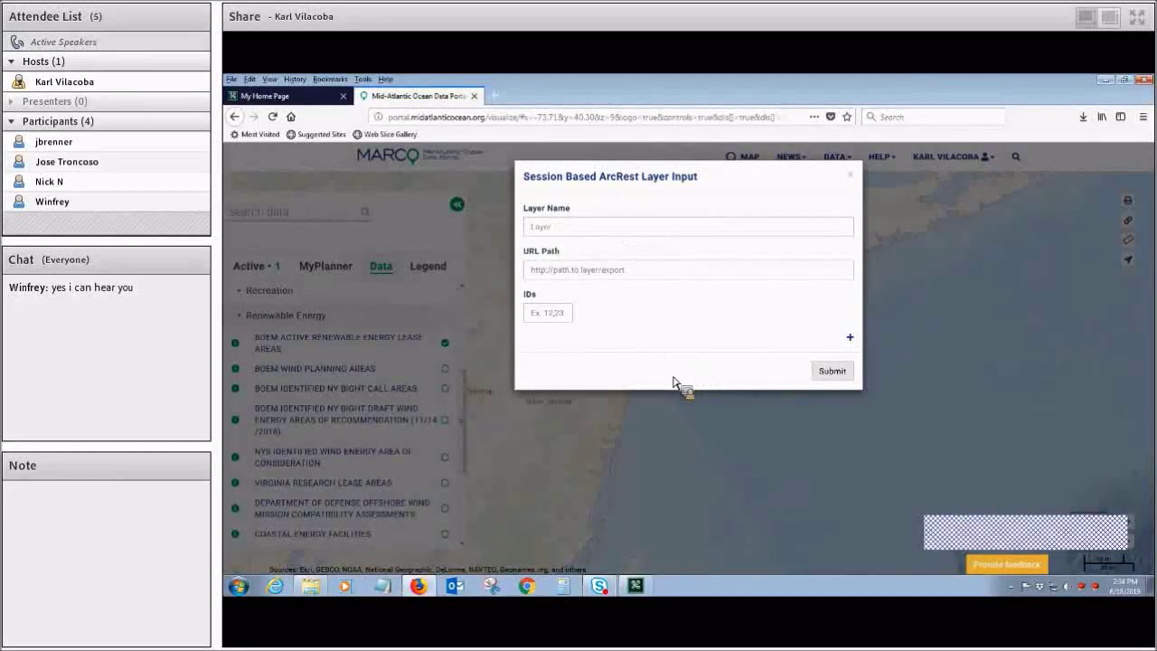
Dismiss the ArcRest layer input form and recentre the map on New York Harbor
key(Escape)
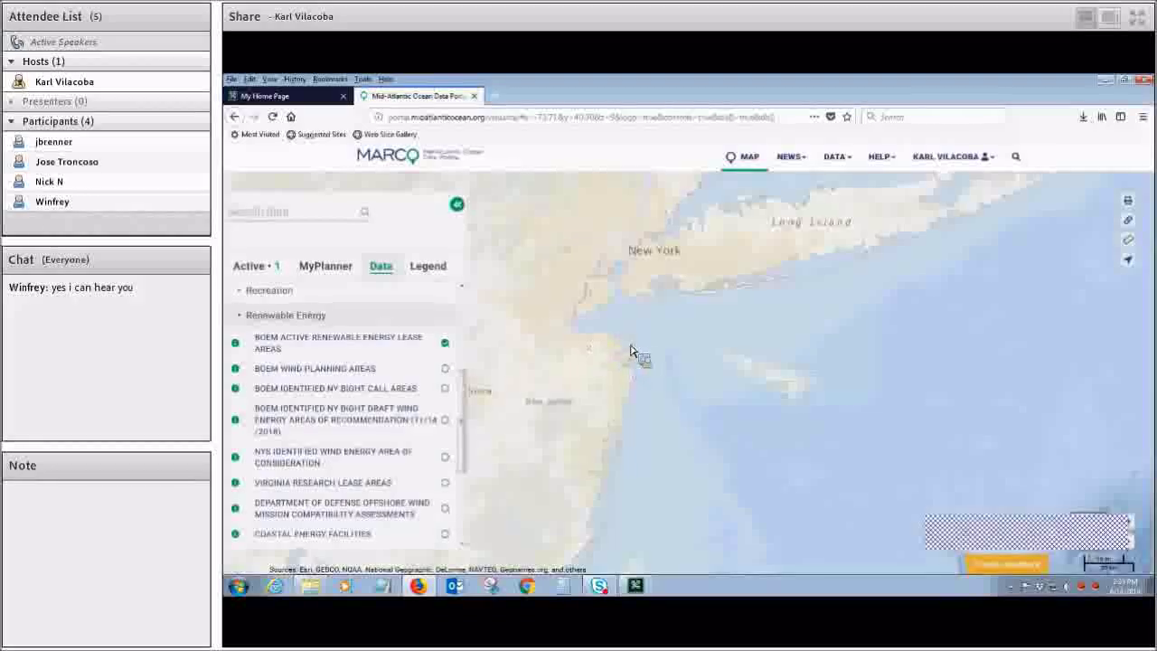
drag(613, 359, 622, 349)
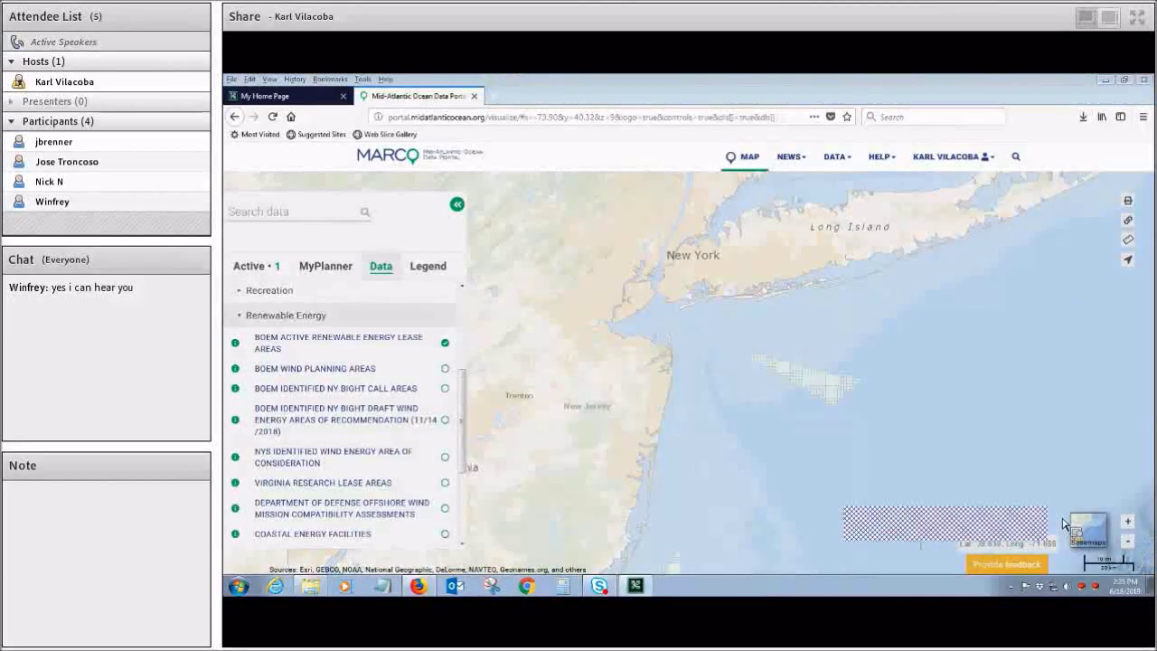
scroll(985, 555, up, 2)
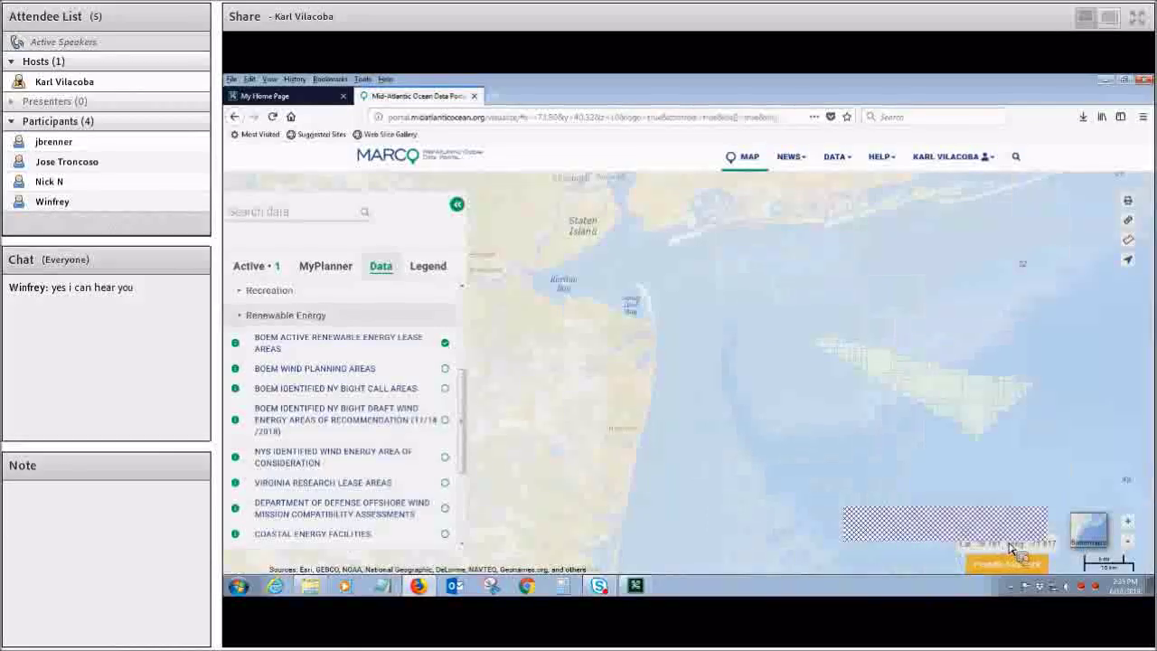
scroll(807, 466, up, 1)
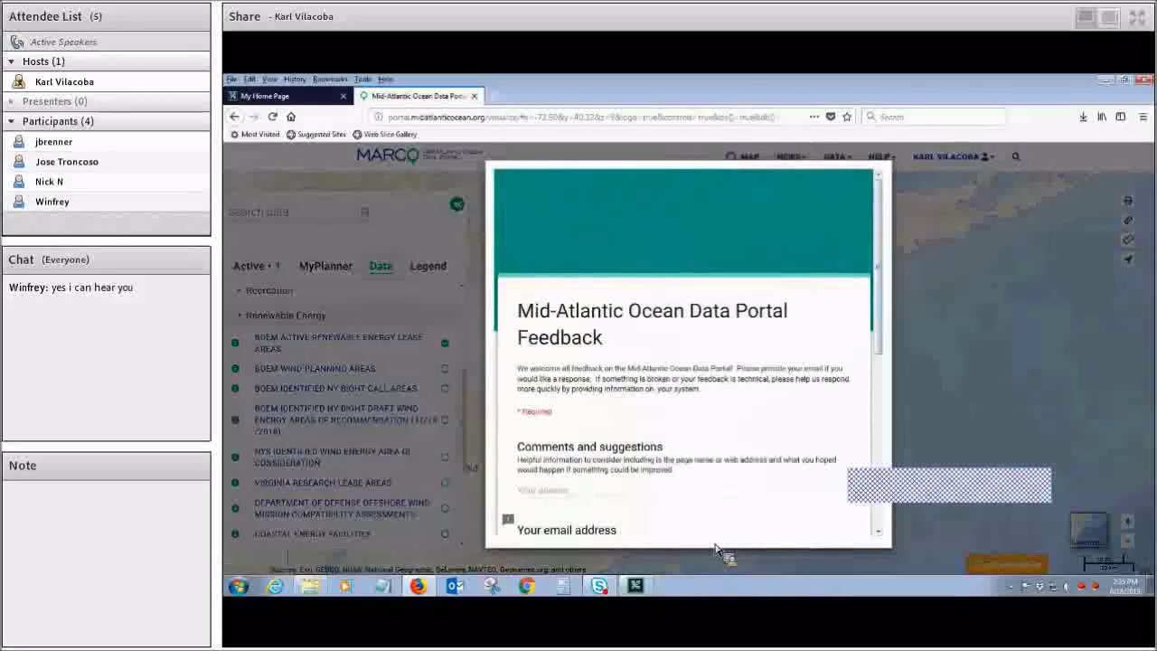
click(714, 550)
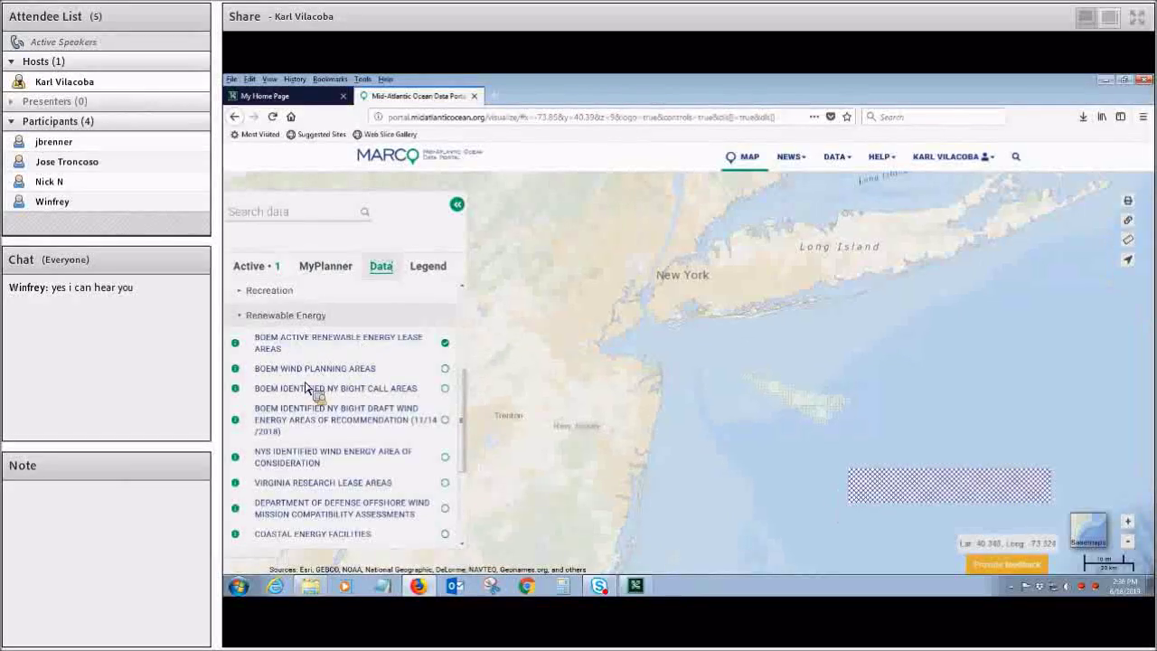
Collapse Renewable Energy and turn on Tanker Vessel Transit Counts (2017)
scroll(280, 407, up, 3)
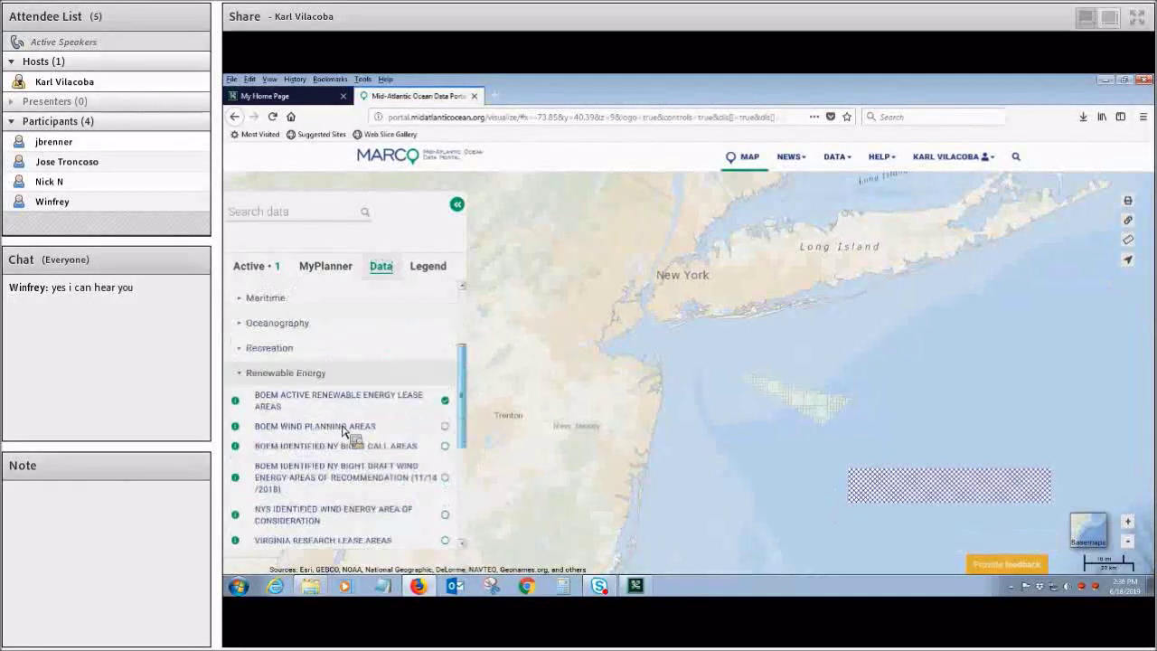
click(285, 428)
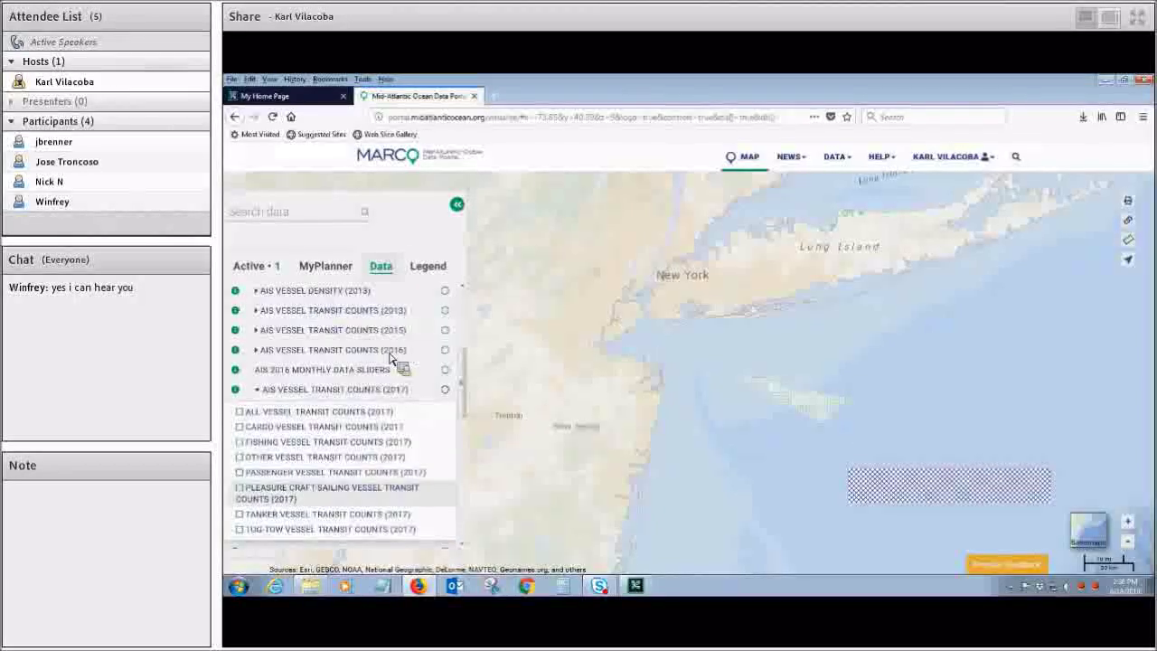
click(444, 327)
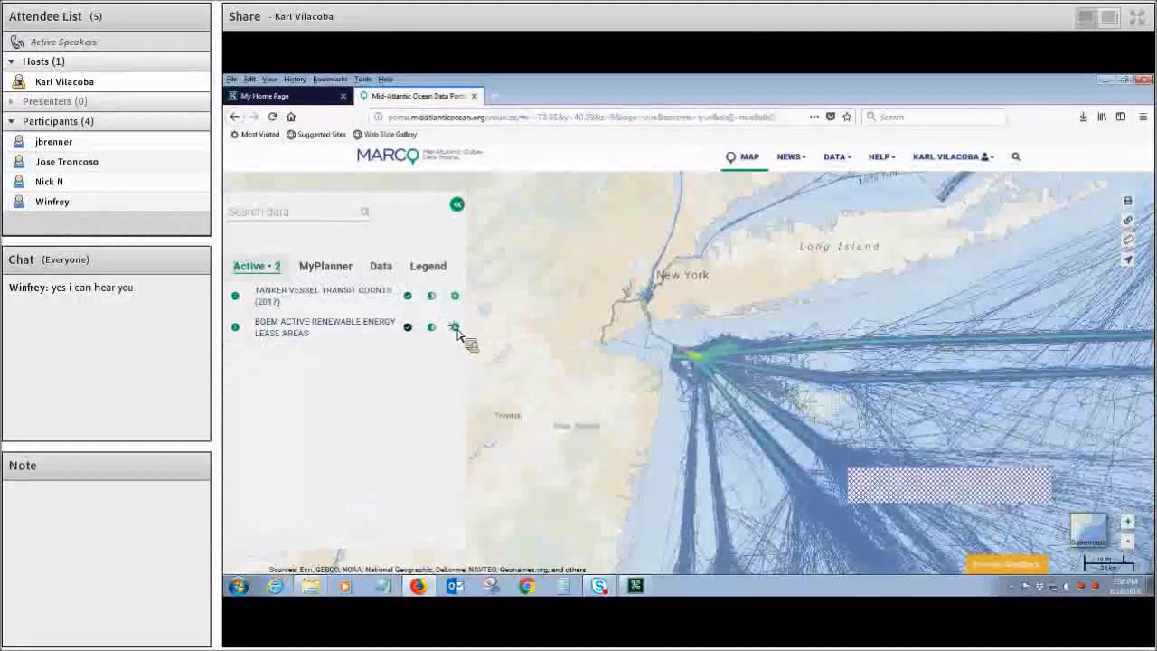
Move the BOEM lease areas above the tanker layer and adjust the tanker layer's transparency
click(457, 328)
click(455, 328)
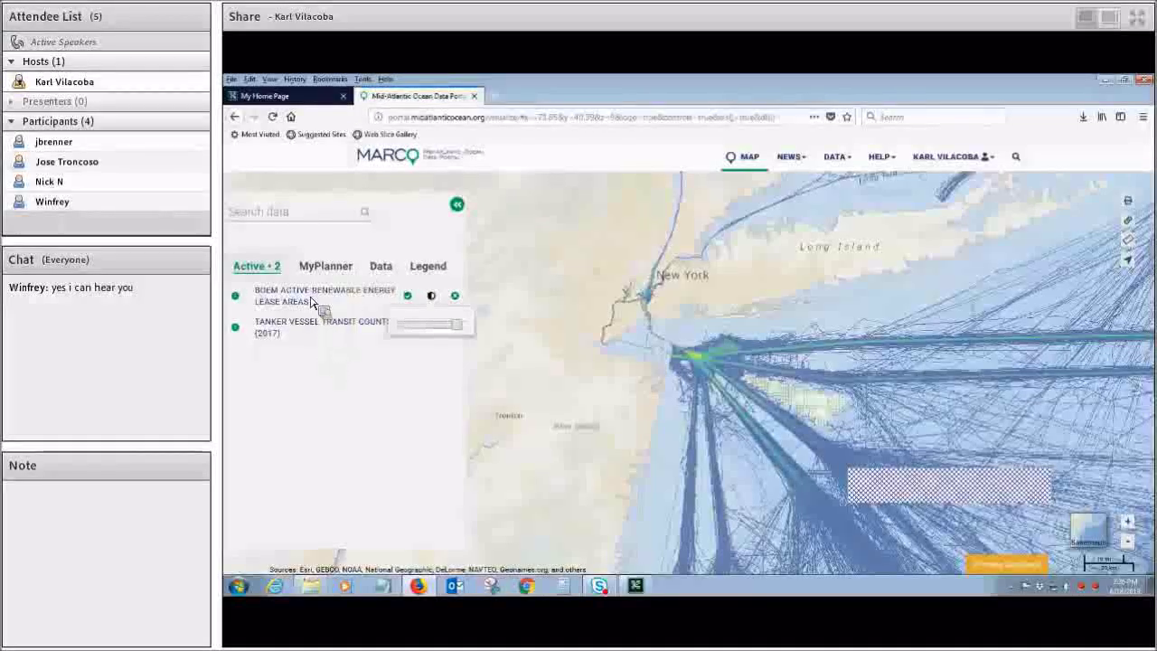
Show the active layer legends and name the new bookmark 'Tankers and NY Wind'
click(332, 338)
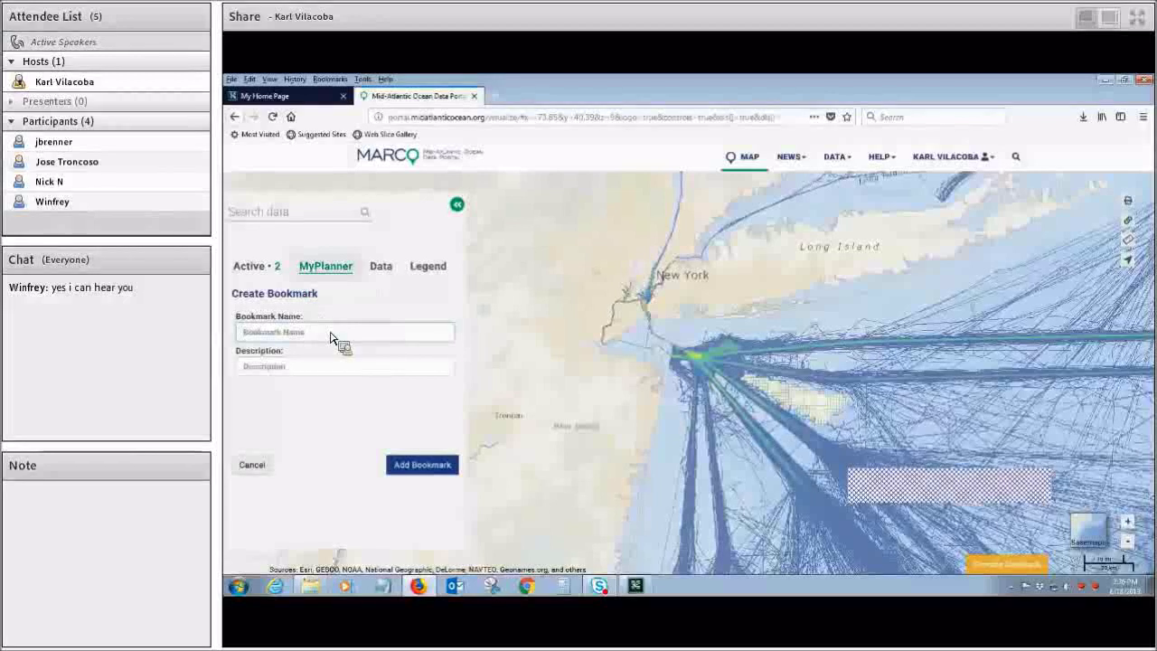
text(Tan)
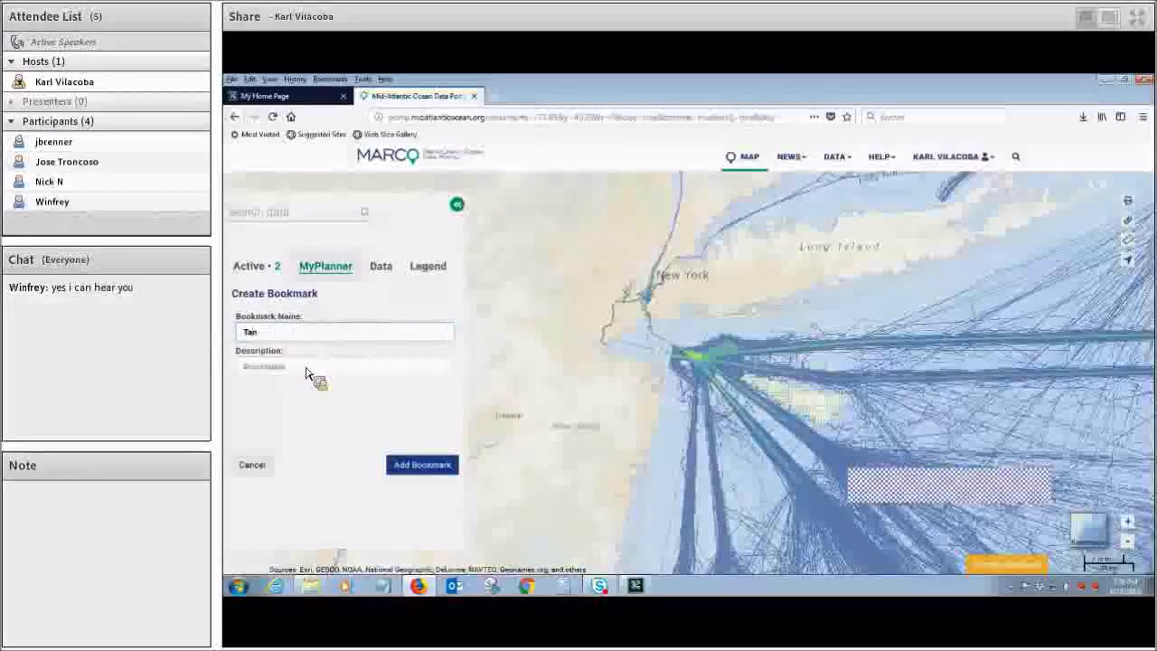
text(kers and )
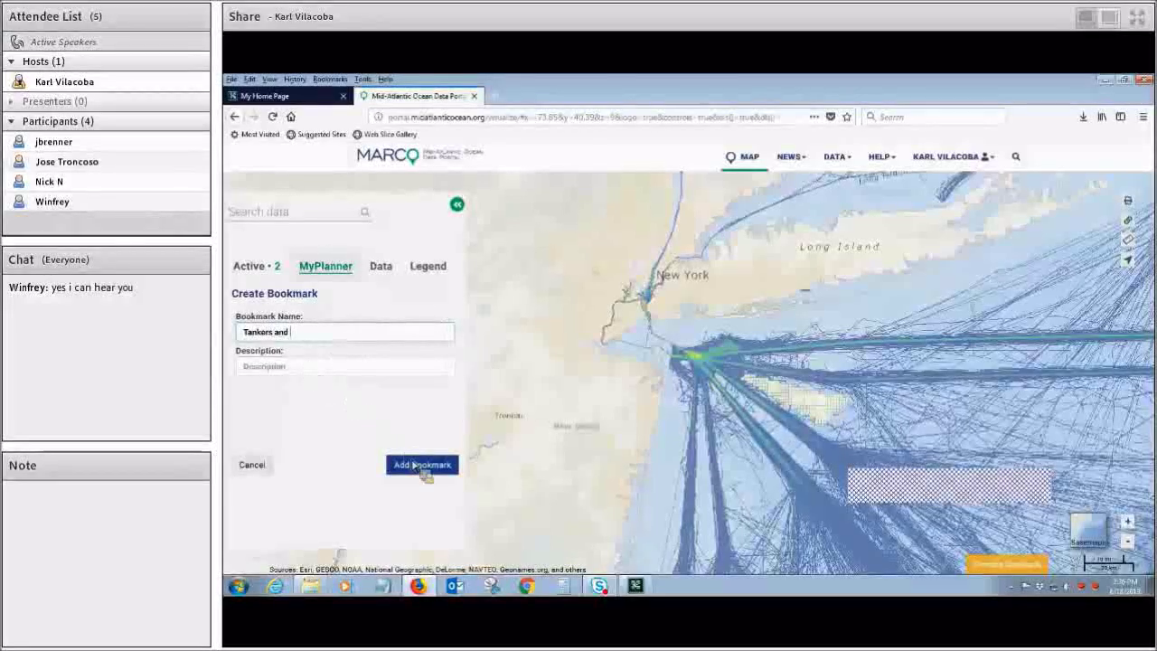
text(NY Wind)
key(Tab)
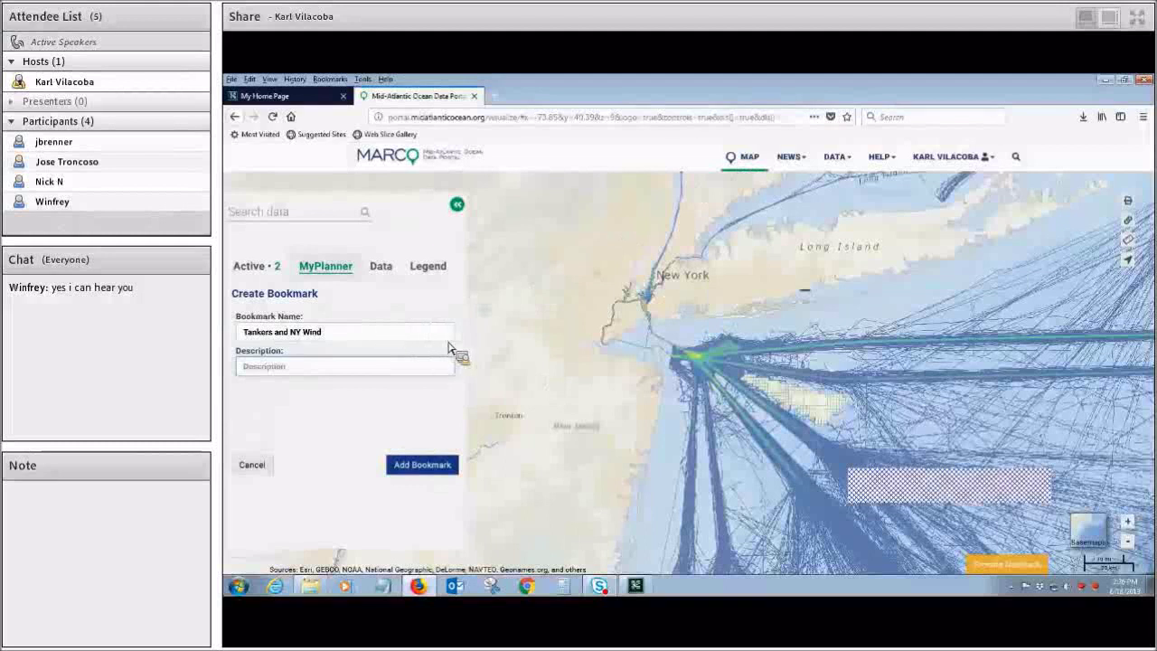
Save the 'Tankers and NY Wind' bookmark, reset the map, then reopen that bookmark from MyPlanner
key(Return)
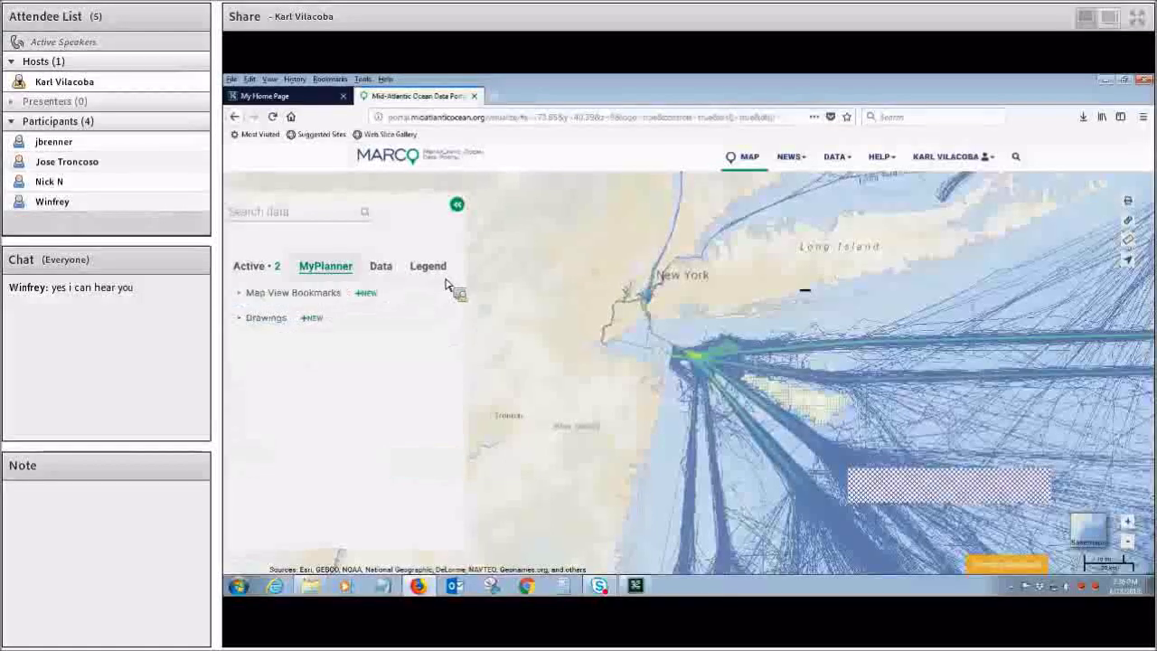
click(306, 316)
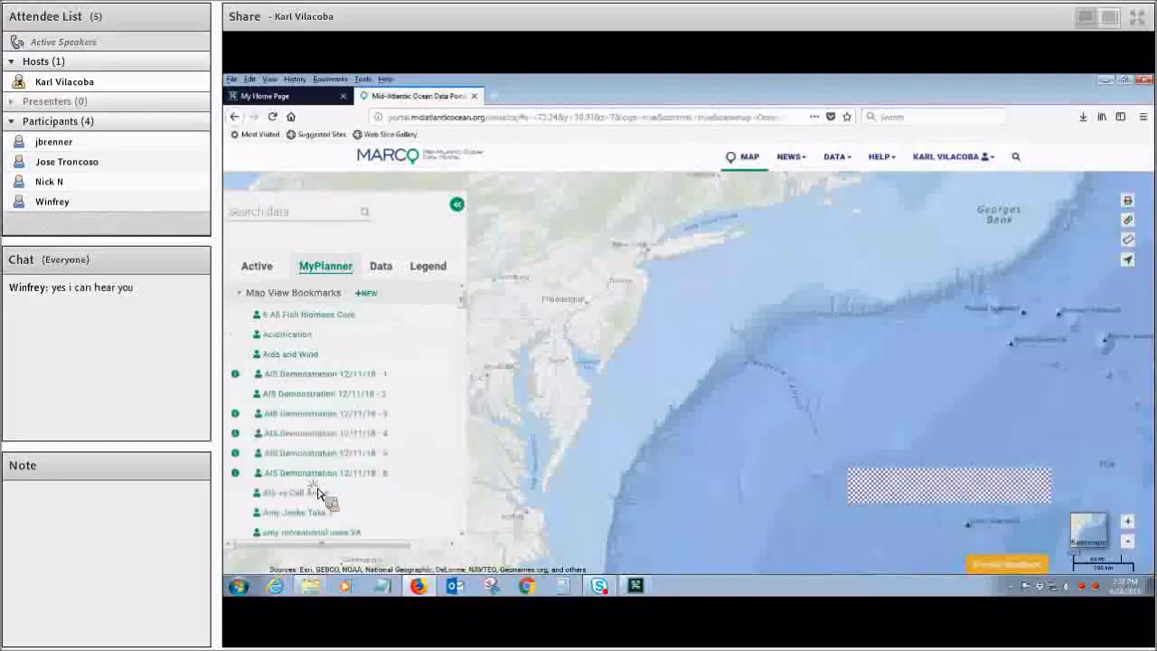
scroll(389, 493, down, 15)
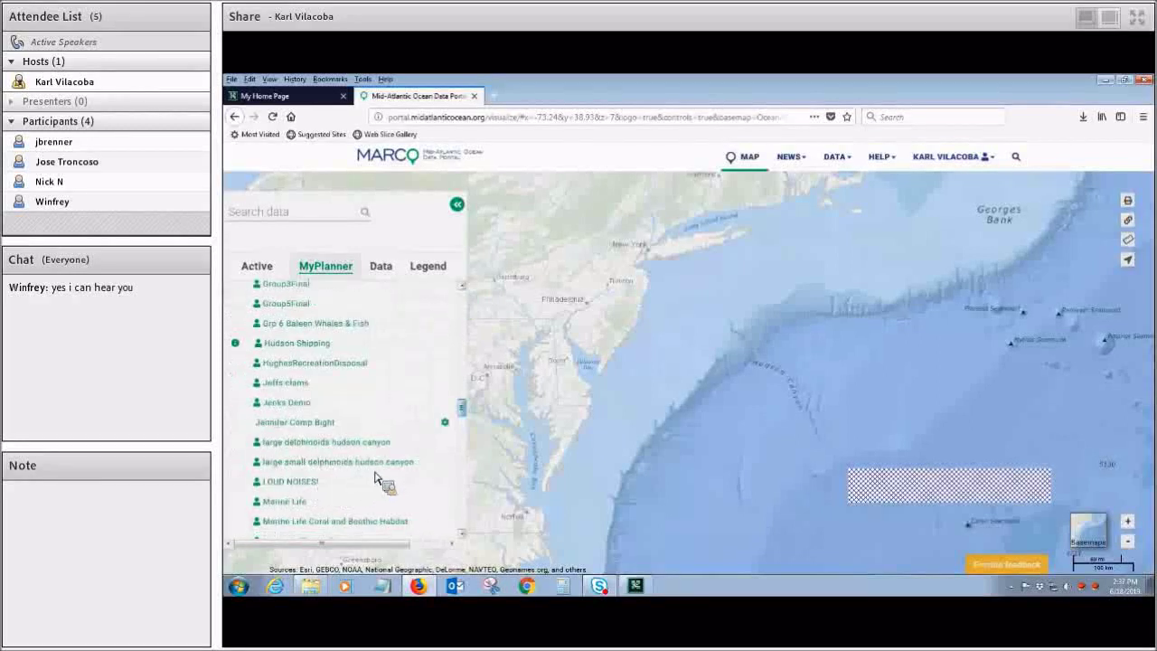
scroll(395, 473, down, 10)
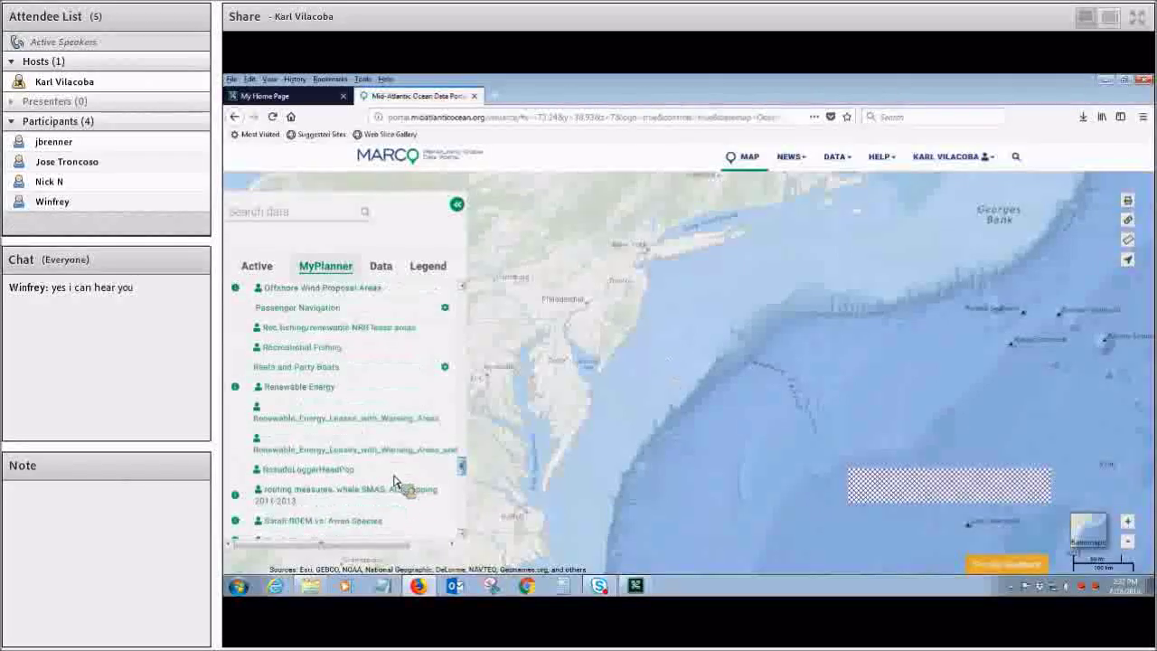
scroll(398, 488, down, 5)
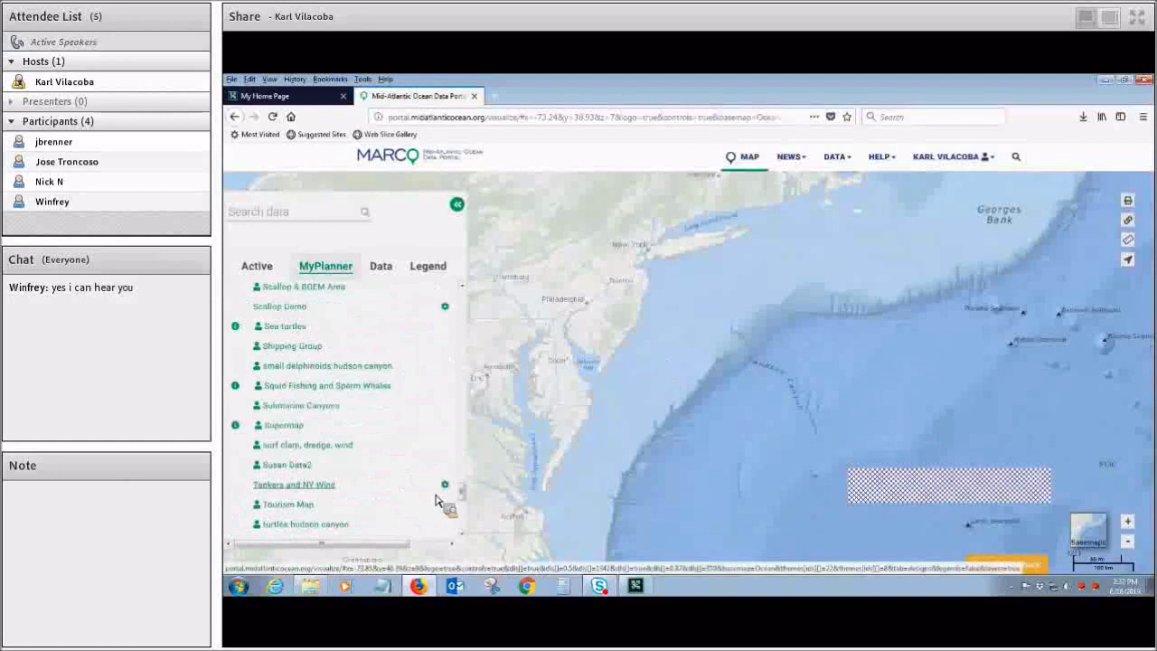
click(435, 497)
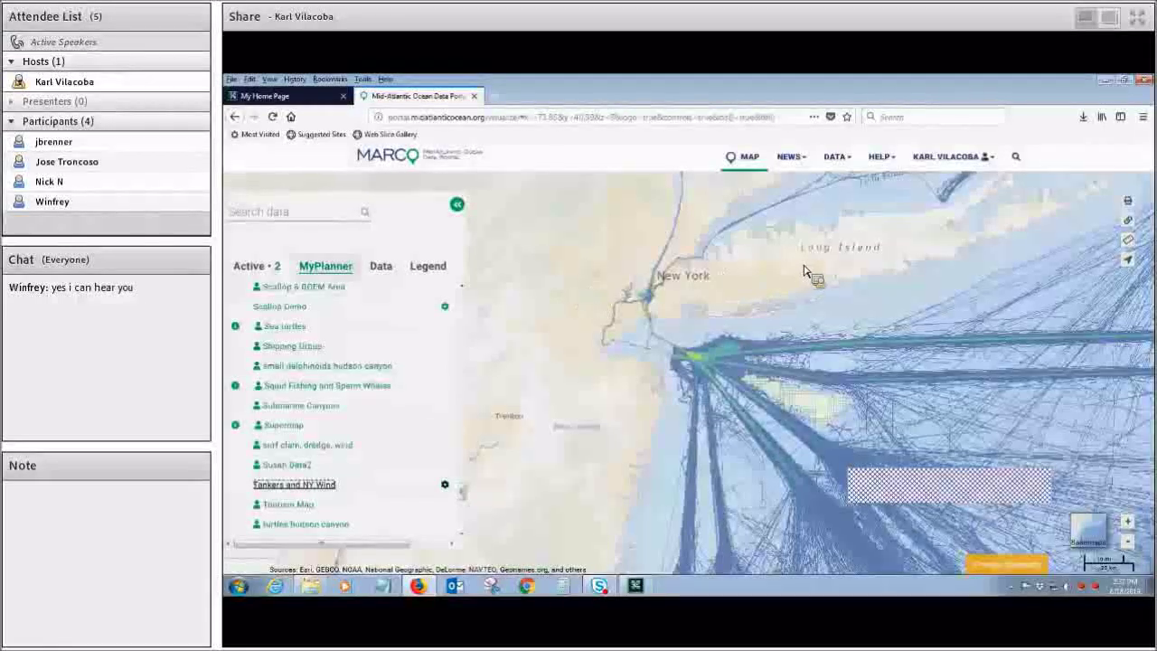
Share the Tankers and NY Wind bookmark with the Hudson Canyon map group
click(444, 485)
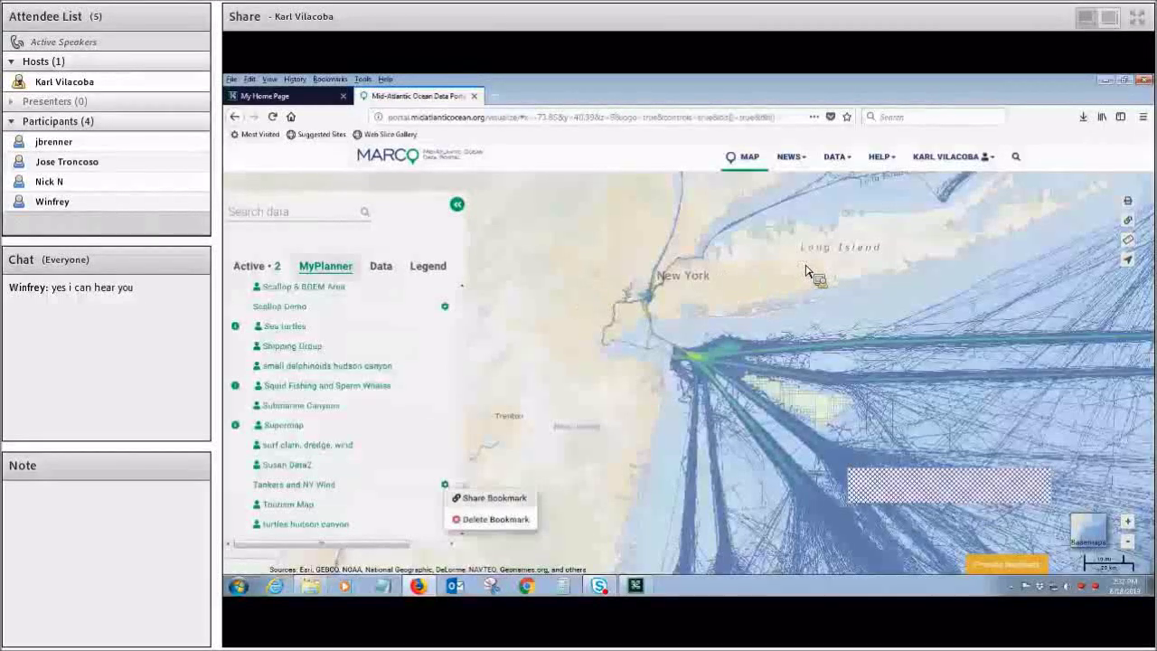
click(489, 497)
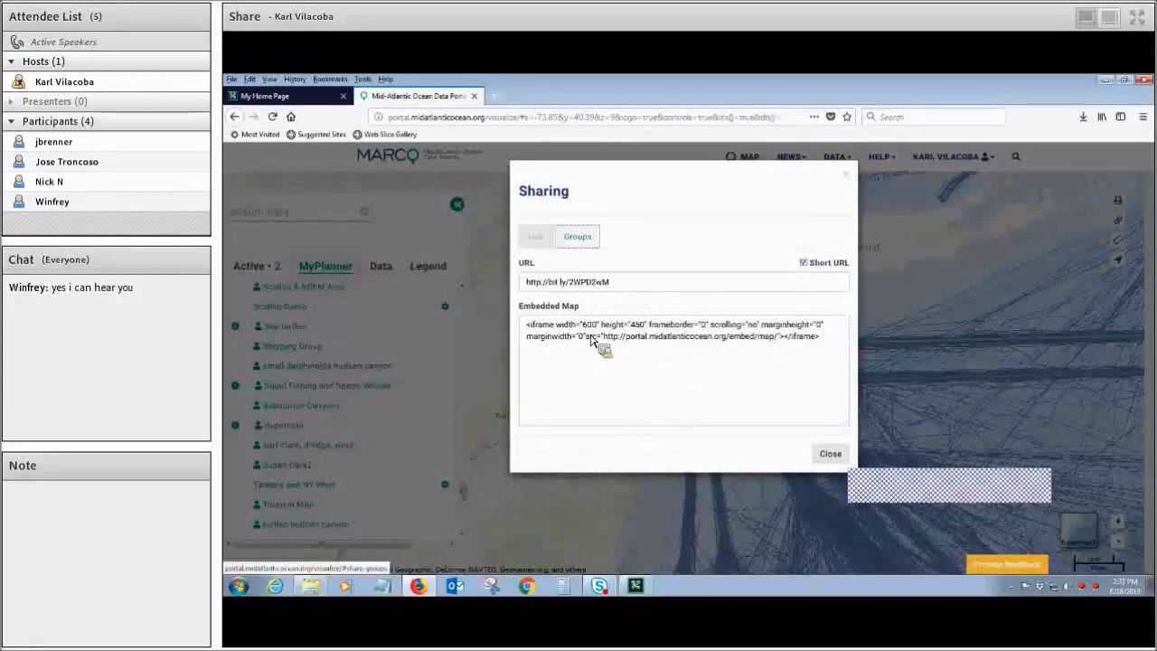
click(577, 236)
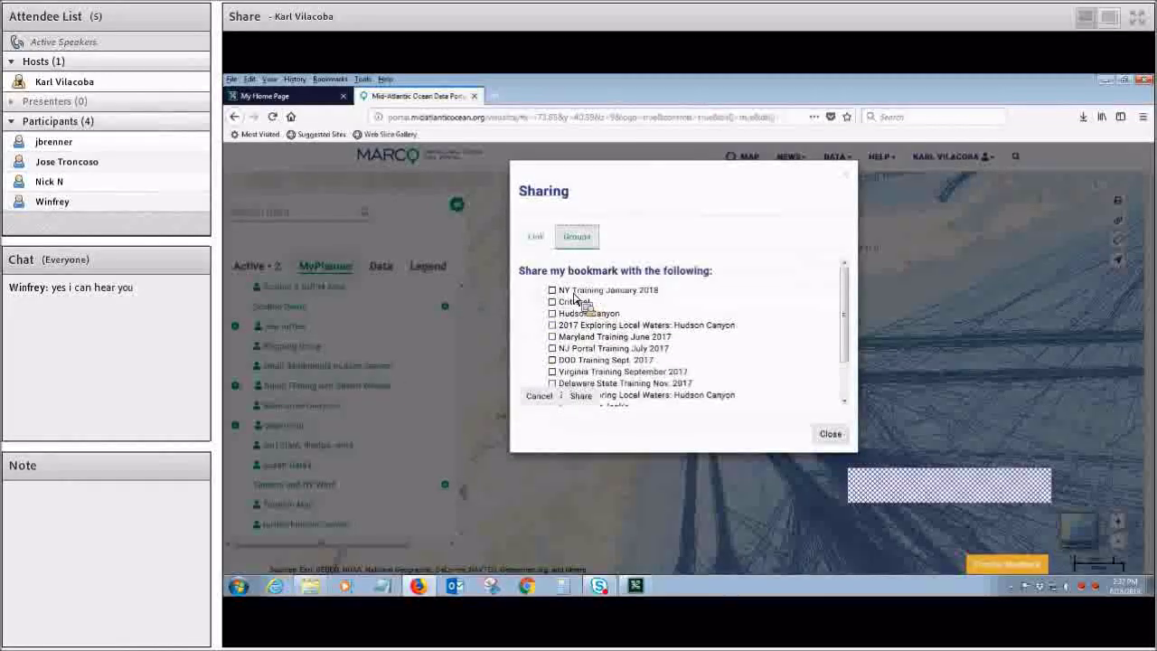
scroll(583, 305, down, 3)
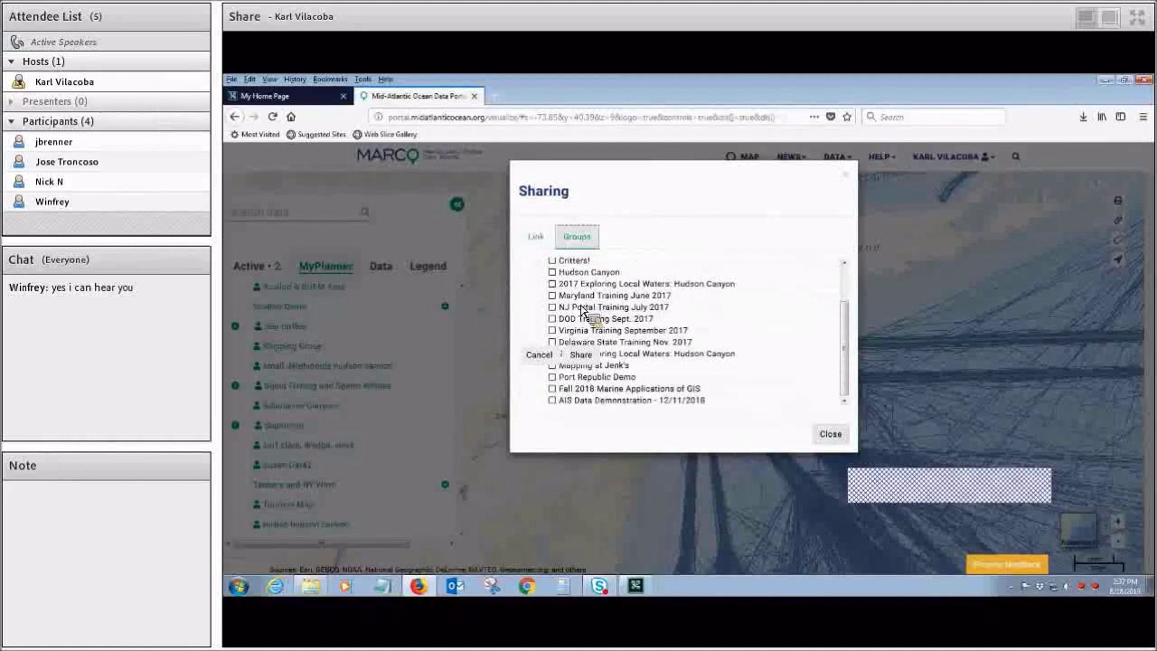
scroll(583, 321, up, 3)
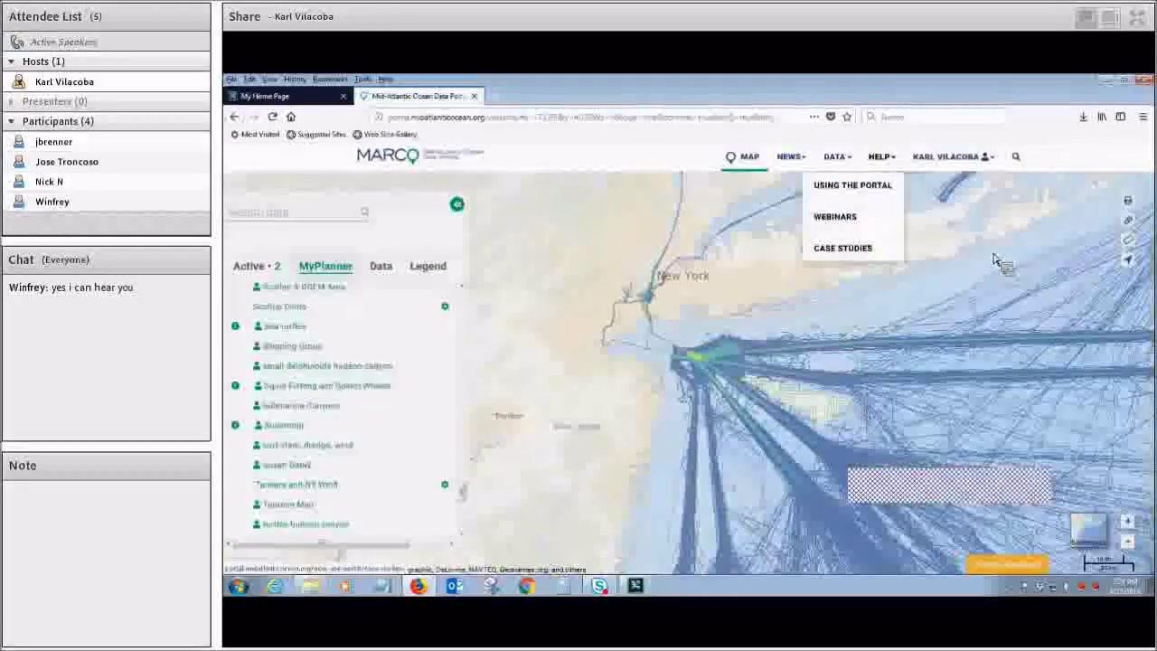
Open the Hudson Canyon group from the map groups list and browse its members and shared items
click(842, 247)
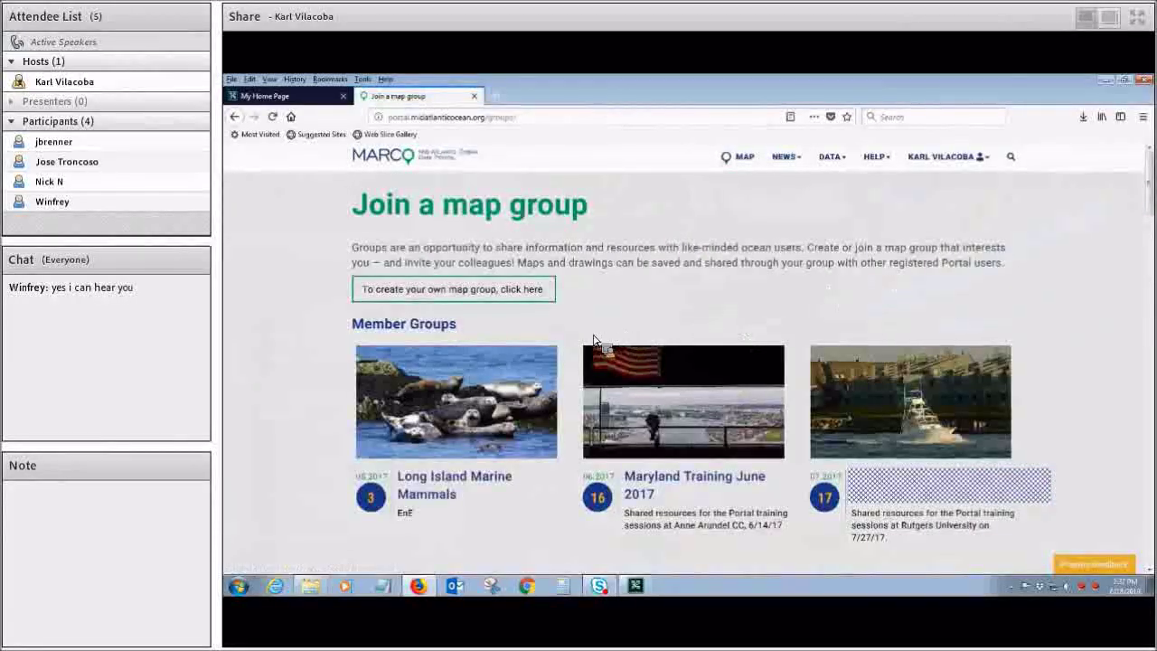
scroll(450, 406, down, 3)
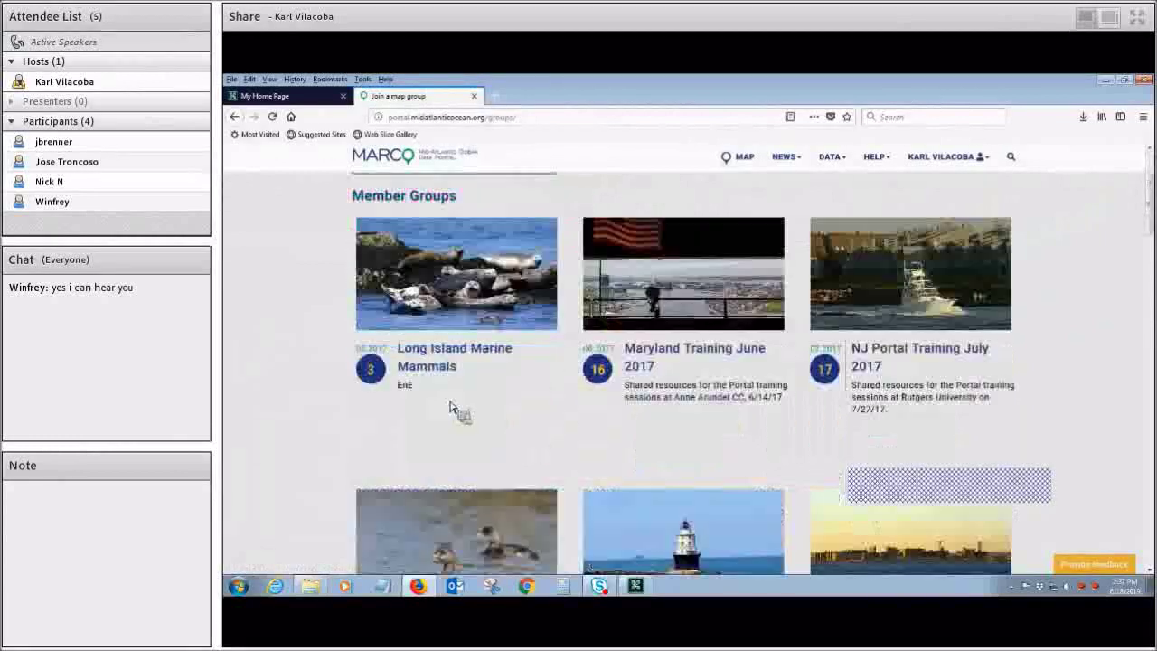
scroll(813, 292, down, 10)
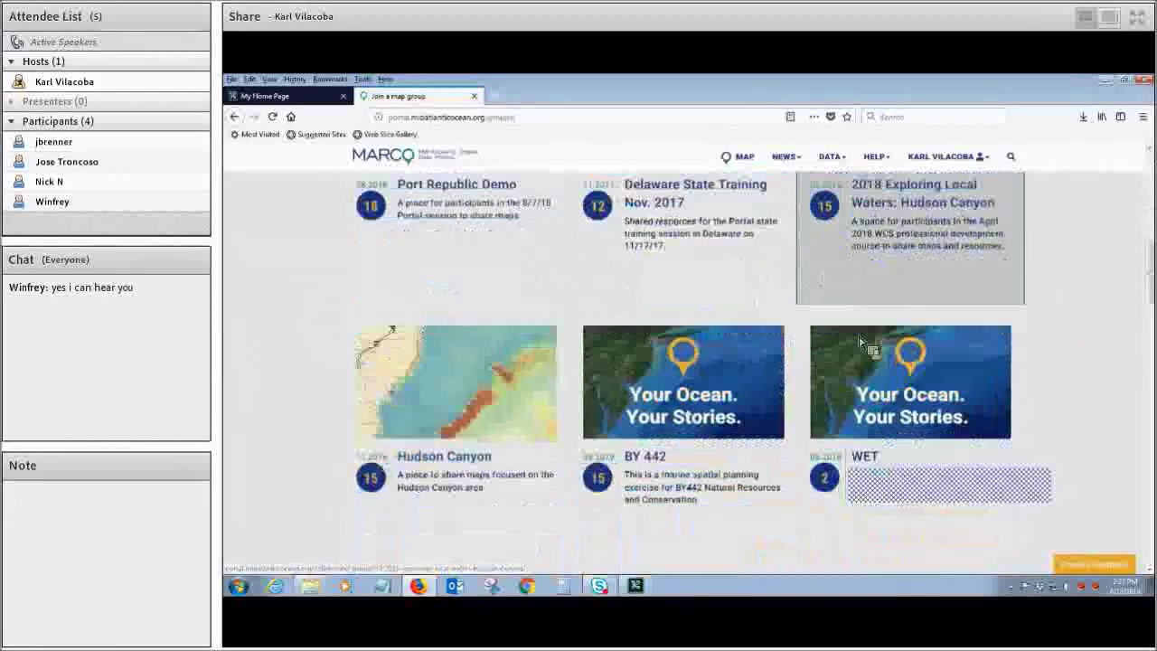
click(553, 452)
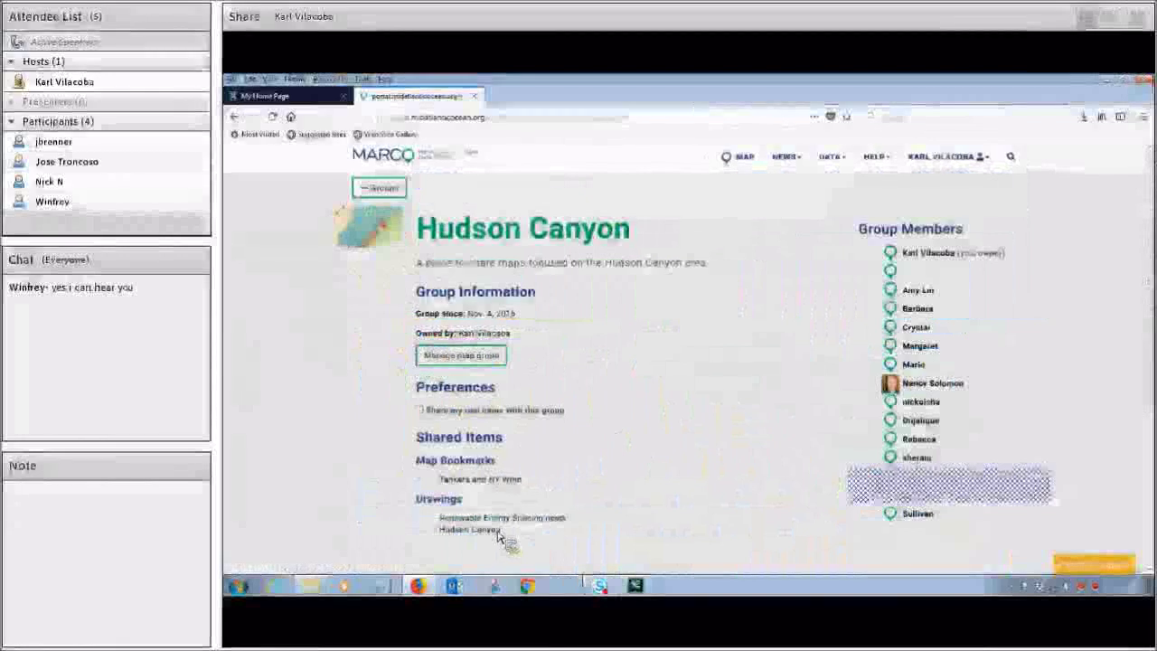
scroll(803, 416, down, 3)
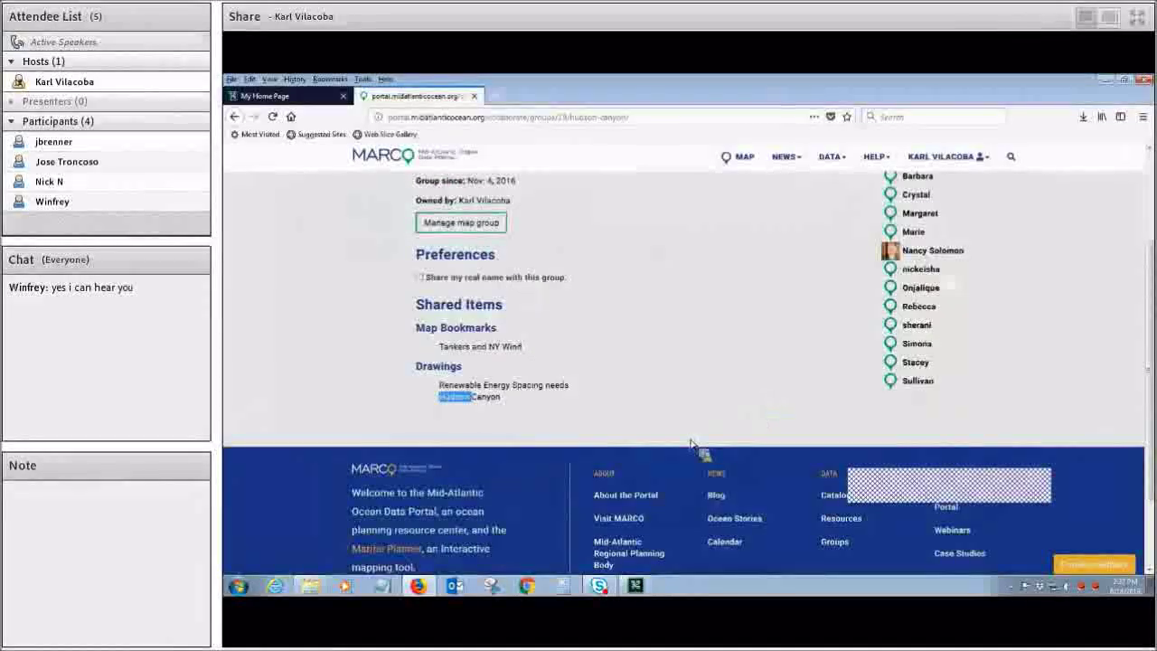
scroll(644, 346, up, 3)
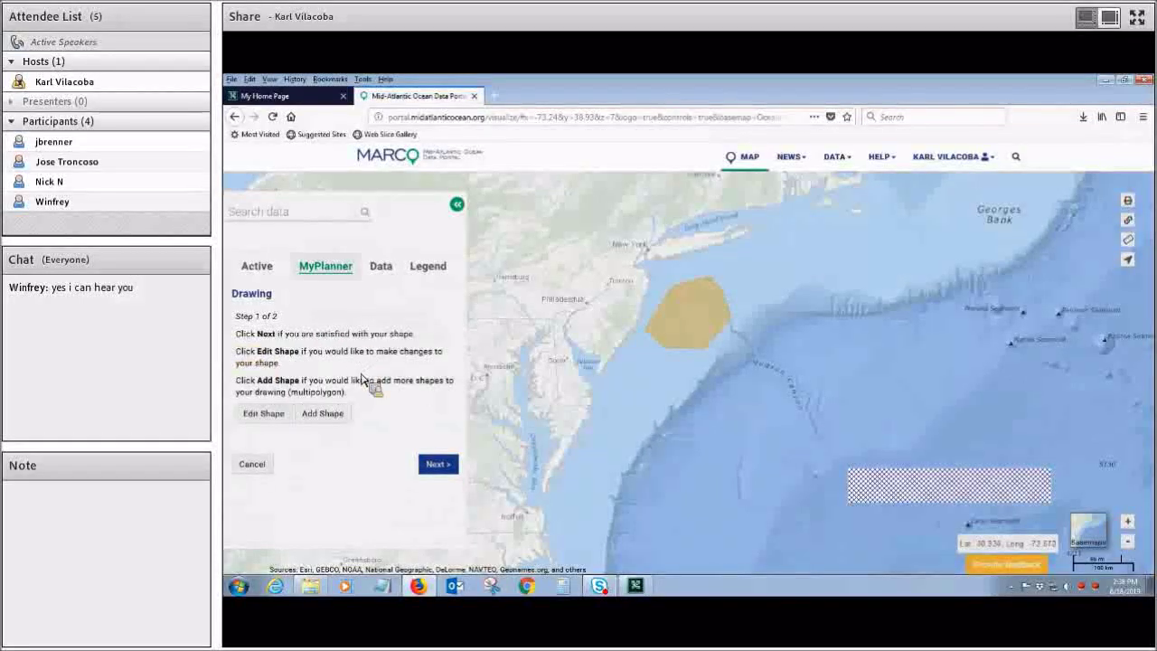
Accept the tan polygon off New Jersey and move the Drawing form to step 2 of 2
click(445, 468)
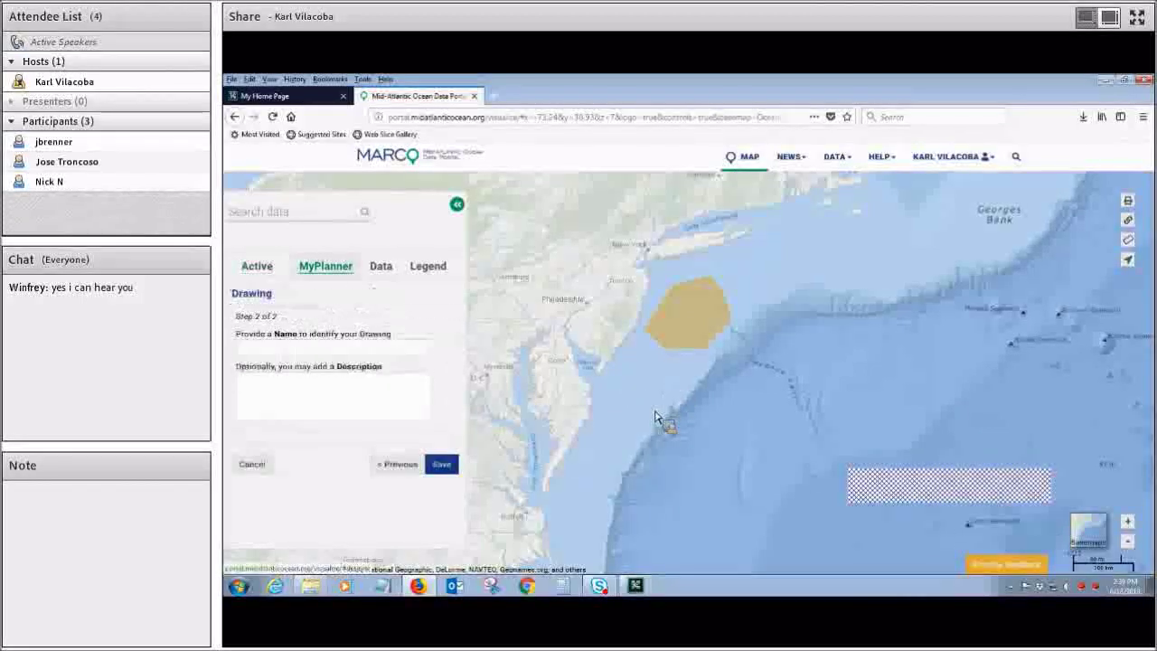
Reload the portal with F5, discarding the unfinished polygon drawing
key(F5)
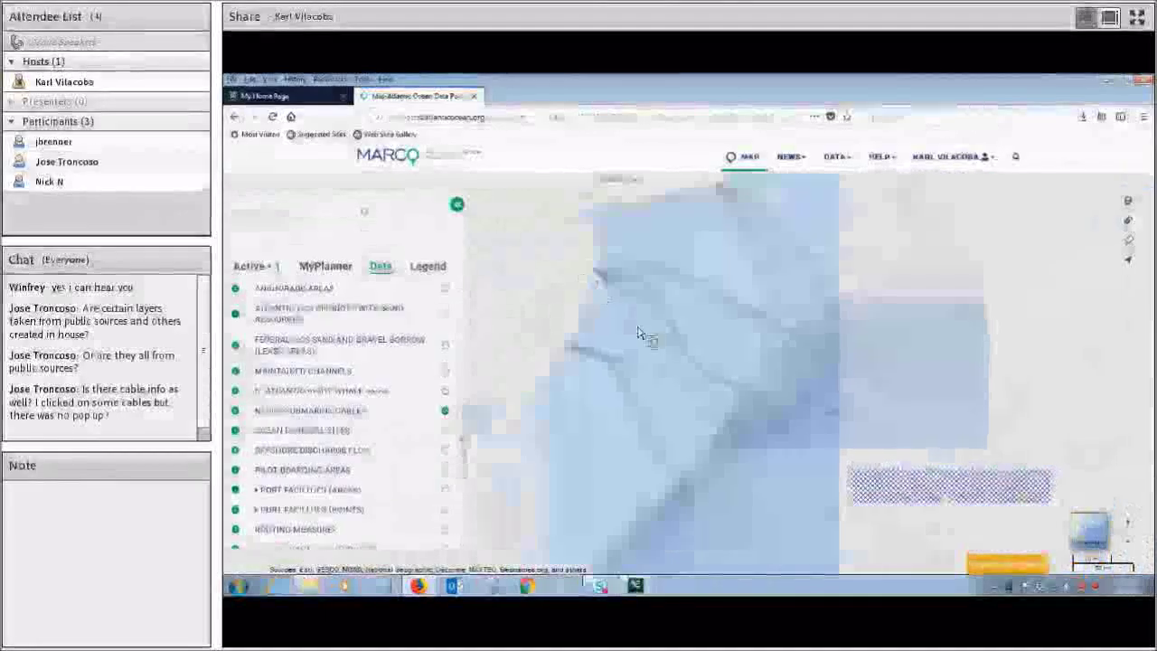
Show the Legend with the NASCA Submarine Cables in-service and out-of-service symbols
scroll(663, 354, up, 2)
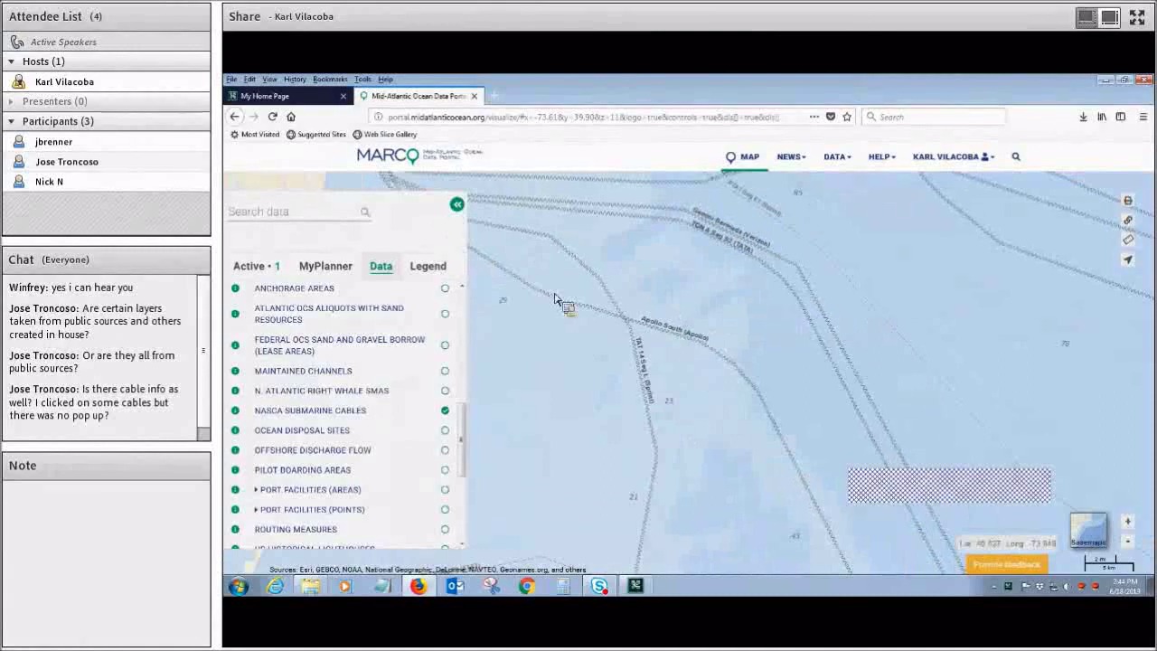
click(428, 266)
scroll(630, 336, down, 1)
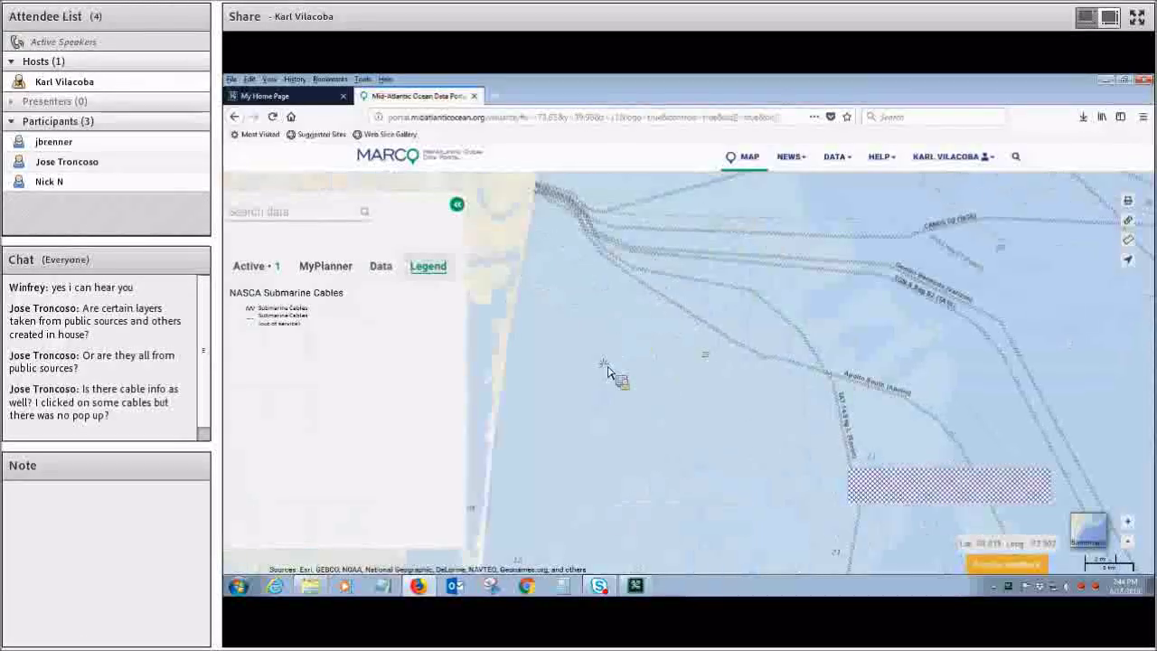
scroll(685, 319, up, 2)
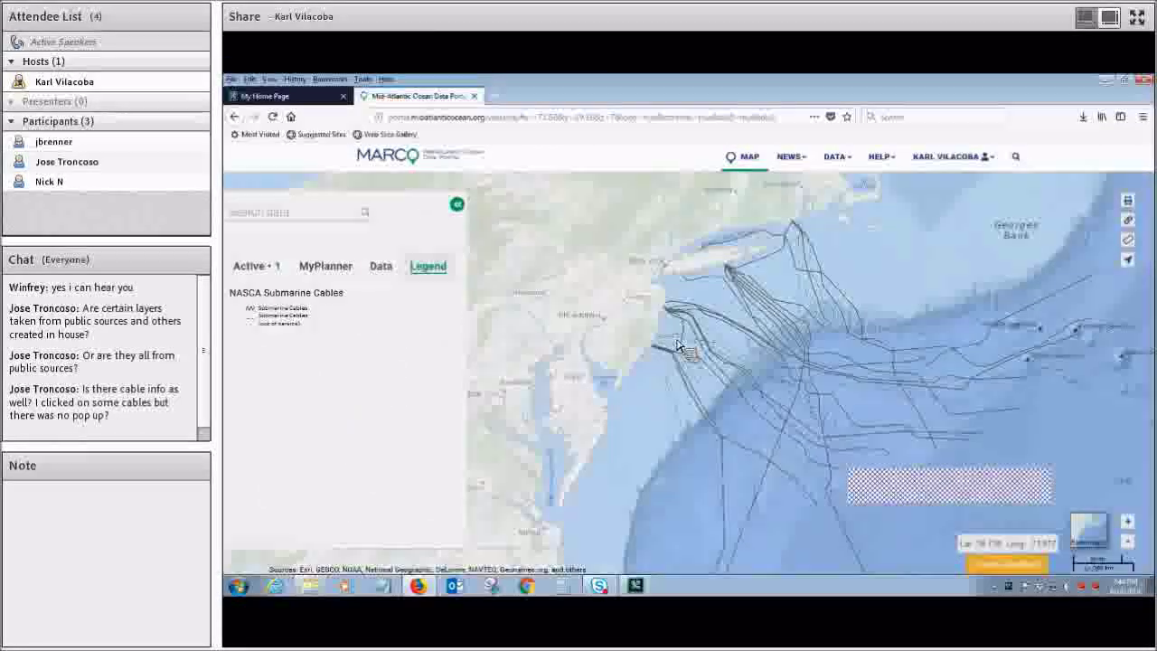
Zoom and pan along the coast to examine the cable routes reaching New Jersey
scroll(672, 349, up, 1)
scroll(624, 332, up, 3)
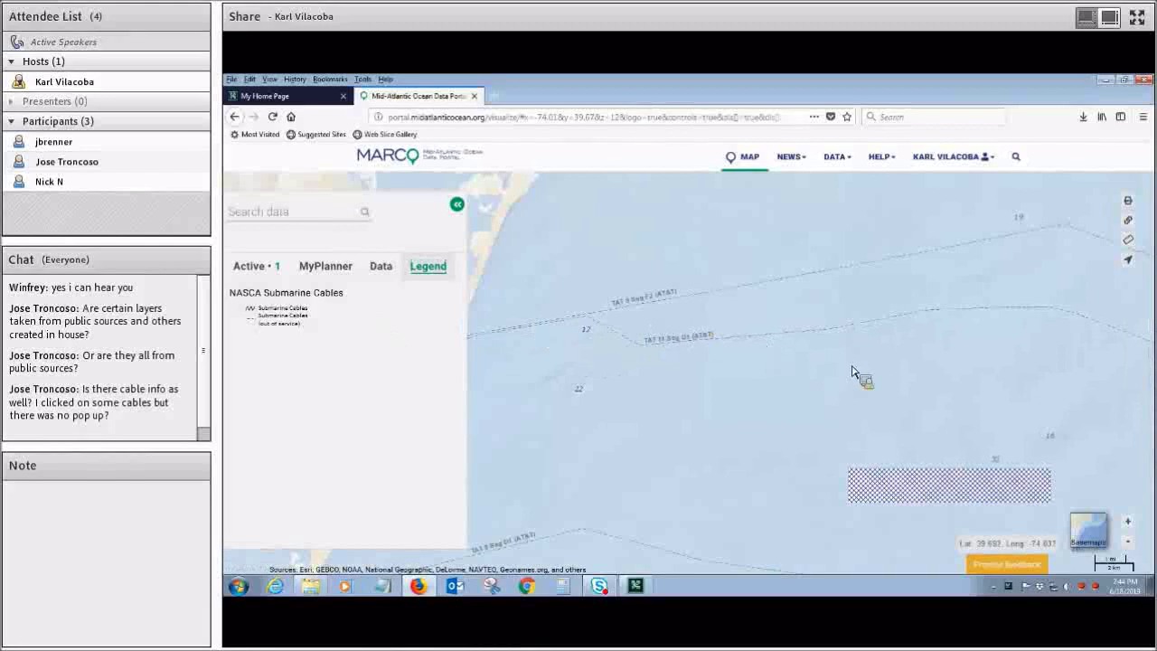
scroll(750, 324, up, 1)
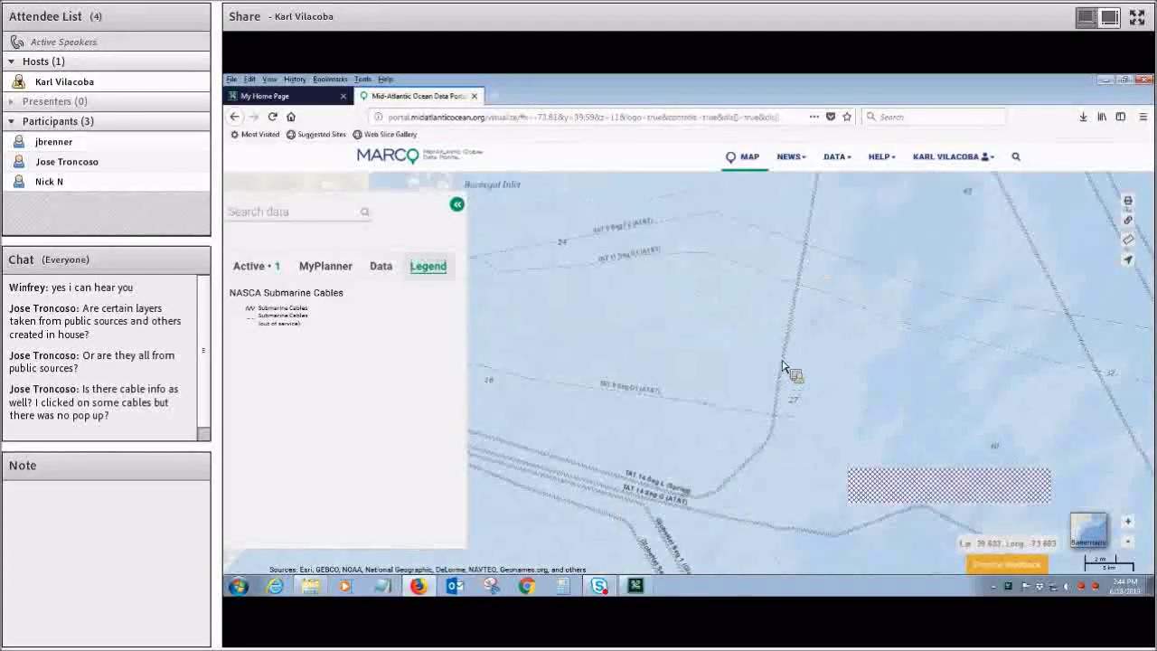
scroll(786, 394, up, 1)
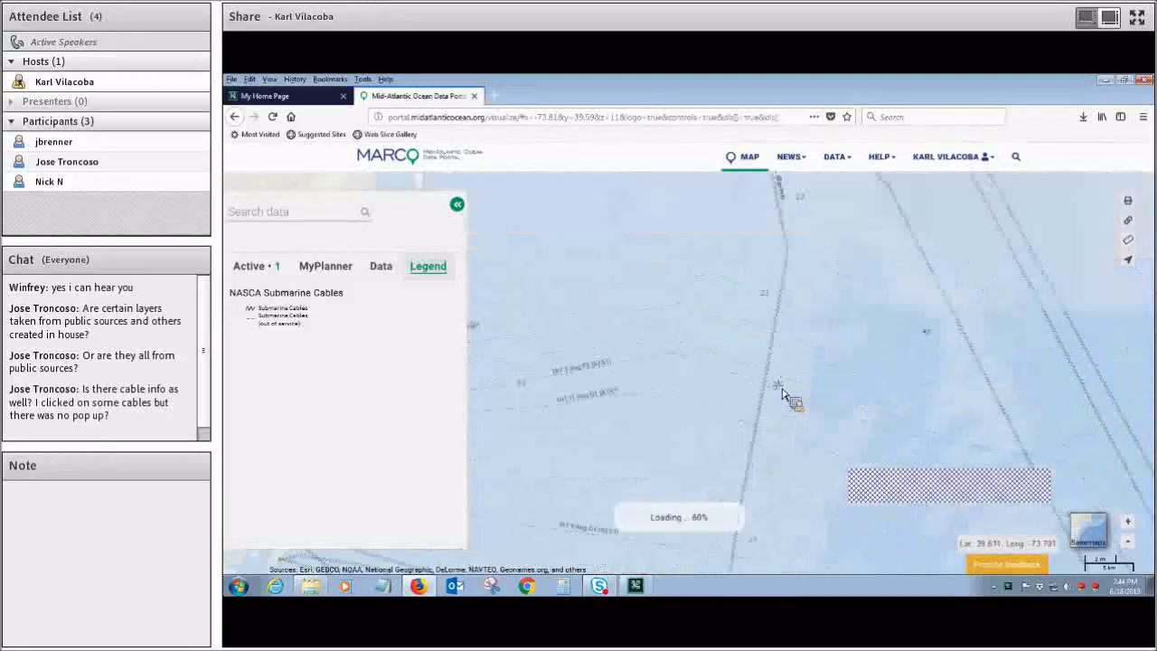
drag(769, 300, 751, 474)
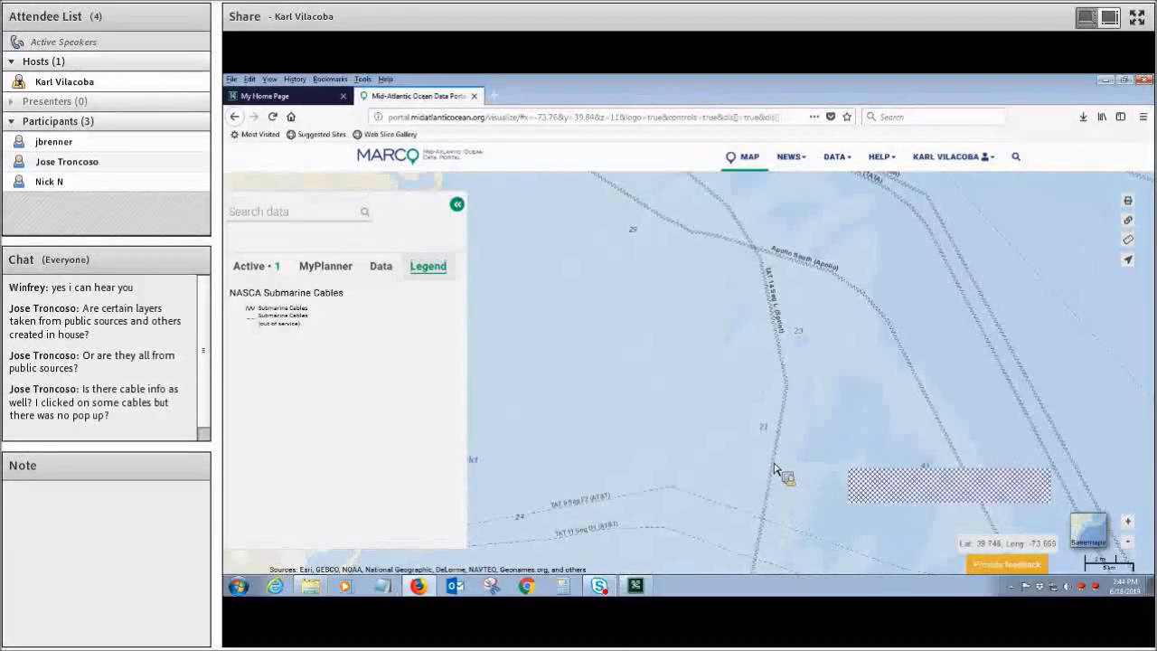
scroll(775, 436, up, 1)
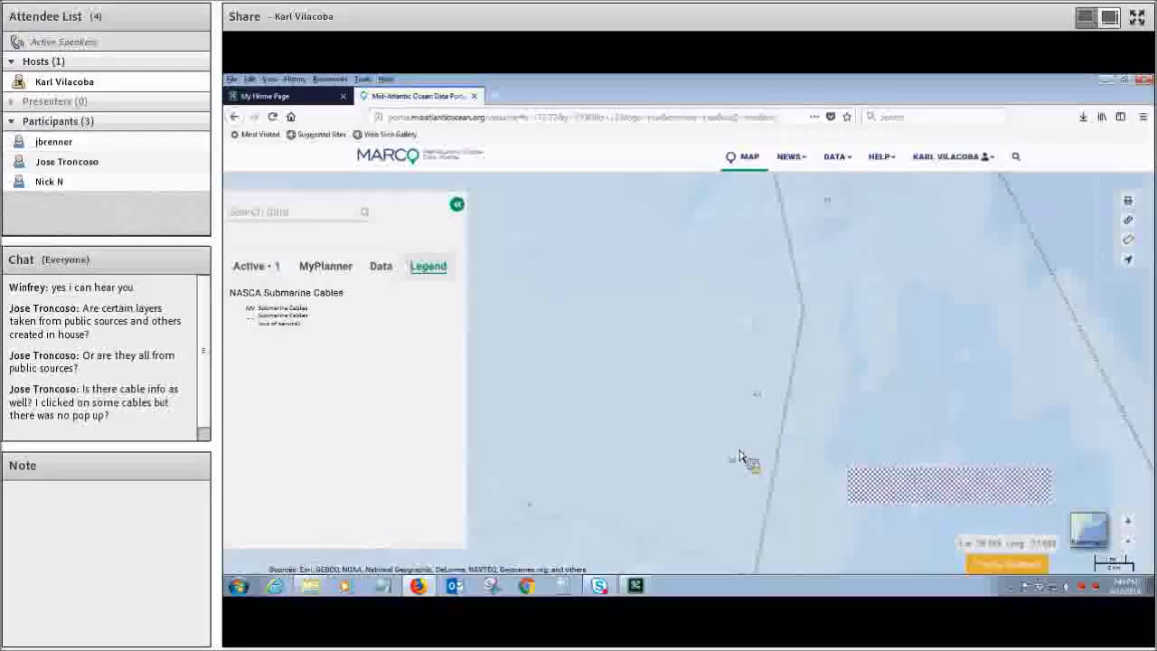
scroll(657, 360, down, 1)
scroll(624, 392, down, 1)
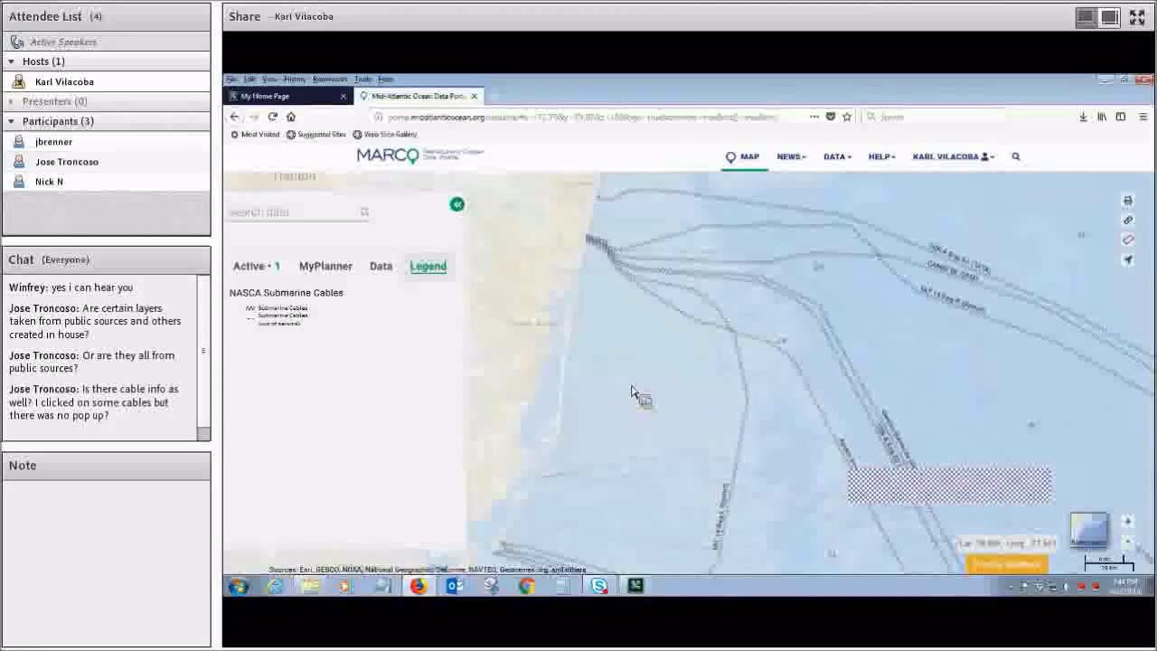
scroll(633, 404, down, 1)
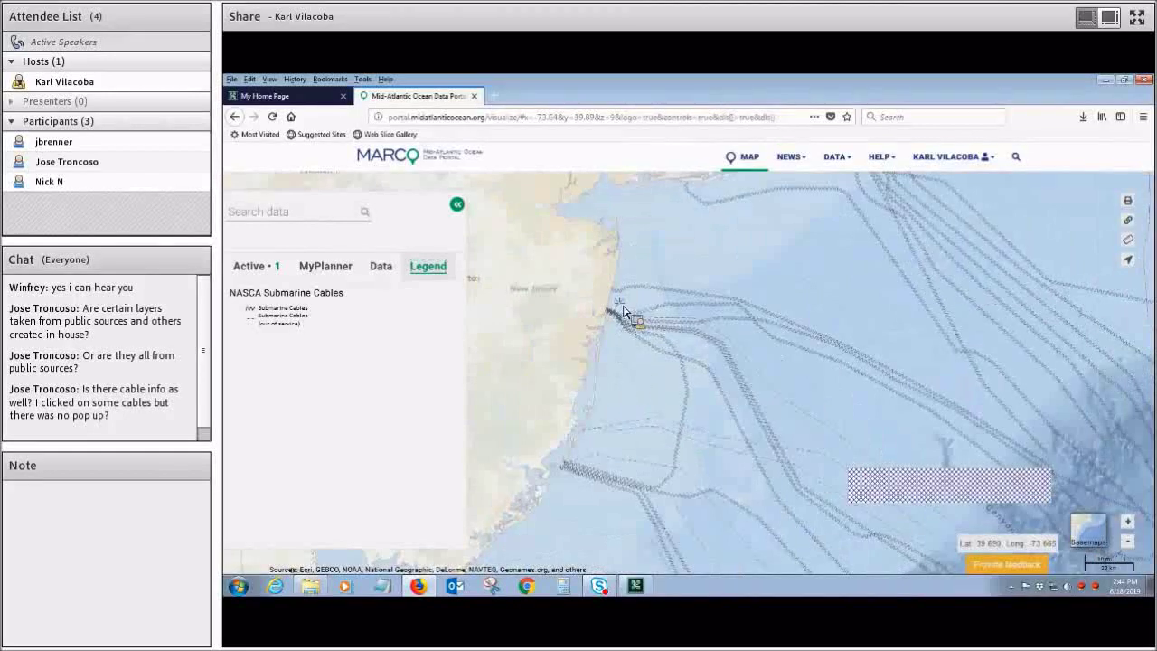
key(Down)
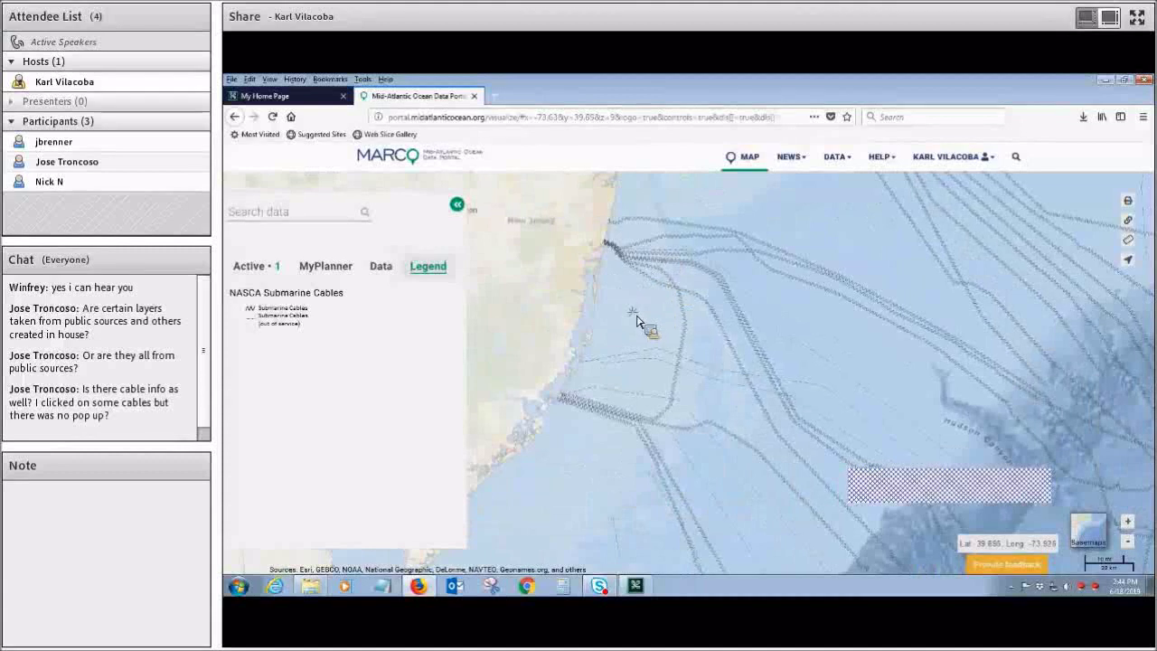
key(Up)
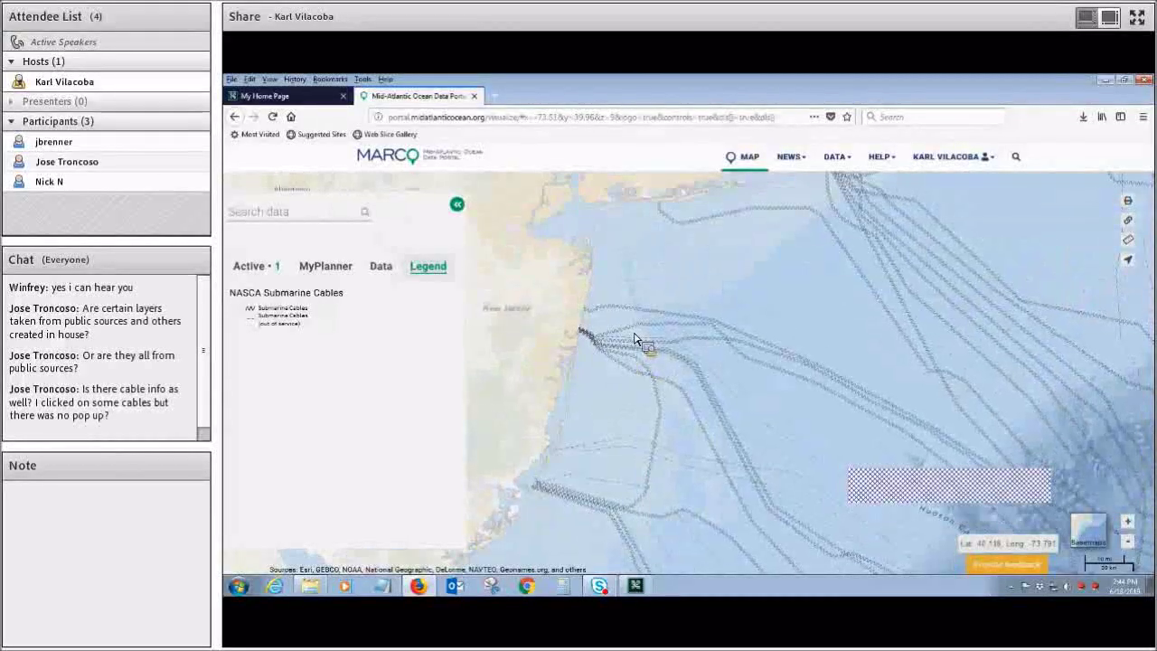
Bring up the basemap choices and pan the map to the coast near Fire Island Inlet
click(1084, 534)
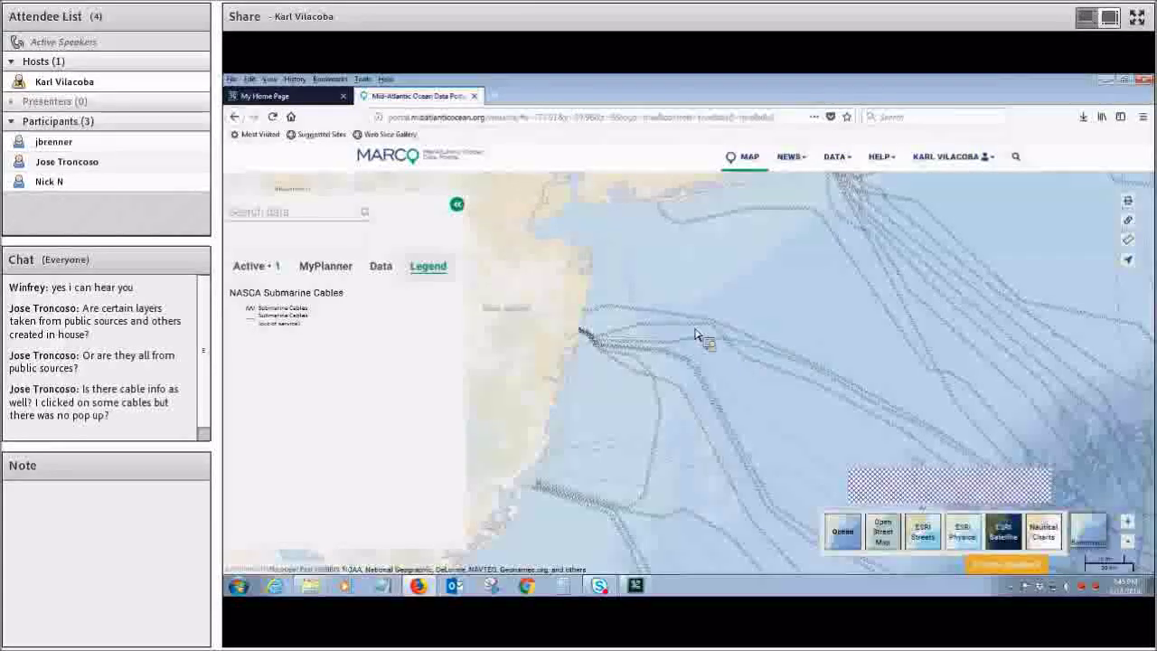
scroll(686, 326, up, 2)
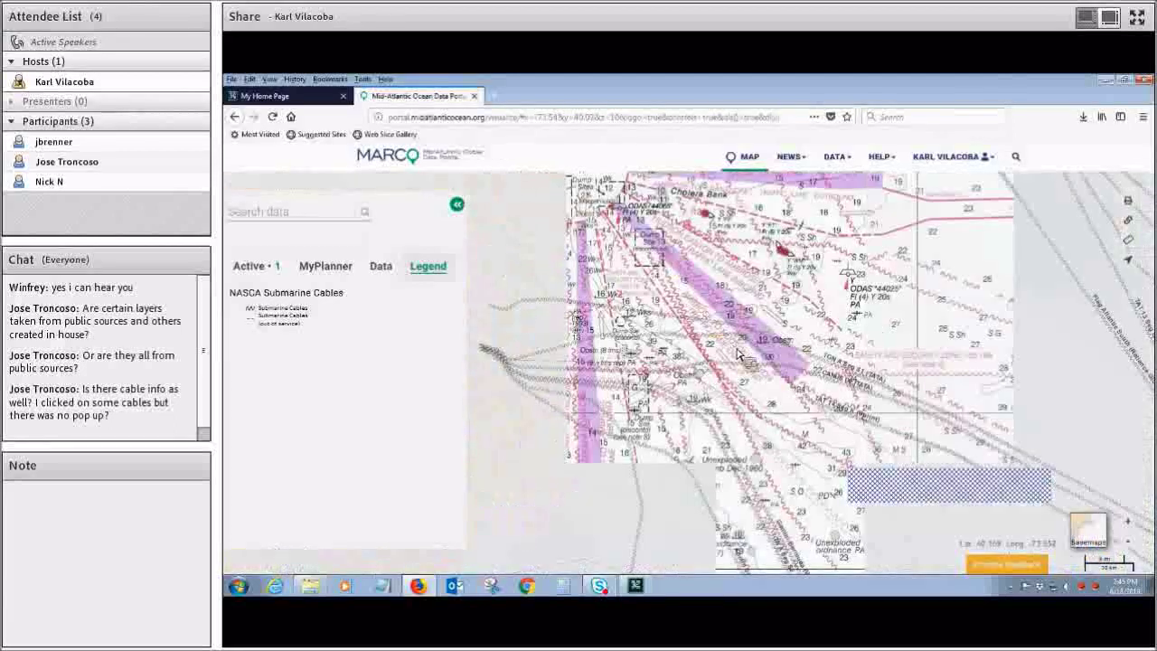
drag(737, 353, 791, 470)
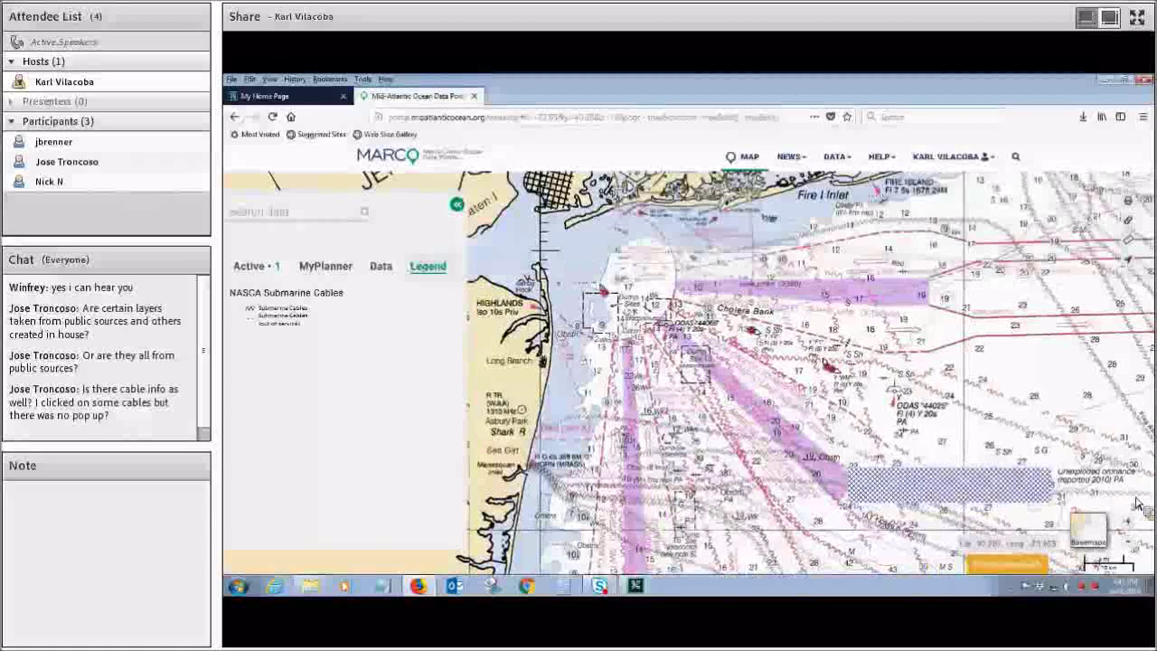
click(1088, 529)
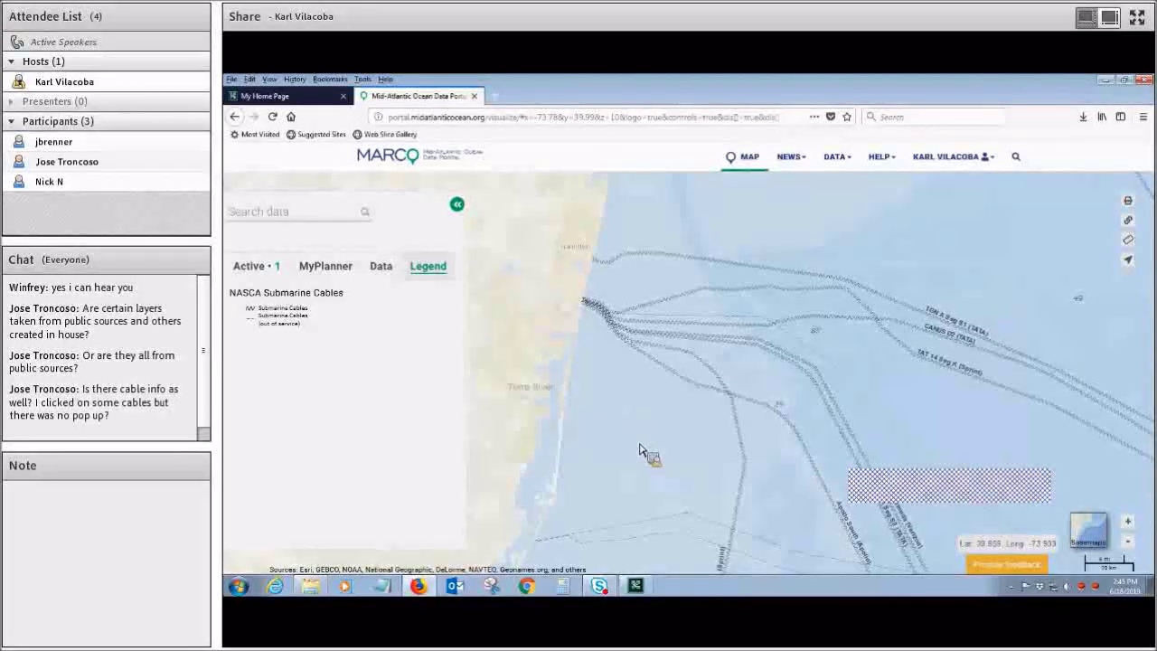
scroll(633, 380, down, 1)
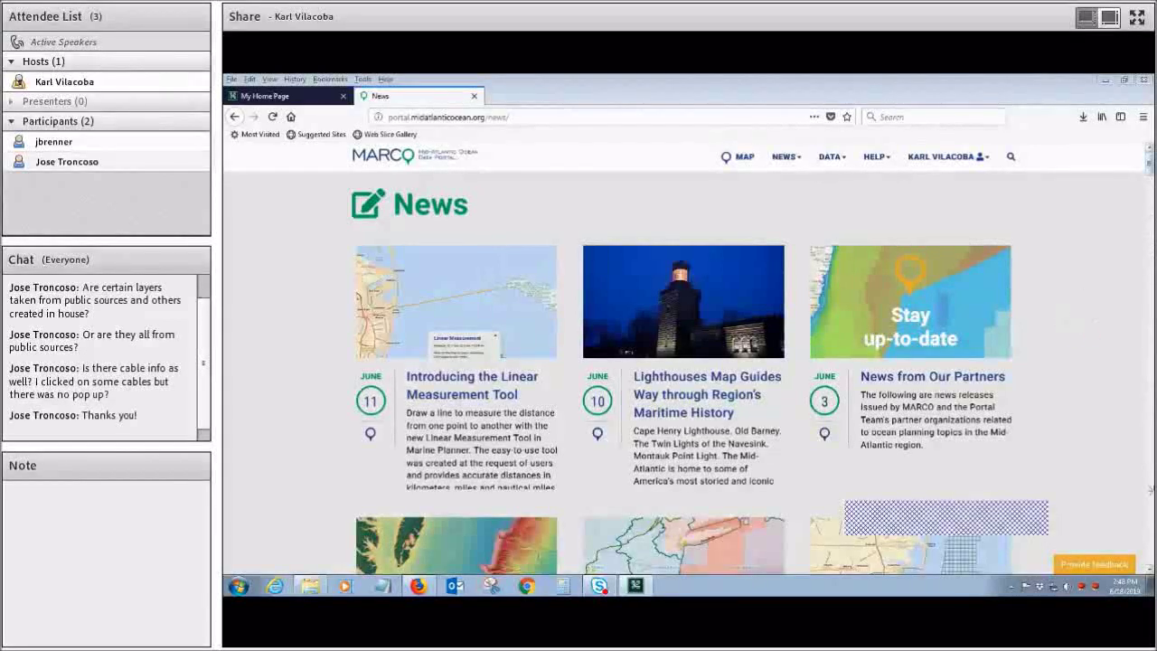
Scroll the News page down to older posts like NOAA's coastal leadership dialogue
scroll(577, 404, down, 10)
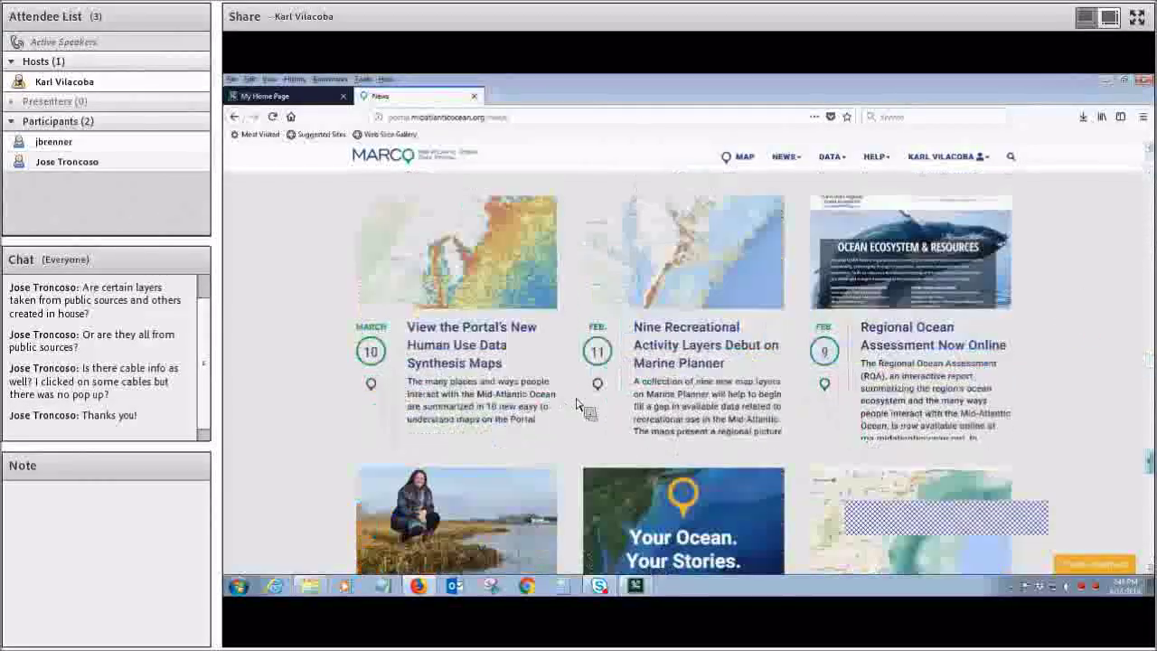
scroll(577, 404, down, 10)
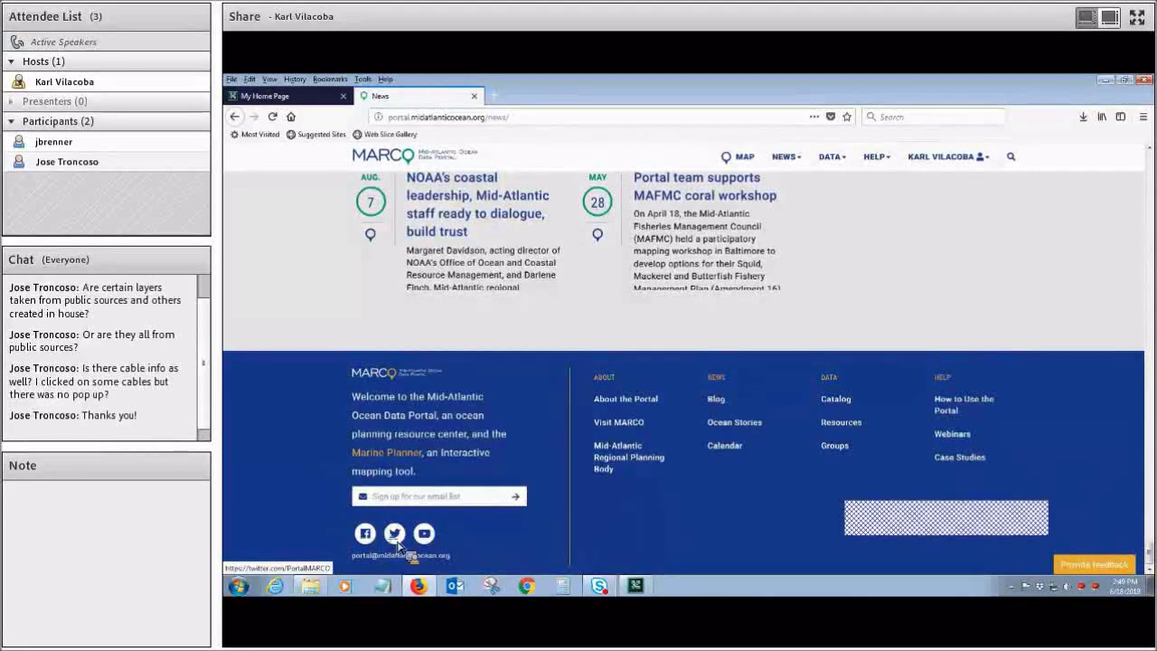
click(395, 535)
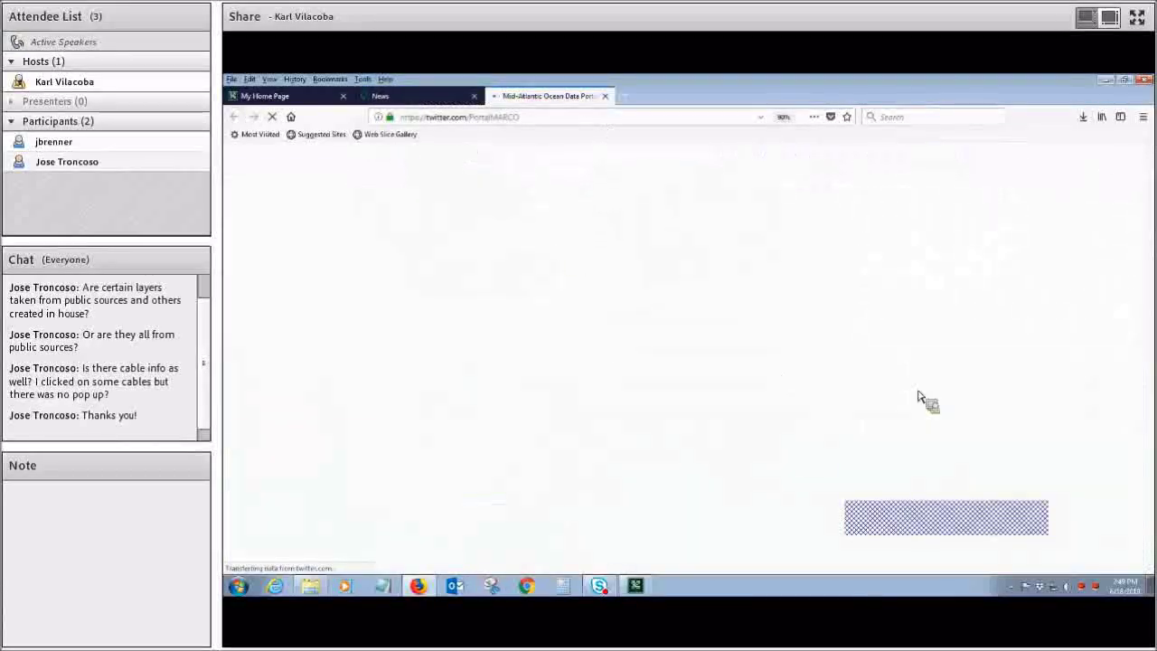
scroll(717, 407, down, 2)
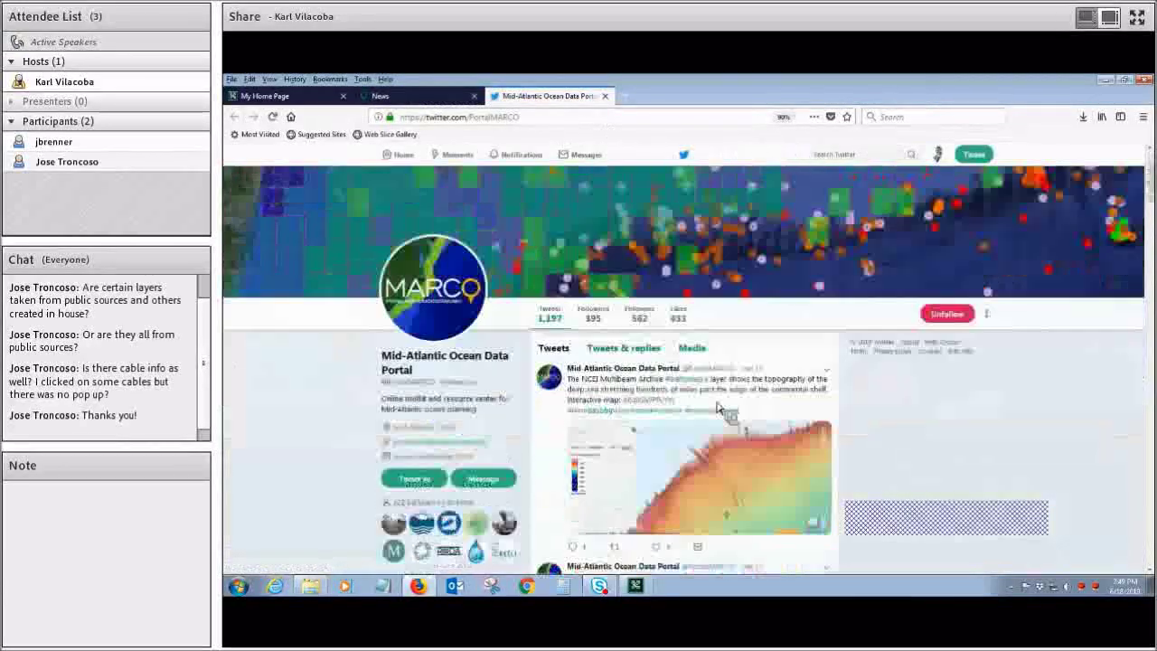
scroll(716, 407, down, 2)
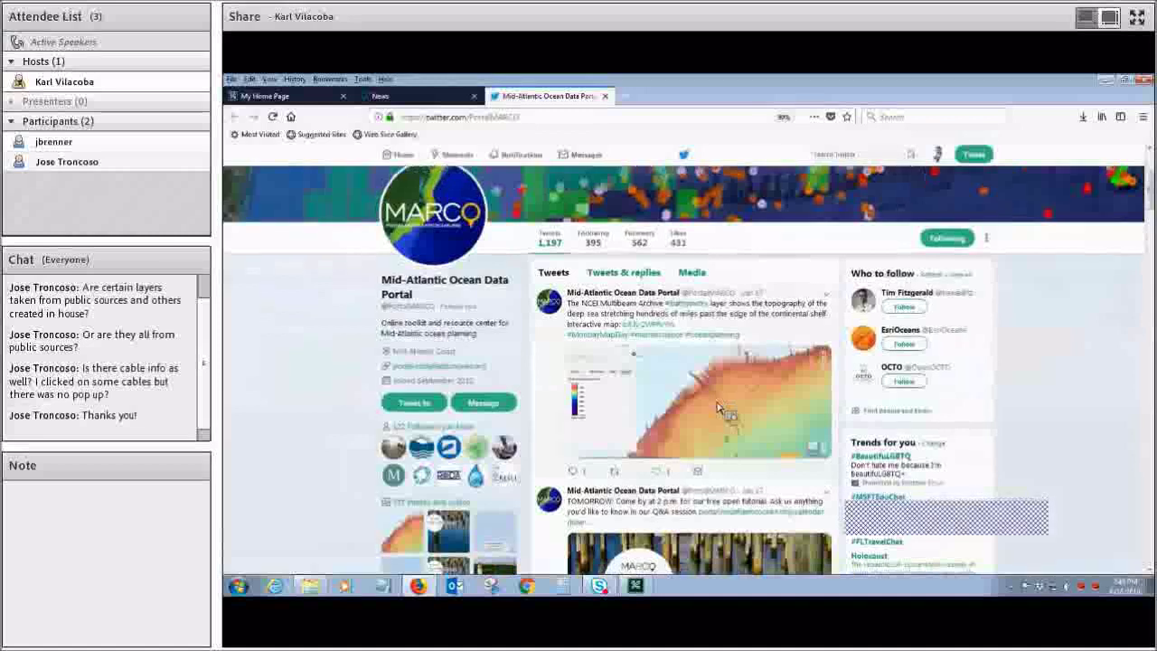
scroll(800, 387, down, 5)
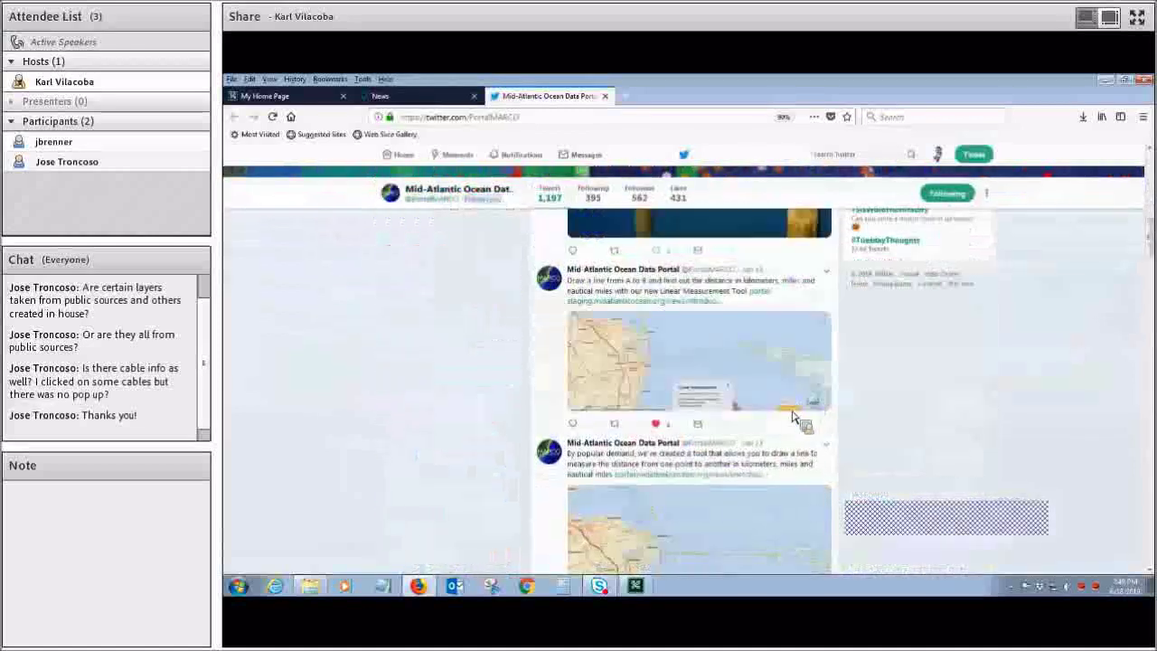
scroll(792, 411, down, 1)
scroll(793, 423, down, 1)
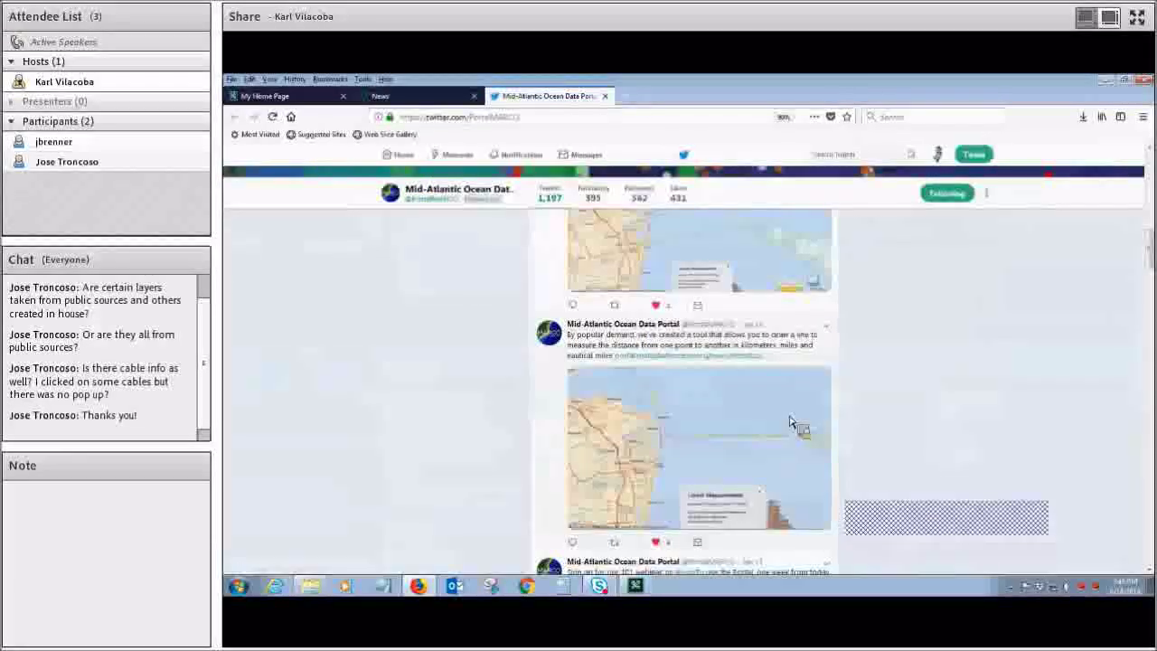
scroll(800, 424, down, 2)
scroll(883, 403, down, 3)
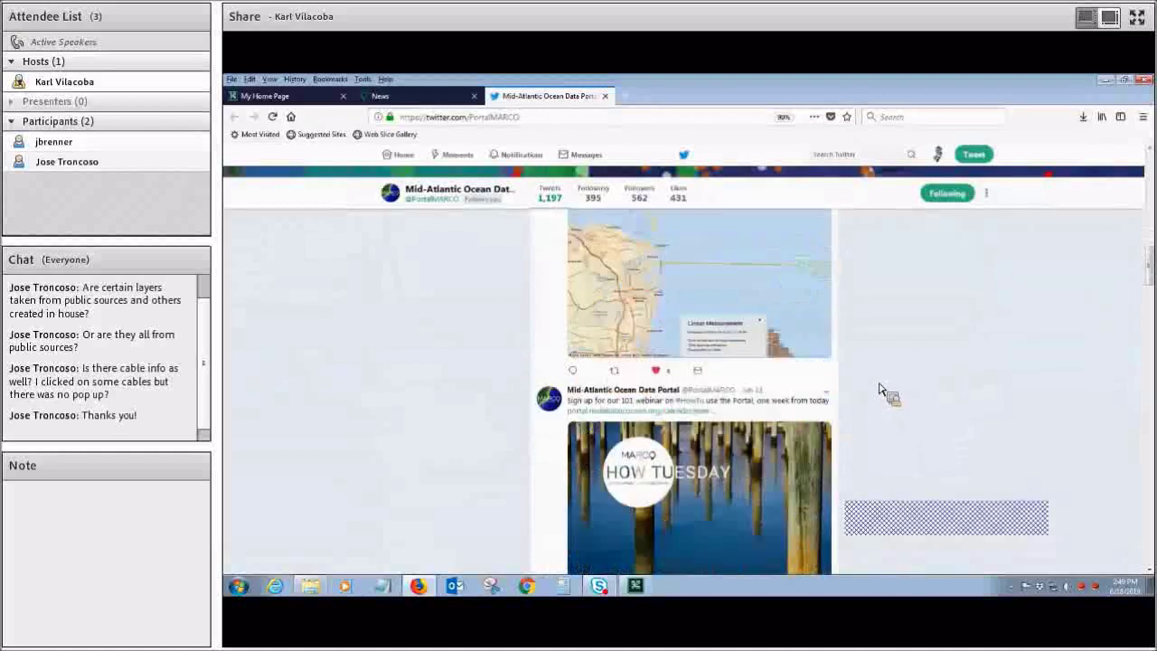
click(1149, 187)
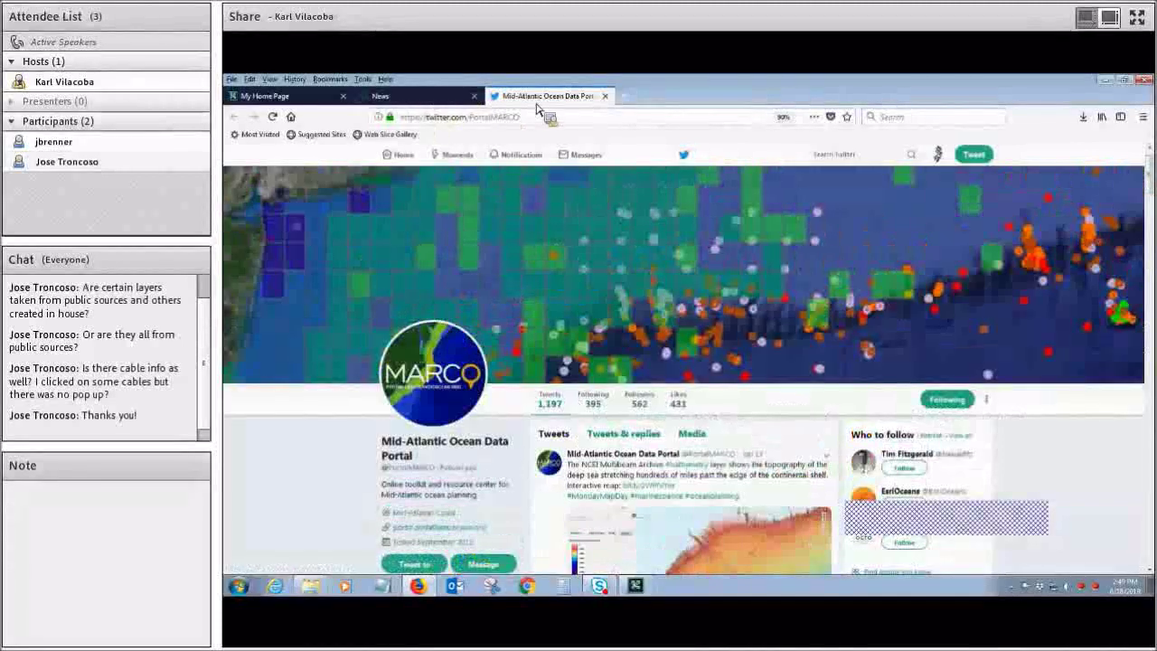
Close the Twitter tab and scroll the News page back up to its top
key(ctrl+w)
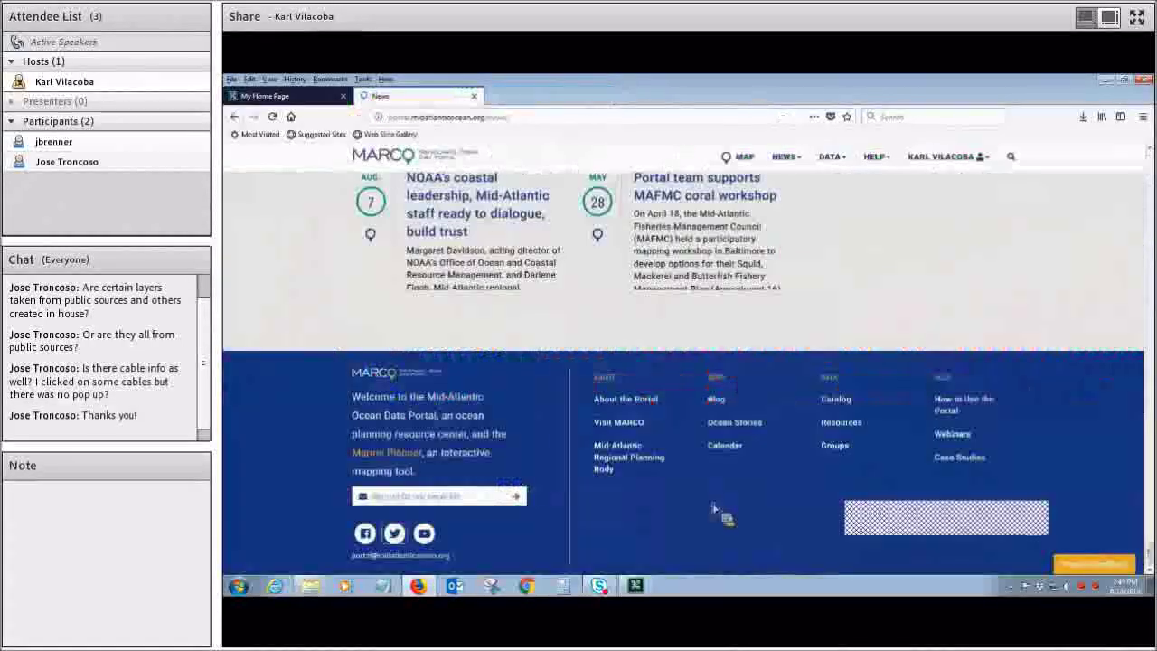
scroll(757, 511, up, 3)
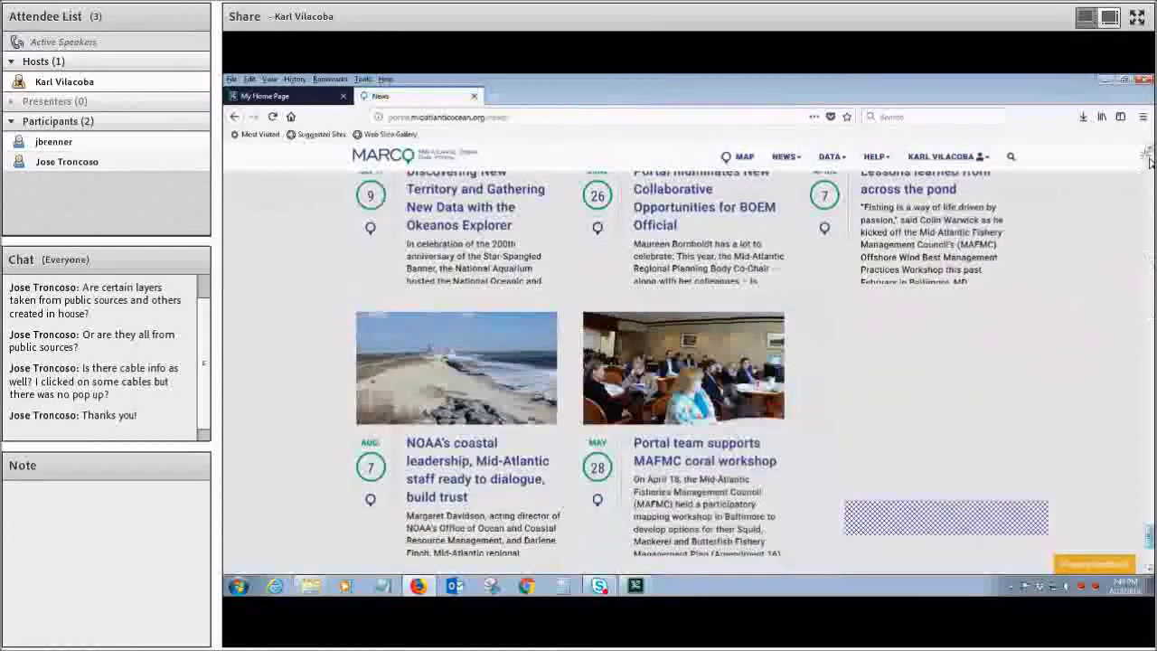
scroll(720, 417, up, 3)
scroll(721, 418, up, 9)
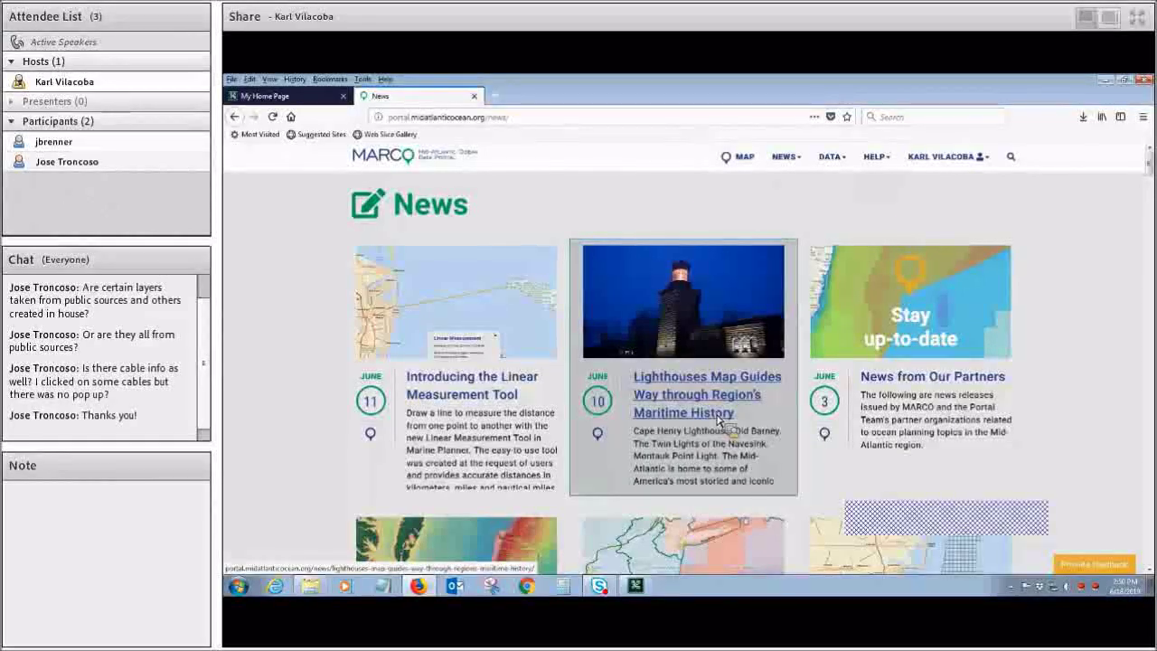
Load midatlanticocean.org in a new Firefox tab by typing 'mida' in the address bar
click(495, 96)
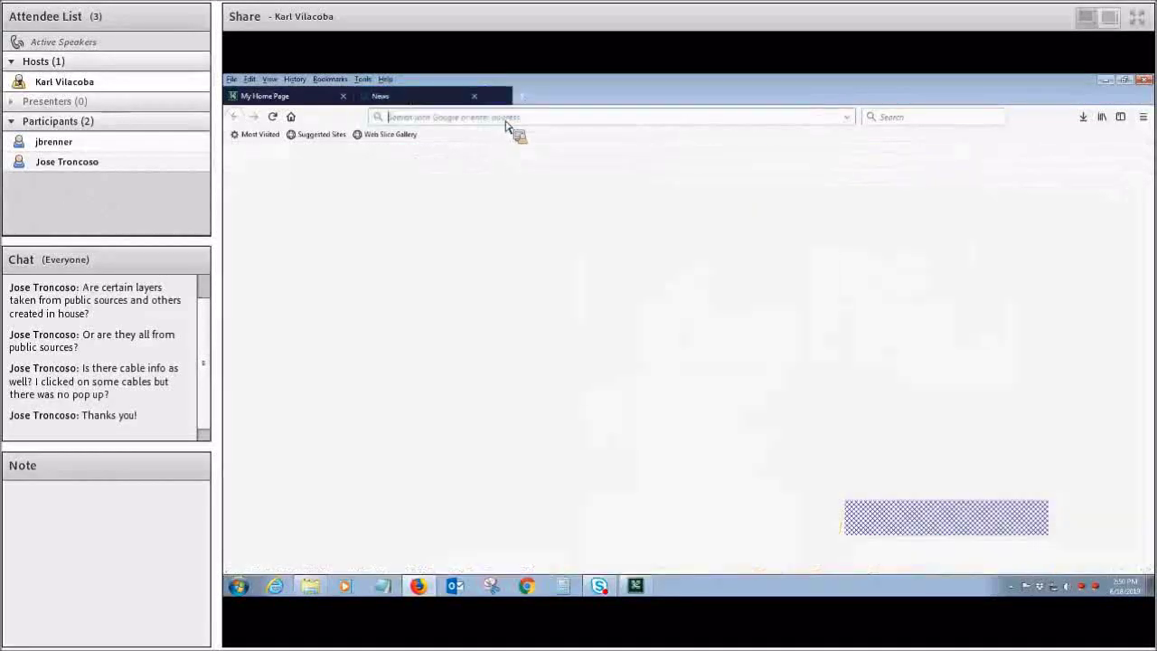
text(m)
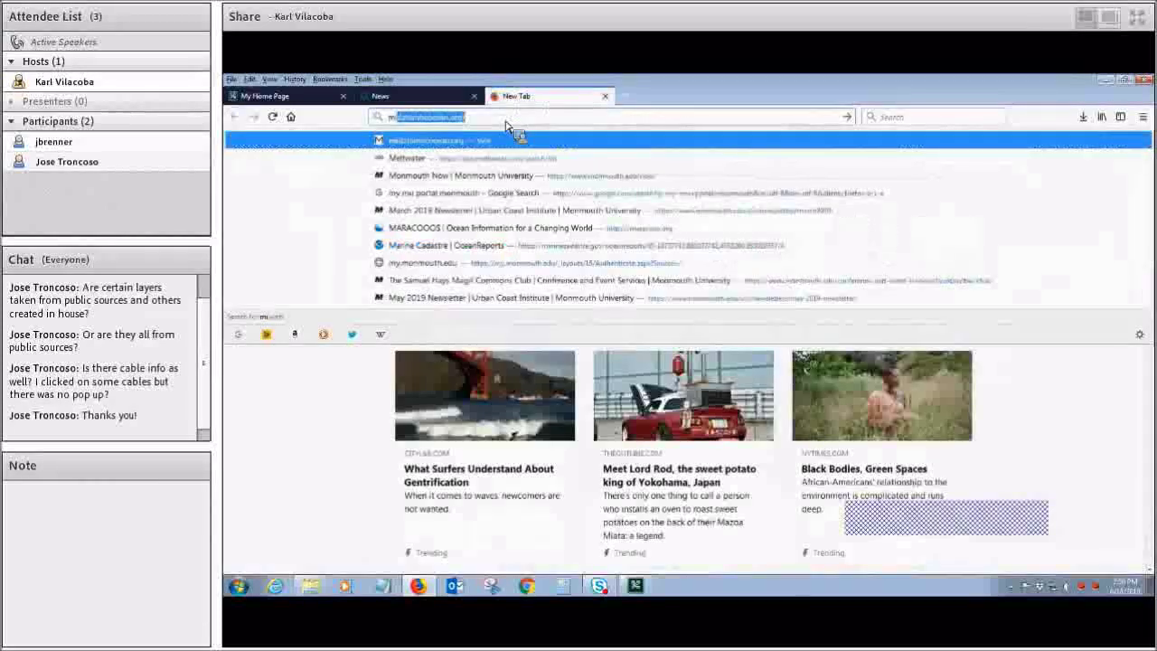
text(ida)
key(Return)
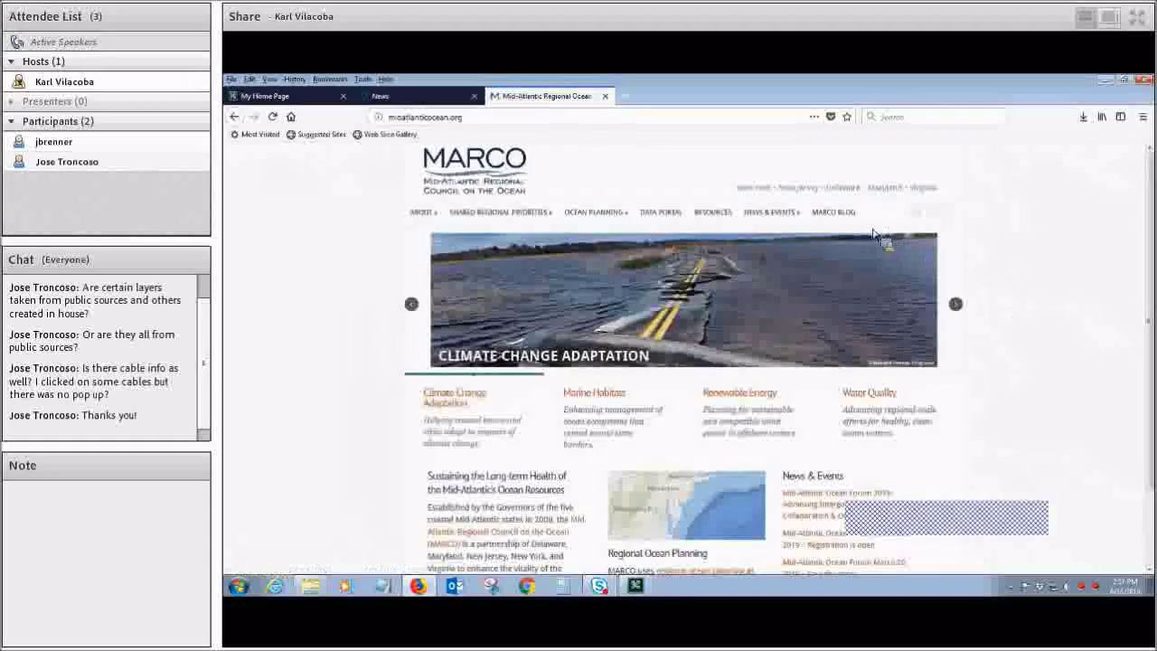
Download the May 2018 Climate Change Vulnerabilities report from Resources' Climate Change Adaptation section and open it
click(732, 216)
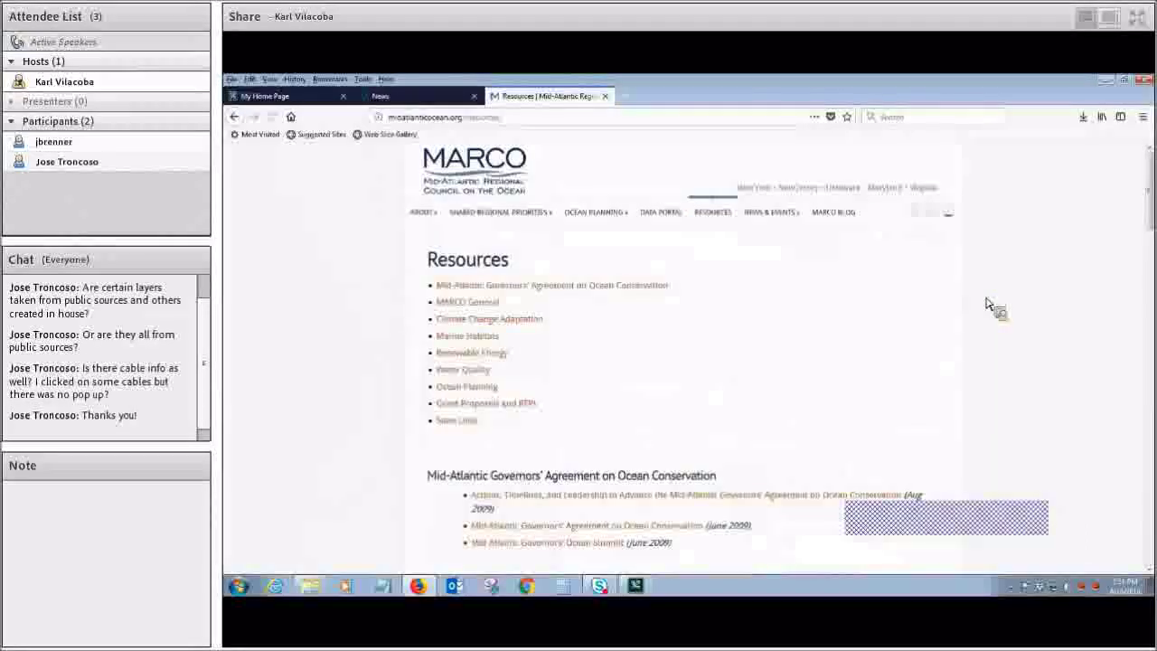
scroll(987, 304, down, 10)
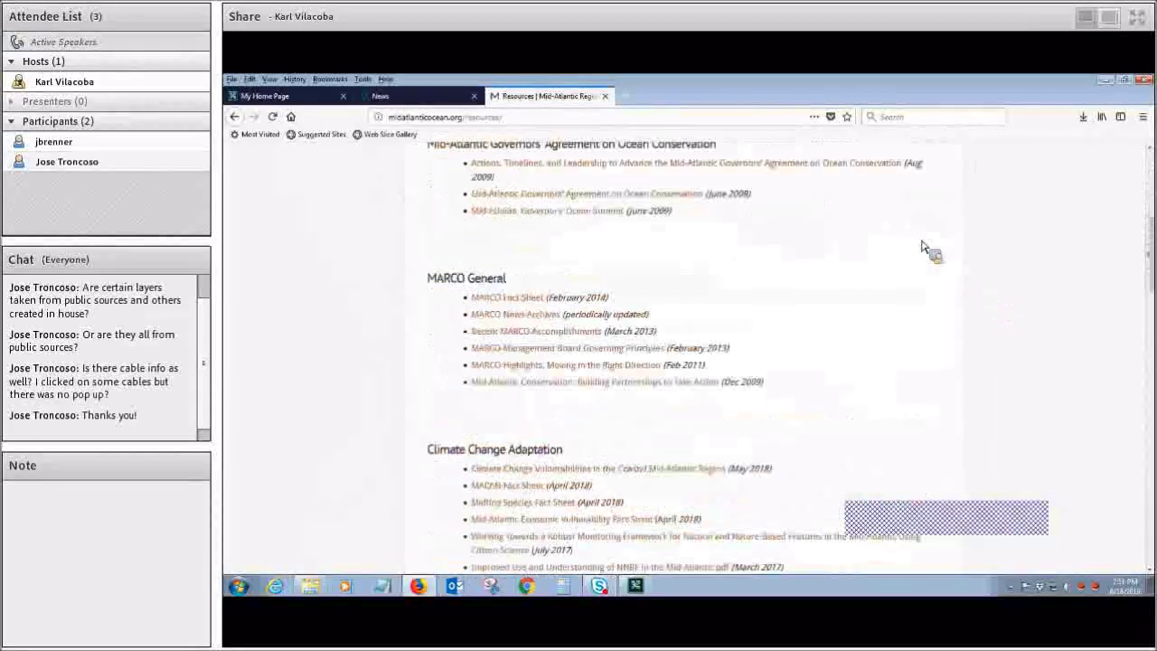
scroll(639, 208, down, 1)
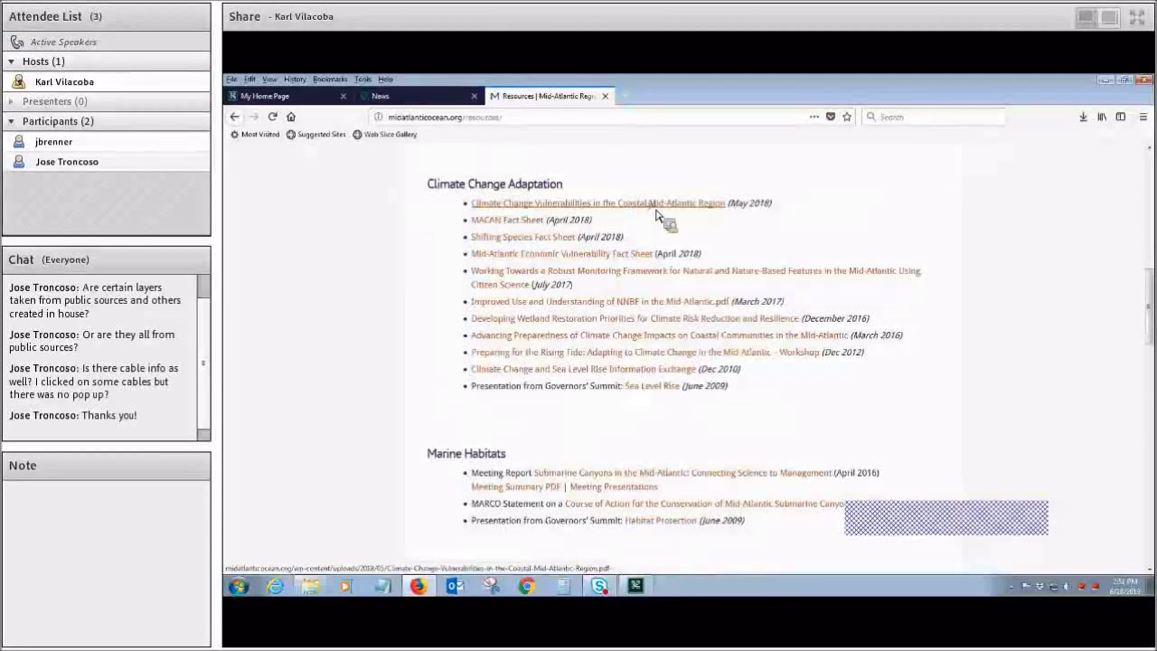
click(657, 214)
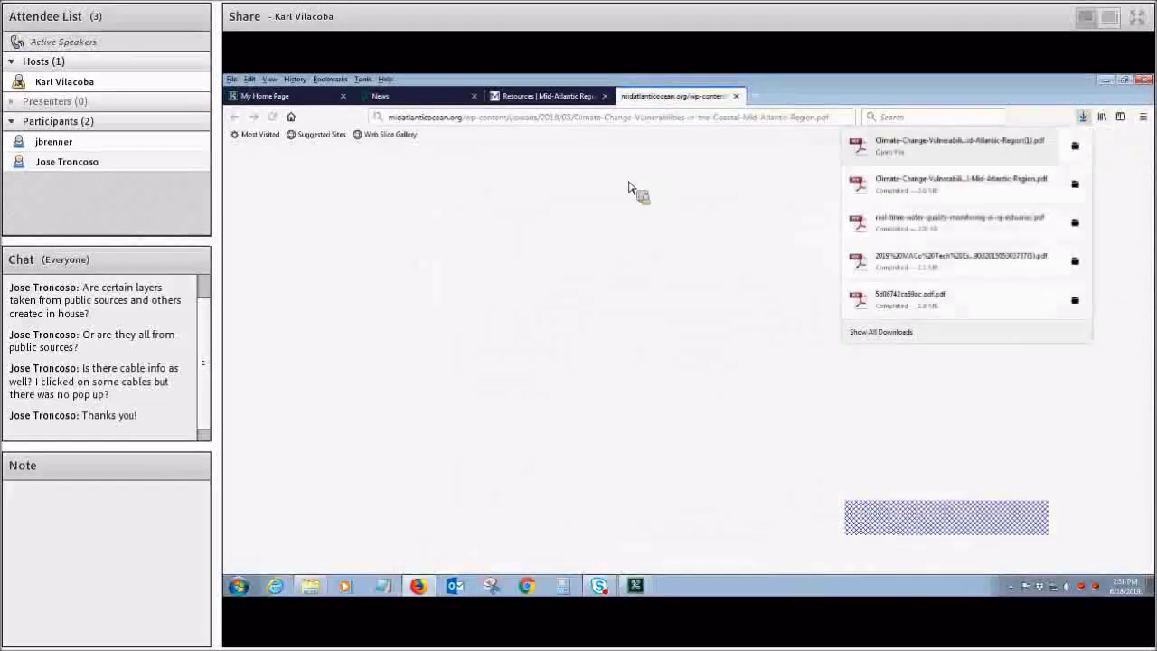
click(503, 227)
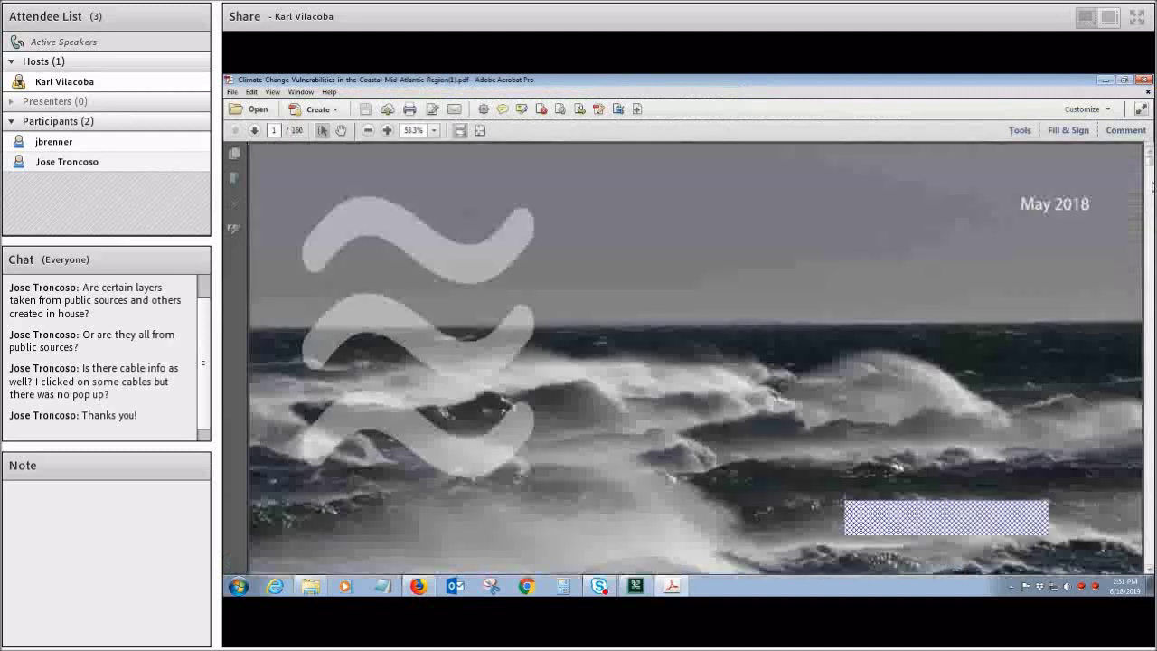
Fit the cover page, scroll to the page 12 vulnerability maps, then close Adobe Acrobat Pro
scroll(734, 176, down, 10)
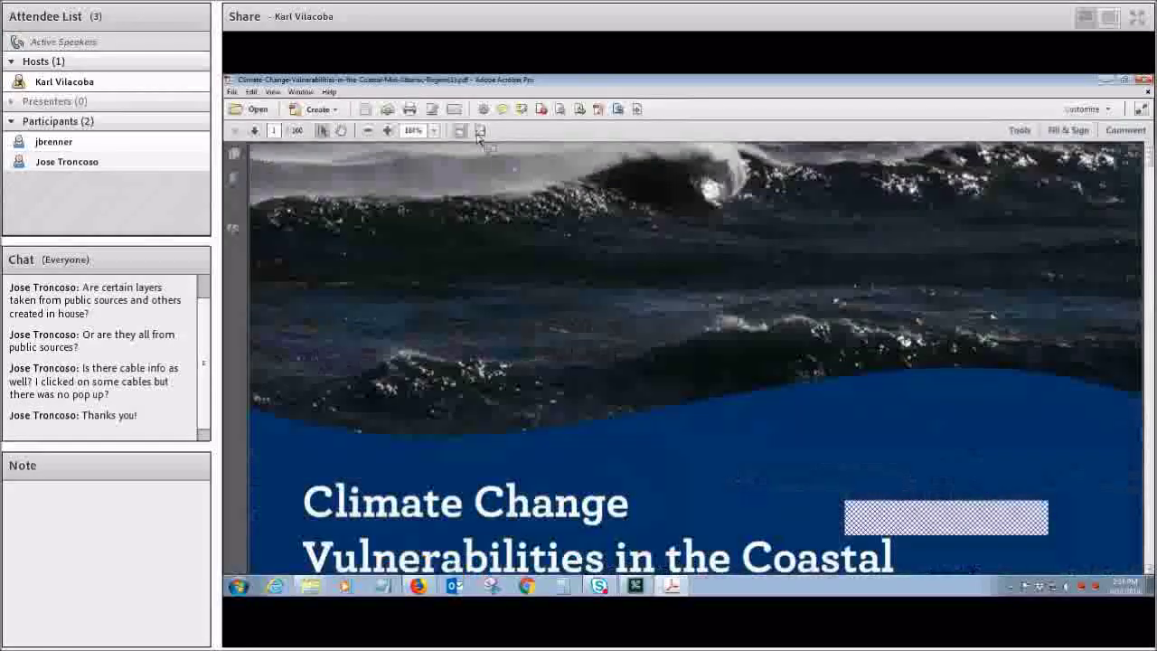
key(ctrl+0)
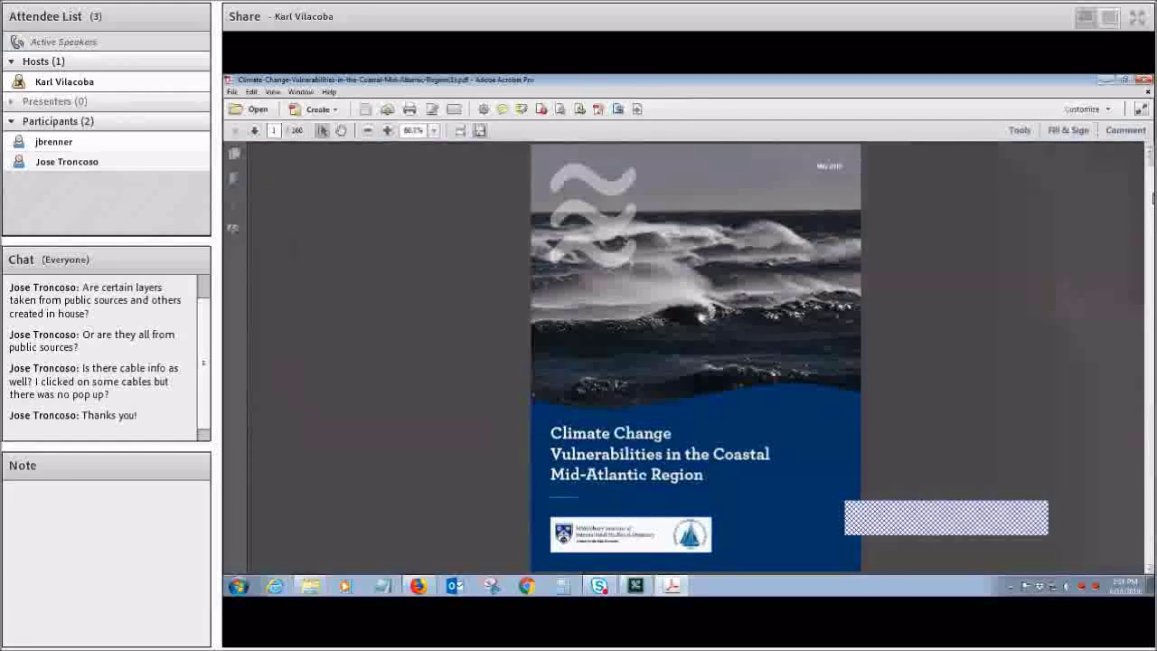
scroll(950, 284, down, 2)
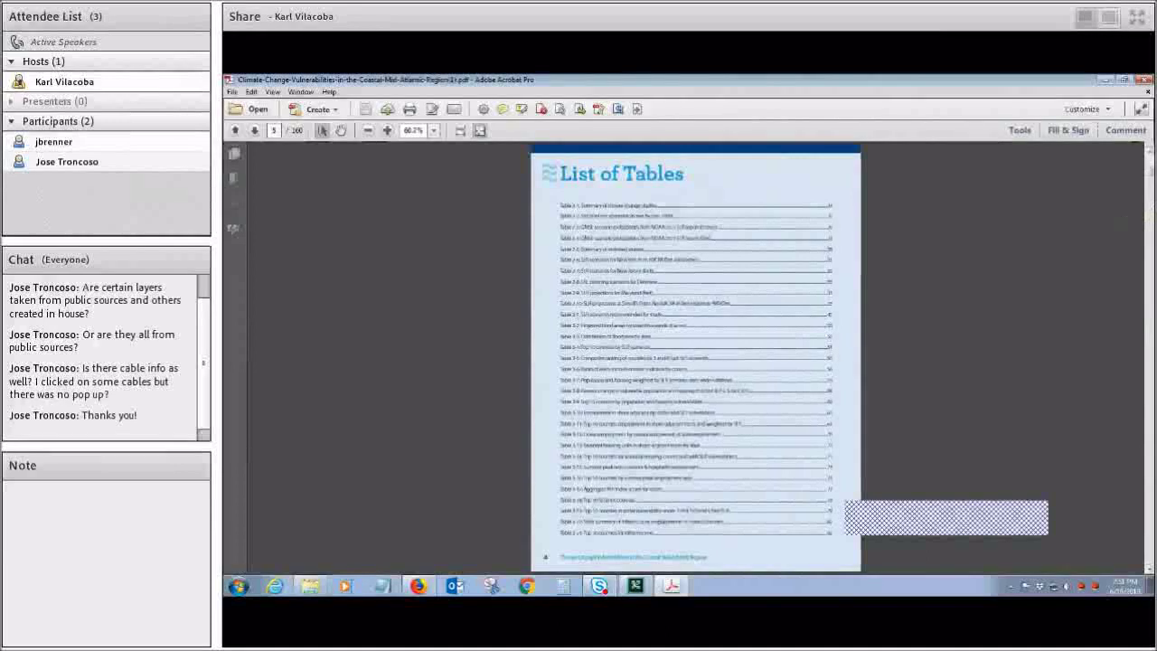
scroll(1150, 362, down, 2)
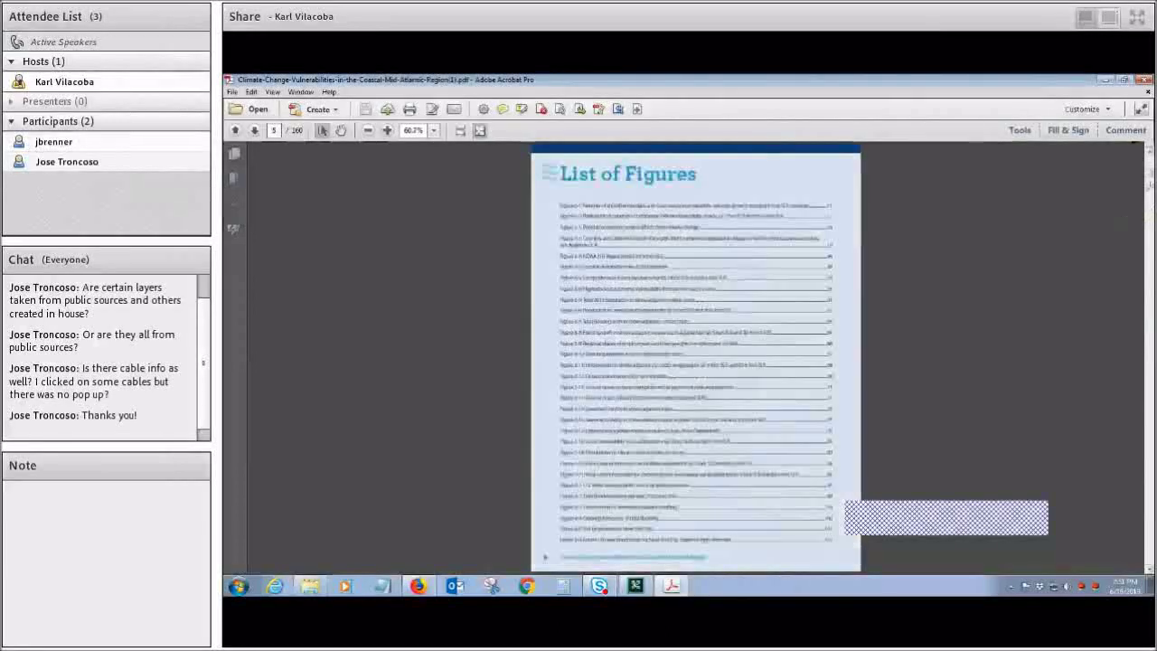
scroll(1150, 362, down, 3)
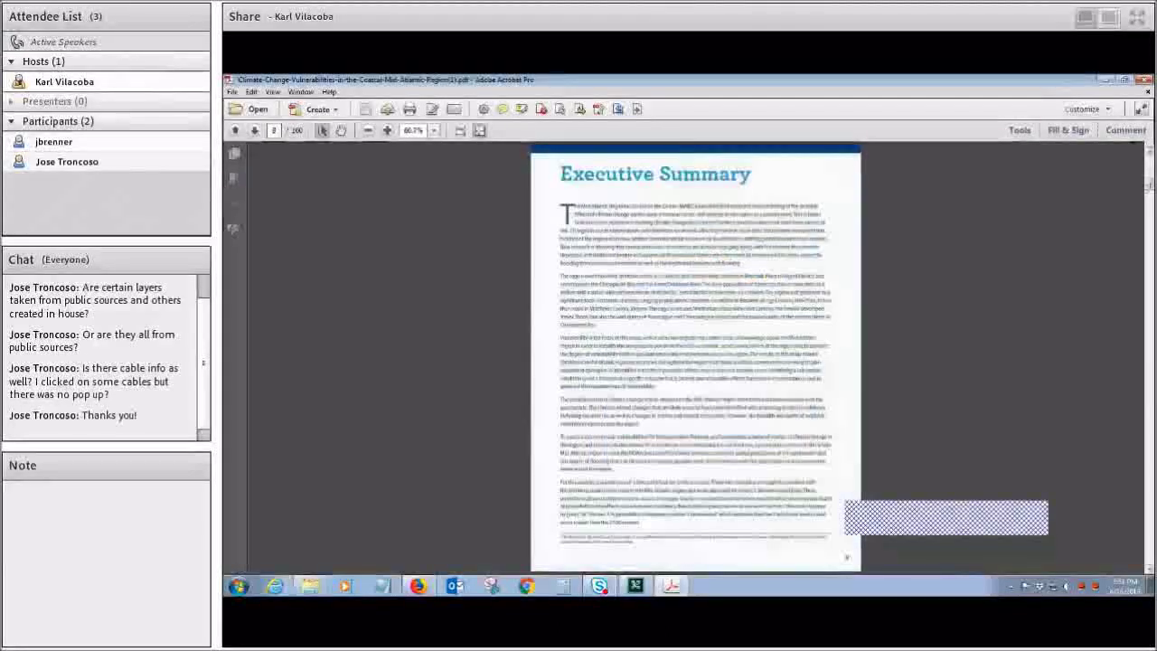
scroll(1149, 201, down, 4)
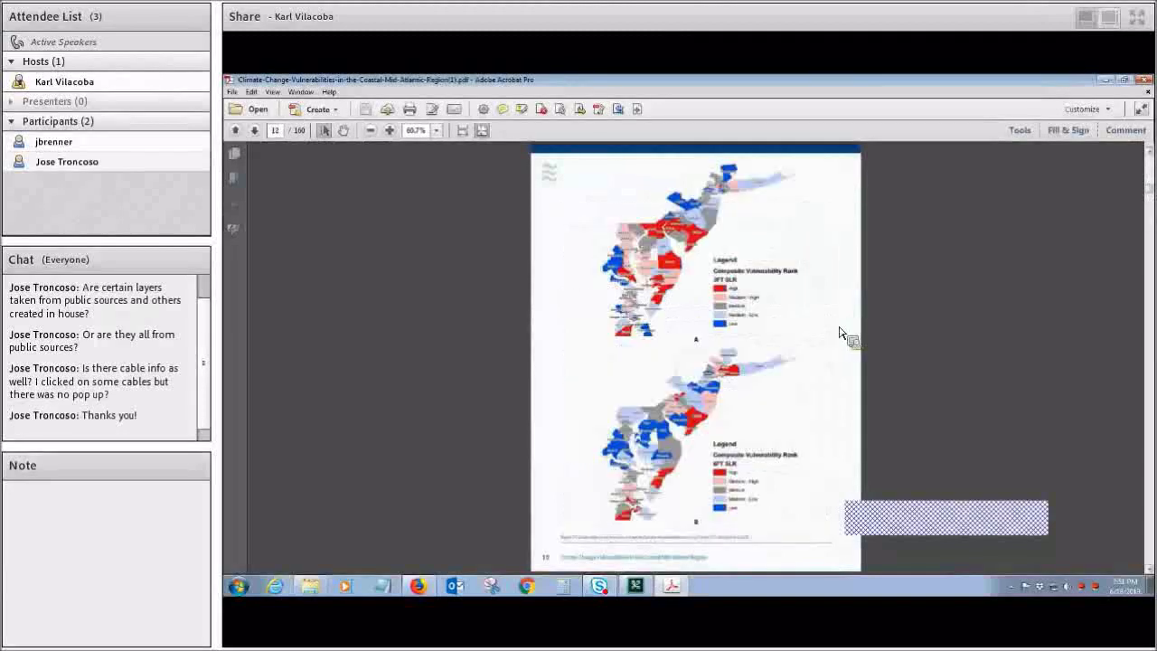
scroll(1148, 264, down, 1)
scroll(1150, 187, up, 1)
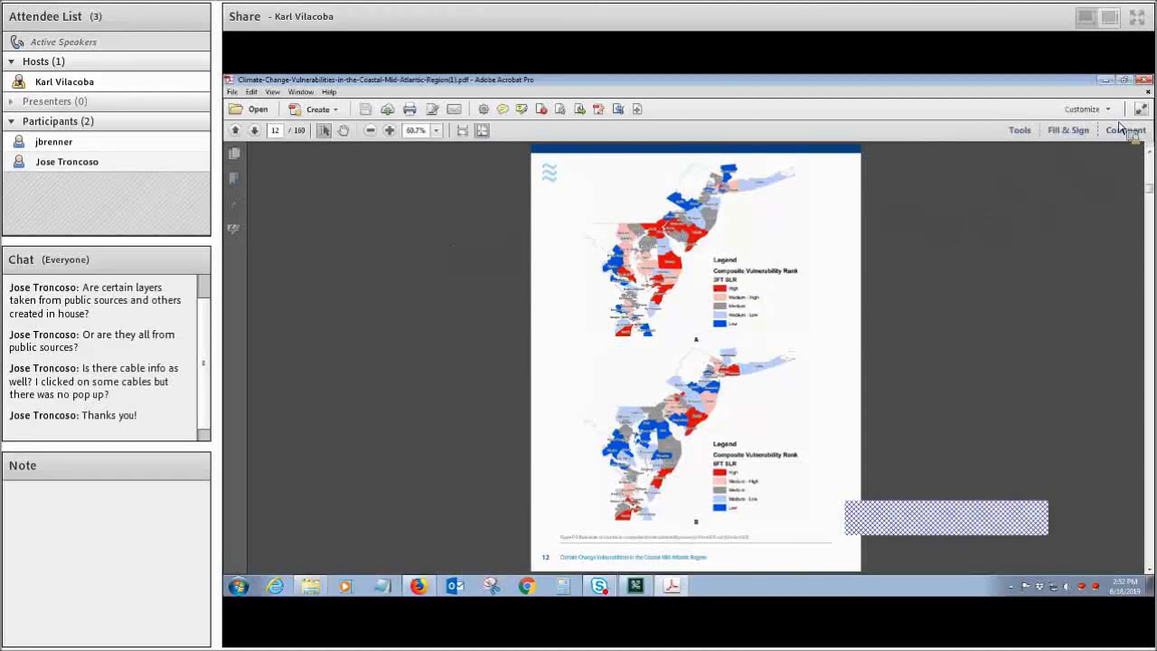
click(1144, 81)
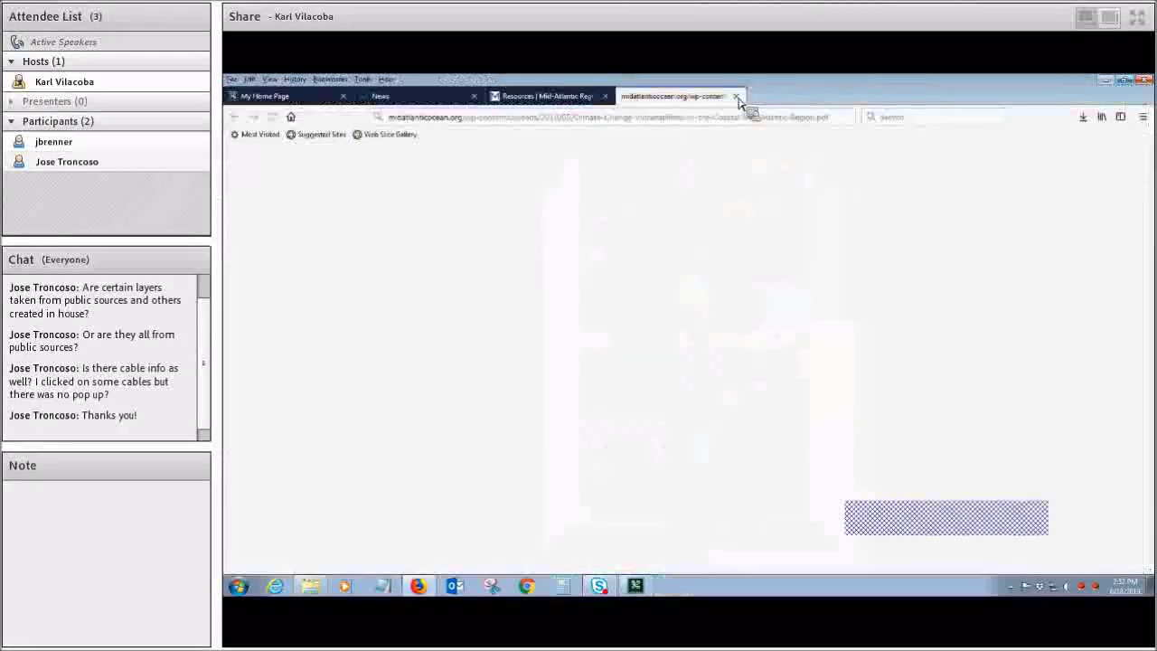
Close the empty PDF tab and scroll the Resources page back up to its section index
click(736, 96)
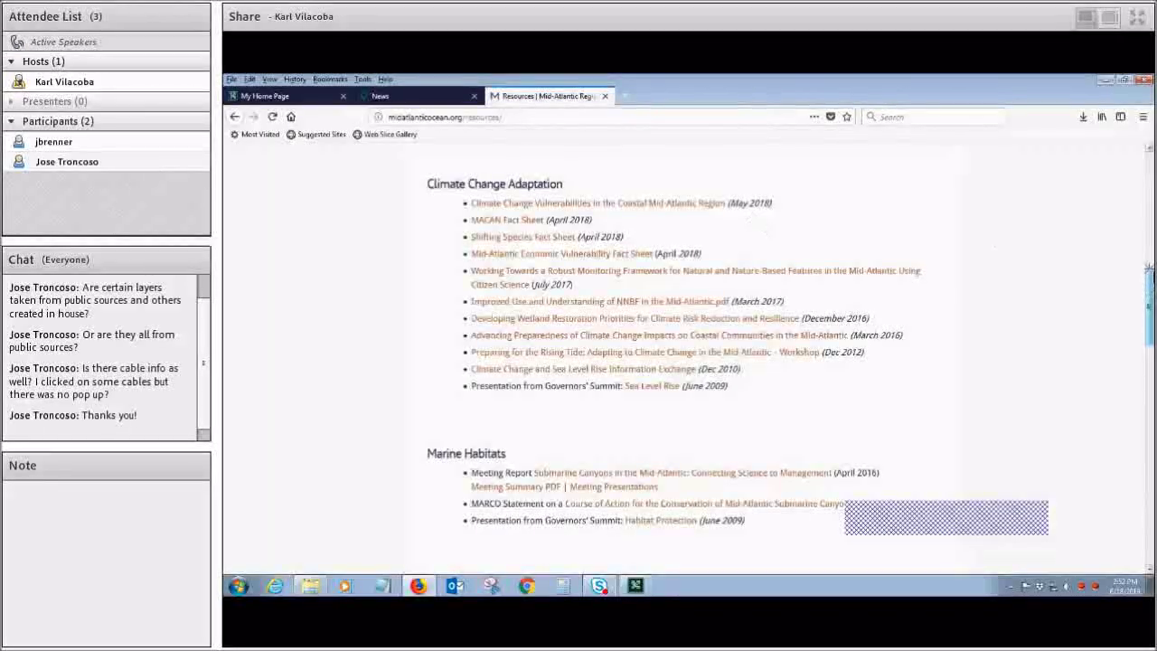
scroll(1149, 271, up, 1)
scroll(1149, 262, up, 2)
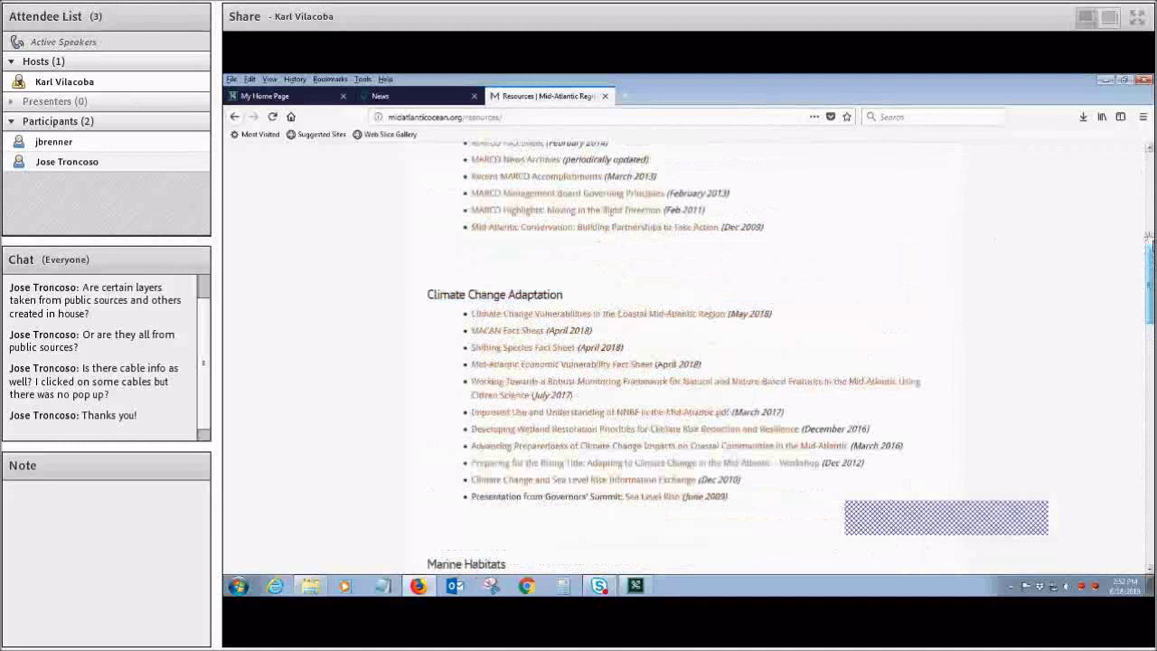
scroll(1149, 262, up, 15)
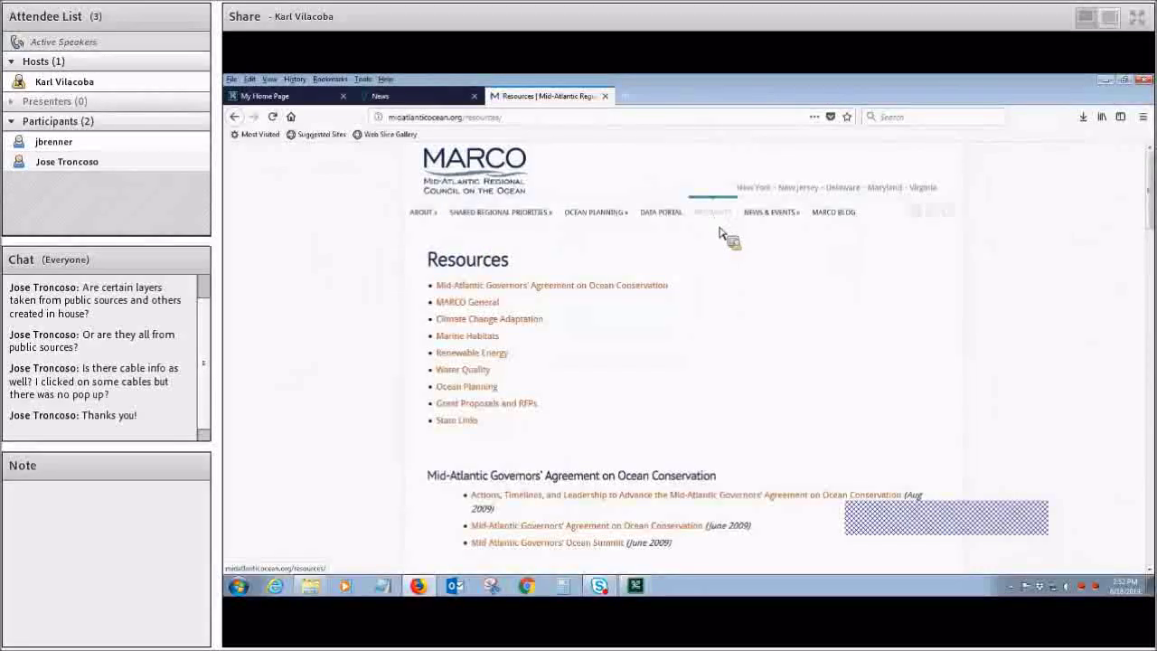
Review the MARCO General items, such as the February 2014 Fact Sheet, and the Climate Change Adaptation reports
scroll(979, 321, down, 3)
scroll(981, 322, down, 10)
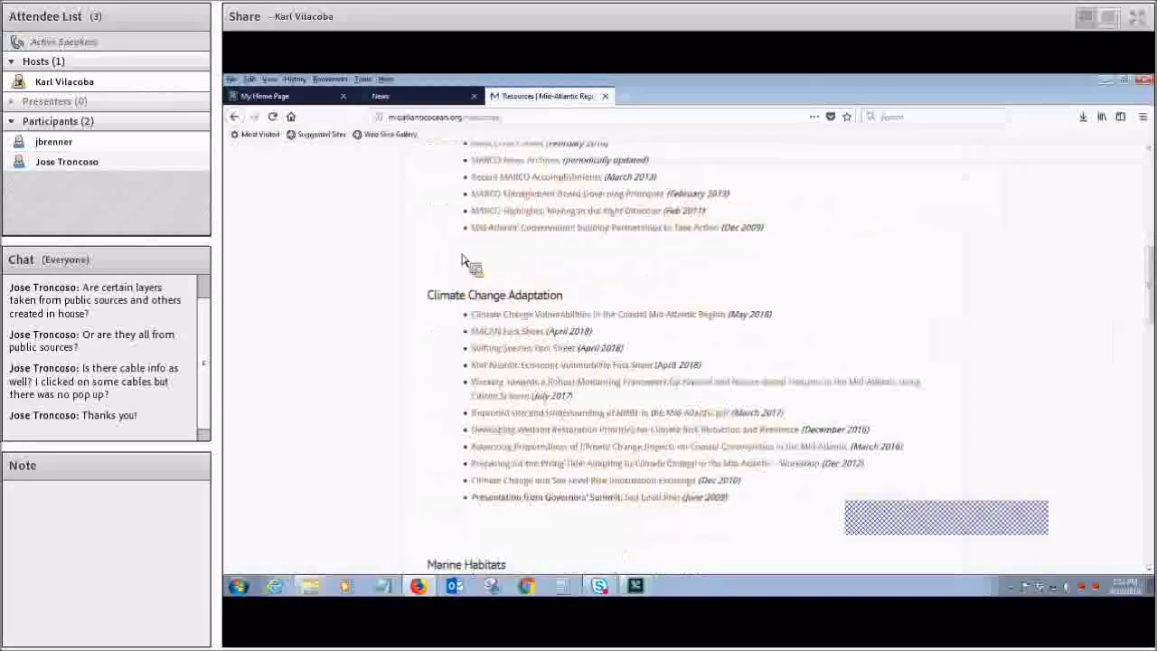
scroll(463, 260, up, 1)
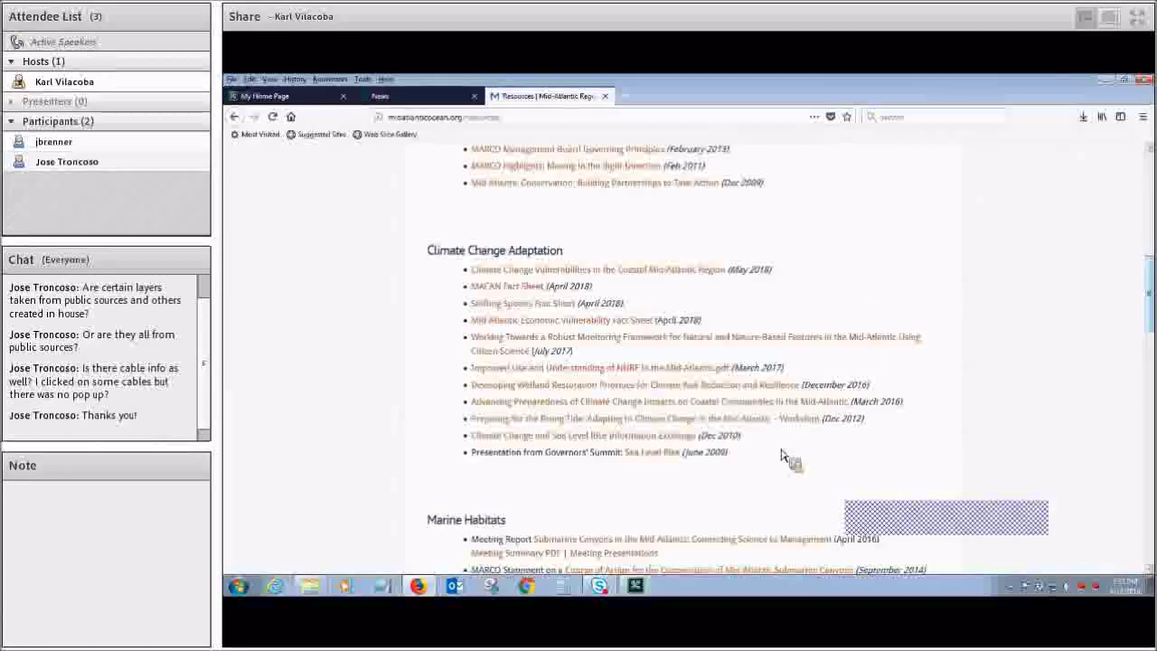
scroll(819, 434, up, 3)
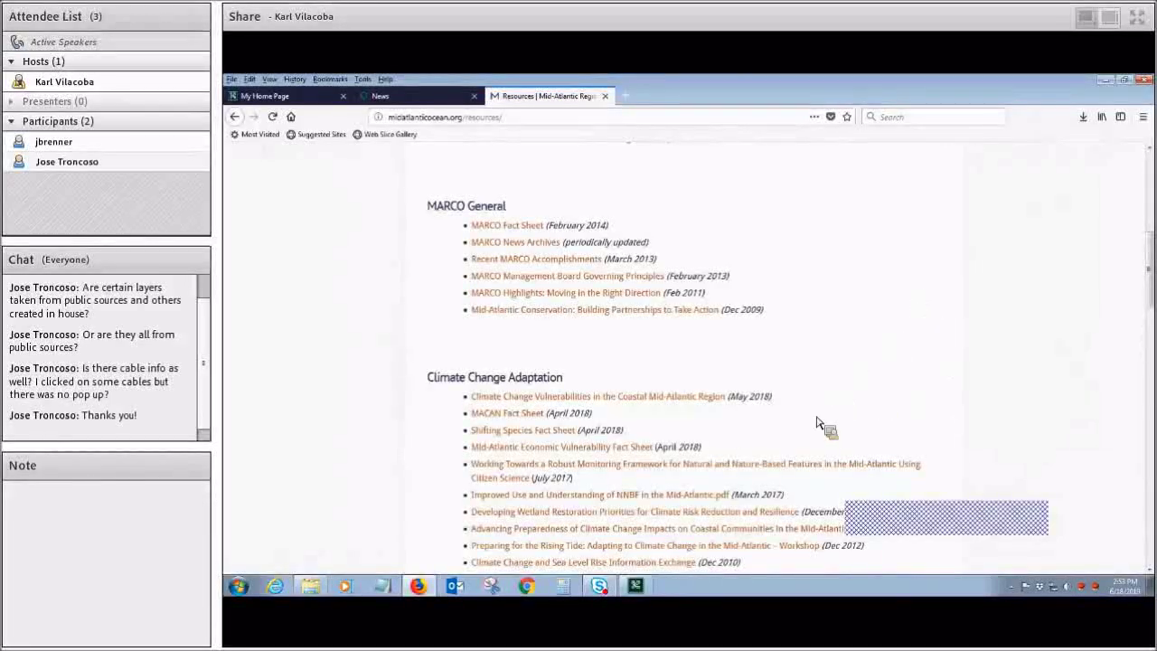
mouse_move(652, 593)
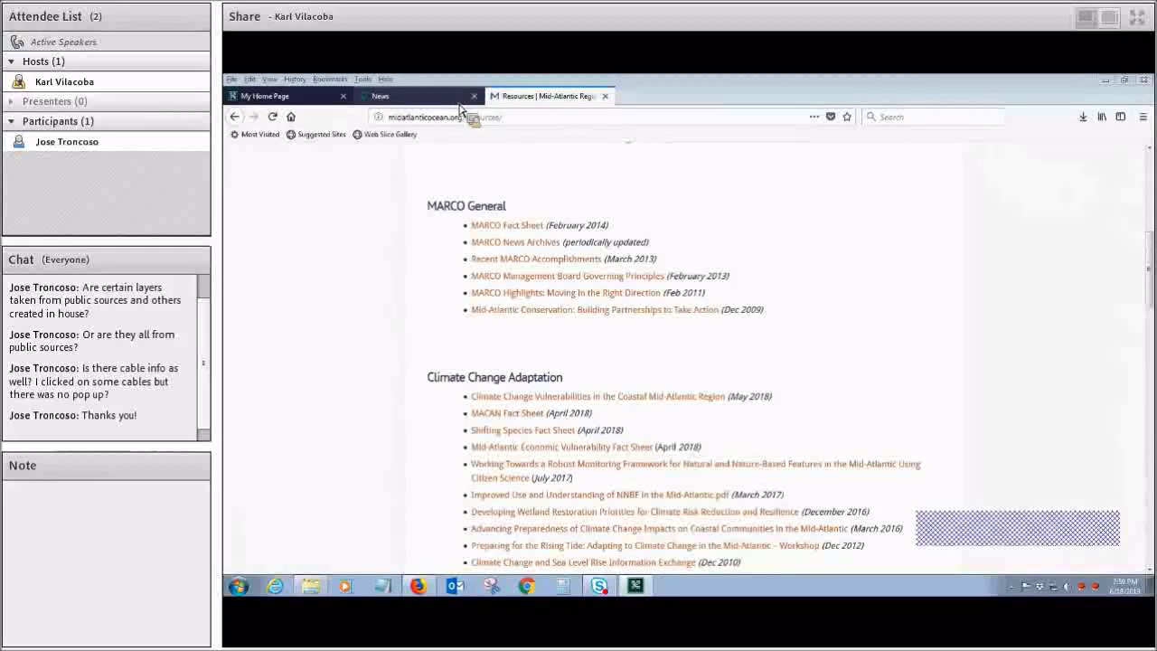
Back in the portal, expand the Maritime category and turn on the NASCA Submarine Cables layer
click(606, 97)
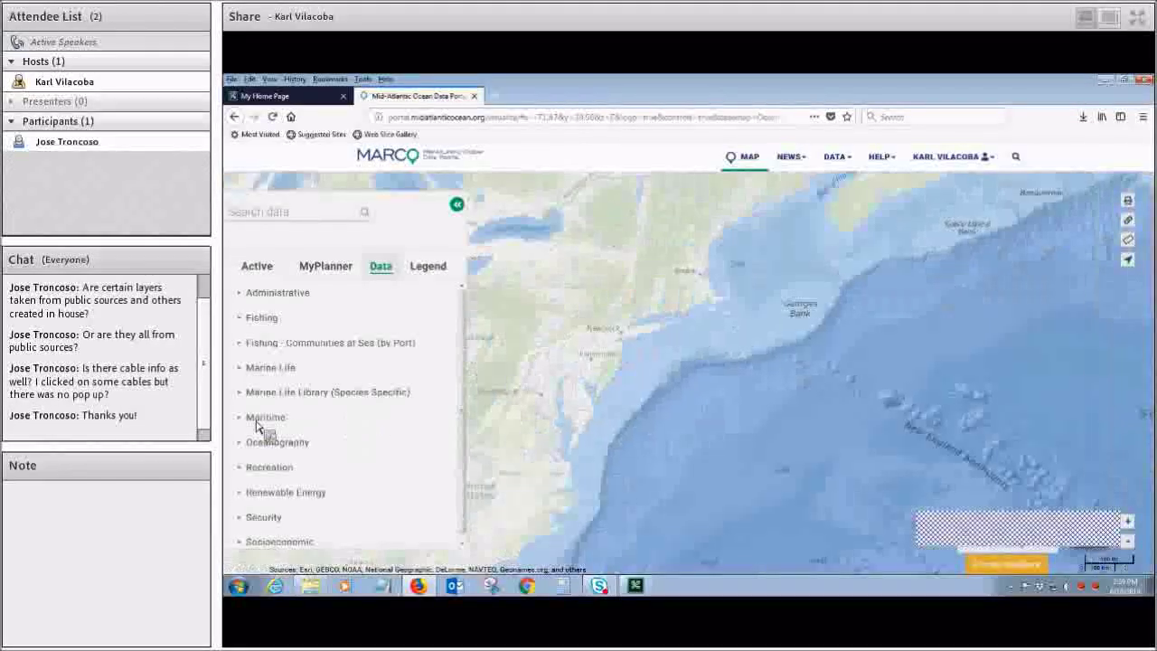
click(271, 419)
scroll(397, 440, down, 3)
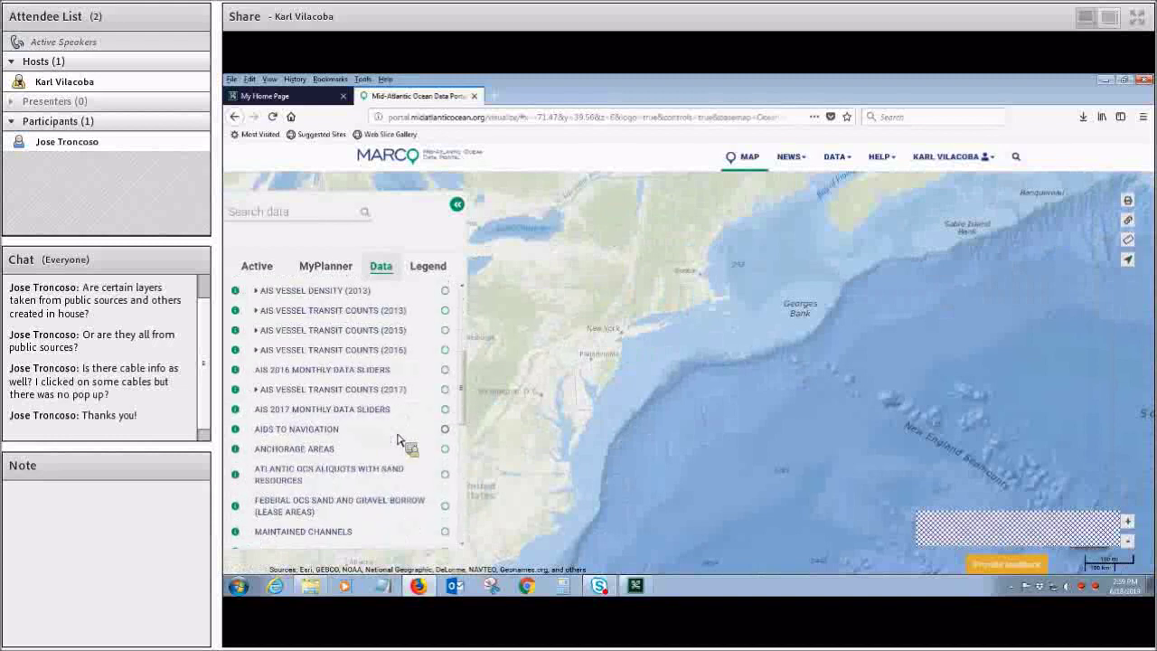
scroll(398, 441, down, 2)
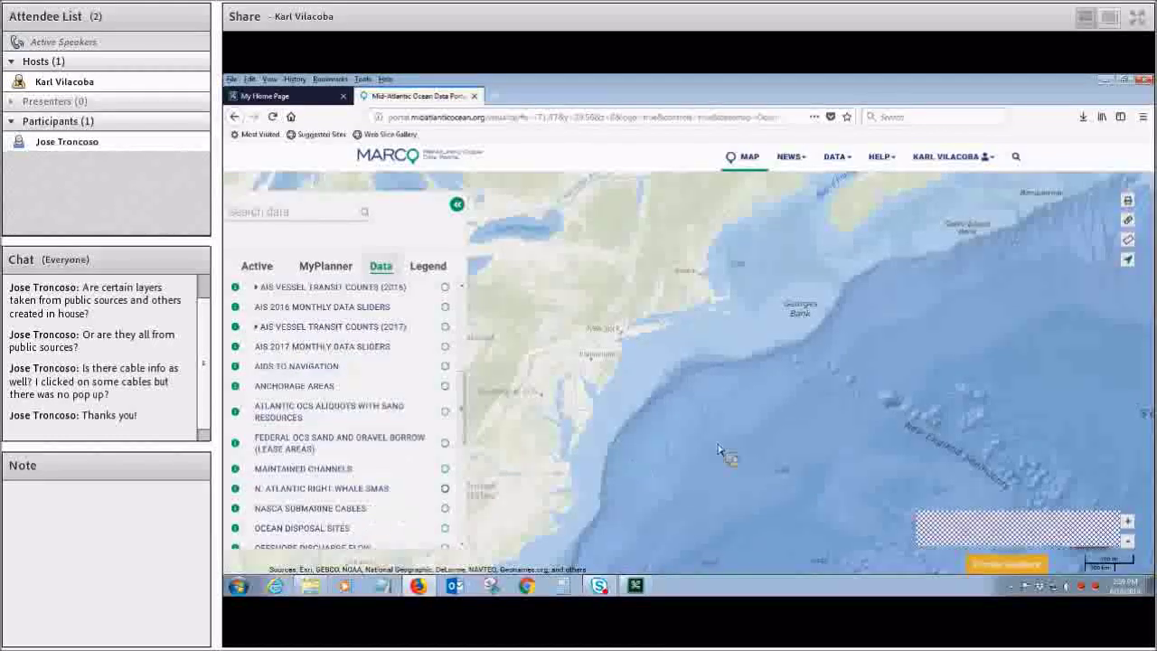
click(444, 508)
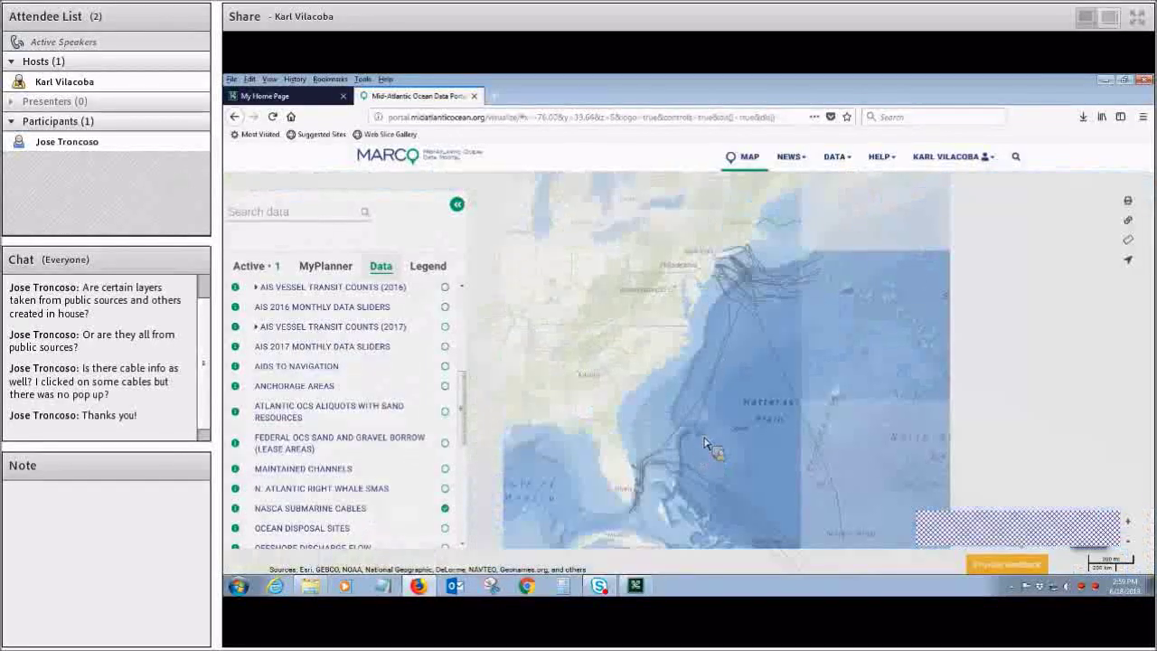
Pan from Florida and the Bahamas to the US West Coast cables, then show the layer's legend
drag(703, 450, 676, 404)
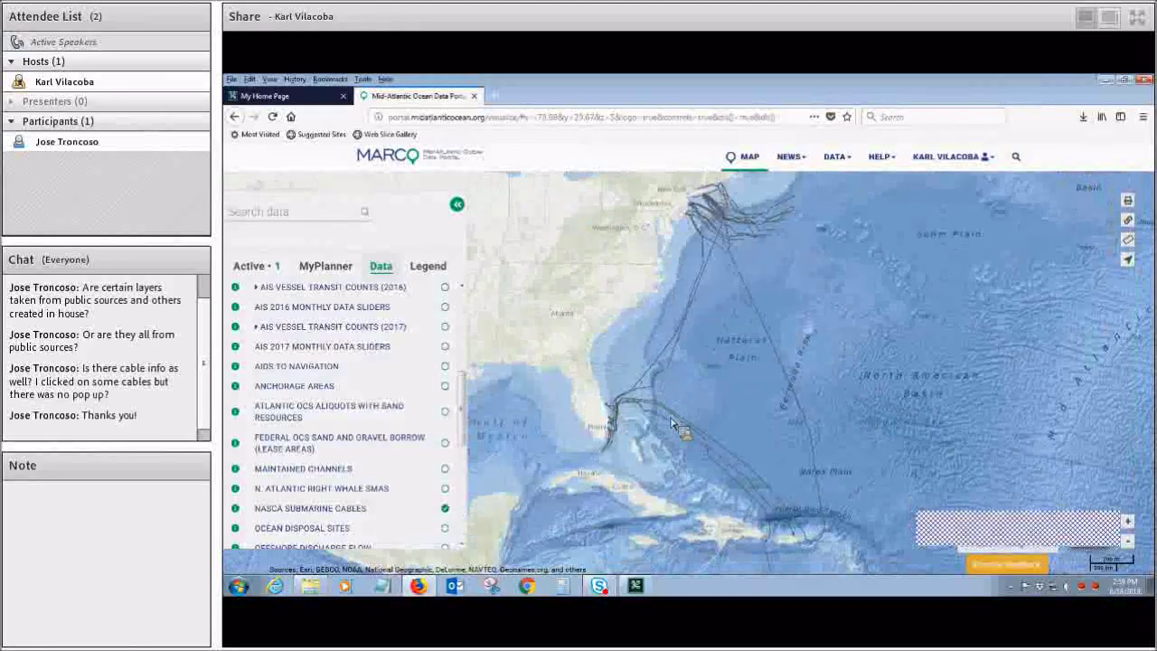
scroll(614, 442, up, 1)
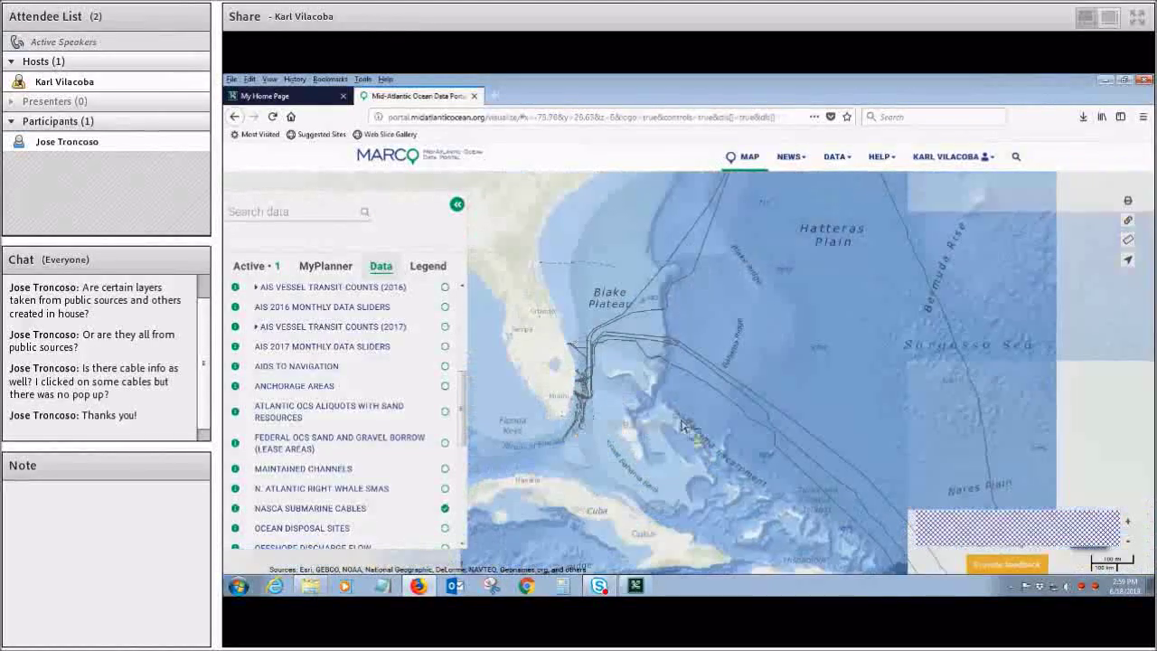
scroll(684, 423, up, 3)
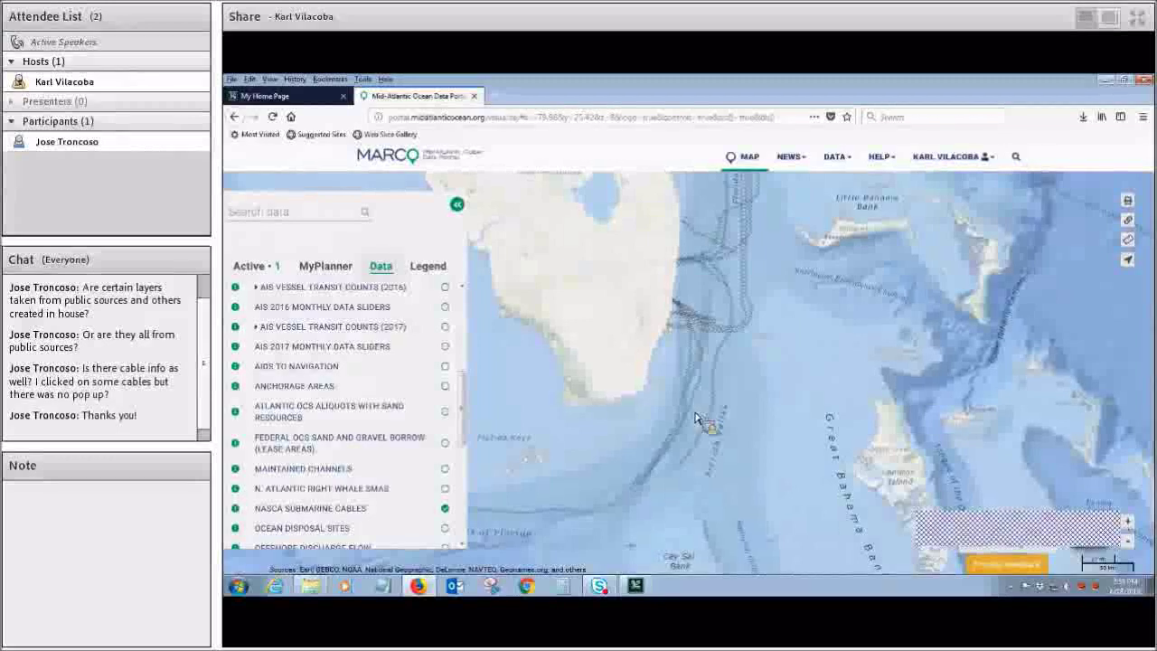
scroll(723, 418, down, 1)
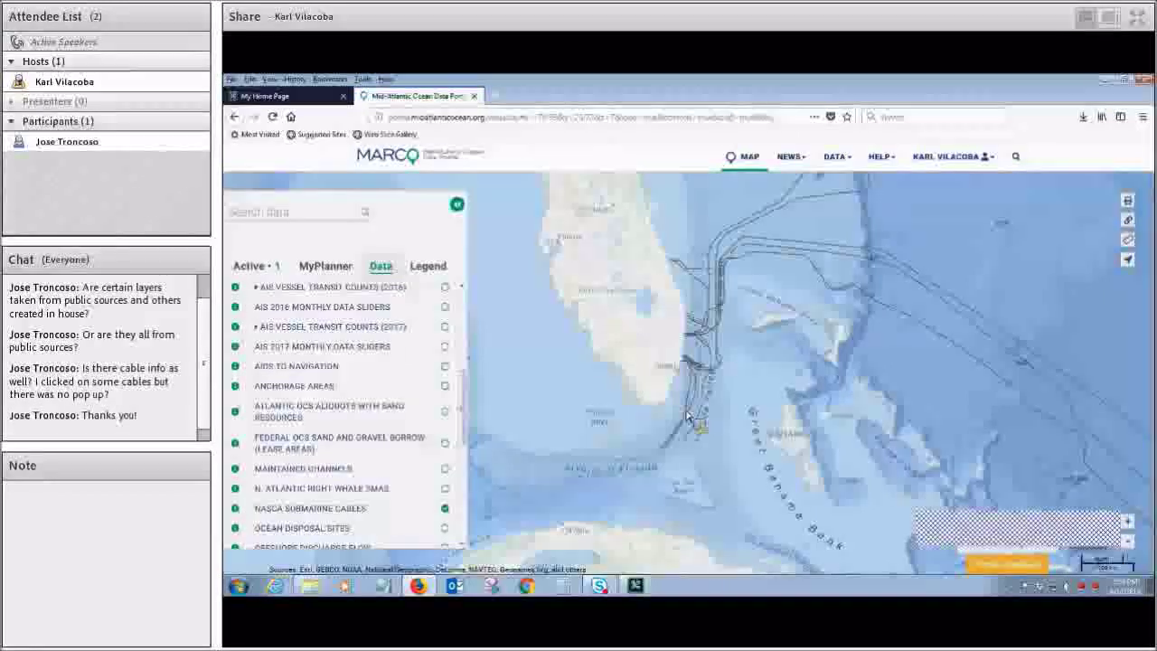
scroll(695, 398, down, 1)
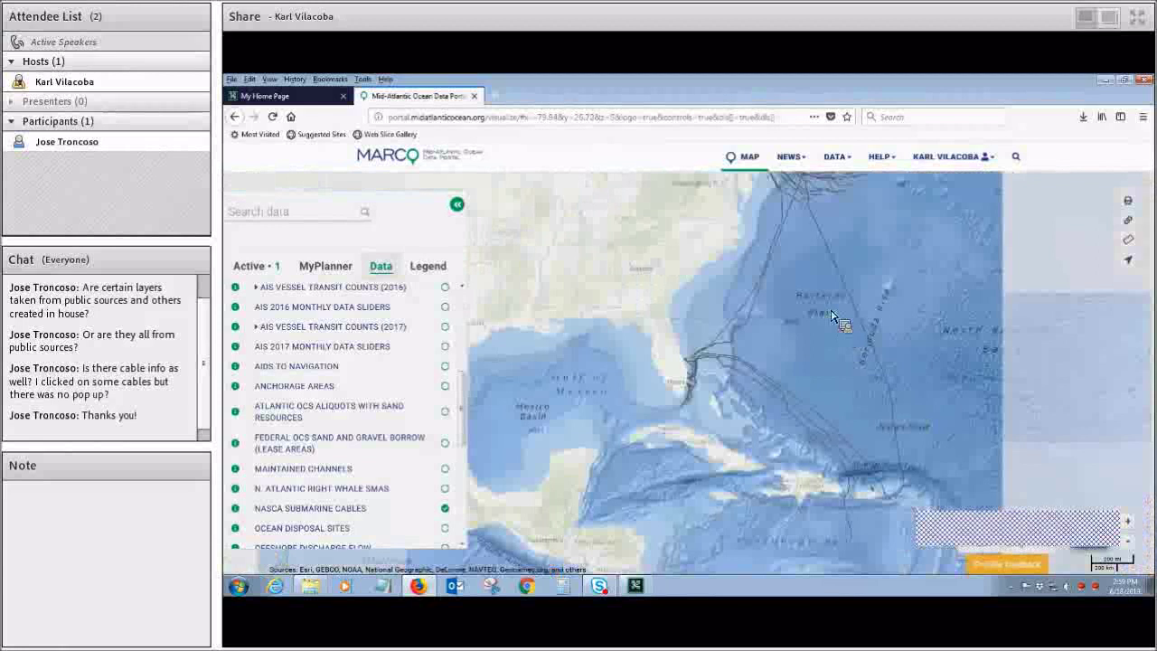
drag(832, 317, 823, 421)
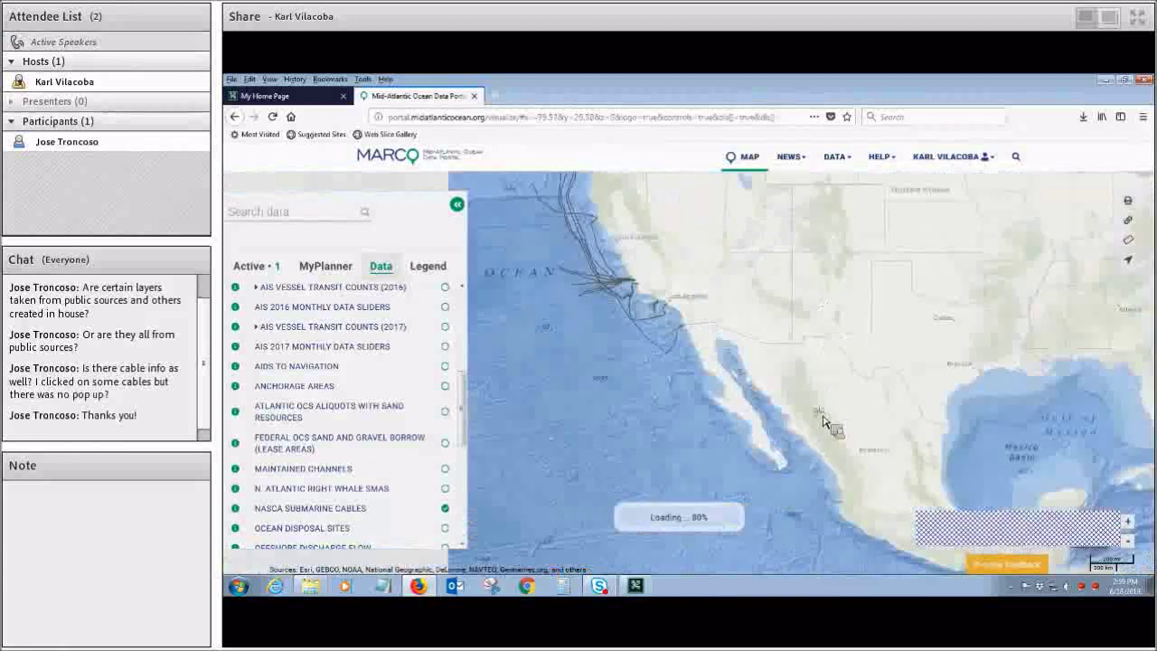
scroll(723, 411, up, 1)
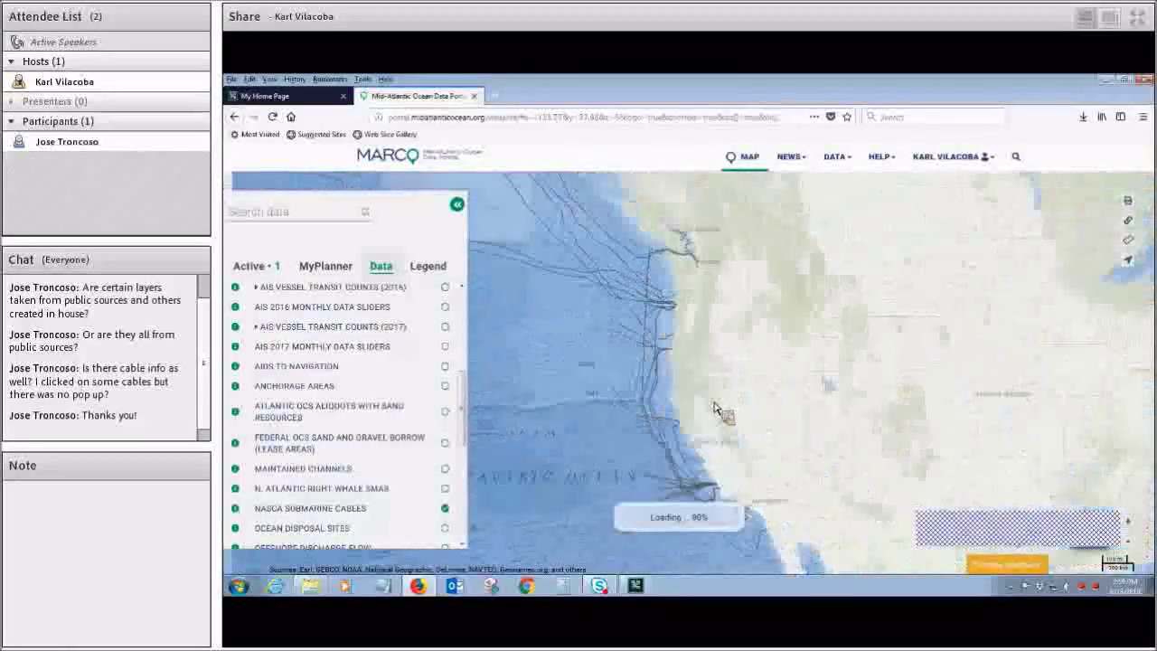
scroll(749, 362, up, 1)
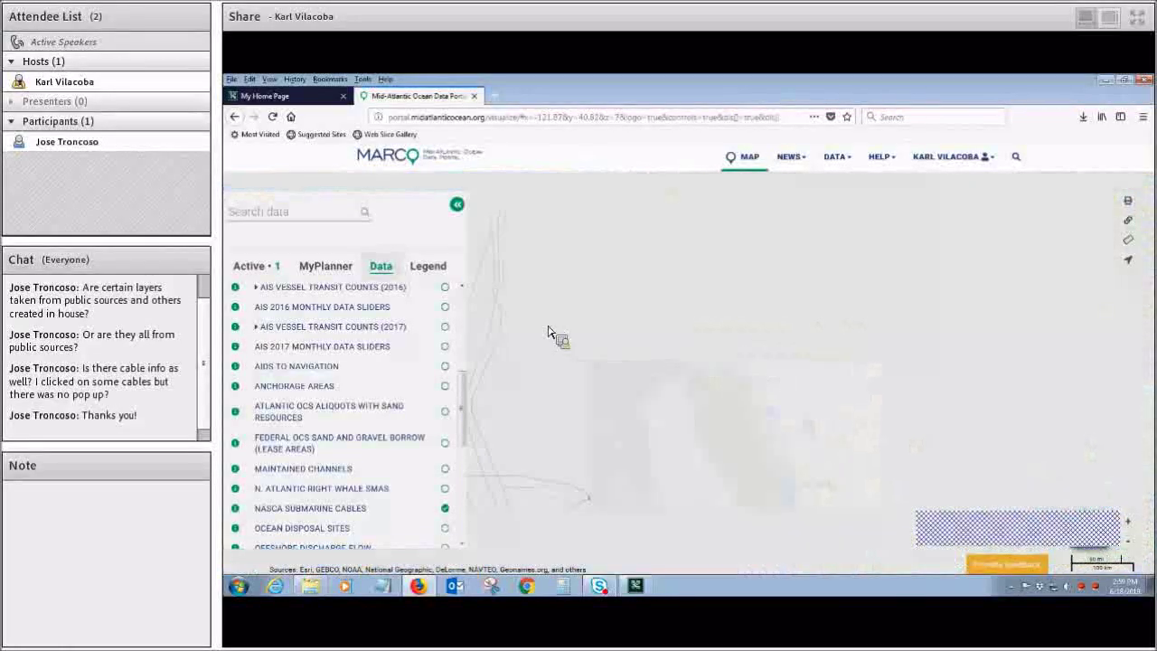
click(427, 266)
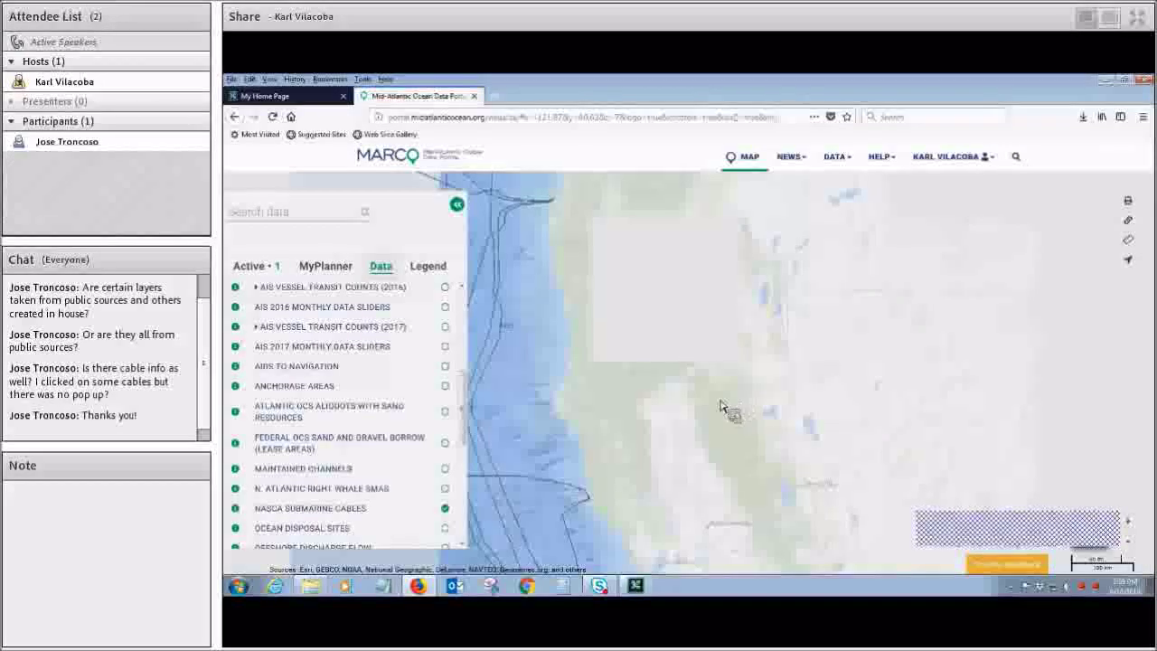
Pan and zoom around Florida and the Bahama Banks to inspect the submarine cable lines
scroll(714, 394, down, 3)
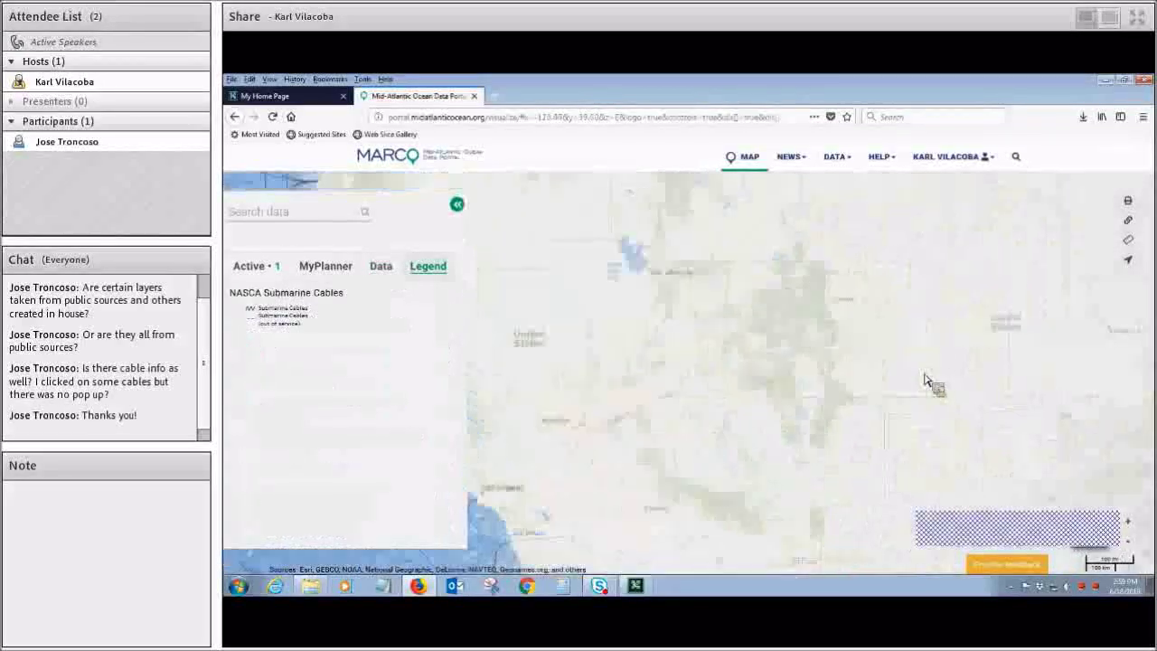
drag(798, 470, 705, 369)
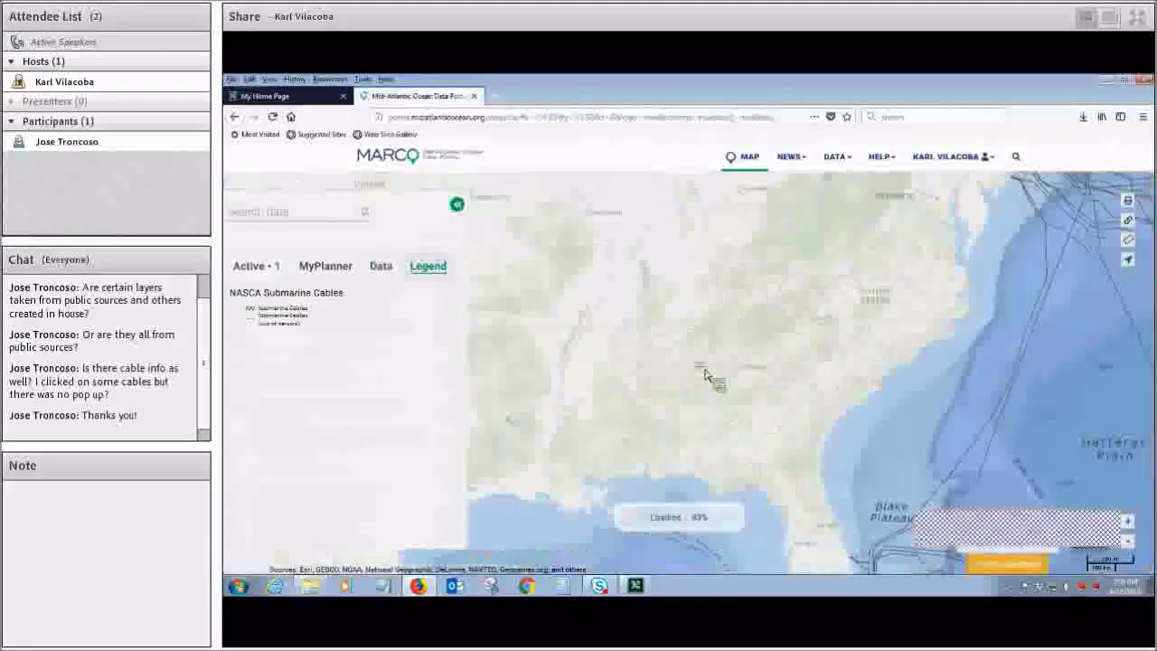
scroll(705, 369, up, 2)
scroll(597, 422, up, 3)
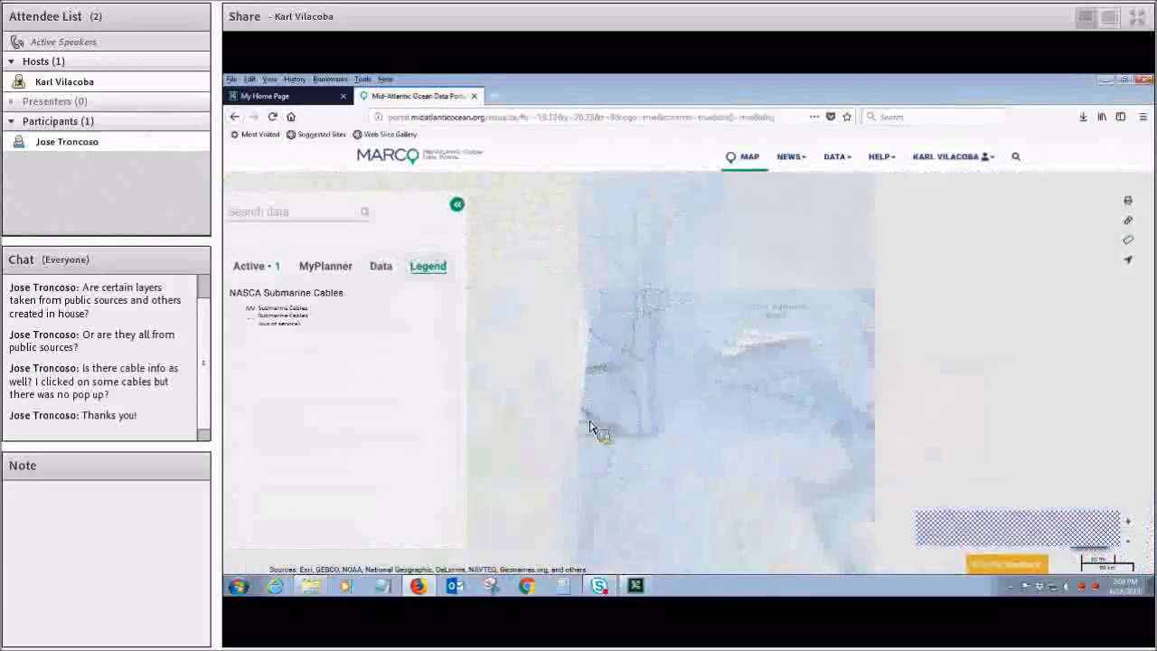
drag(656, 464, 684, 398)
scroll(684, 398, down, 1)
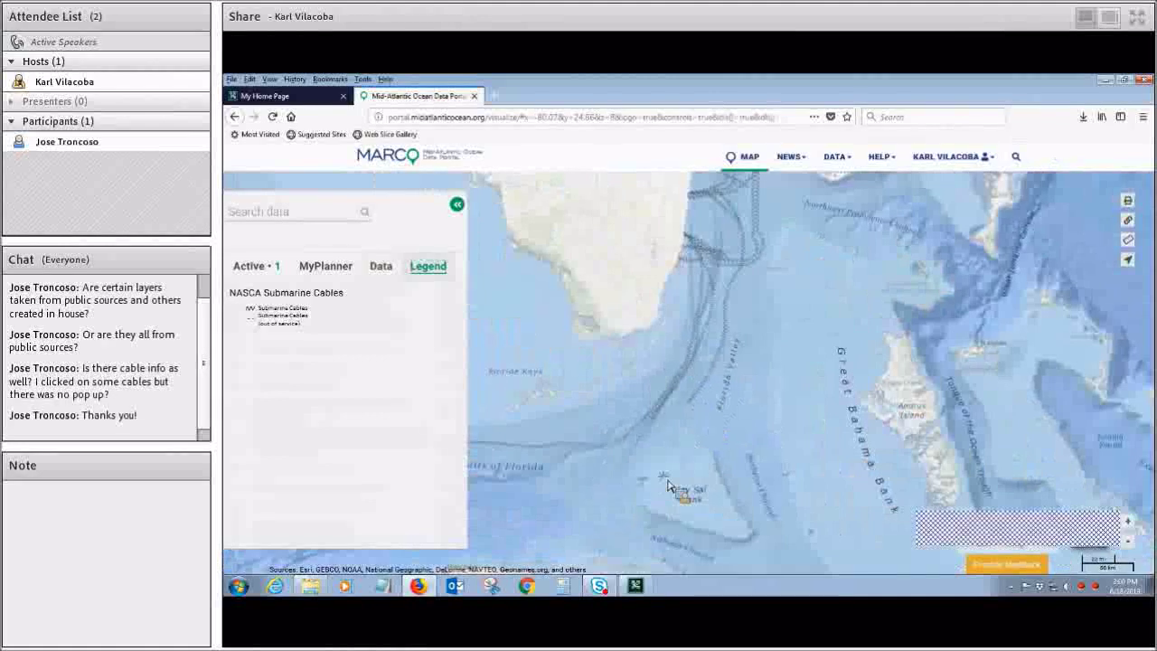
scroll(748, 291, up, 1)
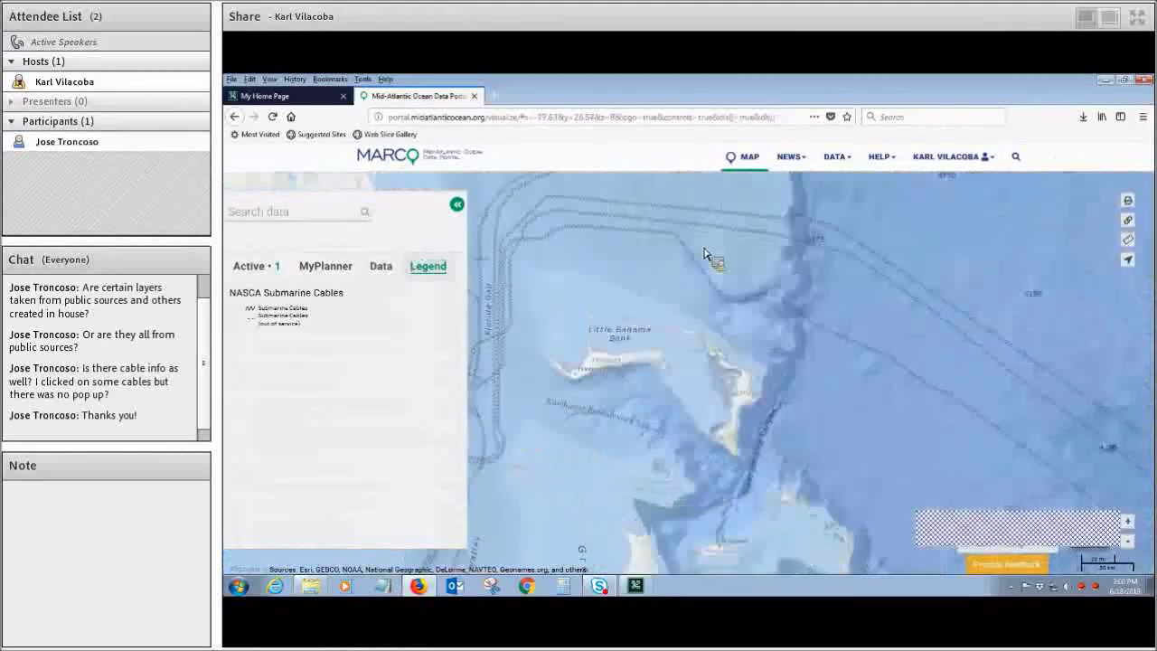
scroll(898, 361, down, 2)
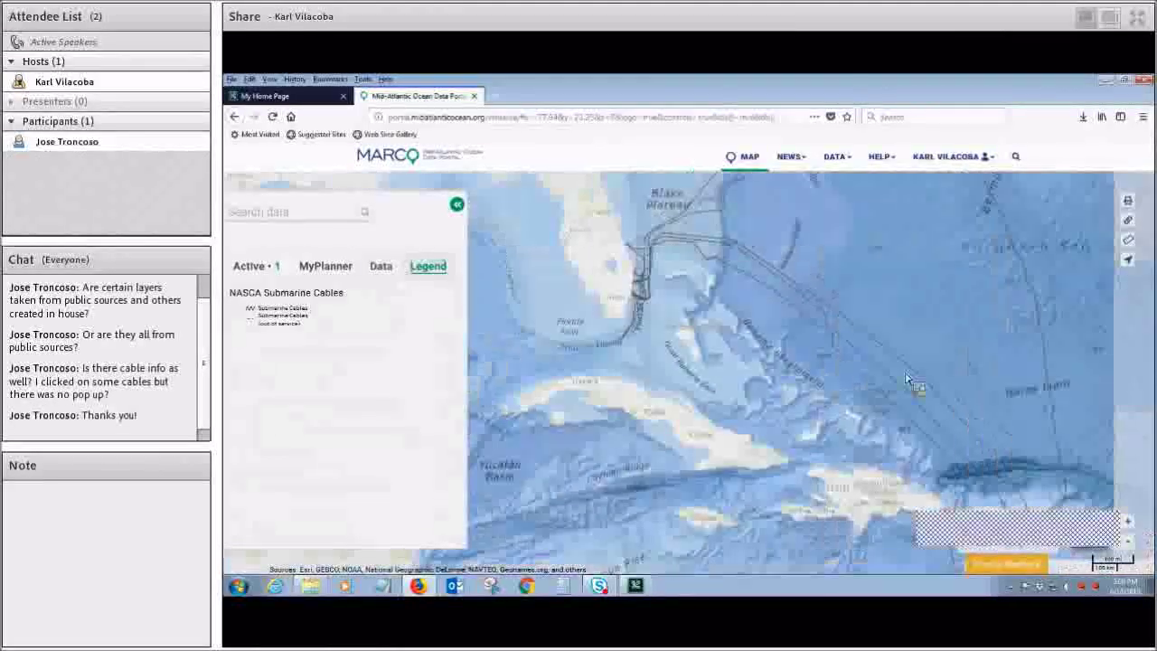
scroll(895, 398, down, 1)
scroll(743, 304, up, 1)
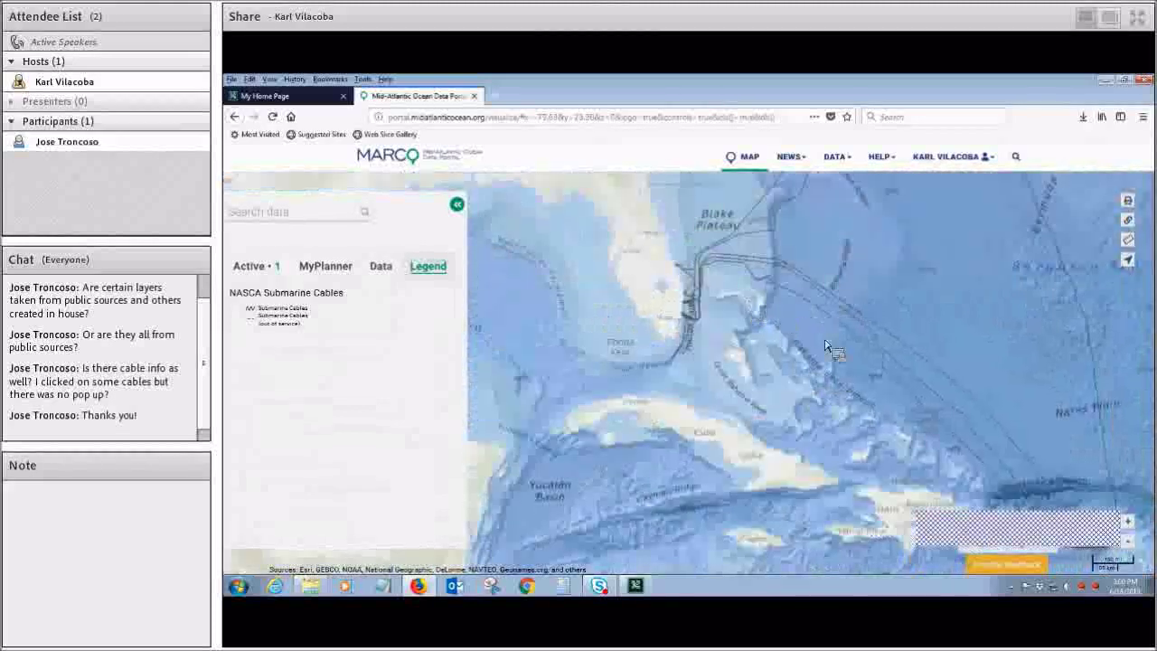
scroll(849, 353, down, 1)
scroll(973, 443, up, 1)
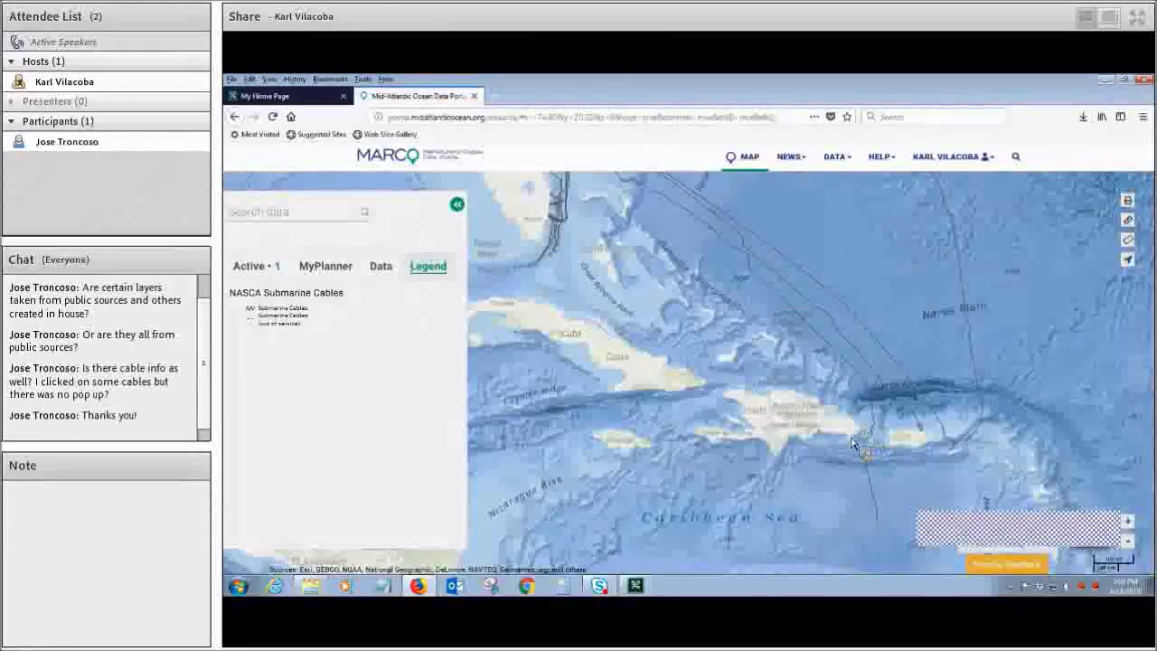
scroll(868, 442, up, 1)
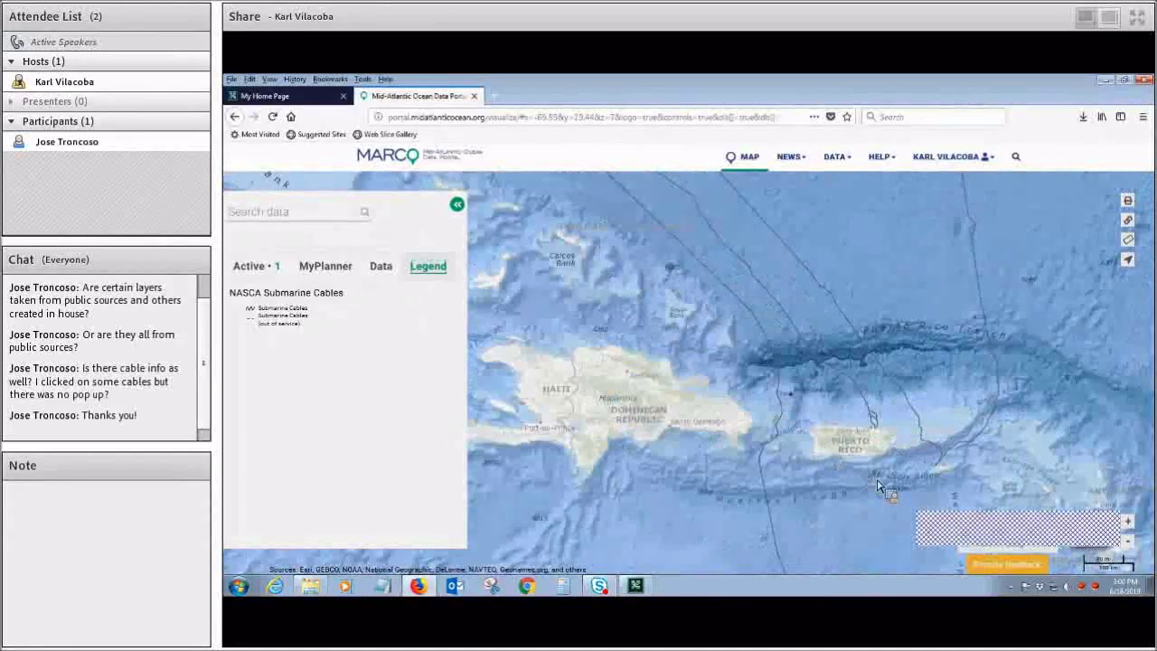
scroll(877, 477, up, 1)
scroll(822, 491, down, 1)
Follow the cables south past Hispaniola and Puerto Rico, then pan back to the Bahamas
drag(822, 490, 831, 304)
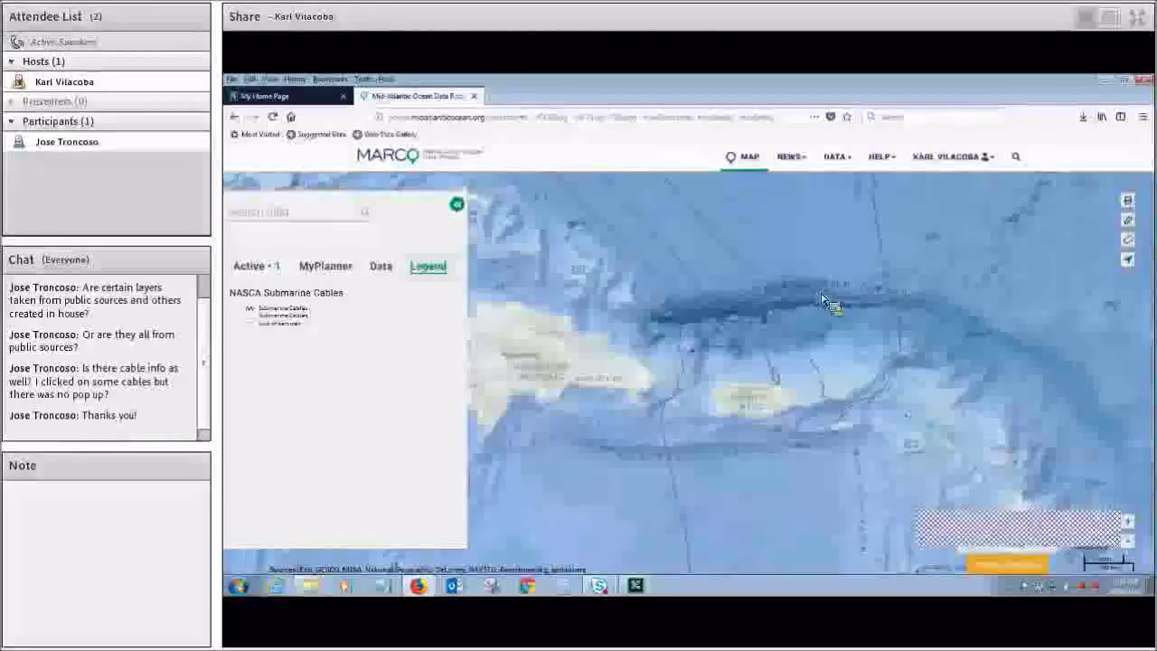
scroll(849, 481, down, 2)
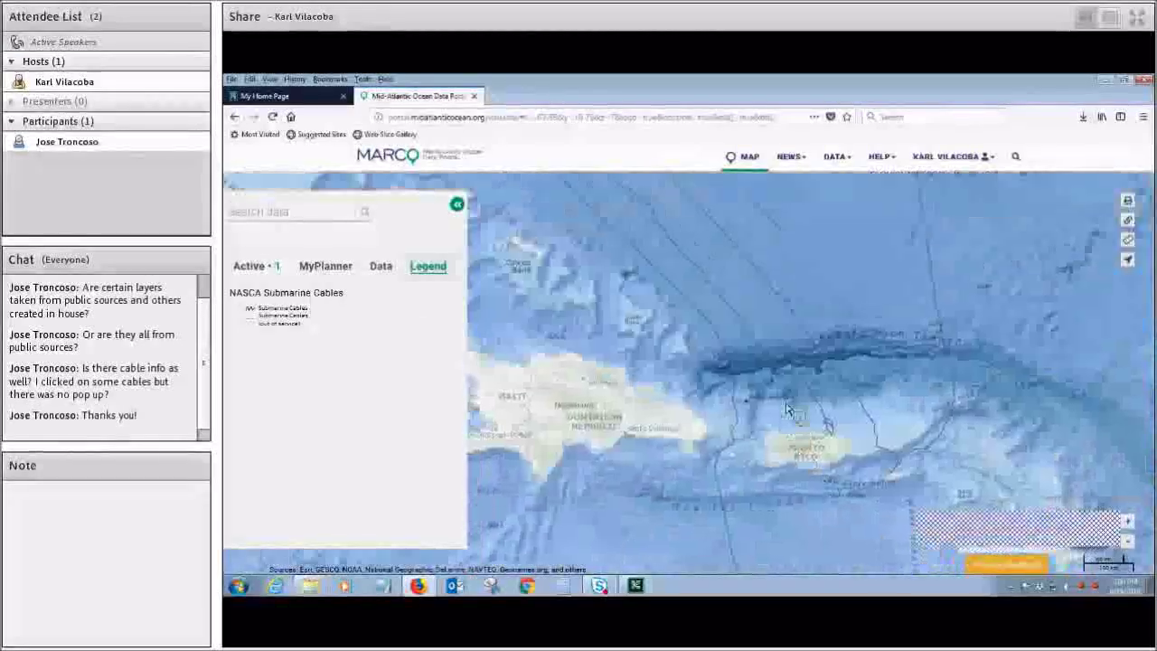
drag(803, 425, 870, 473)
scroll(666, 343, up, 2)
scroll(664, 342, down, 2)
Centre on the Hatteras Plain and zoom in on cables fanning off the New York–New Jersey coast
drag(751, 335, 726, 407)
scroll(730, 321, down, 2)
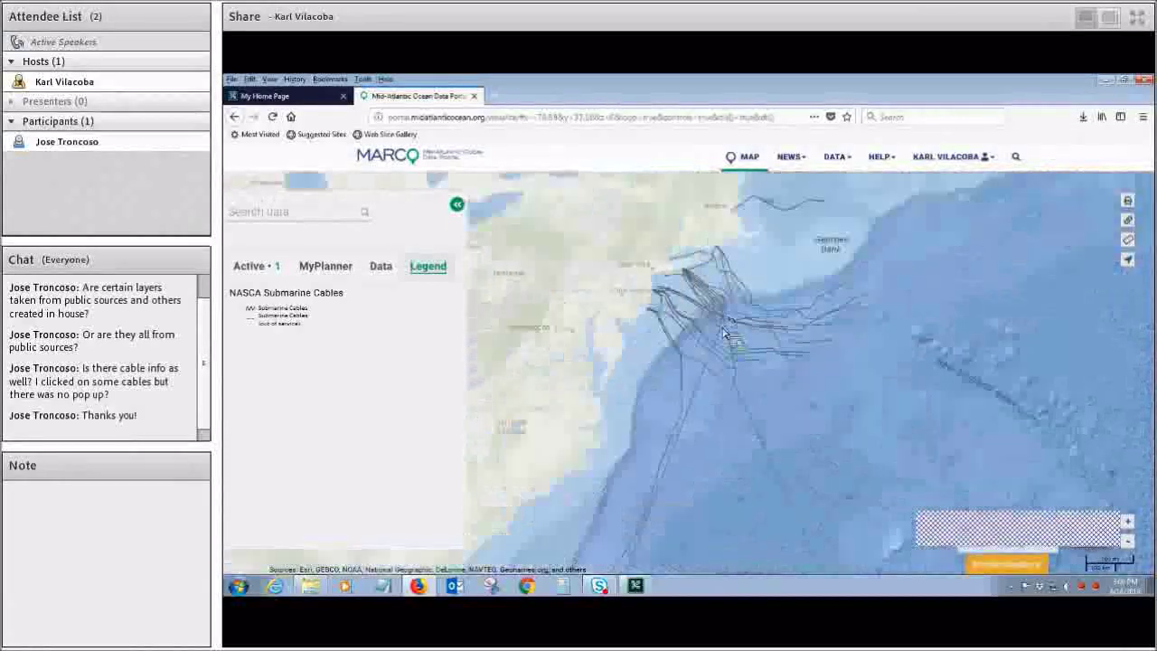
scroll(687, 371, up, 1)
scroll(680, 375, up, 1)
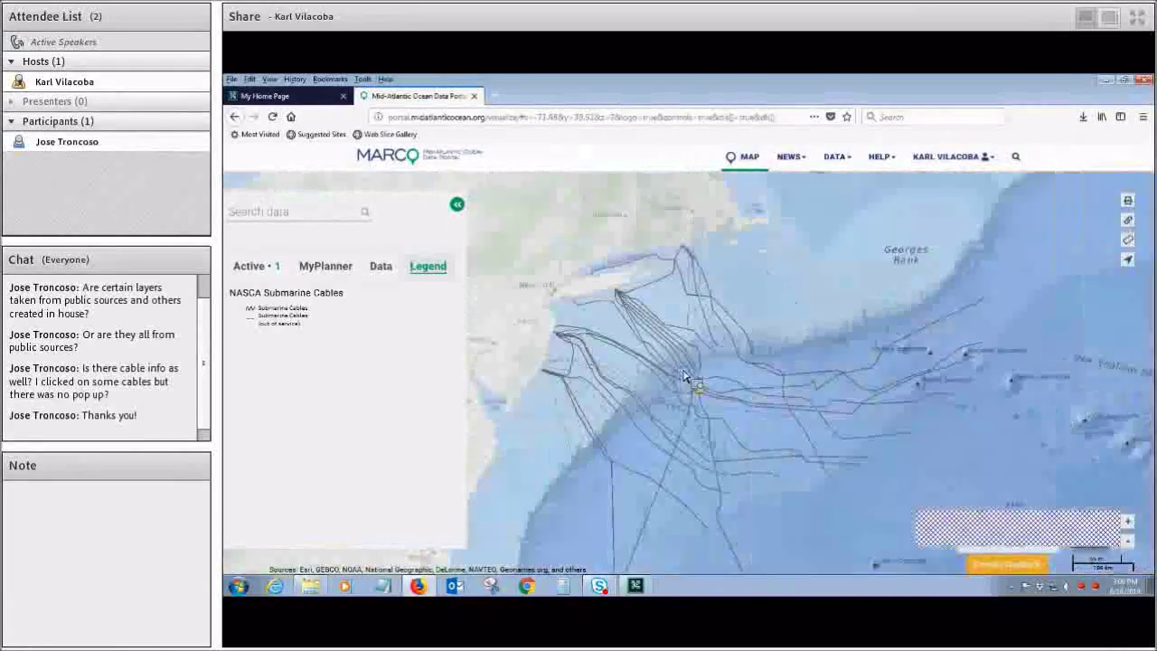
scroll(684, 378, up, 1)
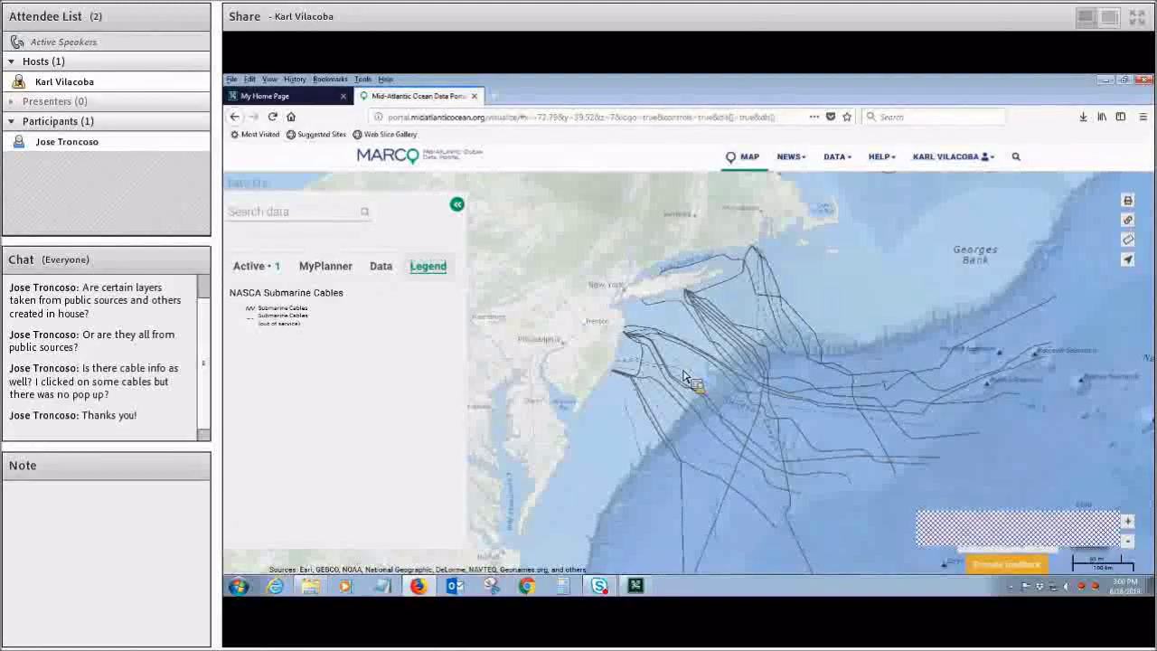